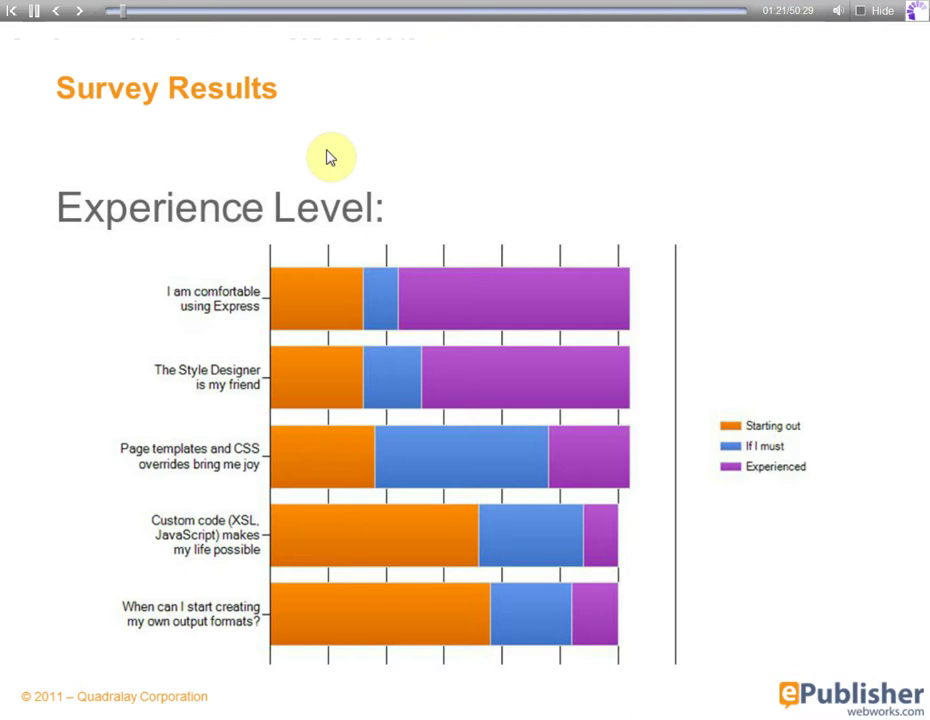
Advance the slide show from the Experience Level chart to the 'Topics to cover' bar chart
{"action": "key", "text": "space"}
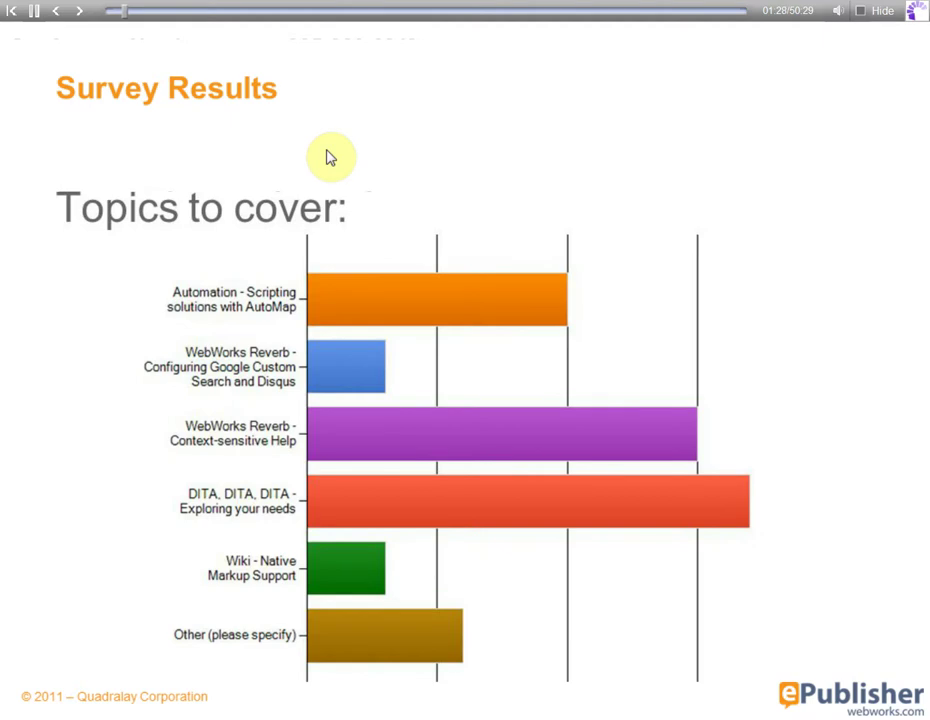
{"action": "key", "text": "space"}
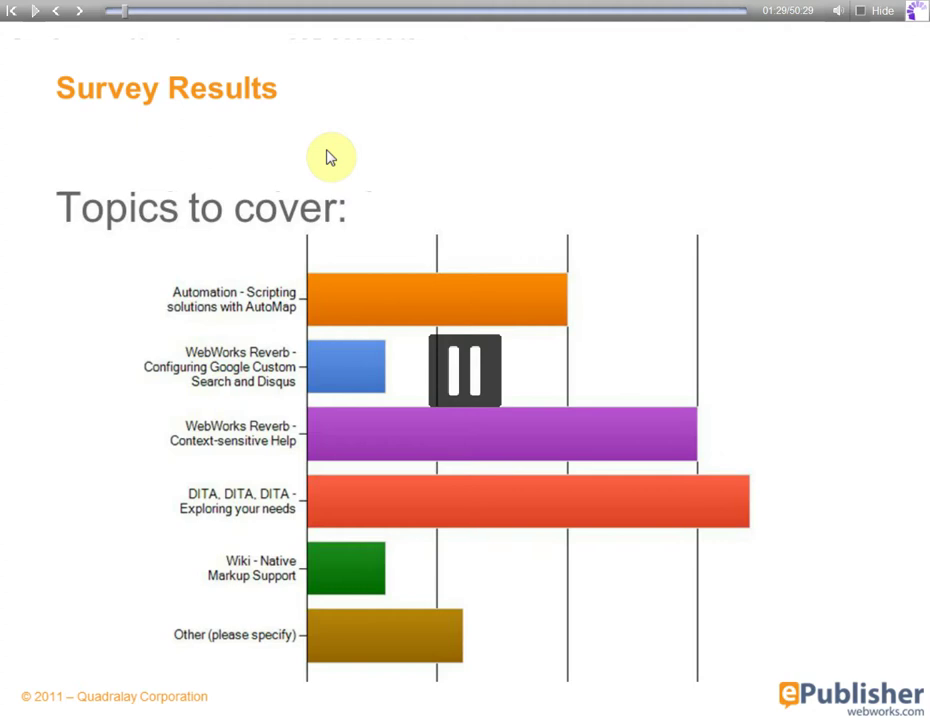
{"action": "key", "text": "space"}
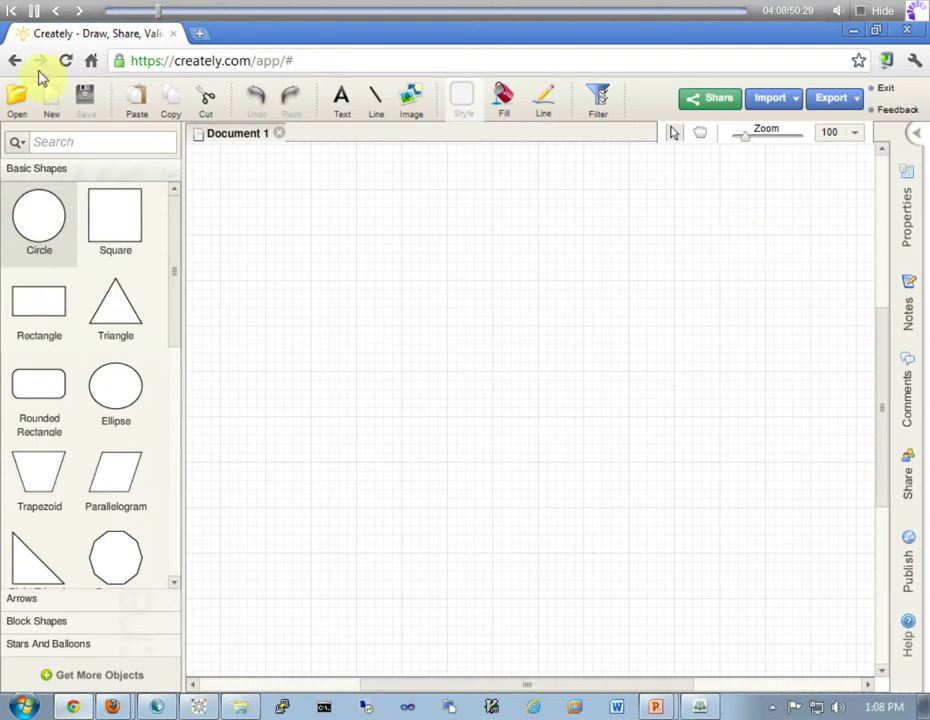
Add a 'Distinct Phases' text label near the top centre and set it to font size 18
{"action": "left_click", "coordinate": [339, 106]}
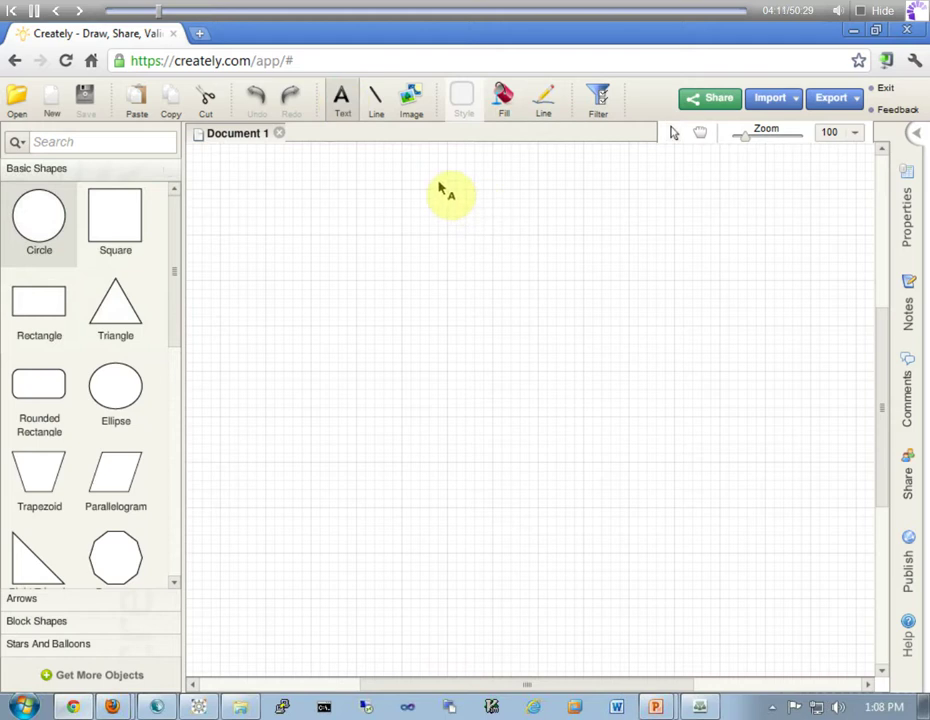
{"action": "left_click", "coordinate": [440, 191]}
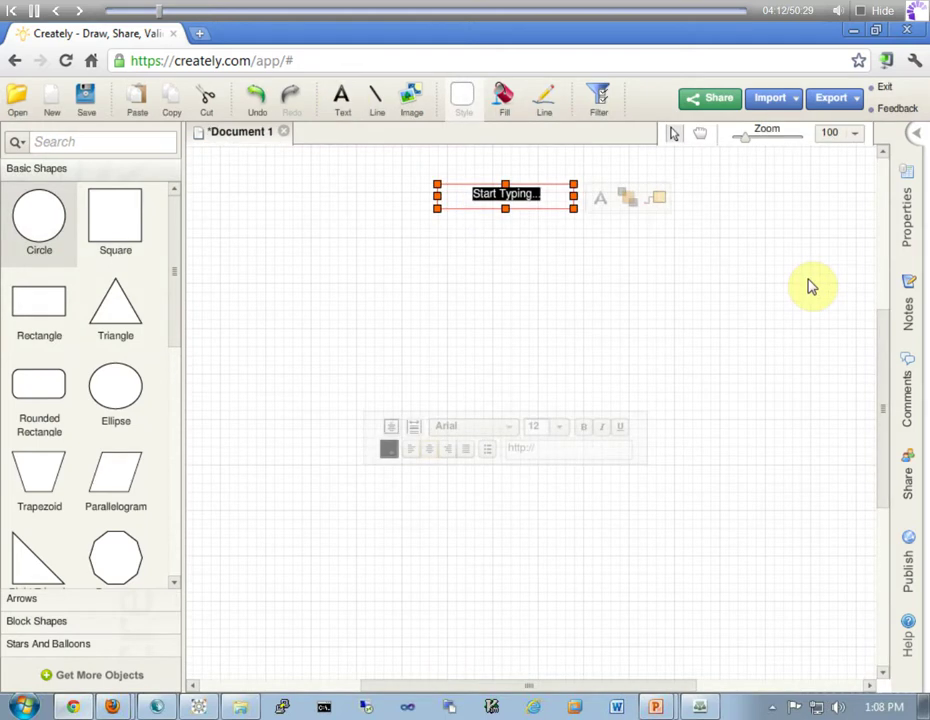
{"action": "type", "text": "Distic"}
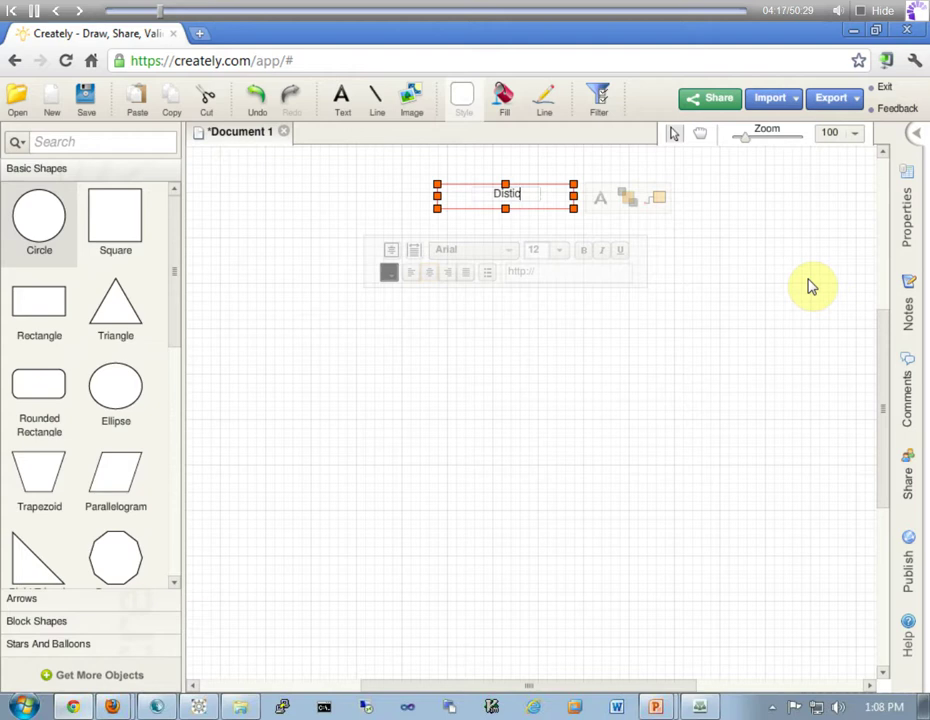
{"action": "key", "text": "BackSpace"}
{"action": "key", "text": "BackSpace"}
{"action": "type", "text": "inct Phases"}
{"action": "key", "text": "ctrl+a"}
{"action": "left_click", "coordinate": [557, 251]}
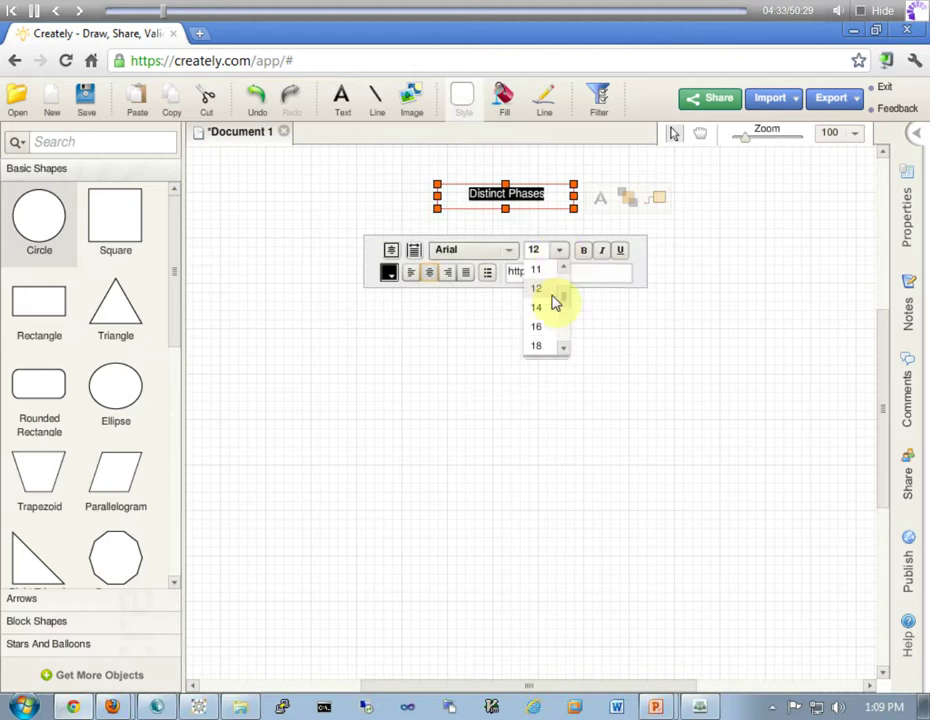
{"action": "left_click", "coordinate": [540, 348]}
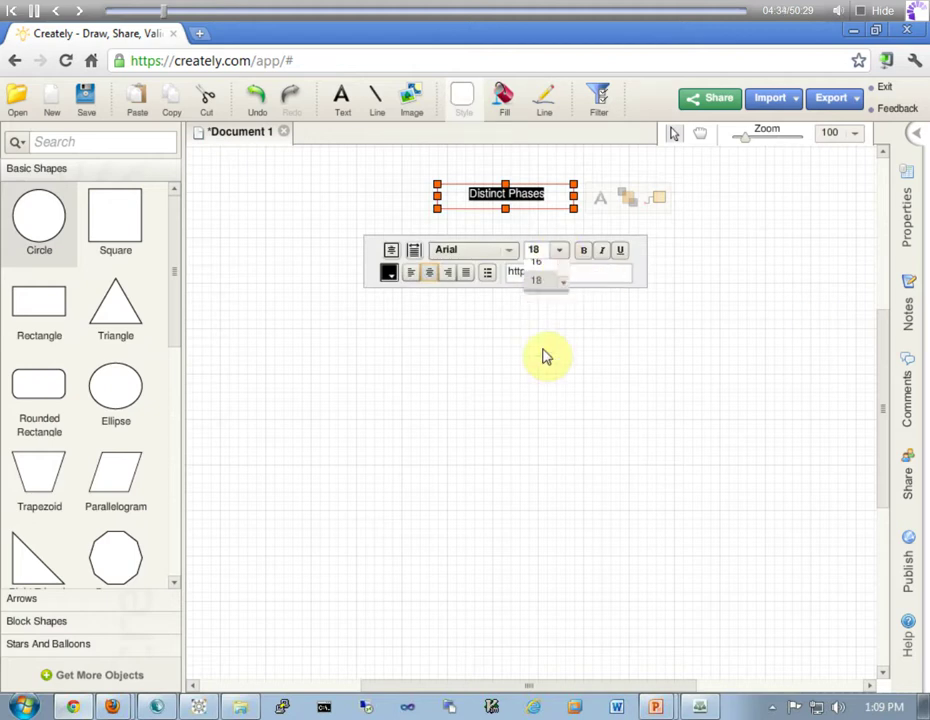
{"action": "left_click", "coordinate": [730, 265]}
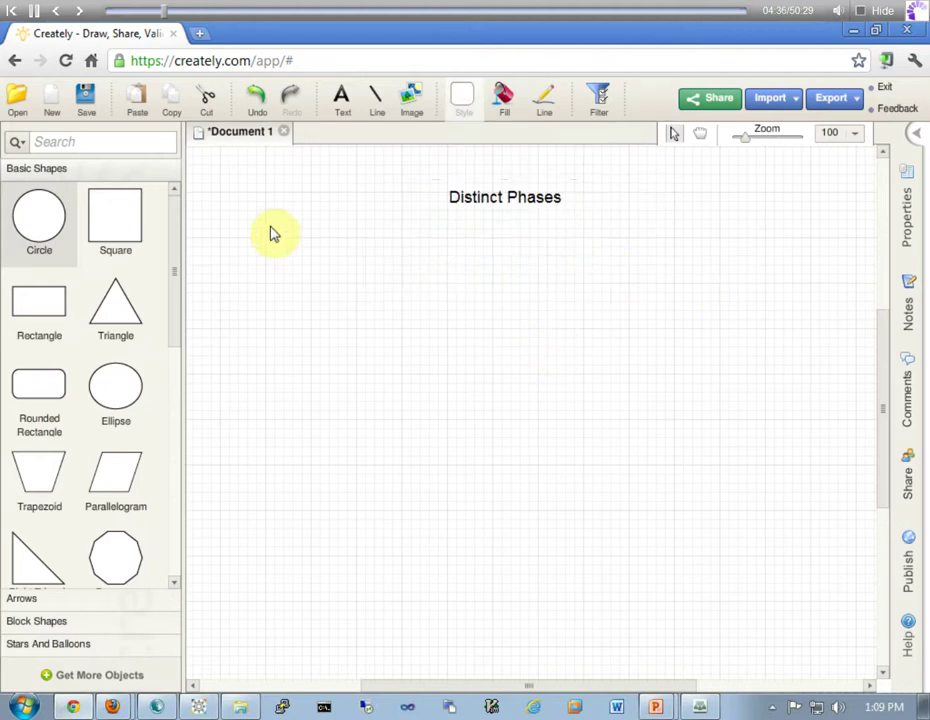
Draw a horizontal line beneath the title and label its left end 'Scanning'
{"action": "left_click", "coordinate": [376, 100]}
{"action": "left_click_drag", "start_coordinate": [216, 233], "coordinate": [808, 233]}
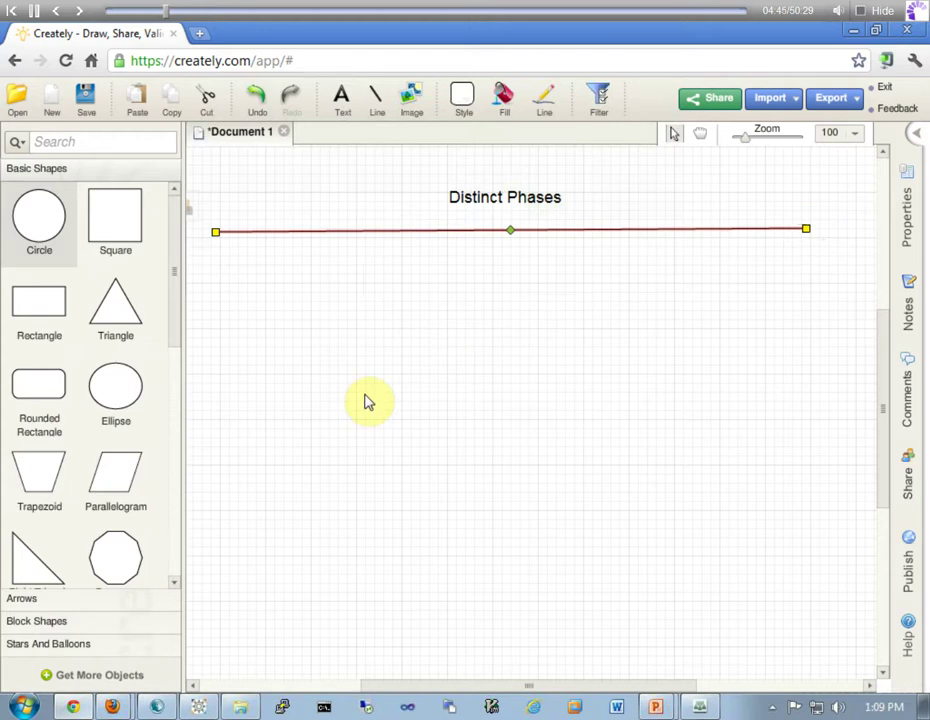
{"action": "left_click", "coordinate": [342, 100]}
{"action": "left_click", "coordinate": [236, 264]}
{"action": "type", "text": "Scanning"}
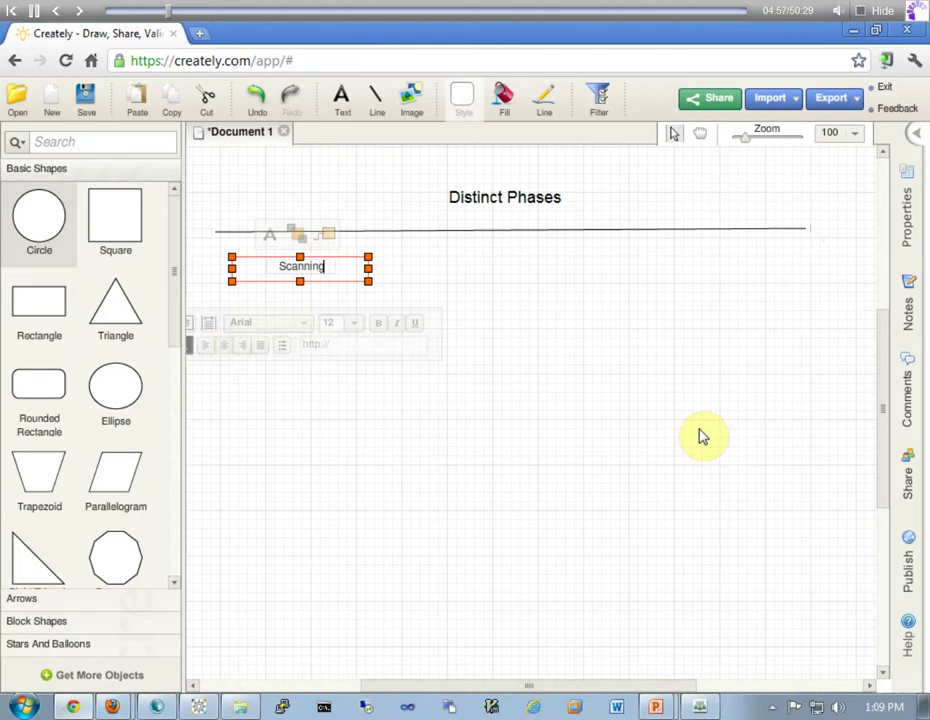
{"action": "left_click", "coordinate": [688, 275]}
Add a 'Generating' text label below the right side of the line
{"action": "left_click", "coordinate": [338, 104]}
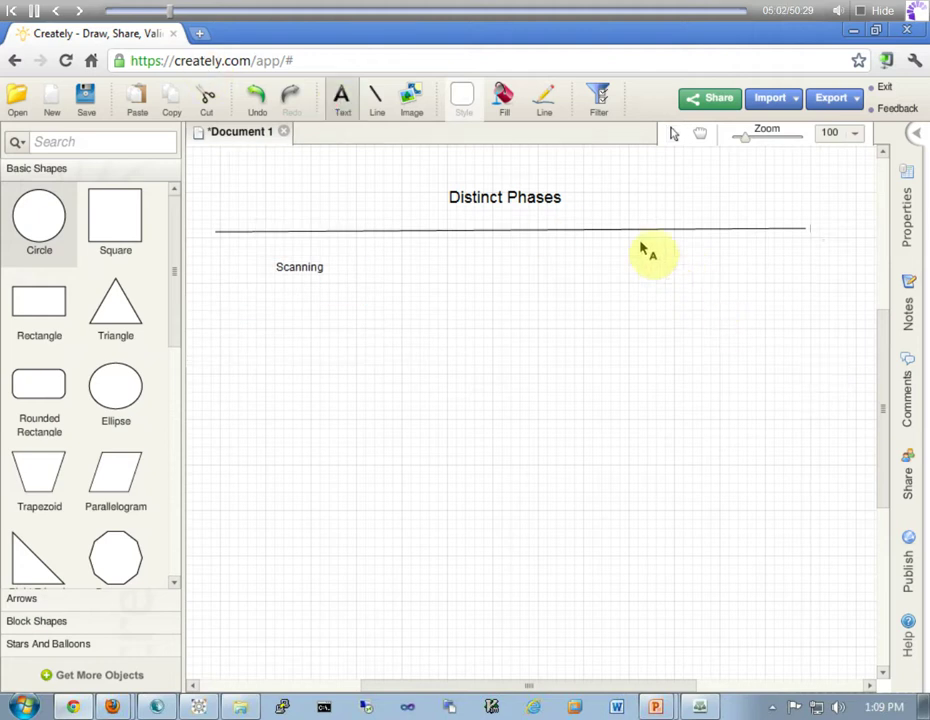
{"action": "left_click", "coordinate": [613, 260]}
{"action": "type", "text": "Generating"}
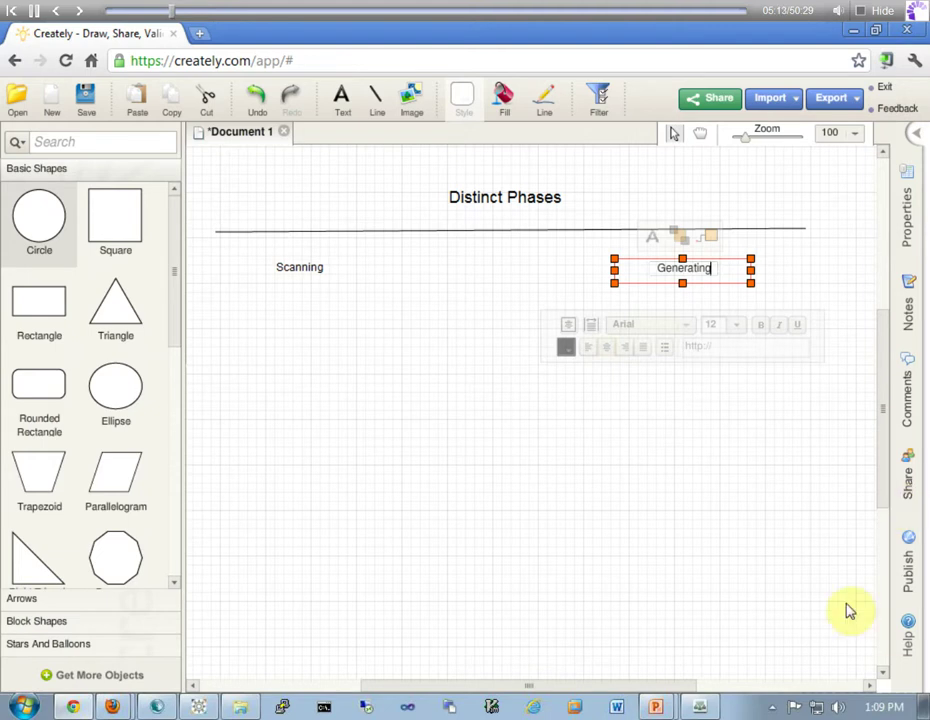
{"action": "left_click", "coordinate": [578, 489]}
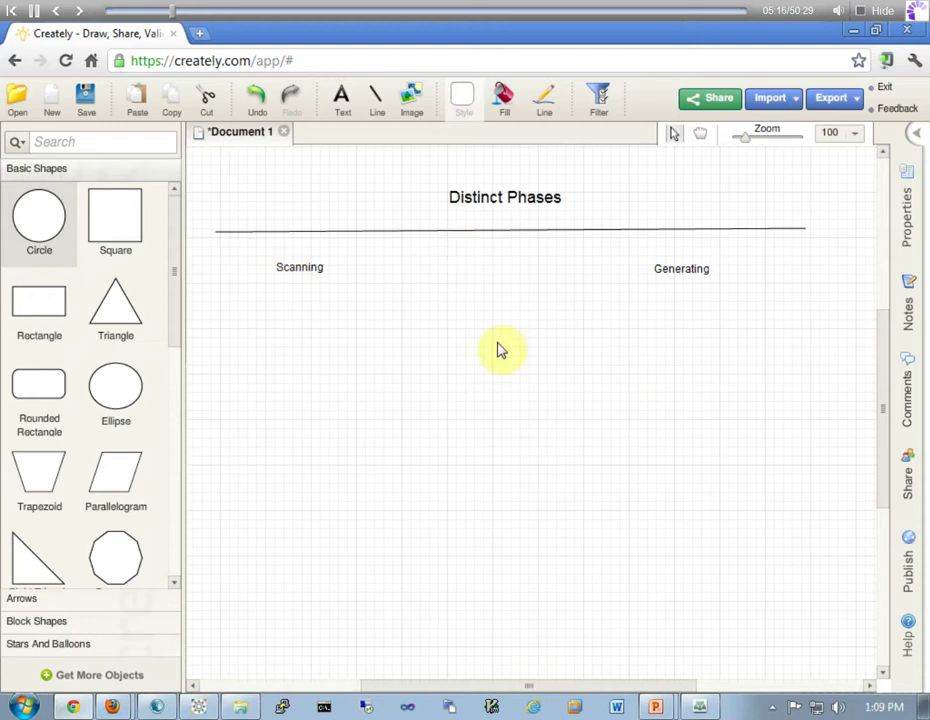
{"action": "left_click", "coordinate": [376, 96]}
Draw a vertical divider down from the line and add a dark-blue-outlined rounded rectangle under Scanning
{"action": "left_click_drag", "start_coordinate": [498, 231], "coordinate": [498, 661]}
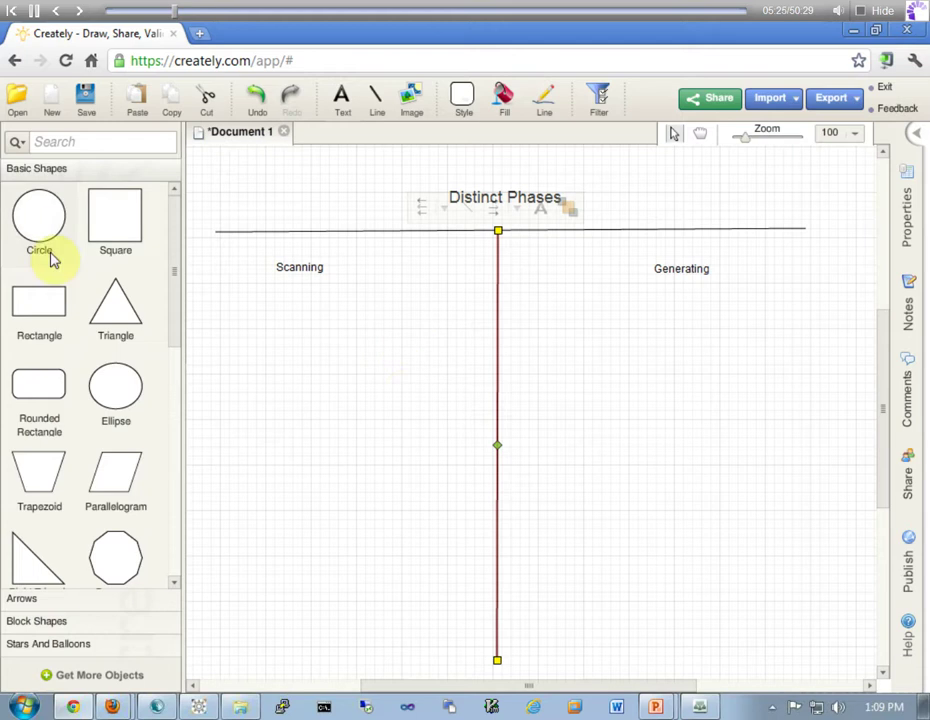
{"action": "left_click_drag", "start_coordinate": [48, 396], "coordinate": [316, 330]}
{"action": "left_click", "coordinate": [465, 100]}
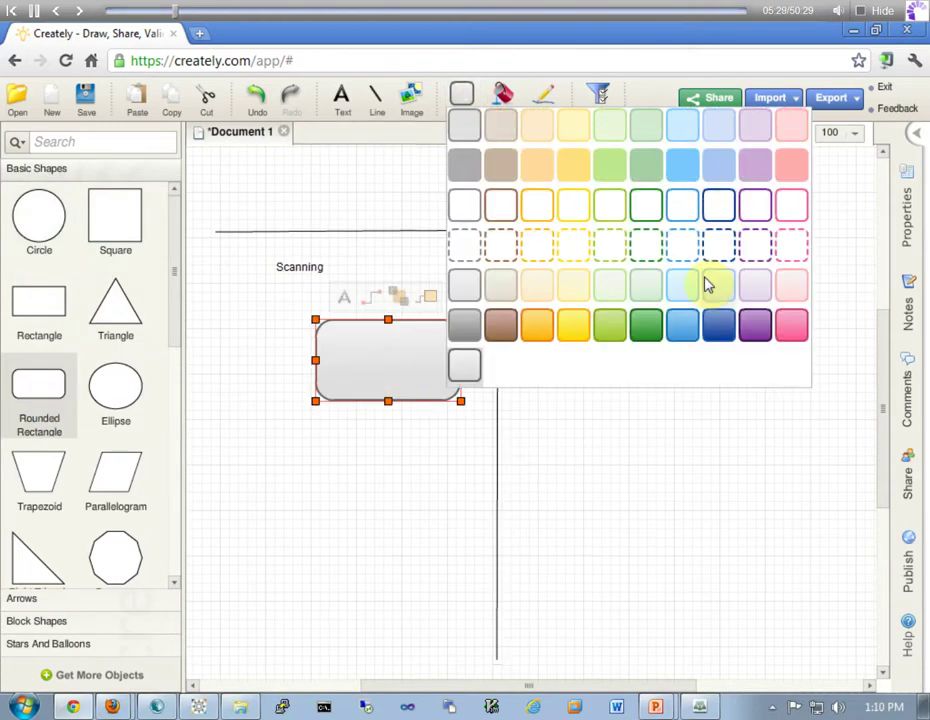
{"action": "left_click", "coordinate": [716, 205]}
{"action": "left_click", "coordinate": [370, 376]}
{"action": "left_click_drag", "start_coordinate": [370, 376], "coordinate": [307, 358]}
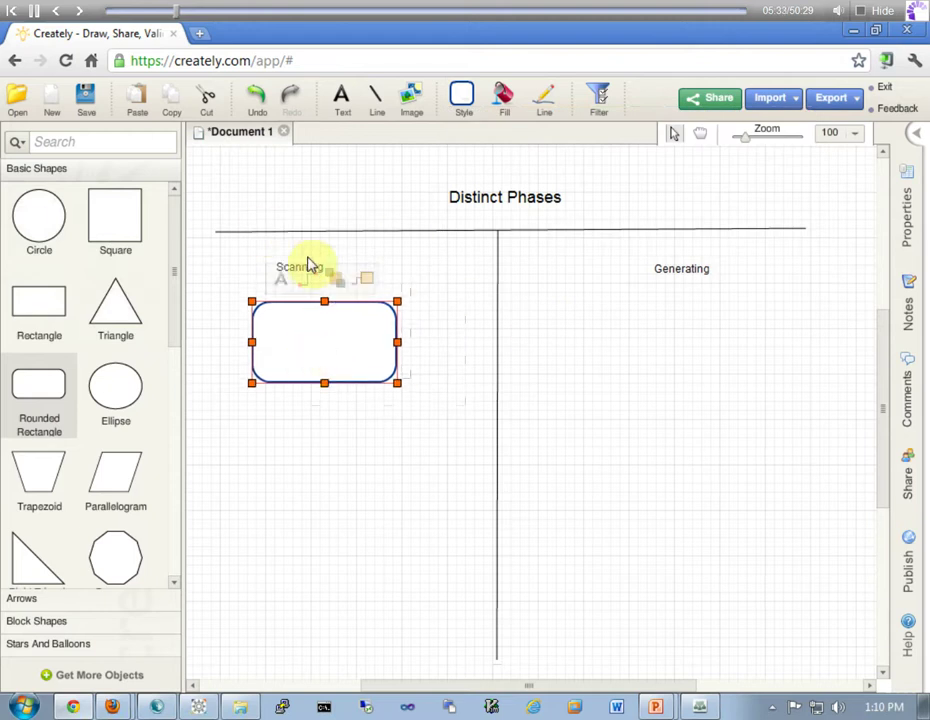
Type 'Getting styles from the source document' inside the rounded rectangle
{"action": "left_click", "coordinate": [281, 277]}
{"action": "type", "text": "S"}
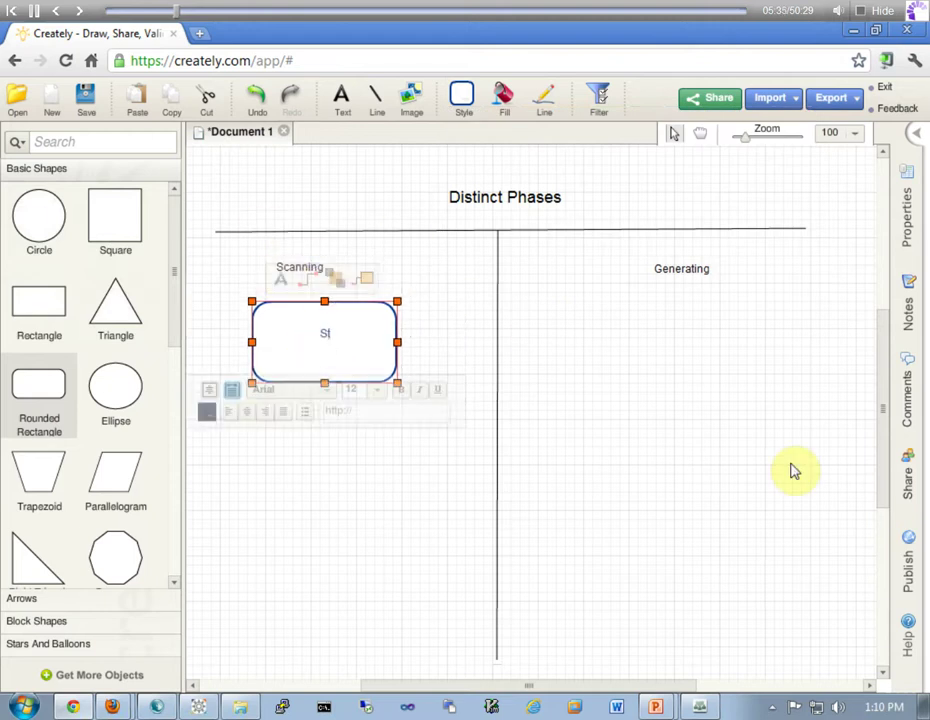
{"action": "type", "text": "tyles"}
{"action": "key", "text": "Home"}
{"action": "type", "text": "Getting"}
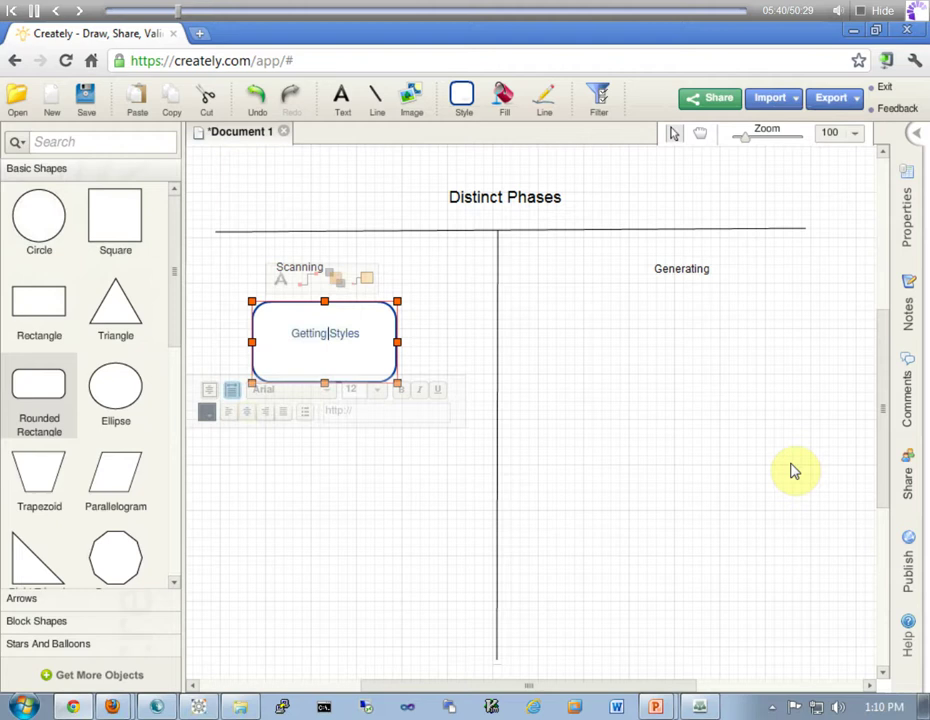
{"action": "key", "text": "shift+Right"}
{"action": "type", "text": "s"}
{"action": "key", "text": "End"}
{"action": "type", "text": "from"}
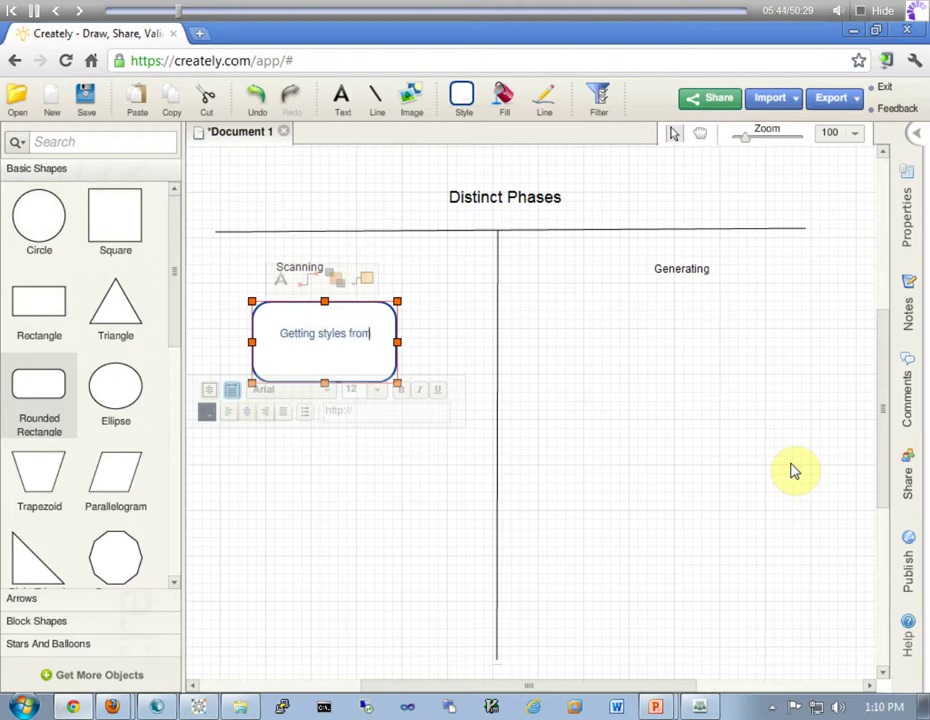
{"action": "type", "text": " the source"}
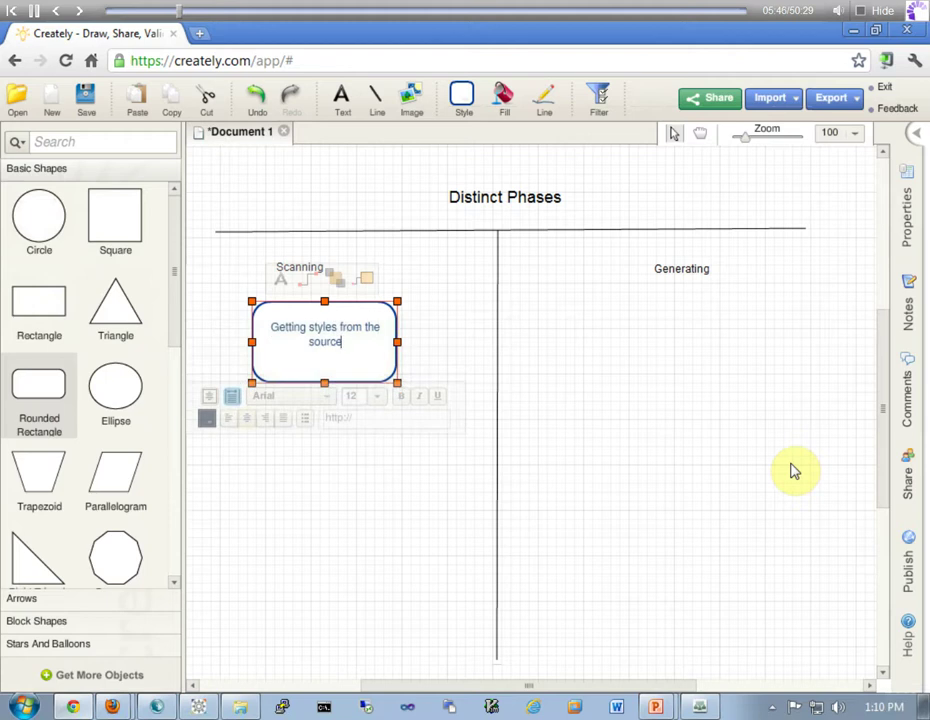
{"action": "type", "text": " document"}
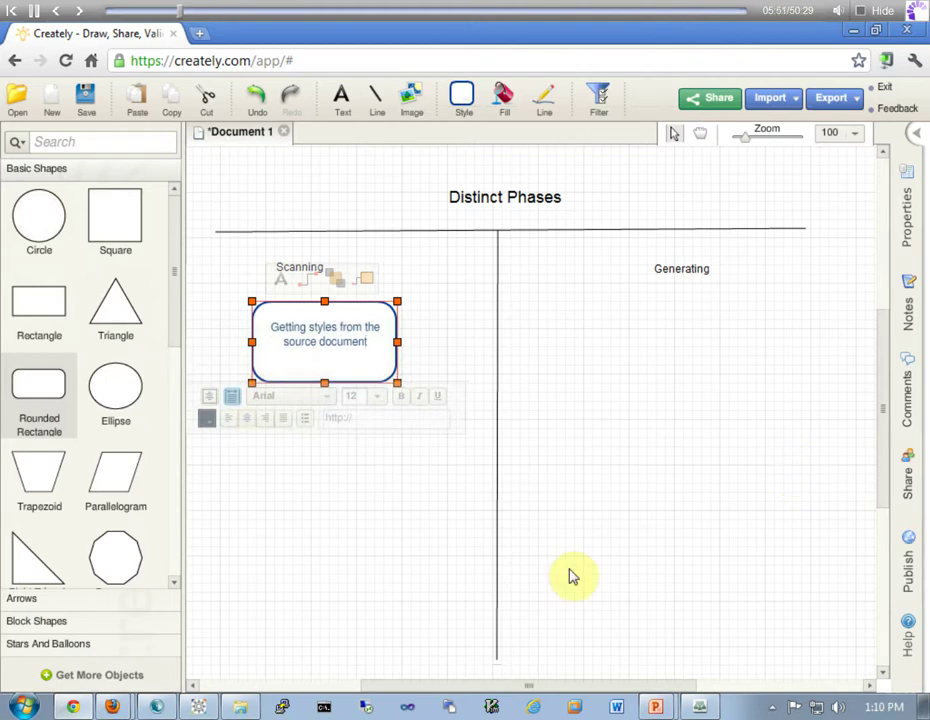
Add a second dark-blue-outlined rounded box beneath the first one, labelled 'Conditions'
{"action": "left_click", "coordinate": [396, 484]}
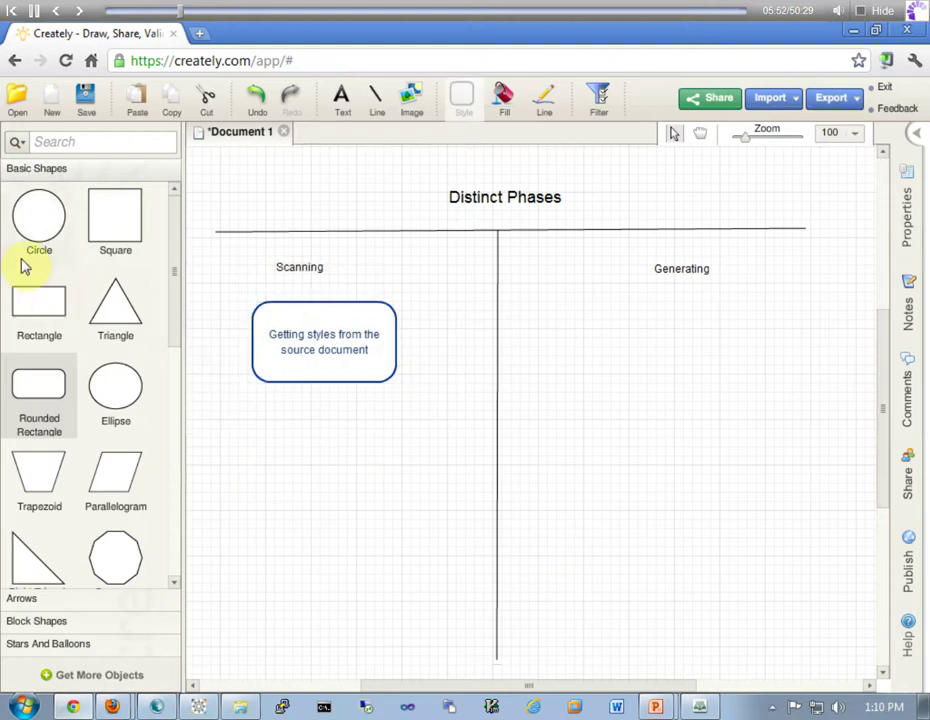
{"action": "left_click_drag", "start_coordinate": [48, 400], "coordinate": [322, 432]}
{"action": "left_click_drag", "start_coordinate": [380, 459], "coordinate": [316, 450]}
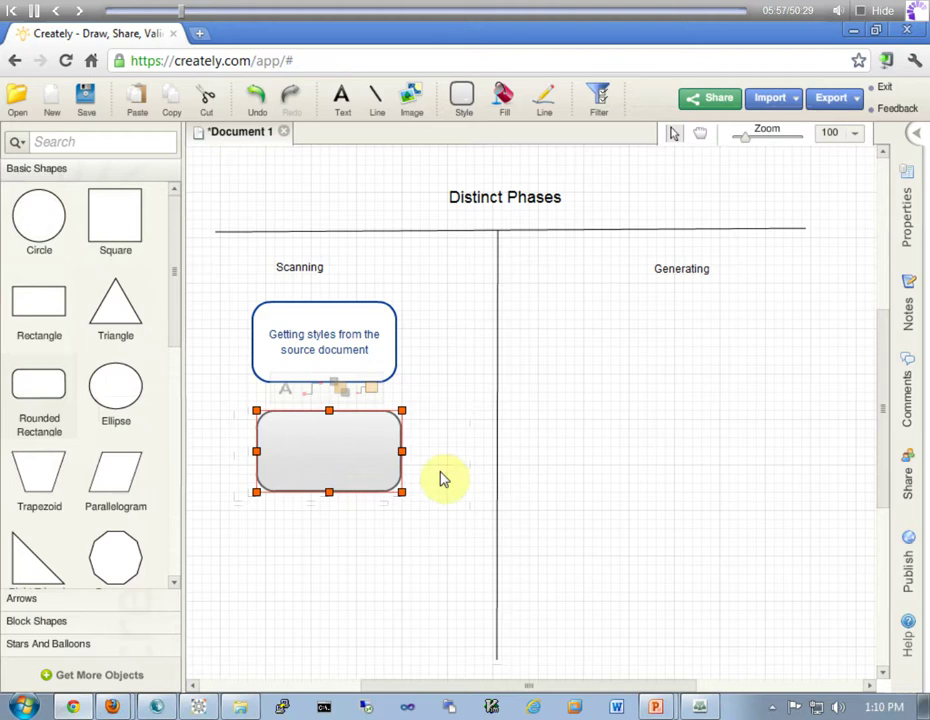
{"action": "left_click", "coordinate": [458, 105]}
{"action": "left_click", "coordinate": [716, 211]}
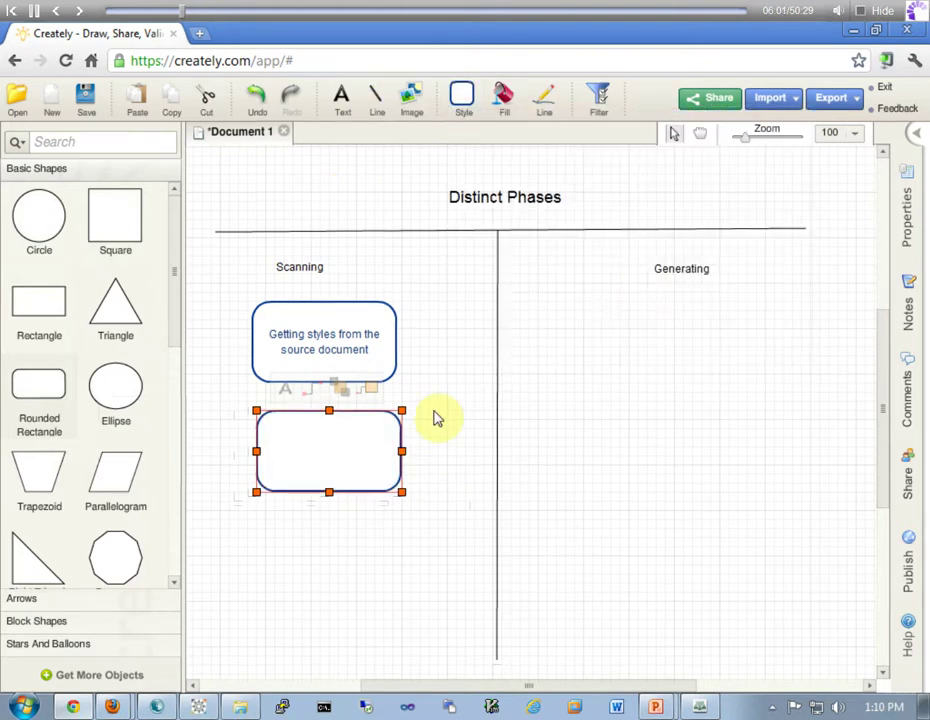
{"action": "left_click", "coordinate": [285, 389]}
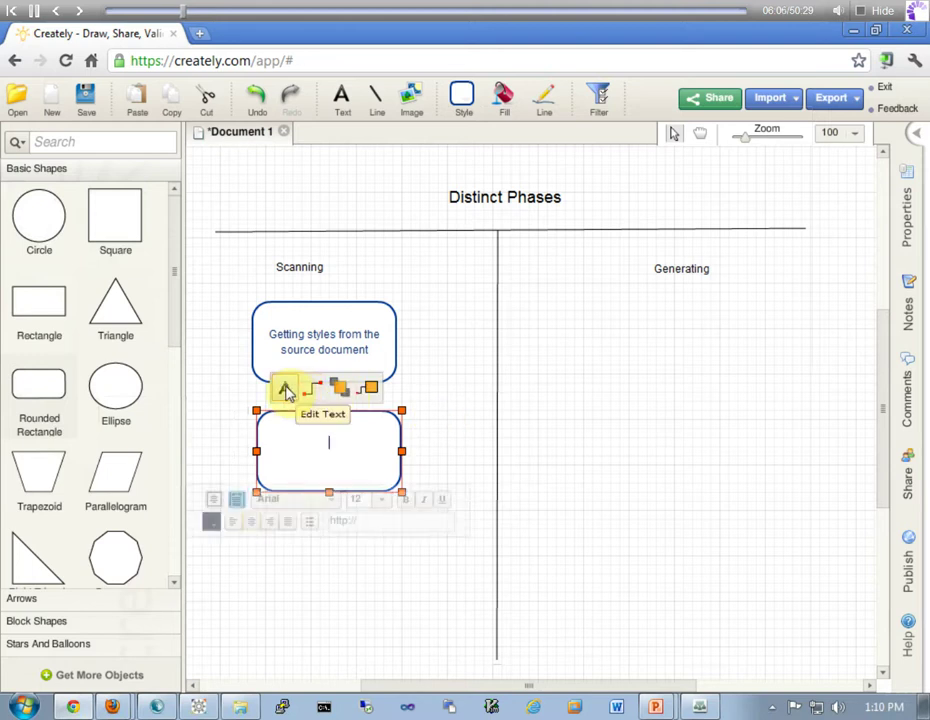
{"action": "type", "text": "Conditions"}
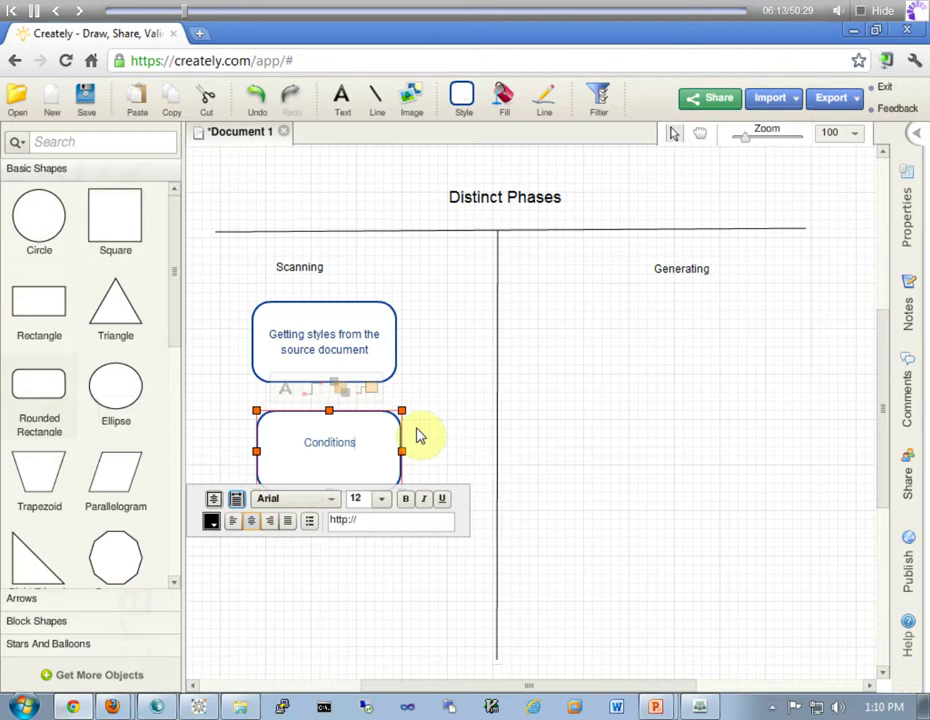
{"action": "key", "text": "Escape"}
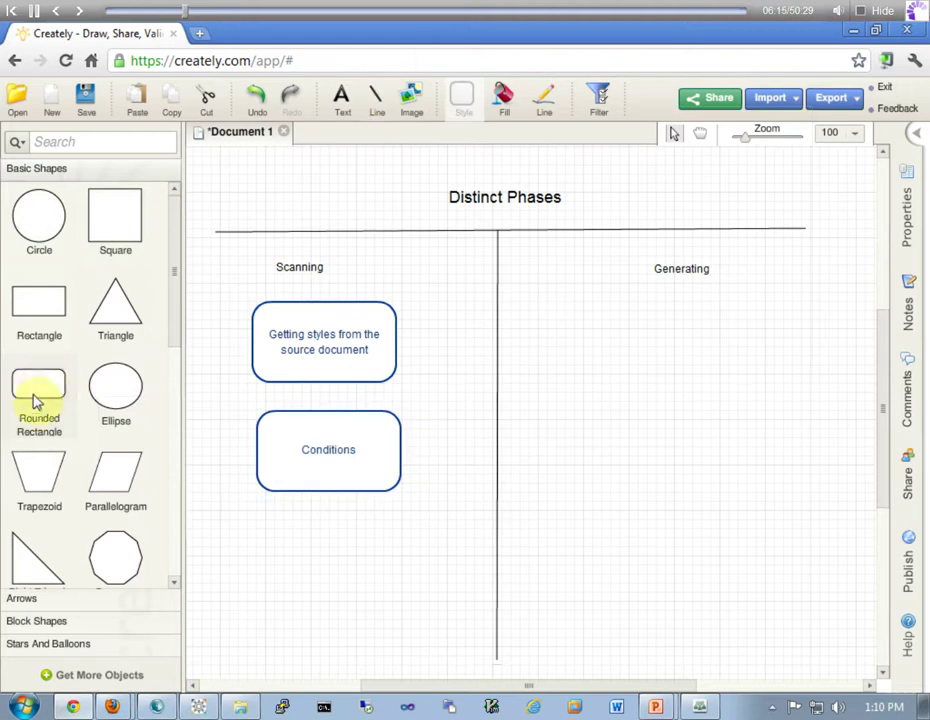
Add a third white, blue-outlined rounded box below Conditions reading 'XRef Formats / Variables'
{"action": "left_click_drag", "start_coordinate": [39, 381], "coordinate": [307, 512]}
{"action": "left_click_drag", "start_coordinate": [380, 544], "coordinate": [349, 552]}
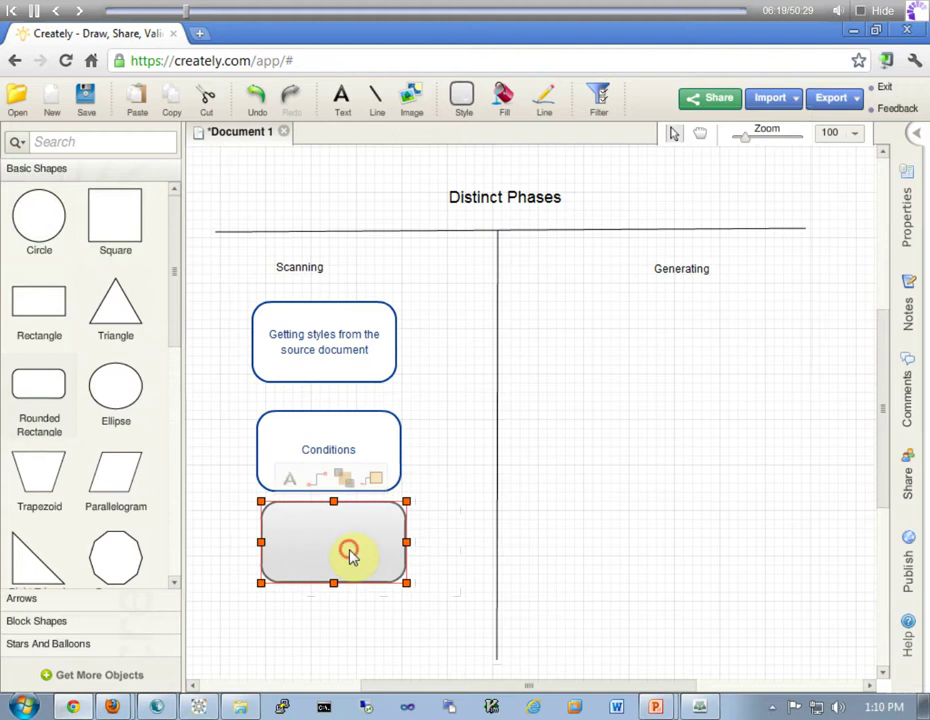
{"action": "left_click", "coordinate": [466, 100]}
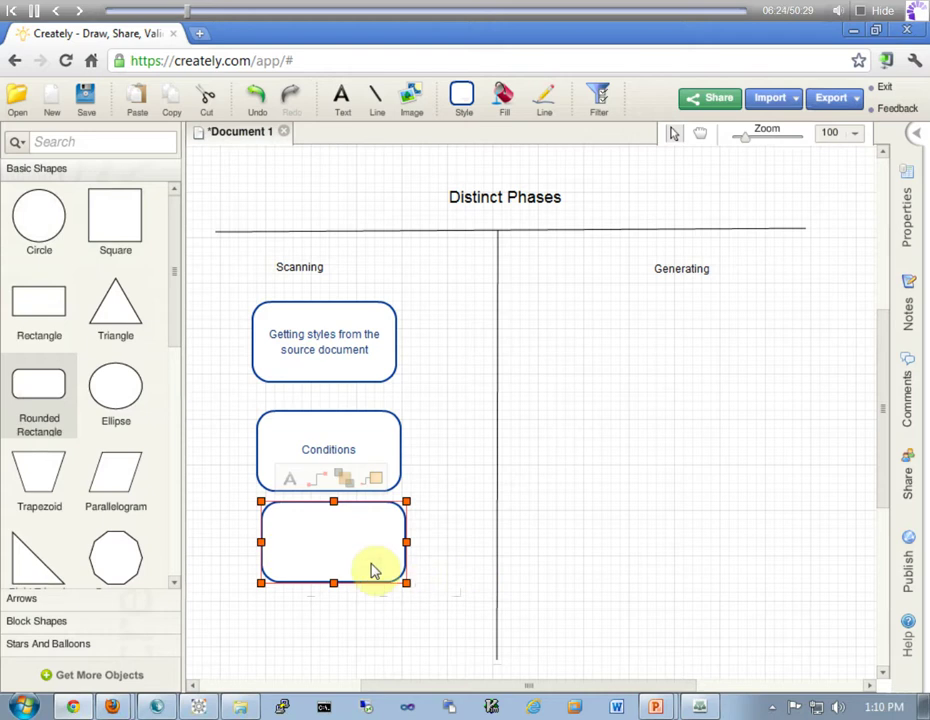
{"action": "type", "text": "XR"}
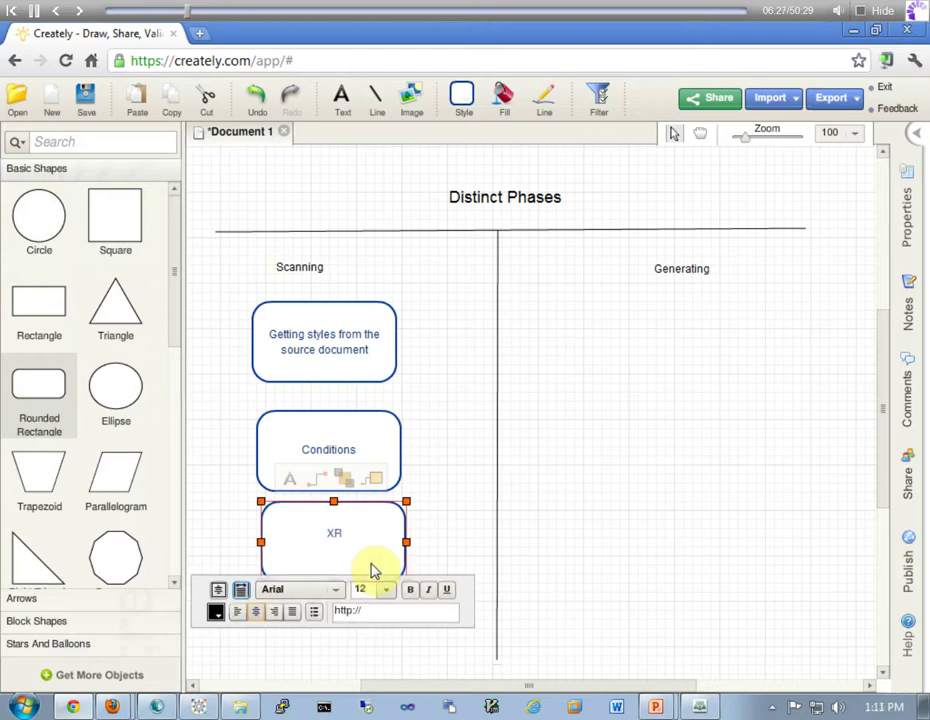
{"action": "type", "text": "ef Formats / Variables"}
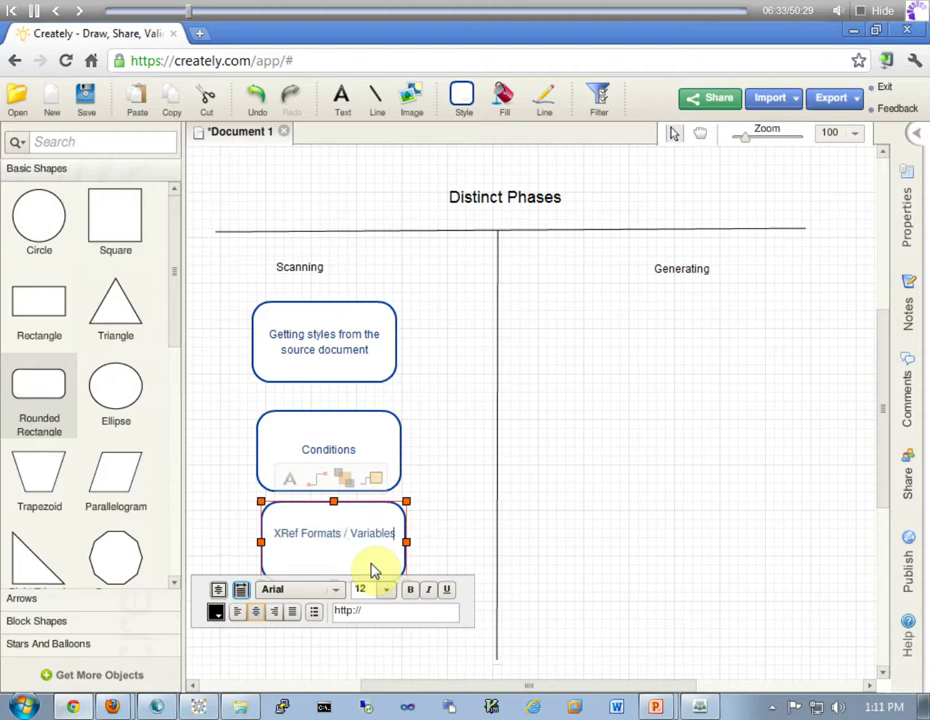
{"action": "key", "text": "ctrl+a"}
{"action": "key", "text": "ctrl+c"}
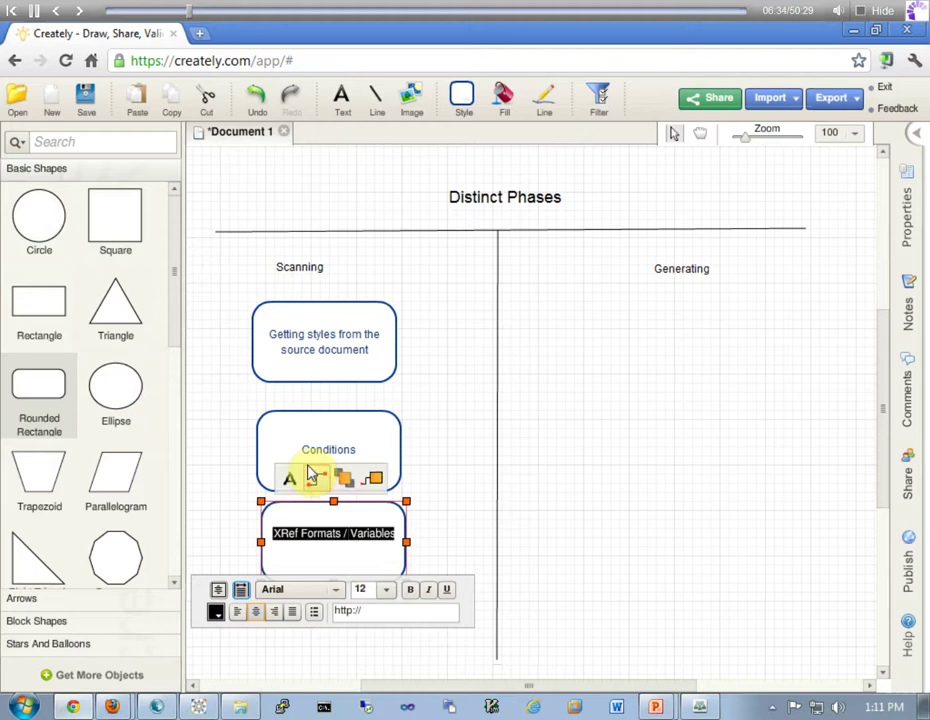
Relabel the Conditions box 'Conditions / XRef Formats / Variables' and nudge the lower box into place
{"action": "double_click", "coordinate": [326, 448]}
{"action": "key", "text": "ctrl+v"}
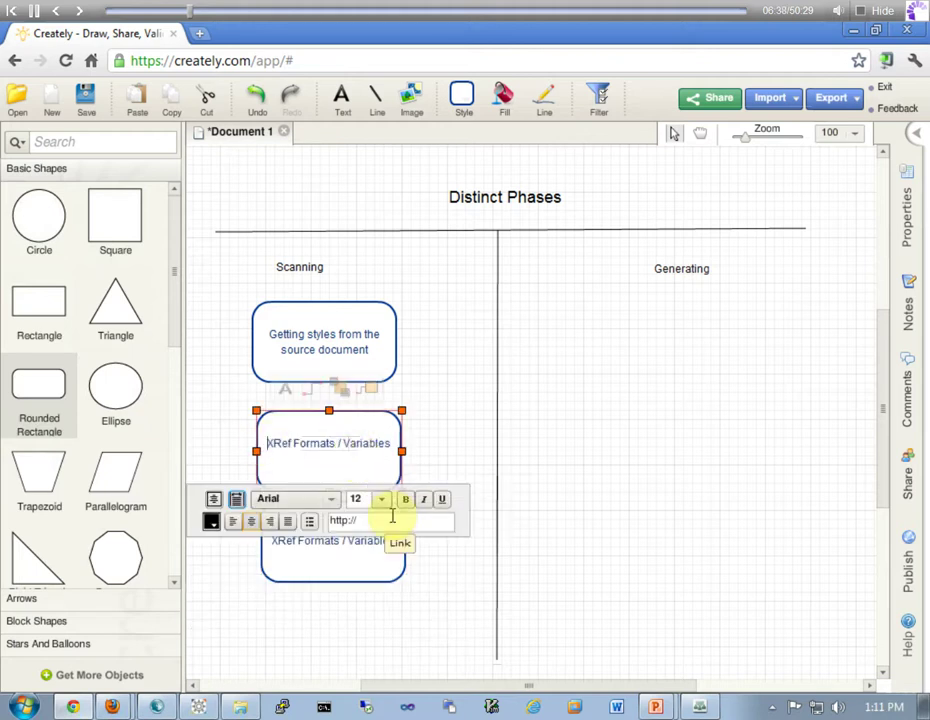
{"action": "type", "text": "Condition"}
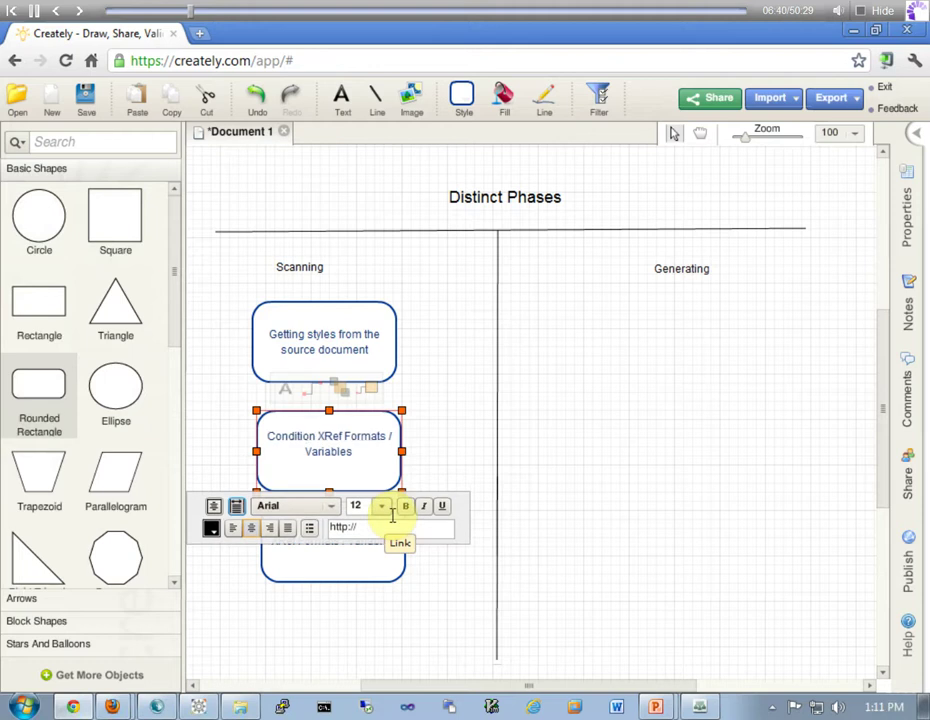
{"action": "key", "text": "BackSpace"}
{"action": "key", "text": "BackSpace"}
{"action": "type", "text": "s /"}
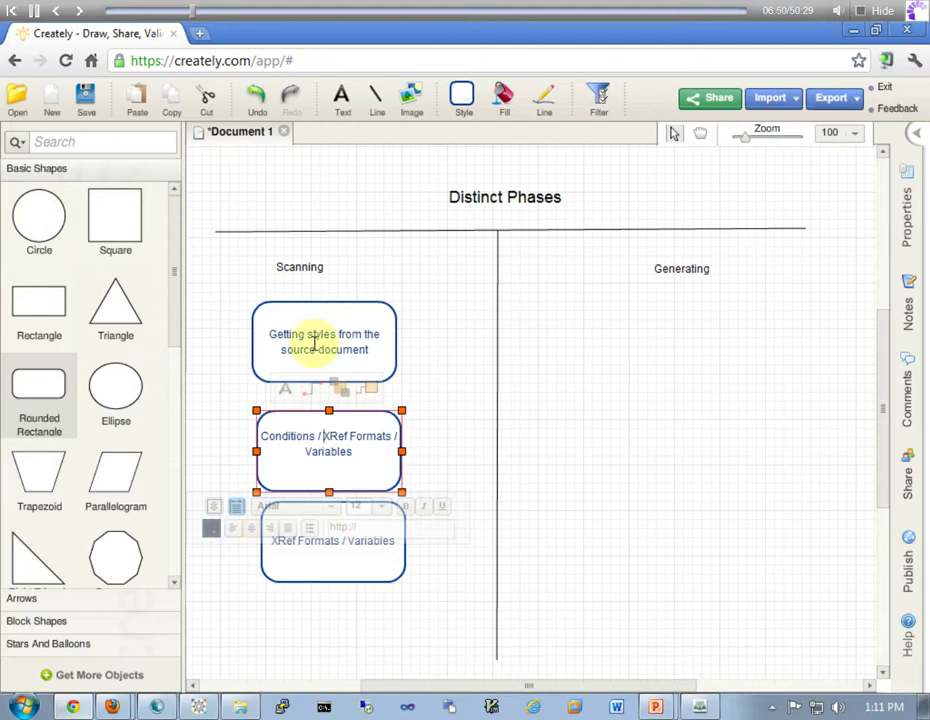
{"action": "left_click", "coordinate": [332, 578]}
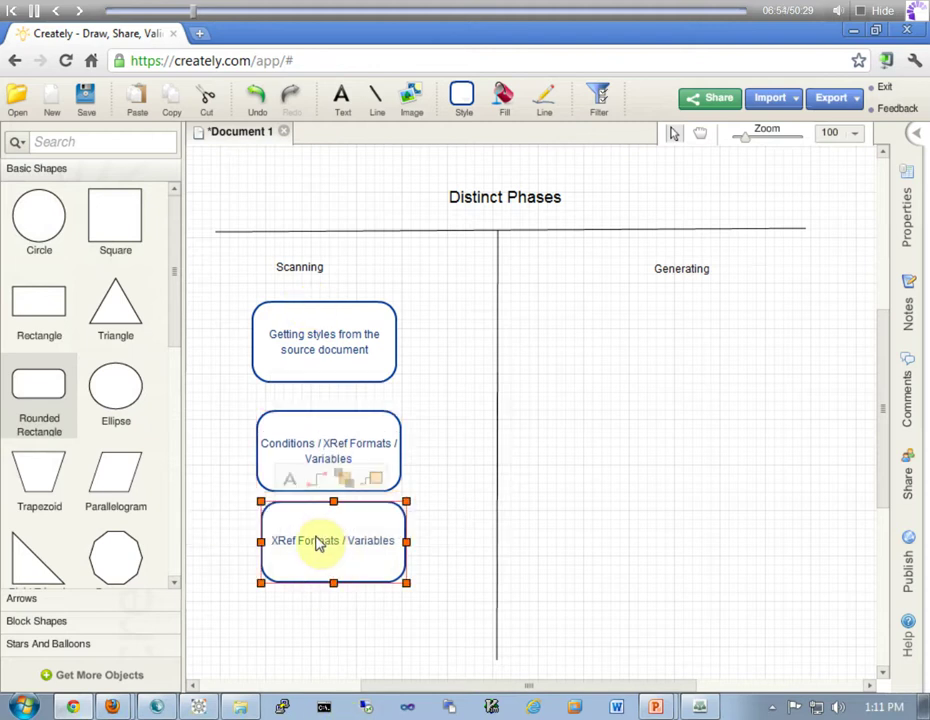
{"action": "left_click_drag", "start_coordinate": [315, 538], "coordinate": [297, 552]}
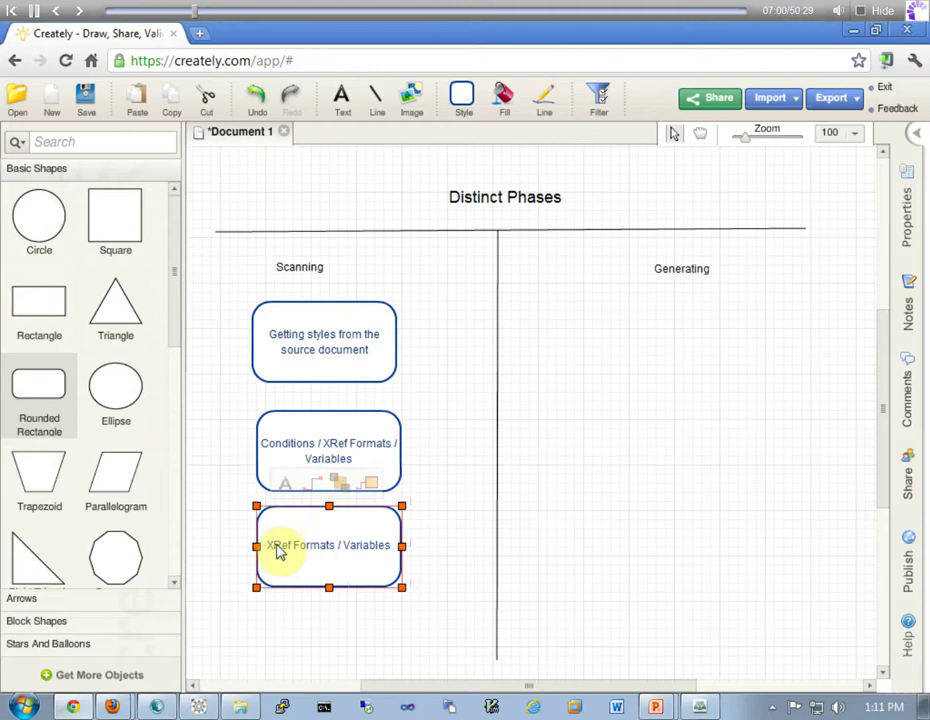
{"action": "left_click", "coordinate": [284, 485]}
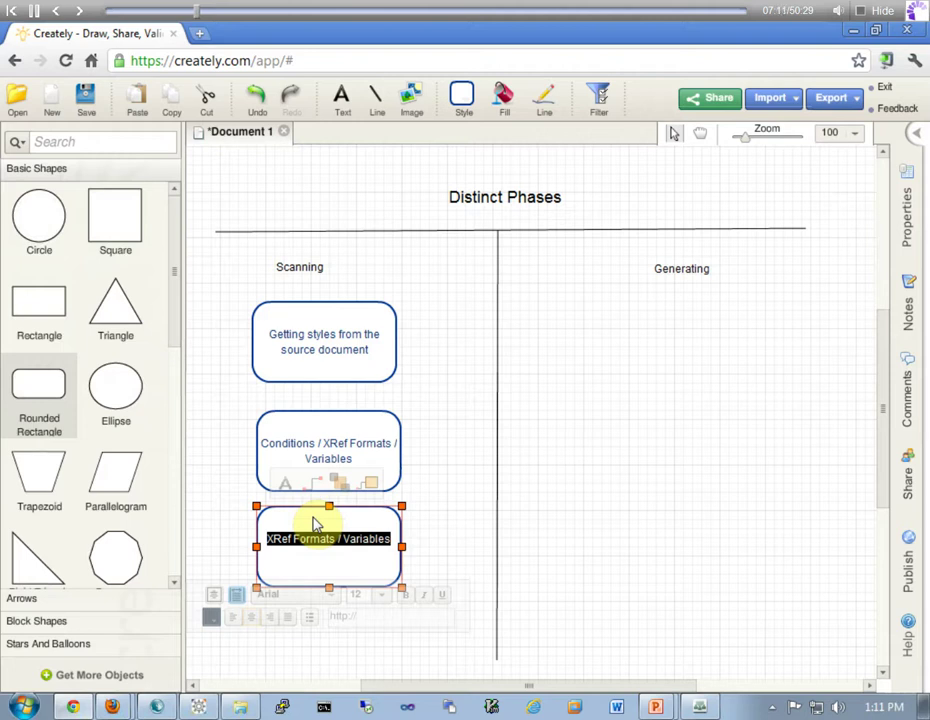
Relabel the third box 'Detecting a book file's files' and shift the Conditions and lower boxes up slightly
{"action": "type", "text": "Detecting a book file's files"}
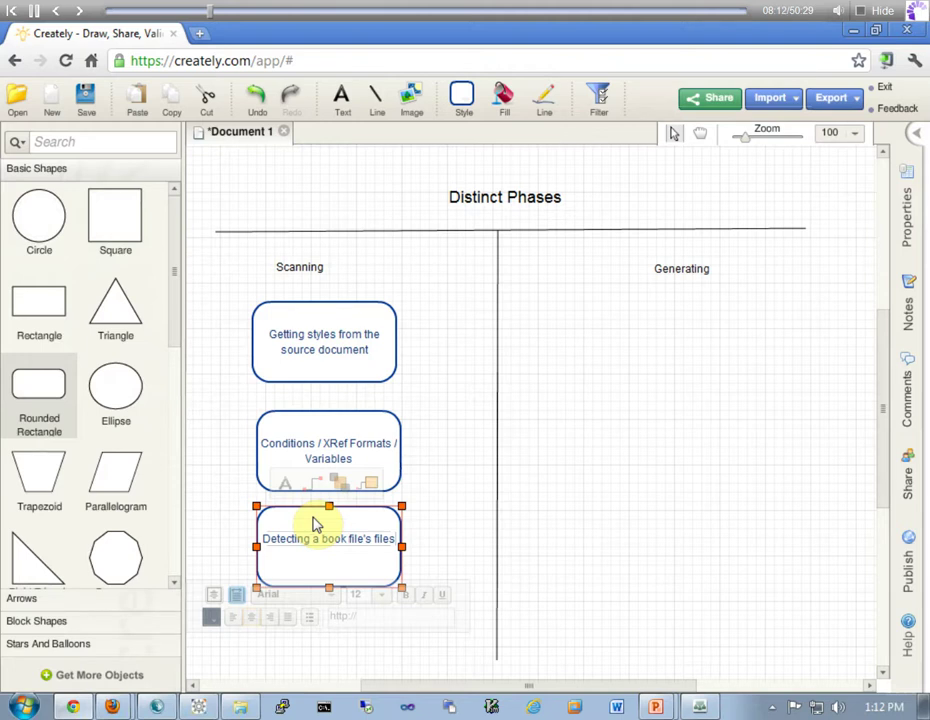
{"action": "left_click_drag", "start_coordinate": [307, 442], "coordinate": [302, 433]}
{"action": "left_click_drag", "start_coordinate": [328, 535], "coordinate": [324, 523]}
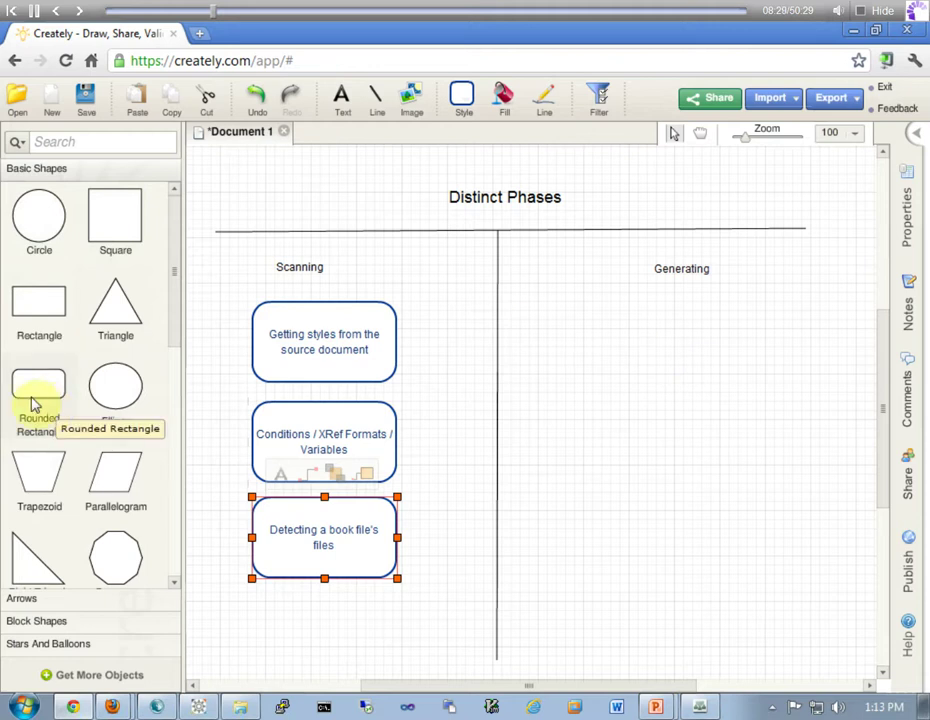
Remove a stray rounded box and place the caption '2 Main Phases' under Generating
{"action": "left_click_drag", "start_coordinate": [33, 394], "coordinate": [616, 356]}
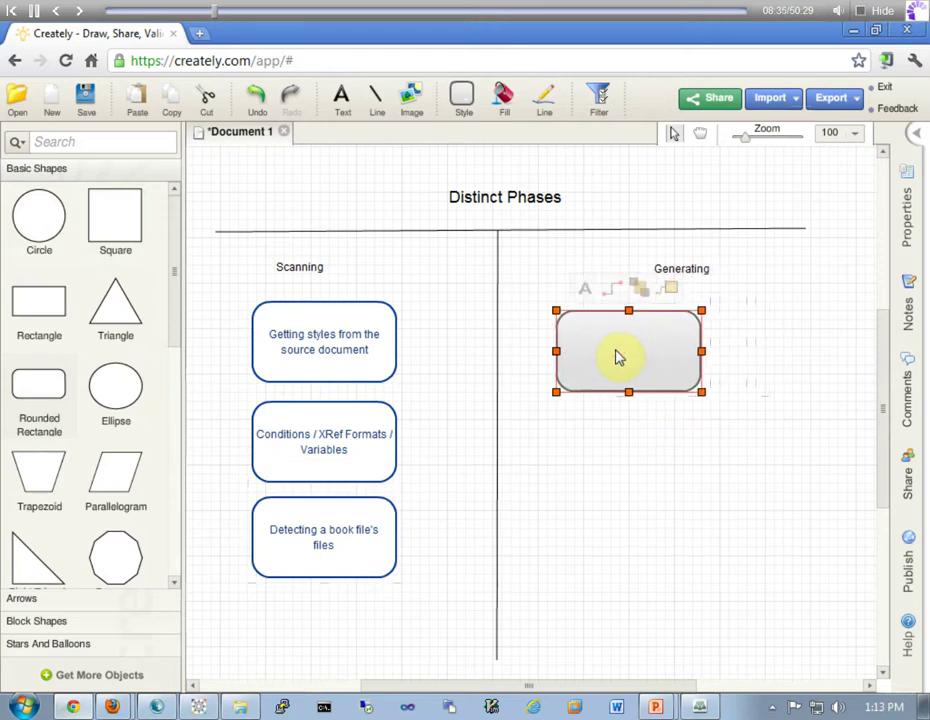
{"action": "key", "text": "Delete"}
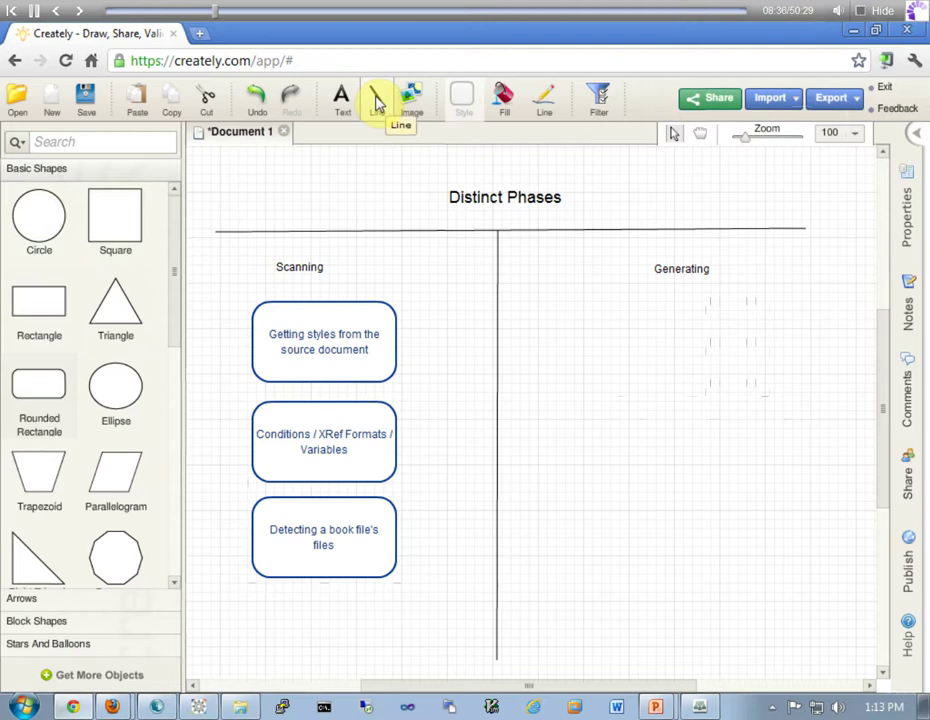
{"action": "left_click", "coordinate": [341, 102]}
{"action": "left_click", "coordinate": [609, 316]}
{"action": "type", "text": "2"}
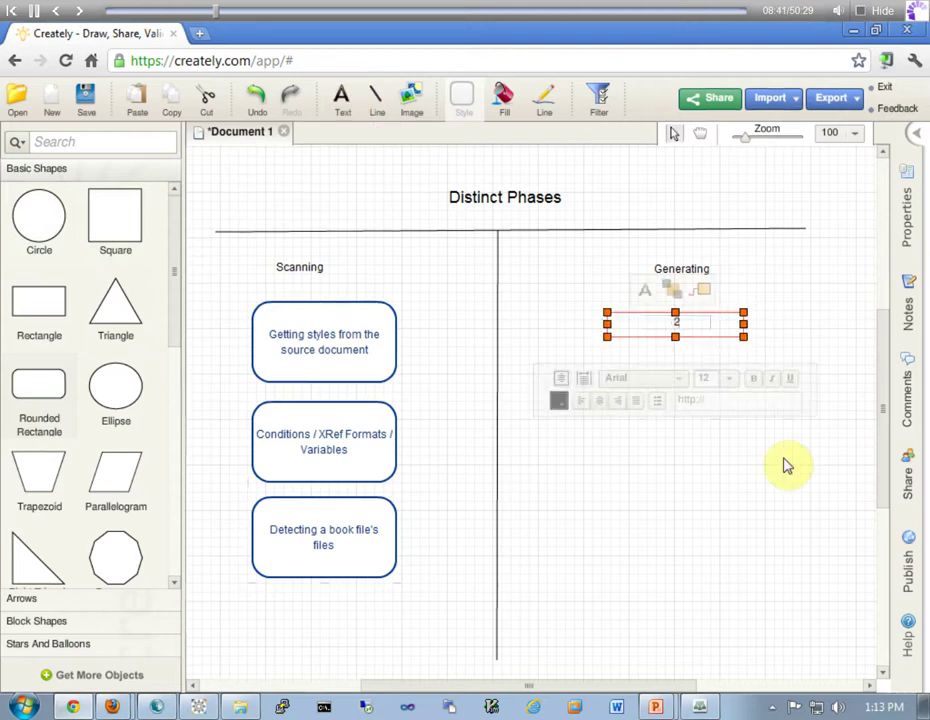
{"action": "type", "text": " Main Phases"}
{"action": "left_click", "coordinate": [780, 466]}
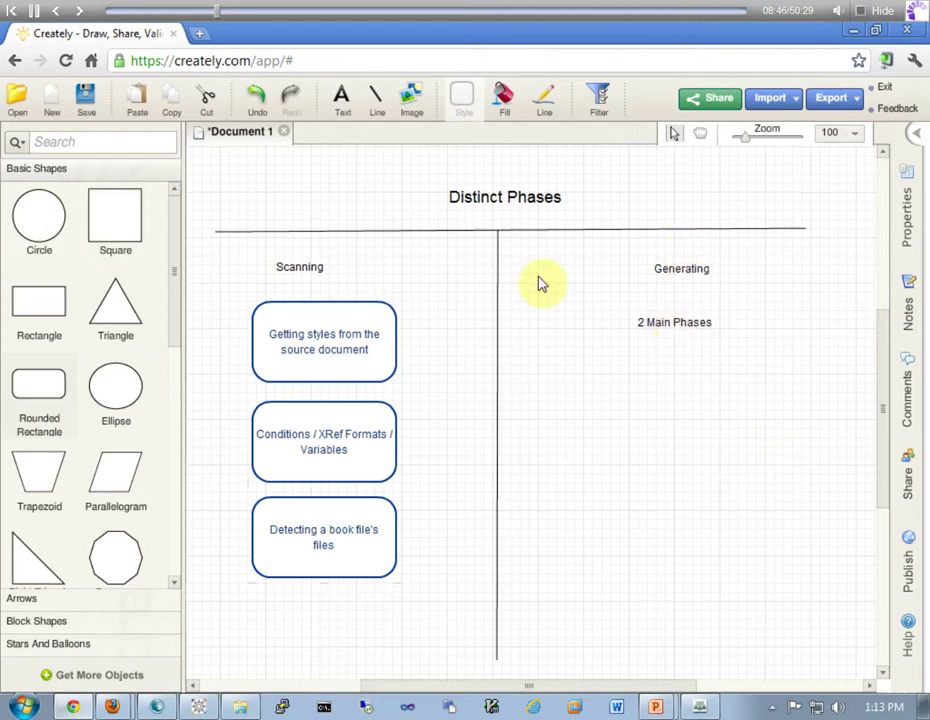
{"action": "left_click", "coordinate": [377, 100]}
Draw a rule under '2 Main Phases' and add a white, blue-outlined box reading 'Duplicating the original document'
{"action": "mouse_move", "coordinate": [538, 344]}
{"action": "left_mouse_down"}
{"action": "mouse_move", "coordinate": [726, 360]}
{"action": "mouse_move", "coordinate": [818, 350]}
{"action": "left_mouse_up"}
{"action": "left_click", "coordinate": [679, 415]}
{"action": "left_click_drag", "start_coordinate": [37, 400], "coordinate": [571, 404]}
{"action": "left_click", "coordinate": [462, 97]}
{"action": "mouse_move", "coordinate": [442, 143]}
{"action": "left_click", "coordinate": [714, 214]}
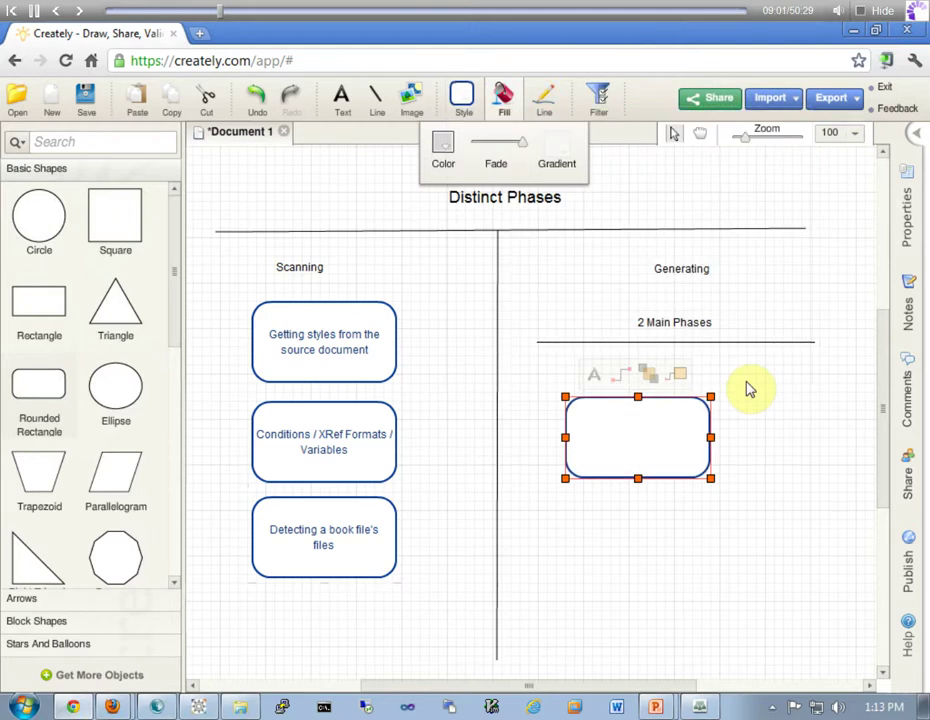
{"action": "type", "text": "Duplicating"}
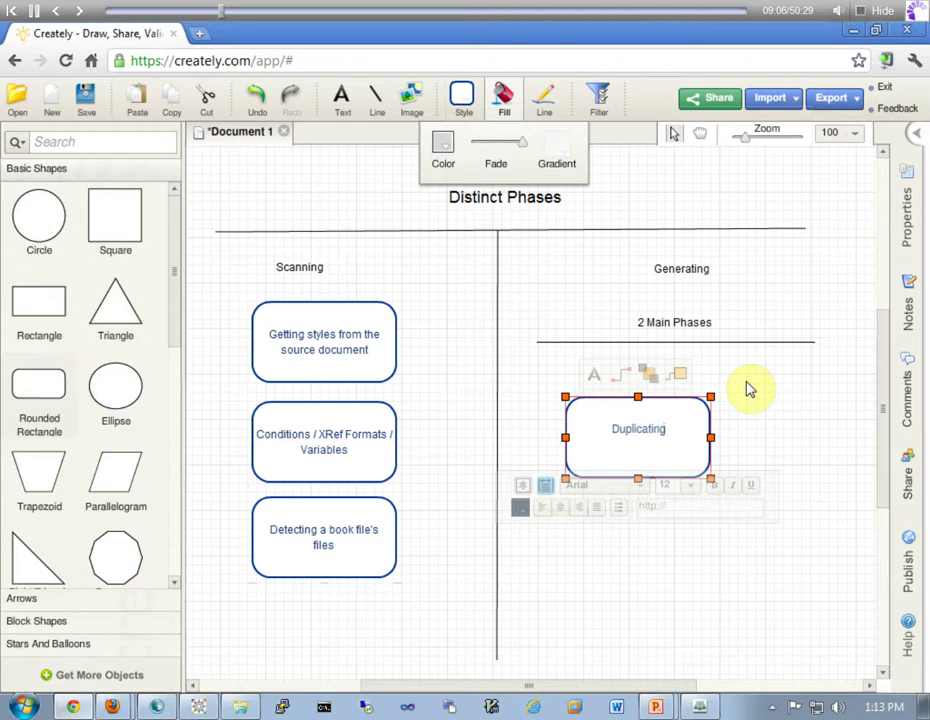
{"action": "type", "text": " the or"}
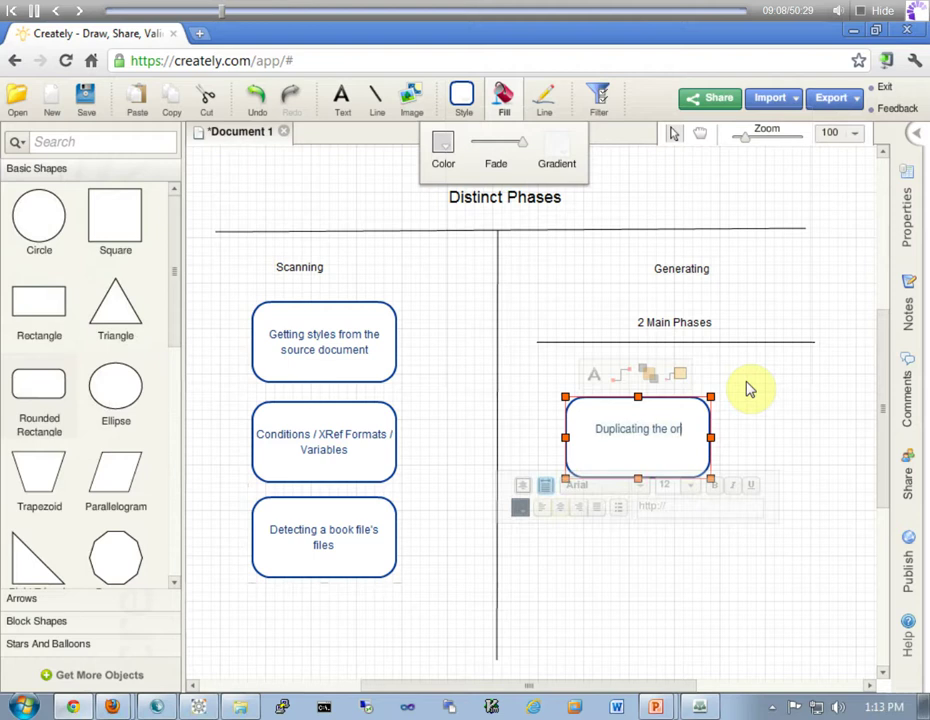
{"action": "type", "text": "iginal"}
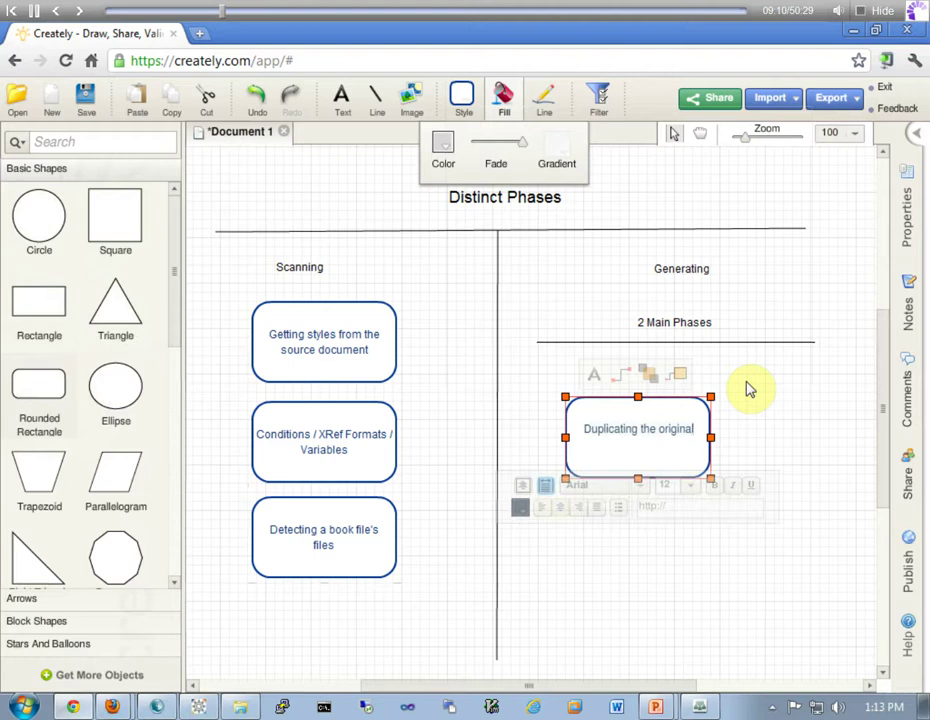
{"action": "type", "text": " document"}
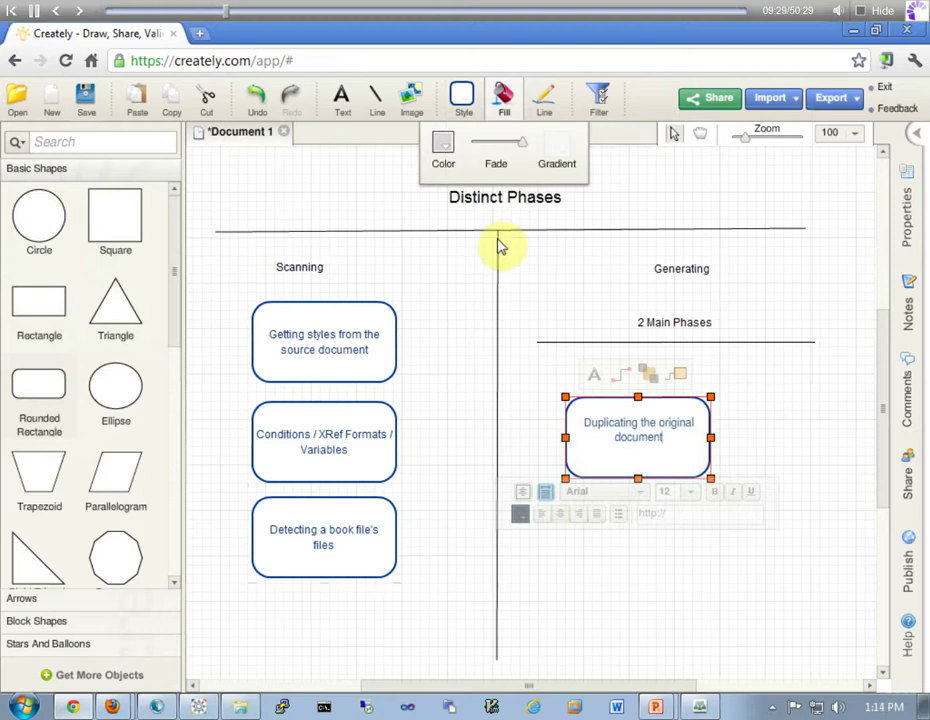
Shift the vertical divider left and position another divider to form a narrow middle column
{"action": "left_click", "coordinate": [499, 298]}
{"action": "left_click_drag", "start_coordinate": [498, 343], "coordinate": [434, 347]}
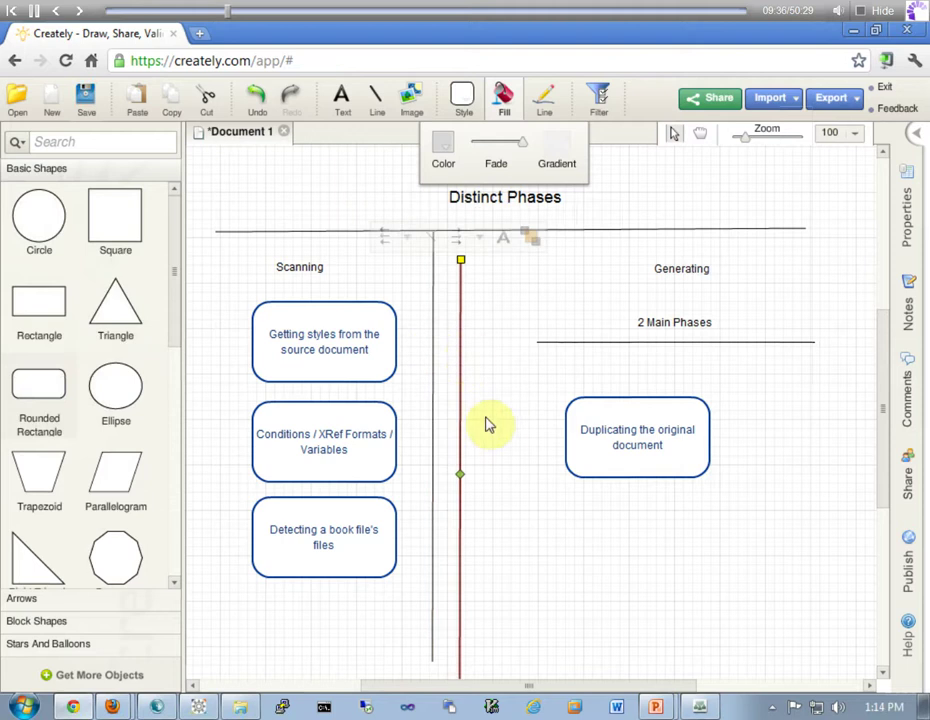
{"action": "left_click_drag", "start_coordinate": [435, 400], "coordinate": [538, 393]}
{"action": "left_click", "coordinate": [465, 417]}
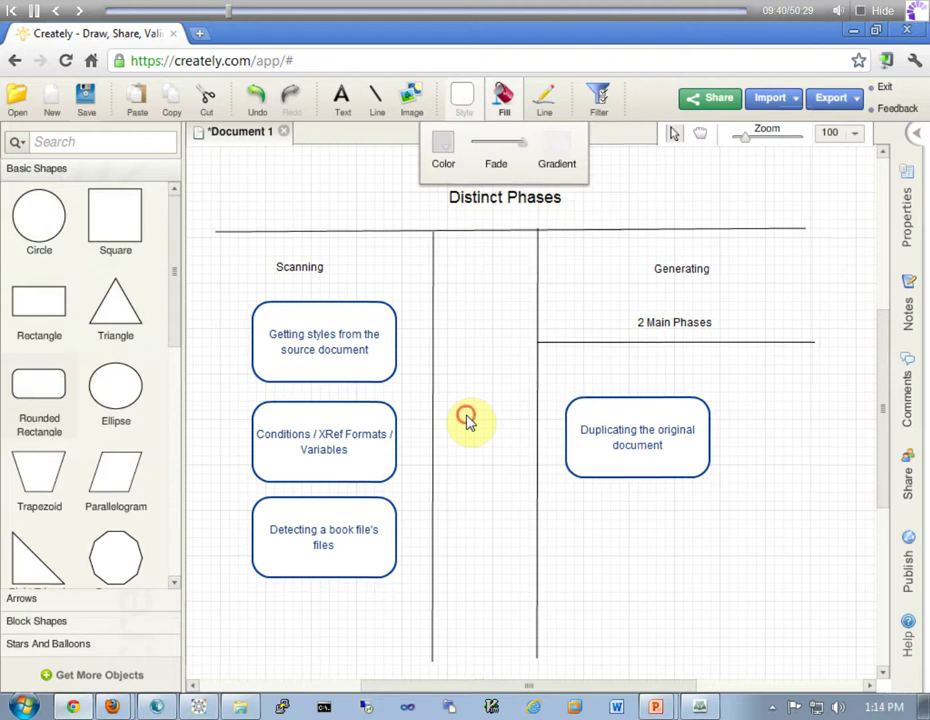
Add a three-line 'ePublisher Project Configuration' label inside the middle column
{"action": "left_click", "coordinate": [342, 105]}
{"action": "left_click", "coordinate": [457, 335]}
{"action": "type", "text": "ePublisher"}
{"action": "key", "text": "Return"}
{"action": "type", "text": "Project"}
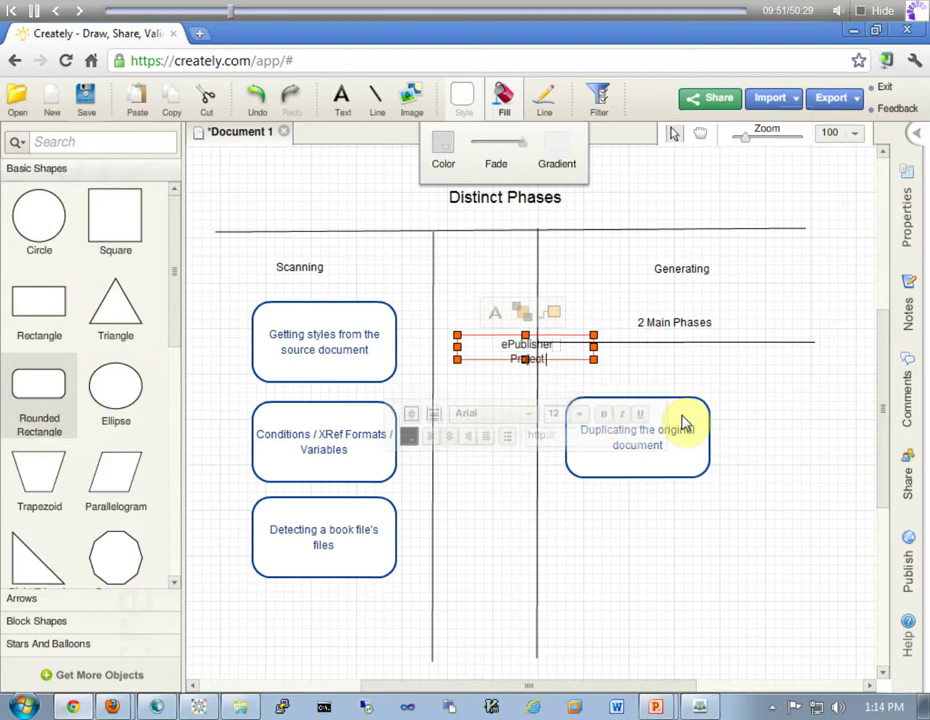
{"action": "key", "text": "Return"}
{"action": "type", "text": "Configuration"}
{"action": "left_click", "coordinate": [822, 385]}
{"action": "left_click_drag", "start_coordinate": [525, 374], "coordinate": [474, 381]}
{"action": "left_click", "coordinate": [260, 277]}
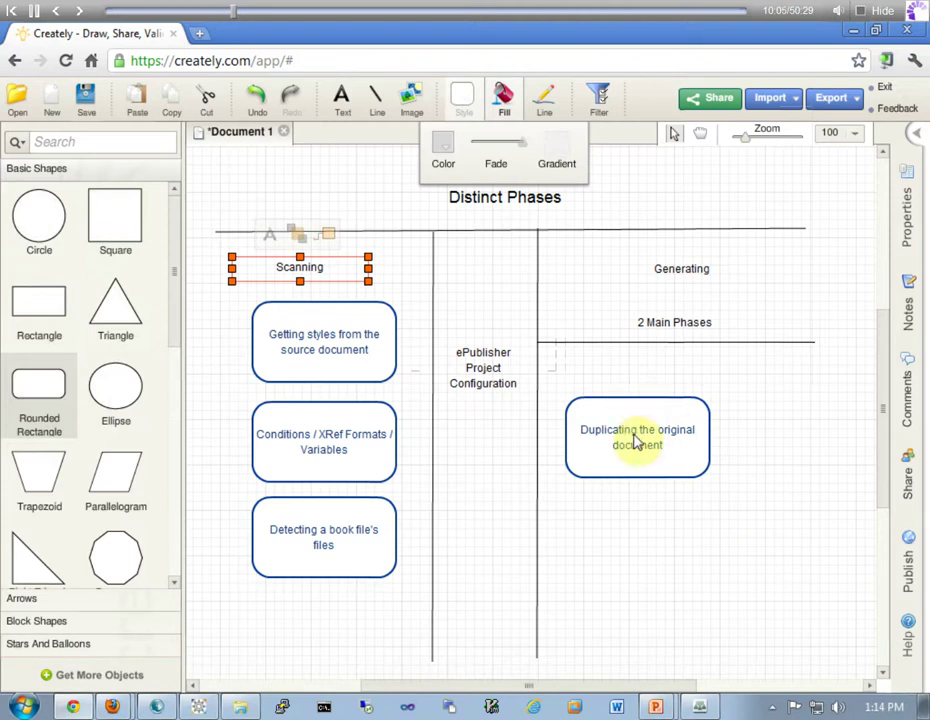
Shift the 'Duplicating the original document' box up-right and place a duplicate below it
{"action": "left_click_drag", "start_coordinate": [627, 436], "coordinate": [670, 418]}
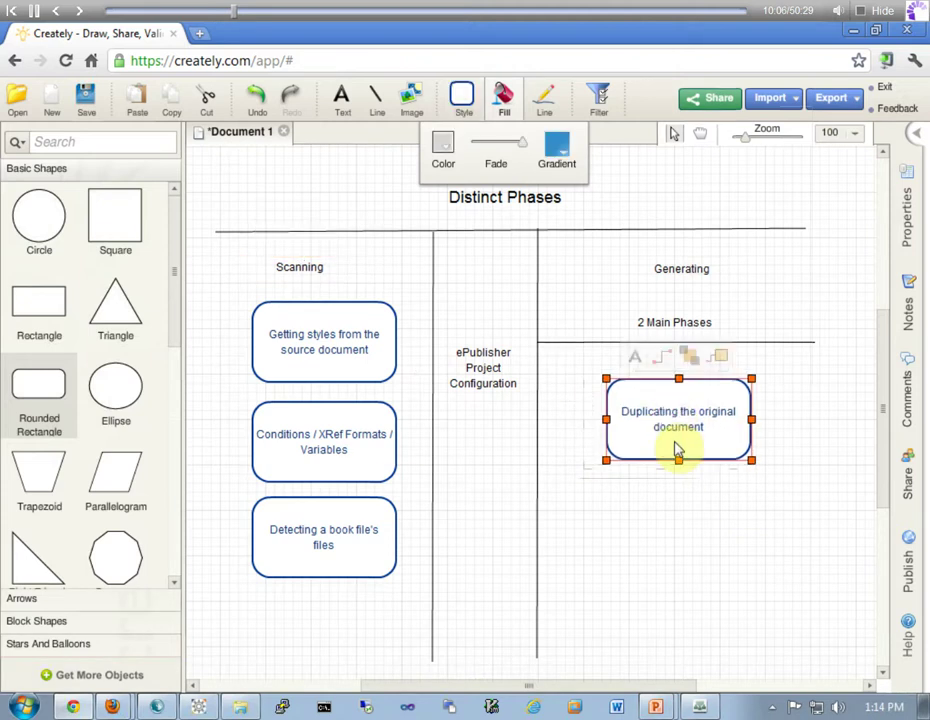
{"action": "key", "text": "ctrl+d"}
{"action": "left_click_drag", "start_coordinate": [677, 448], "coordinate": [655, 516]}
Label the copy 'Output generartion' and move it further down the Generating column
{"action": "double_click", "coordinate": [703, 521]}
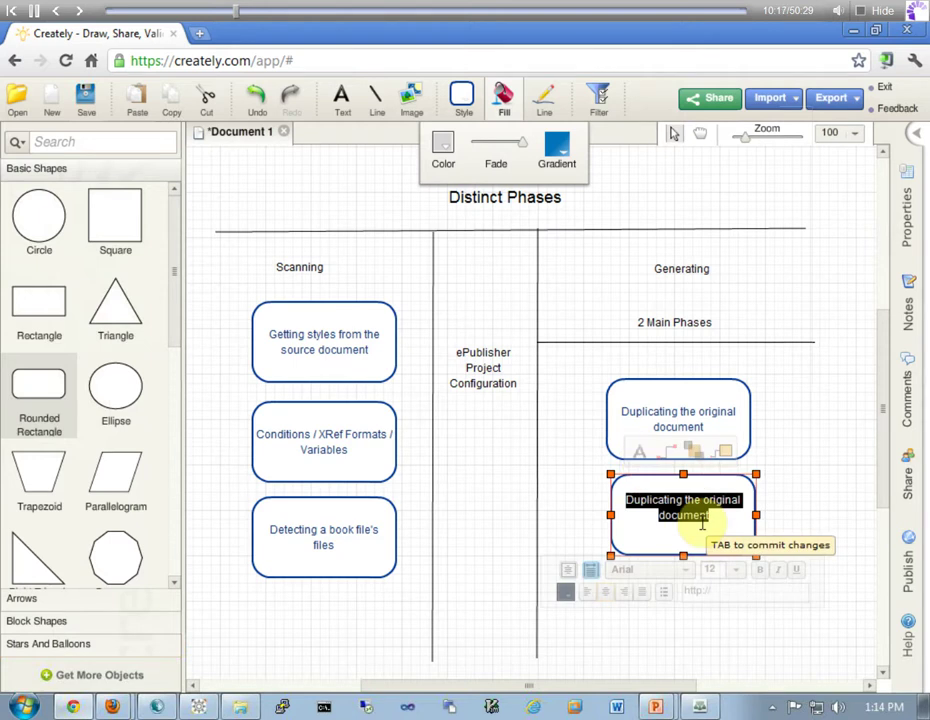
{"action": "type", "text": "Output generartion"}
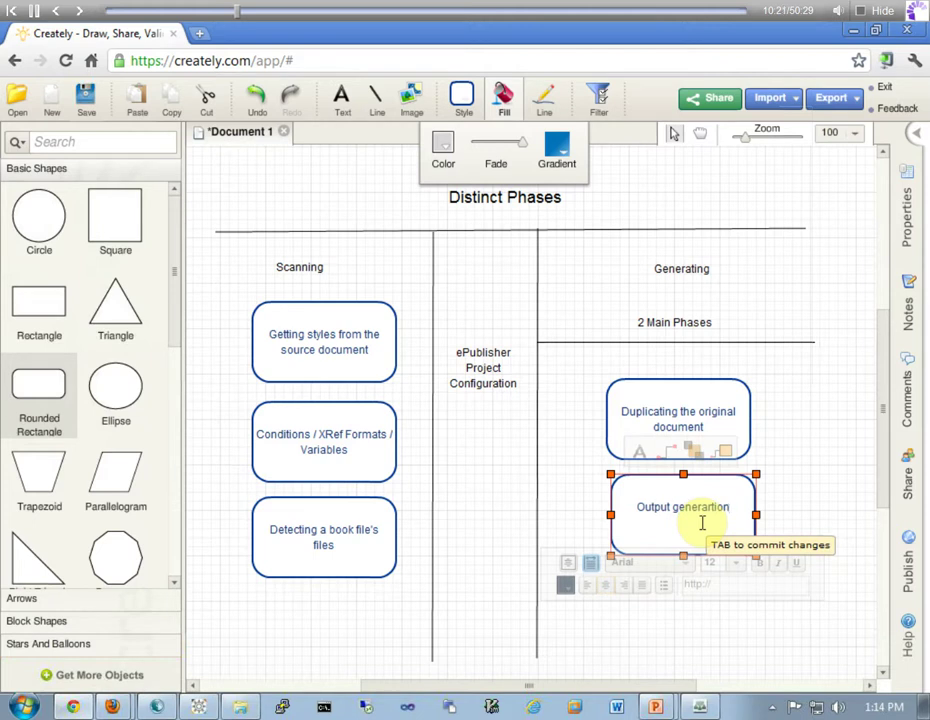
{"action": "key", "text": "Tab"}
{"action": "left_click", "coordinate": [766, 366]}
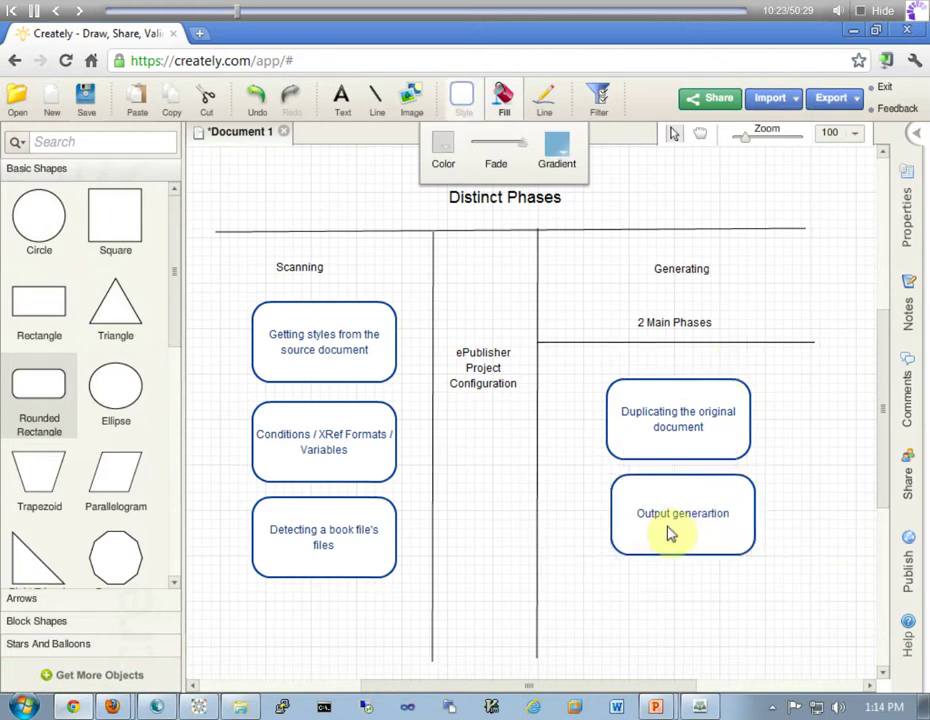
{"action": "left_click_drag", "start_coordinate": [668, 528], "coordinate": [662, 583]}
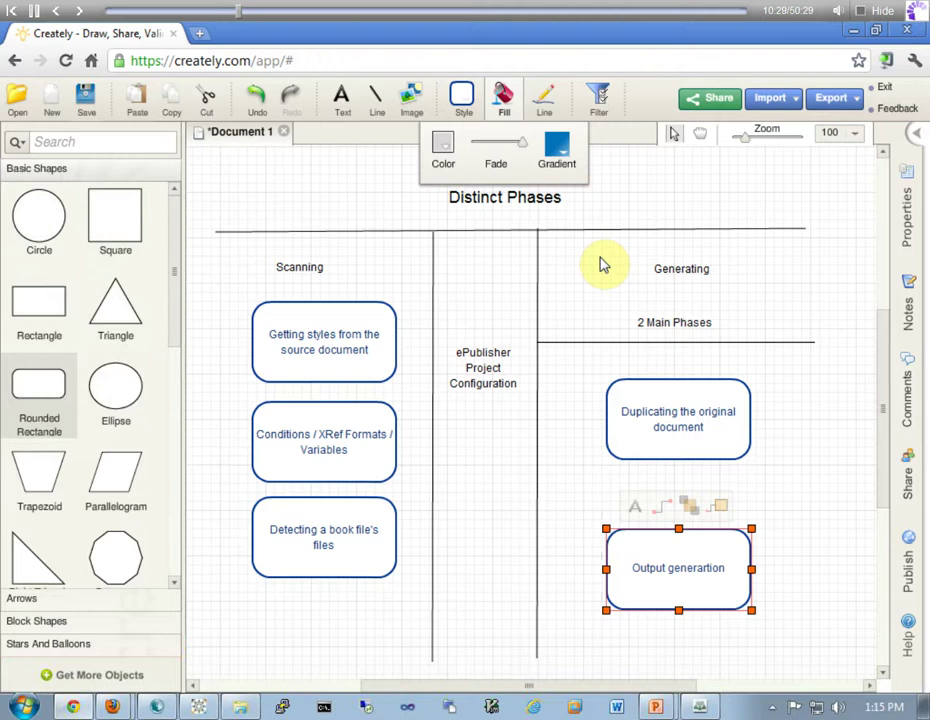
Resize the ePublisher Project Configuration text box taller and narrower to fit the middle column
{"action": "left_click", "coordinate": [475, 415]}
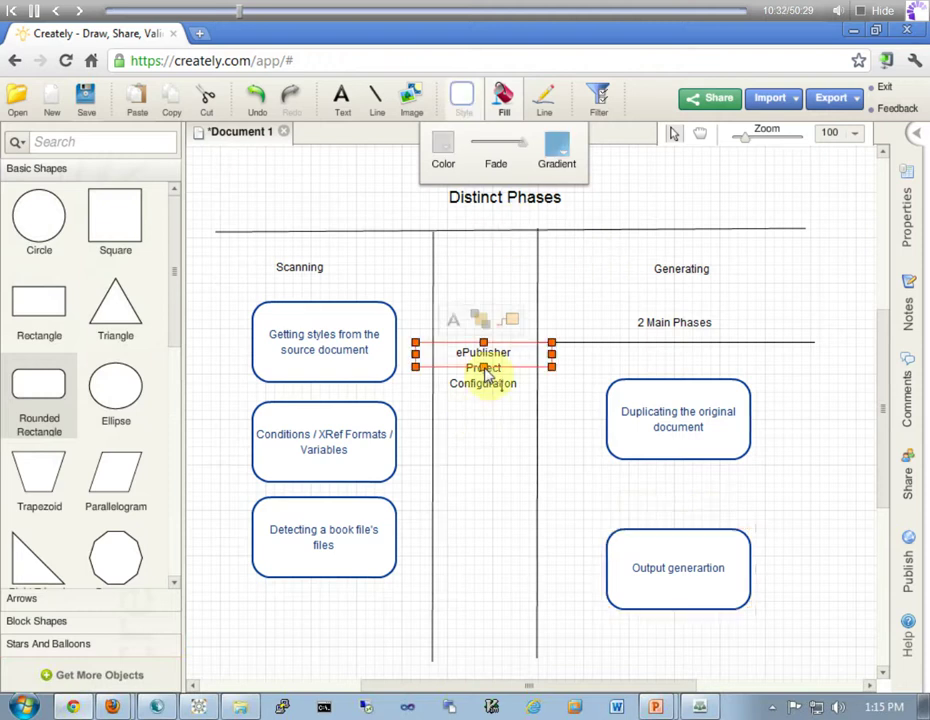
{"action": "left_click_drag", "start_coordinate": [483, 367], "coordinate": [487, 430]}
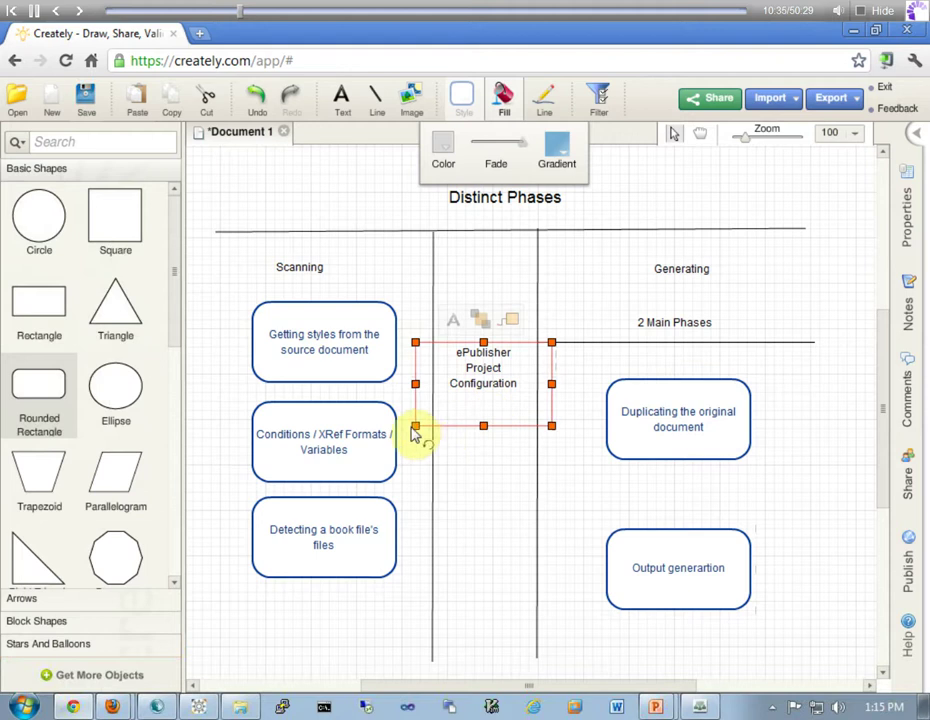
{"action": "left_click_drag", "start_coordinate": [416, 428], "coordinate": [438, 432]}
{"action": "left_click_drag", "start_coordinate": [552, 434], "coordinate": [535, 438]}
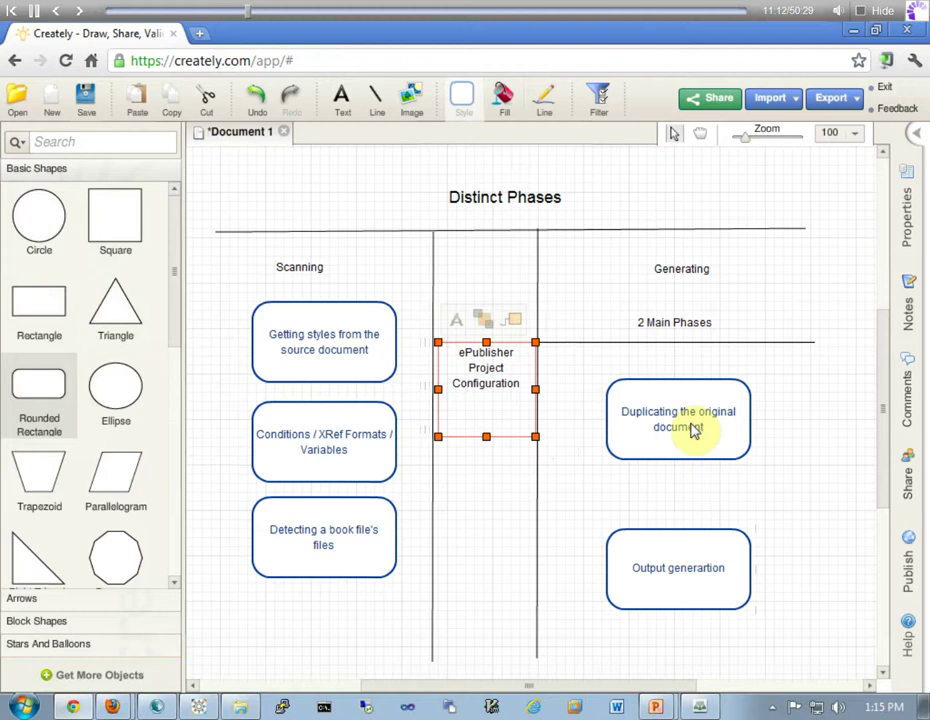
Nudge 'Duplicating the original document' up and 'Output generartion' down to spread them apart
{"action": "left_click_drag", "start_coordinate": [687, 428], "coordinate": [689, 415]}
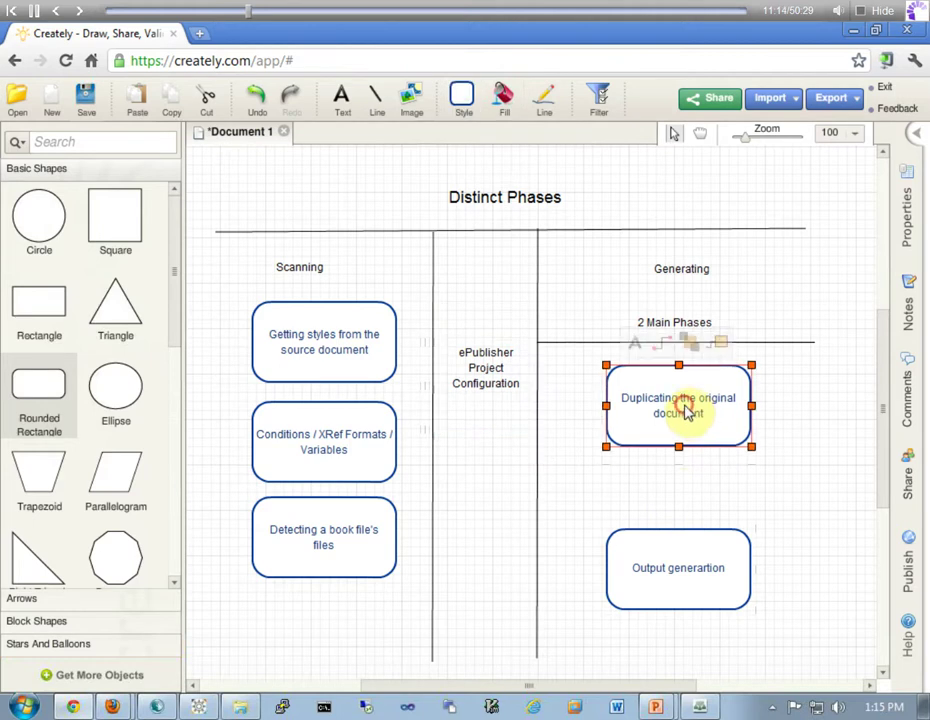
{"action": "mouse_move", "coordinate": [685, 569]}
{"action": "left_mouse_down"}
{"action": "mouse_move", "coordinate": [685, 588]}
{"action": "mouse_move", "coordinate": [697, 593]}
{"action": "mouse_move", "coordinate": [688, 593]}
{"action": "left_mouse_up"}
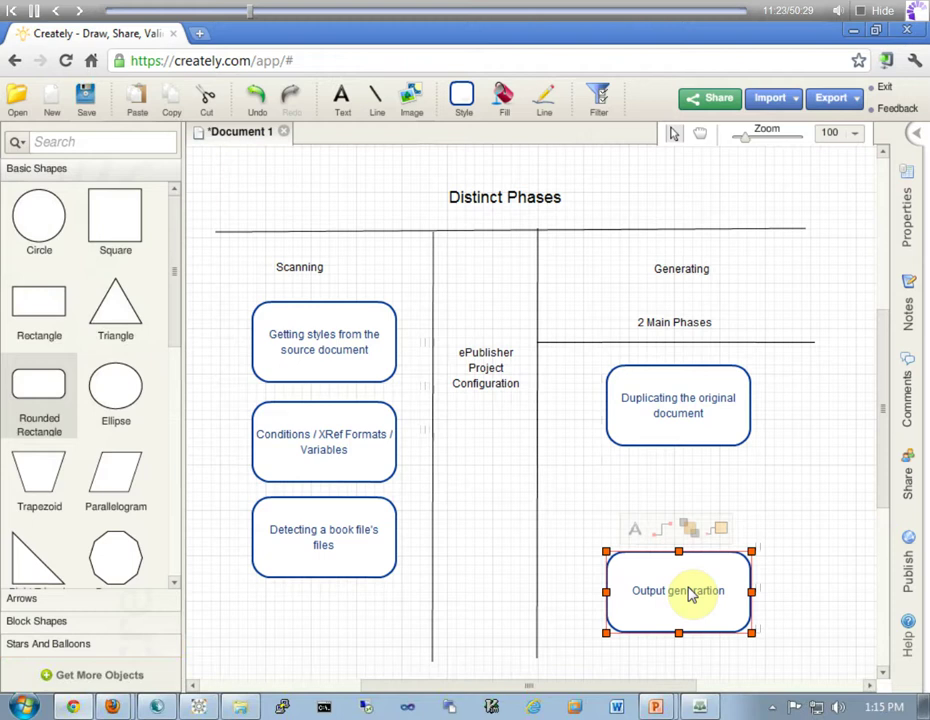
{"action": "left_click", "coordinate": [645, 487]}
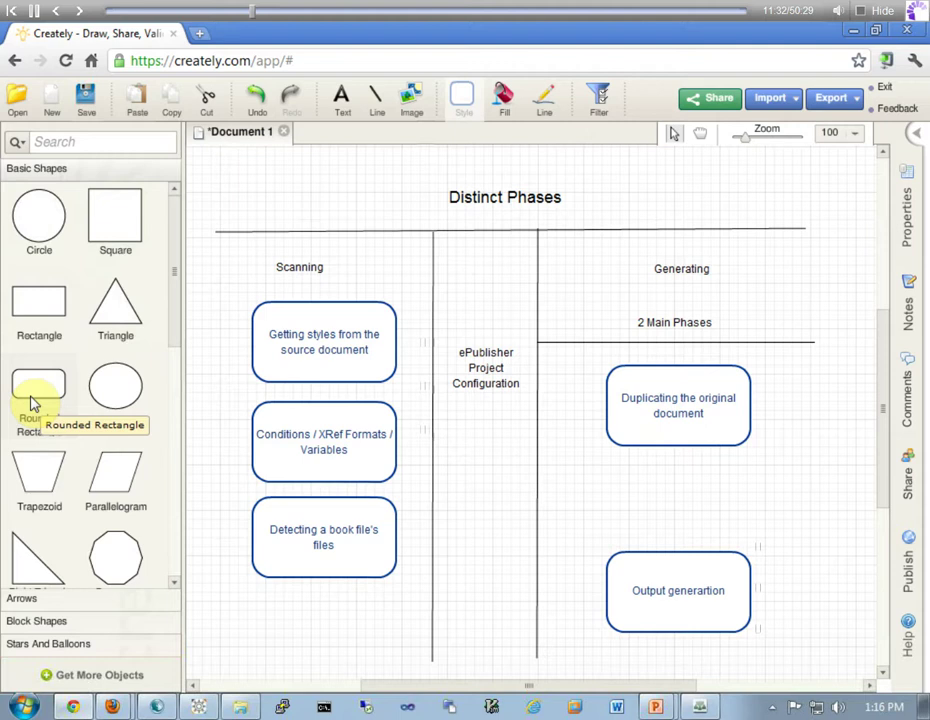
Add a rounded rectangle with white fill and navy border between the two Generating boxes
{"action": "left_click_drag", "start_coordinate": [39, 386], "coordinate": [630, 492]}
{"action": "left_click_drag", "start_coordinate": [691, 517], "coordinate": [666, 493]}
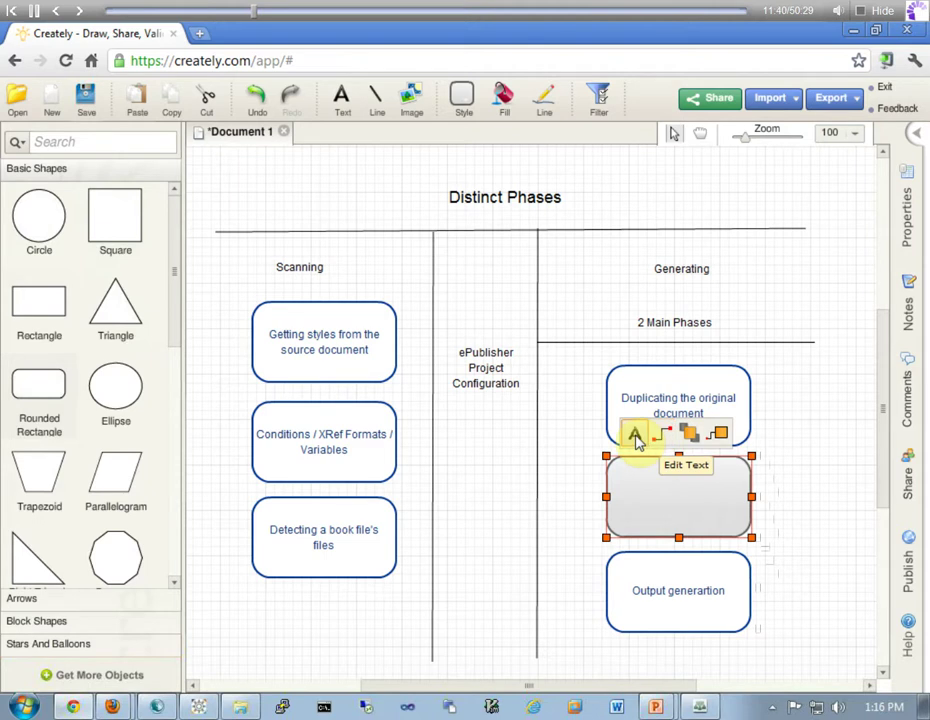
{"action": "left_click", "coordinate": [462, 100]}
{"action": "left_click", "coordinate": [717, 205]}
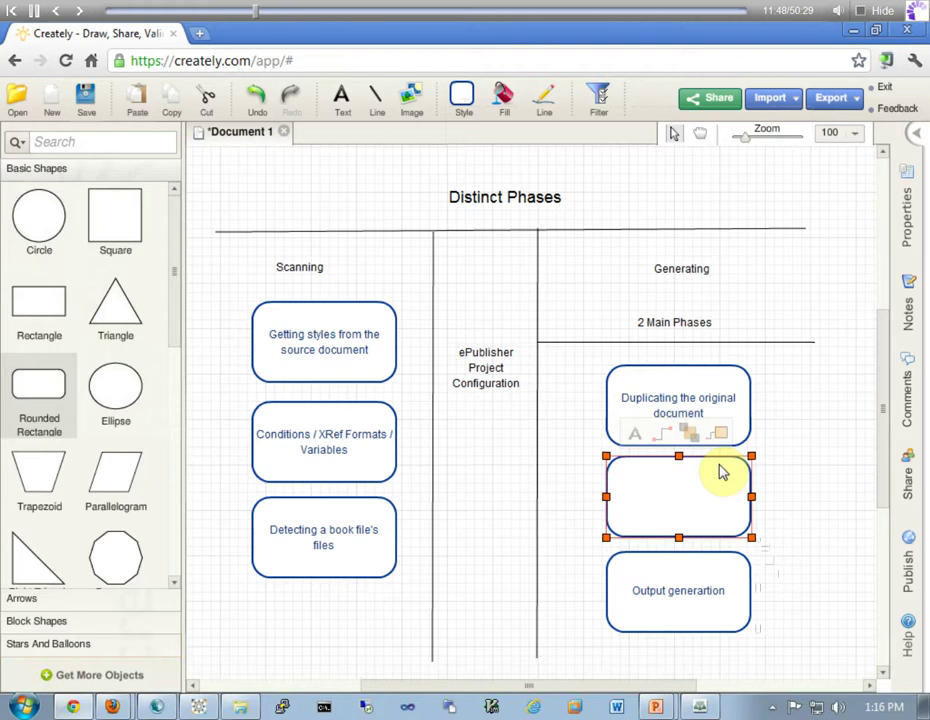
Label the new box 'WIF!' with '(WebWorks Intermediate Format)' on a second line
{"action": "type", "text": "WF"}
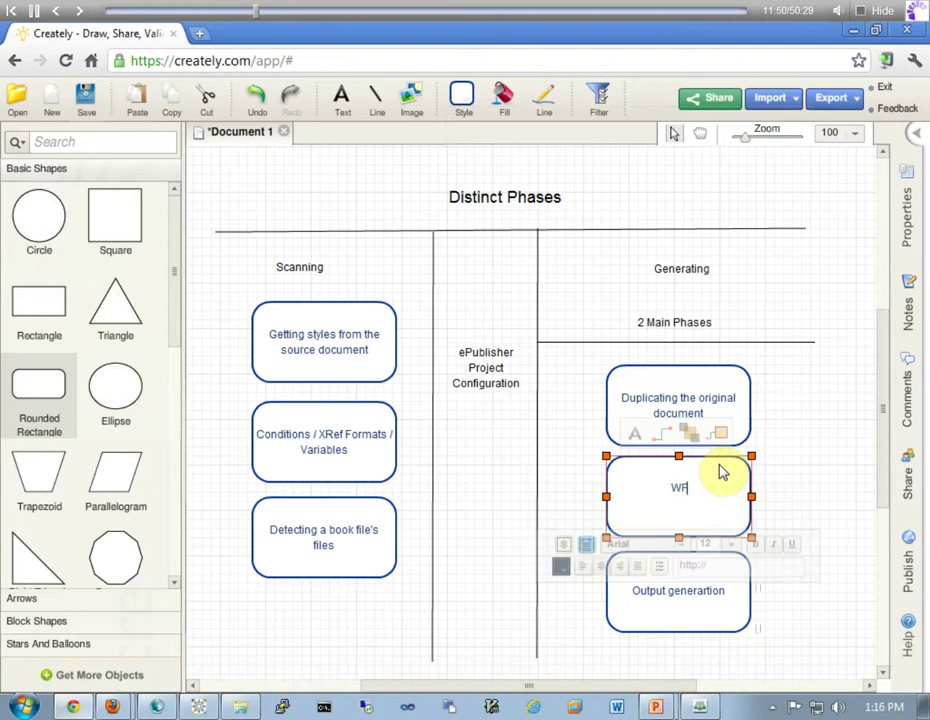
{"action": "key", "text": "BackSpace"}
{"action": "type", "text": "IF!"}
{"action": "key", "text": "Return"}
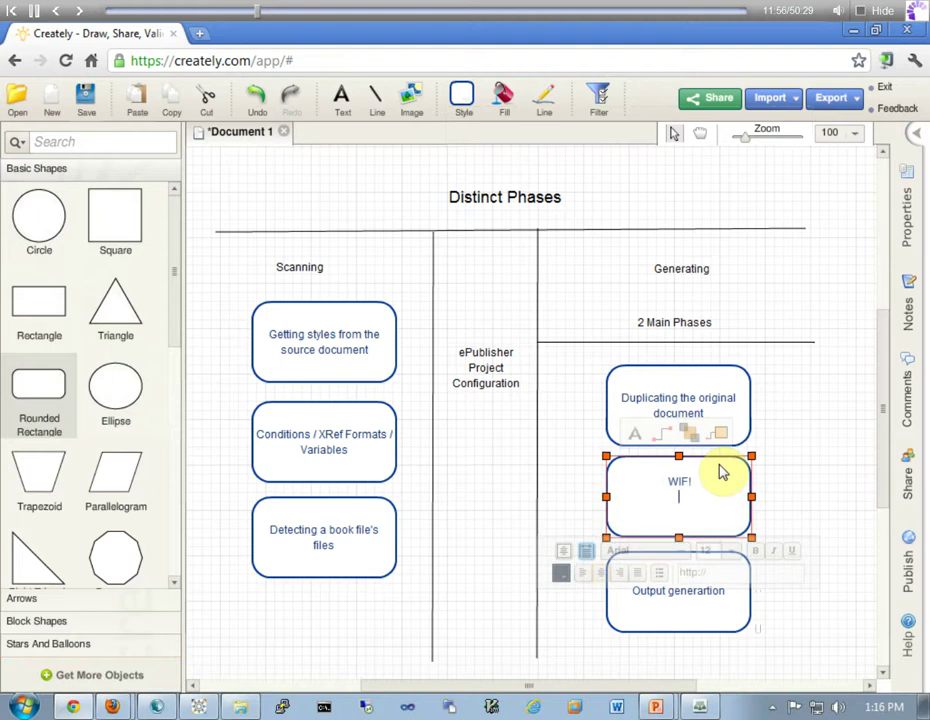
{"action": "type", "text": "(WebWorks Inter"}
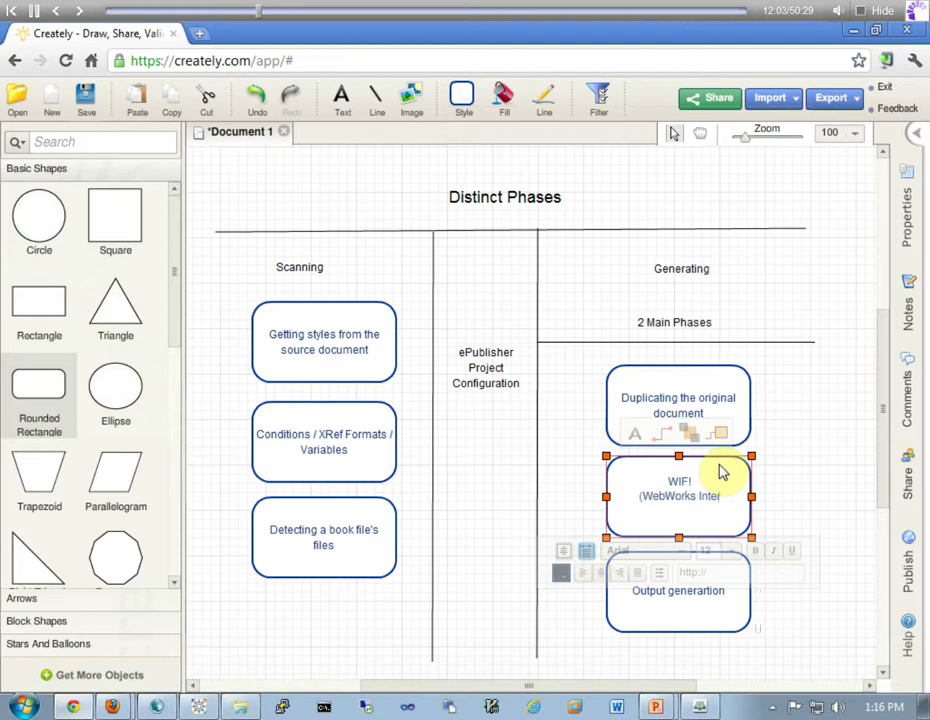
{"action": "type", "text": "mediate Format"}
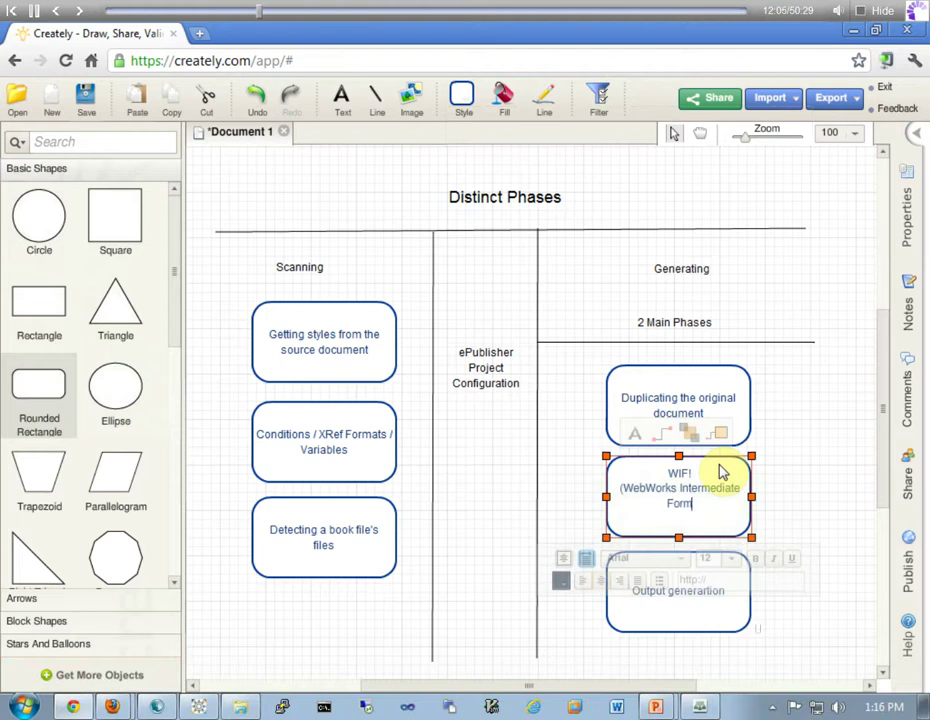
{"action": "type", "text": ")"}
{"action": "left_click", "coordinate": [808, 665]}
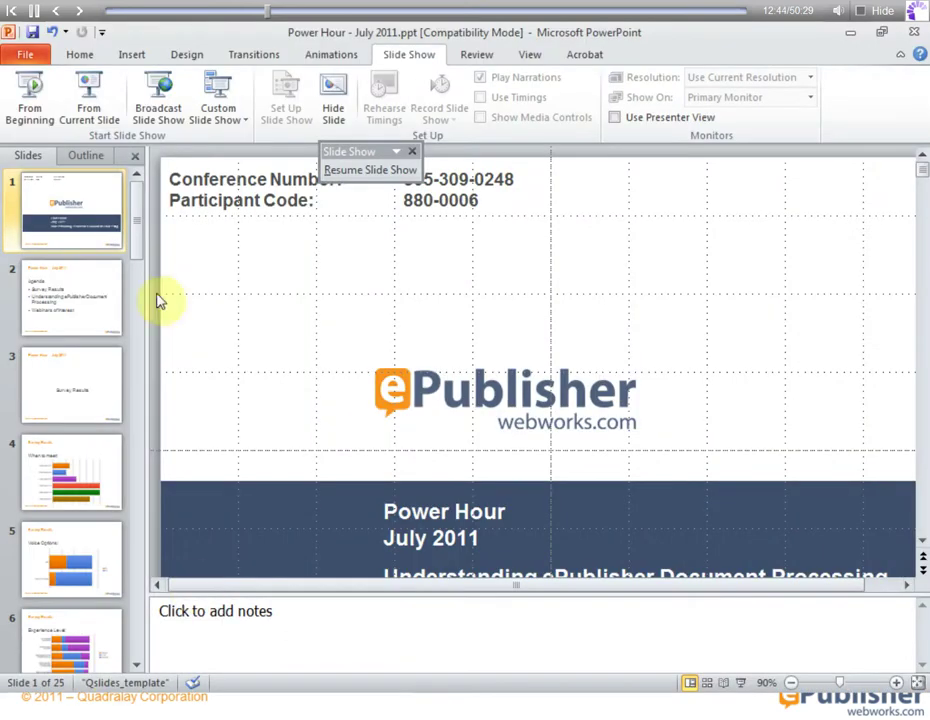
Browse from Computer to C:\Program Files (x86)\WebWorks in Windows Explorer
{"action": "left_click", "coordinate": [20, 707]}
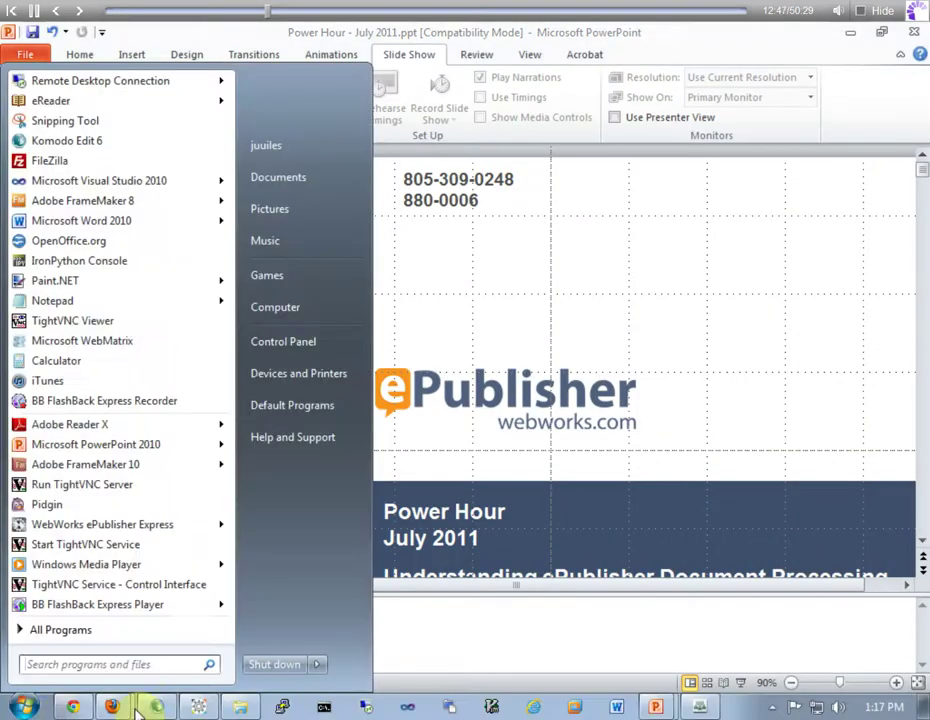
{"action": "left_click", "coordinate": [293, 308]}
{"action": "double_click", "coordinate": [360, 158]}
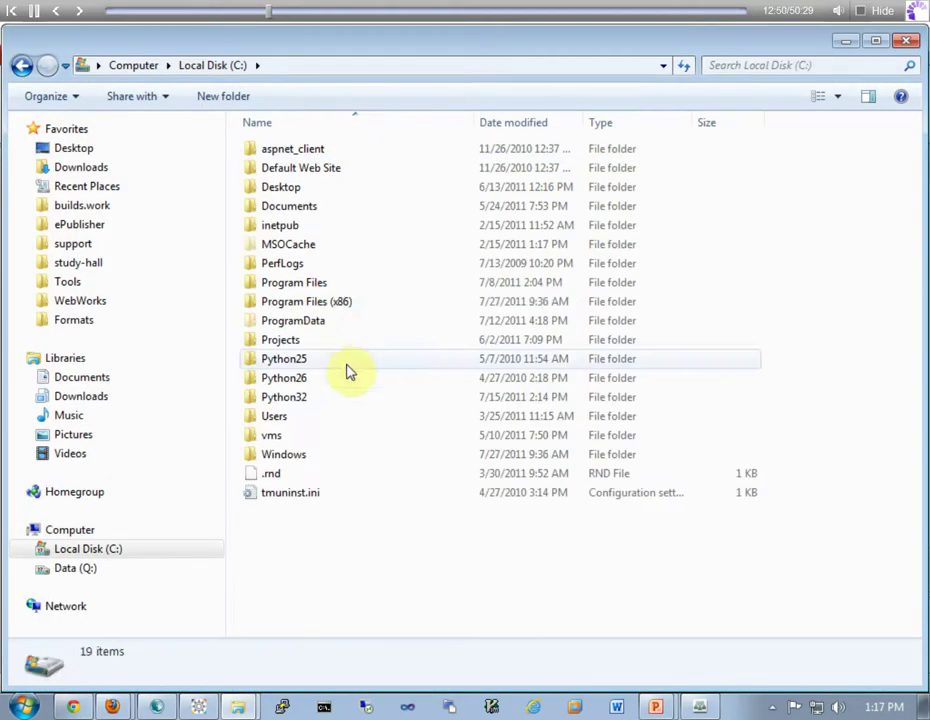
{"action": "double_click", "coordinate": [322, 302]}
{"action": "key", "text": "w"}
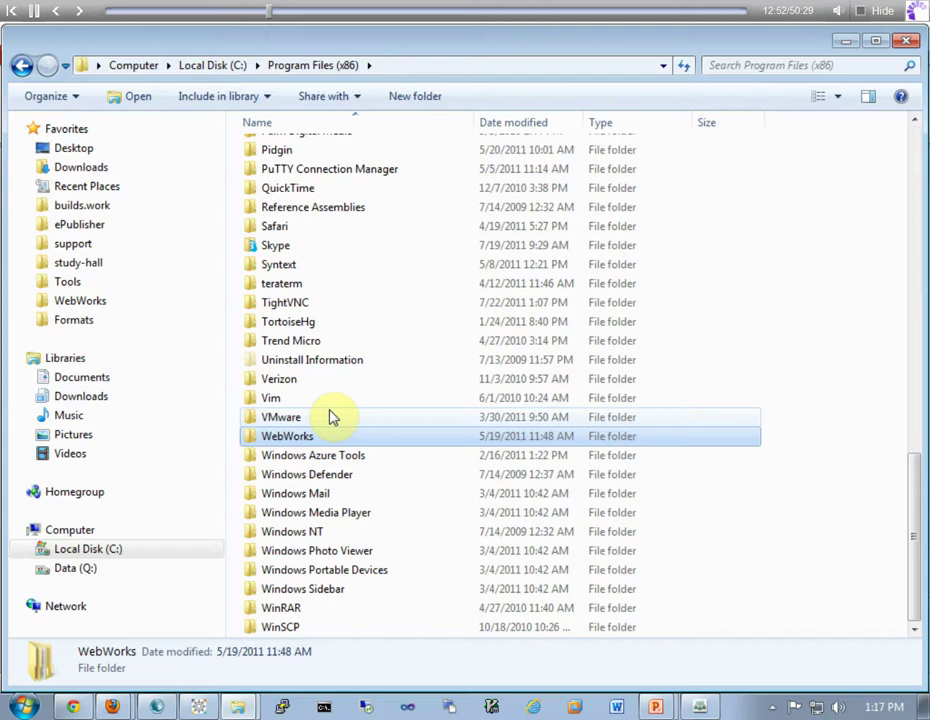
{"action": "key", "text": "Return"}
Open ePublisher\2011.1\ePublisher Pro and select WebWorks.ePublisherPro.exe.config
{"action": "left_click", "coordinate": [268, 150]}
{"action": "double_click", "coordinate": [268, 150]}
{"action": "double_click", "coordinate": [252, 417]}
{"action": "double_click", "coordinate": [311, 205]}
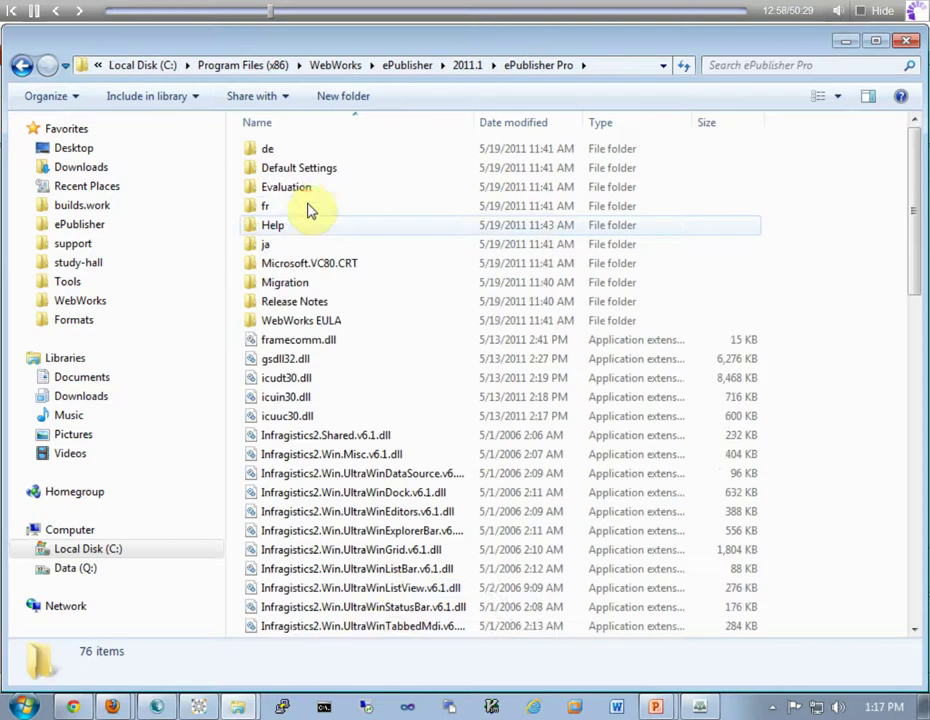
{"action": "scroll", "coordinate": [385, 410], "scroll_direction": "down", "scroll_amount": 17}
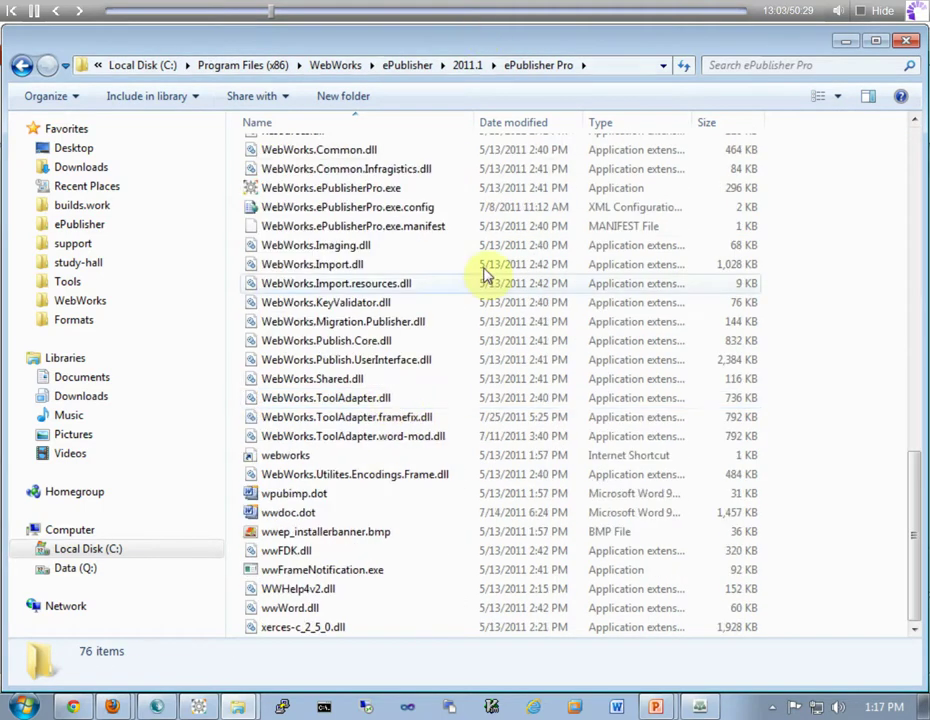
{"action": "scroll", "coordinate": [497, 315], "scroll_direction": "up", "scroll_amount": 1}
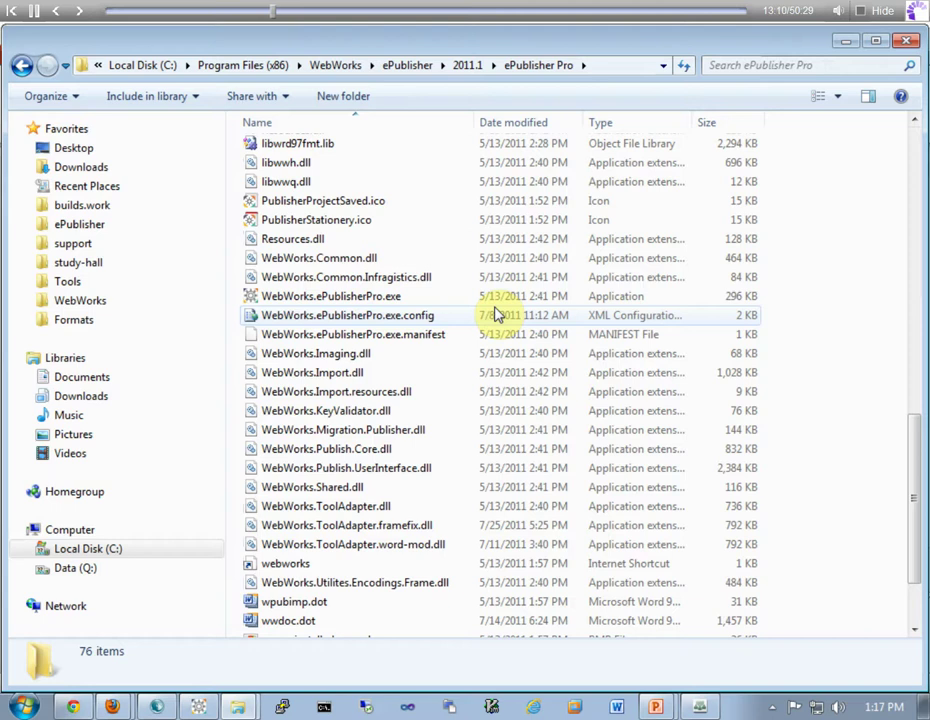
{"action": "left_click", "coordinate": [383, 297]}
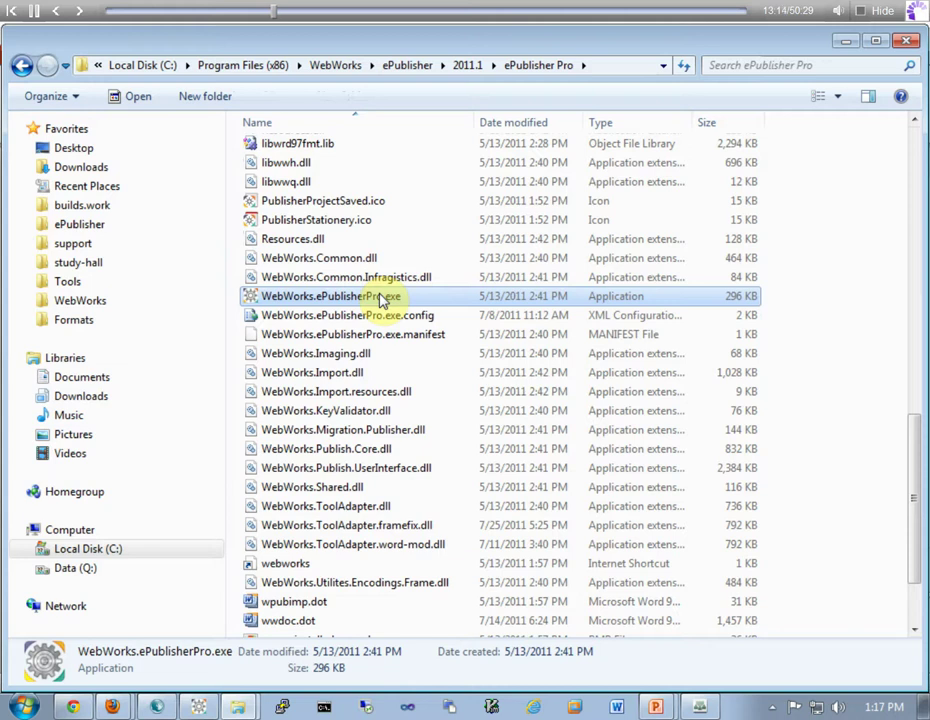
{"action": "left_click", "coordinate": [391, 320]}
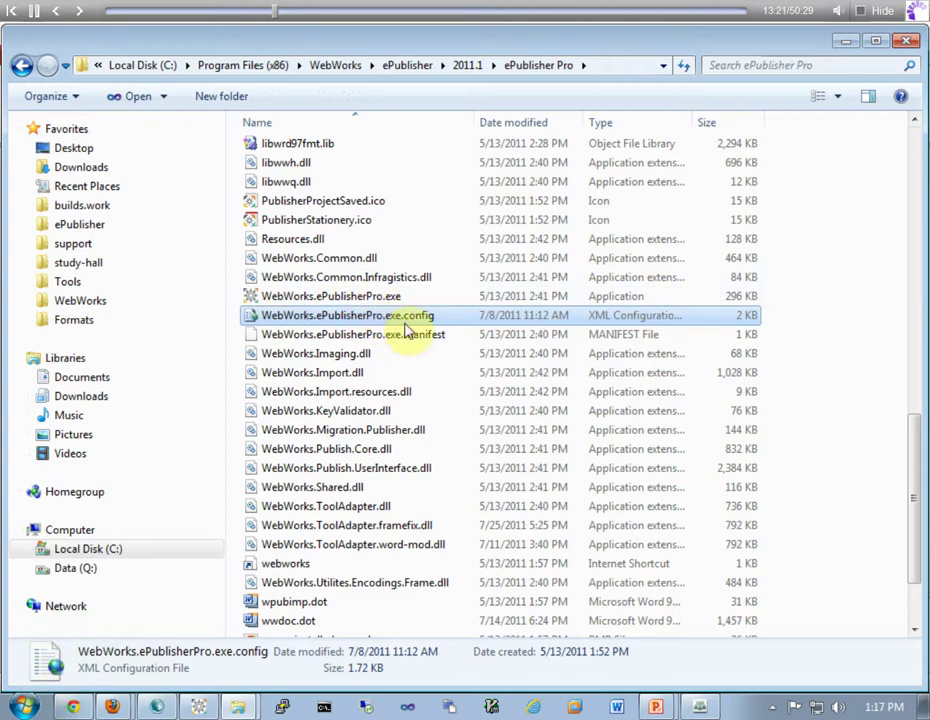
Review WebWorks.ePublisherPro.exe.config in Komodo Edit, highlighting the formats key on line 22
{"action": "left_click", "coordinate": [158, 708]}
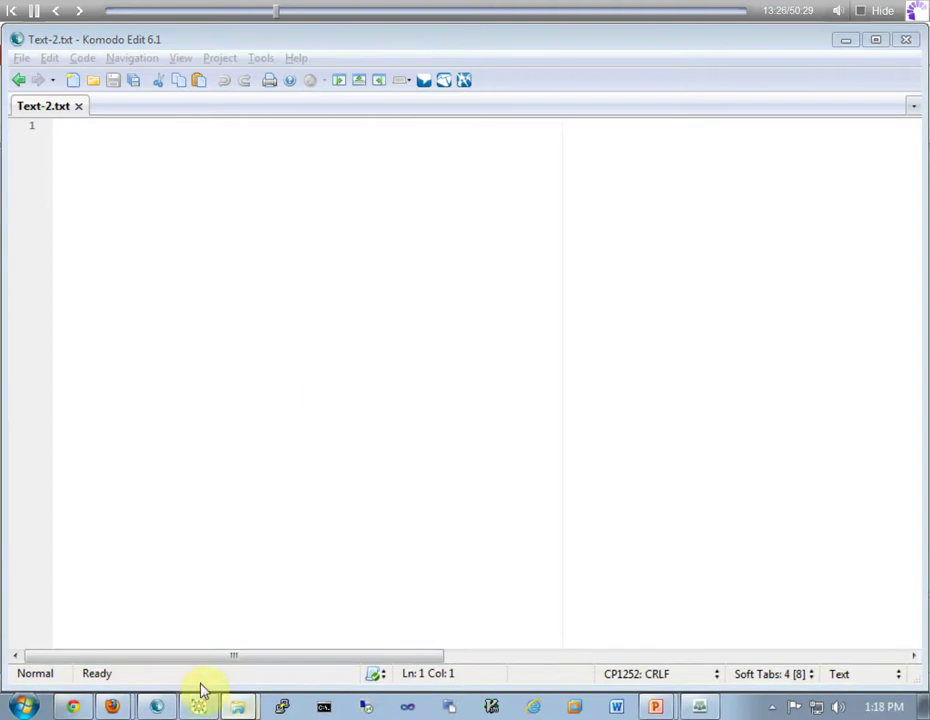
{"action": "left_click", "coordinate": [238, 707]}
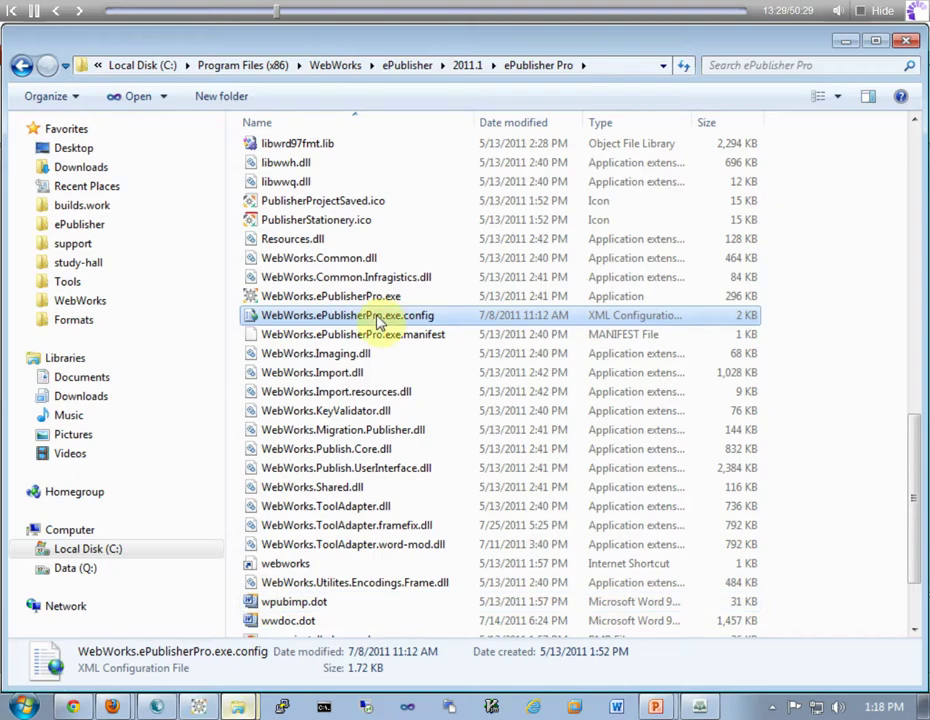
{"action": "left_click", "coordinate": [155, 707]}
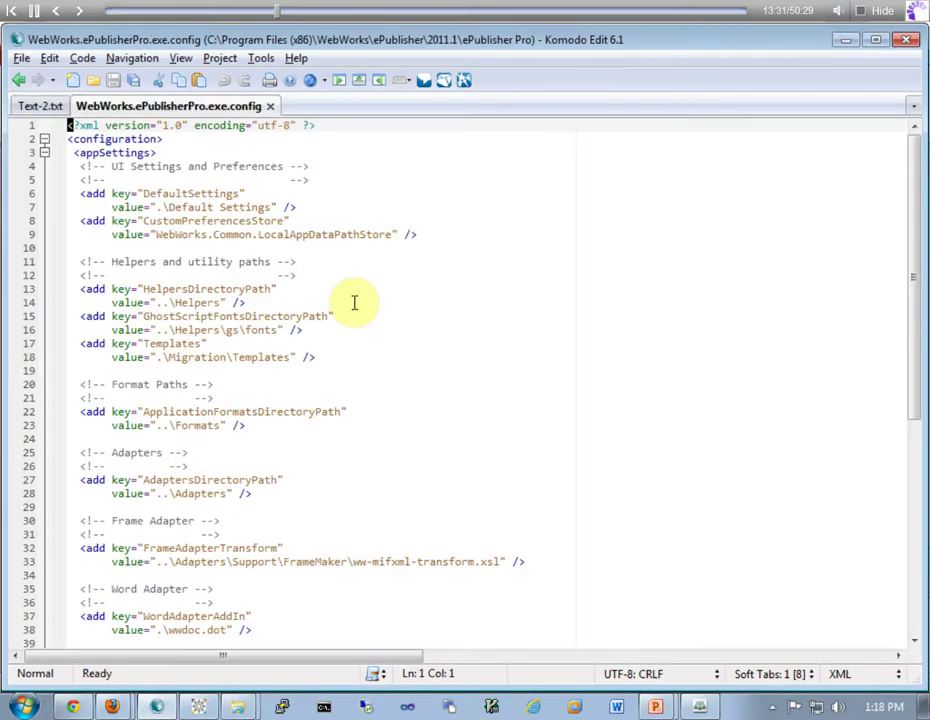
{"action": "left_click", "coordinate": [369, 286]}
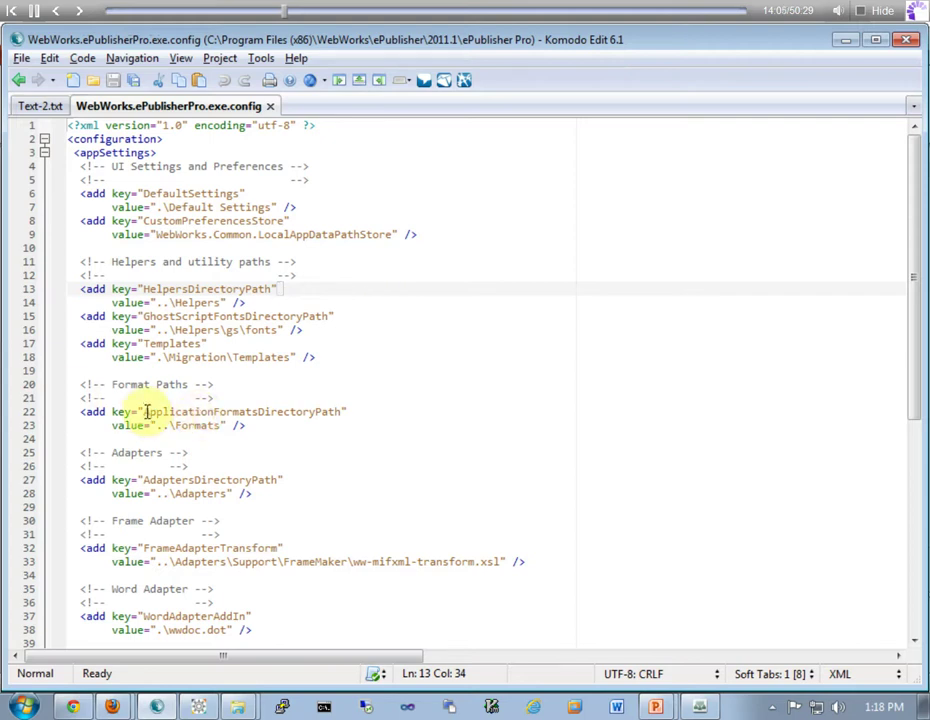
{"action": "left_click_drag", "start_coordinate": [144, 412], "coordinate": [329, 412]}
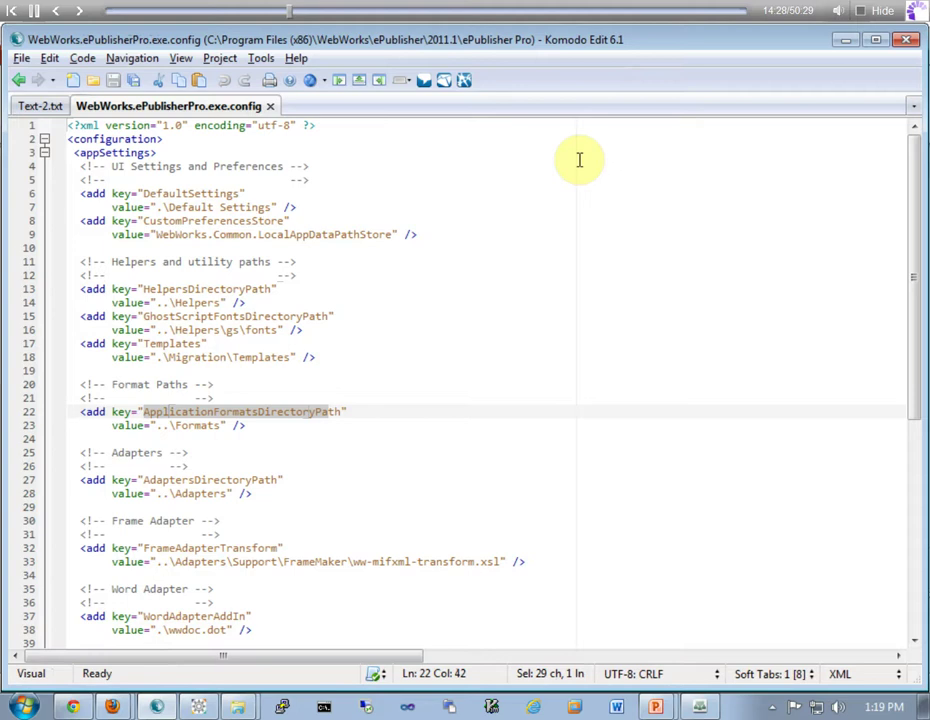
{"action": "scroll", "coordinate": [316, 411], "scroll_direction": "down", "scroll_amount": 9}
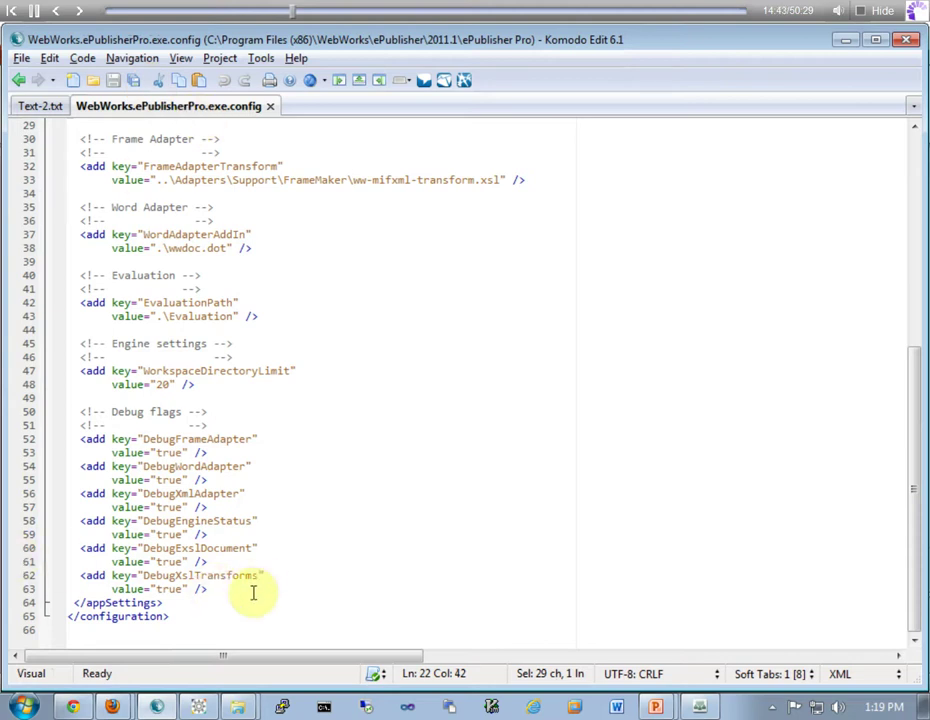
Select and review the six Debug flag entries on lines 52–63, all value="true"
{"action": "left_click_drag", "start_coordinate": [228, 591], "coordinate": [62, 440]}
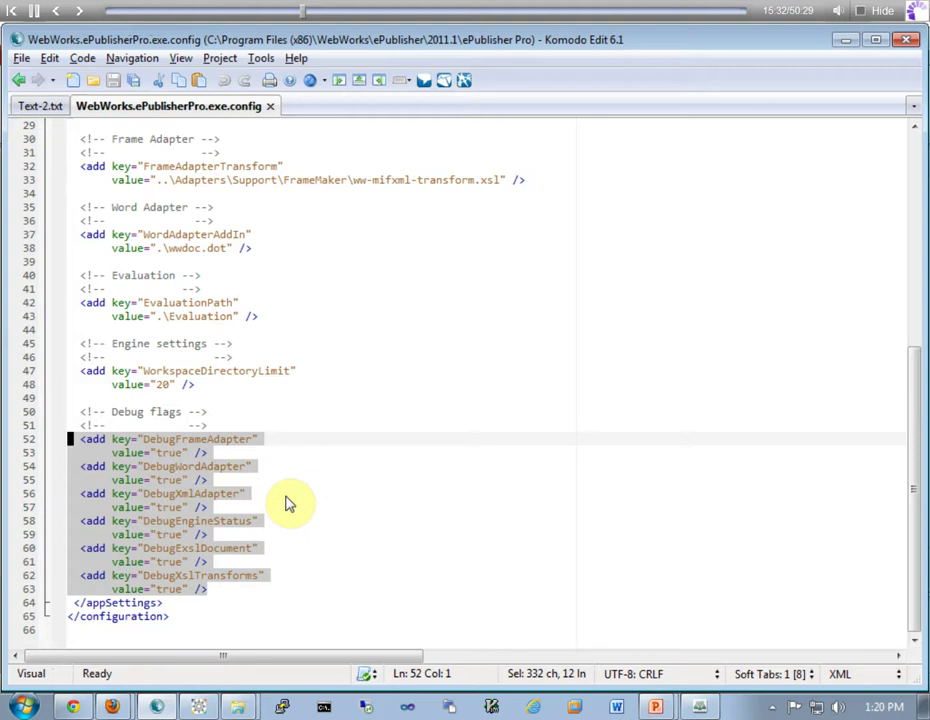
{"action": "left_click", "coordinate": [291, 481]}
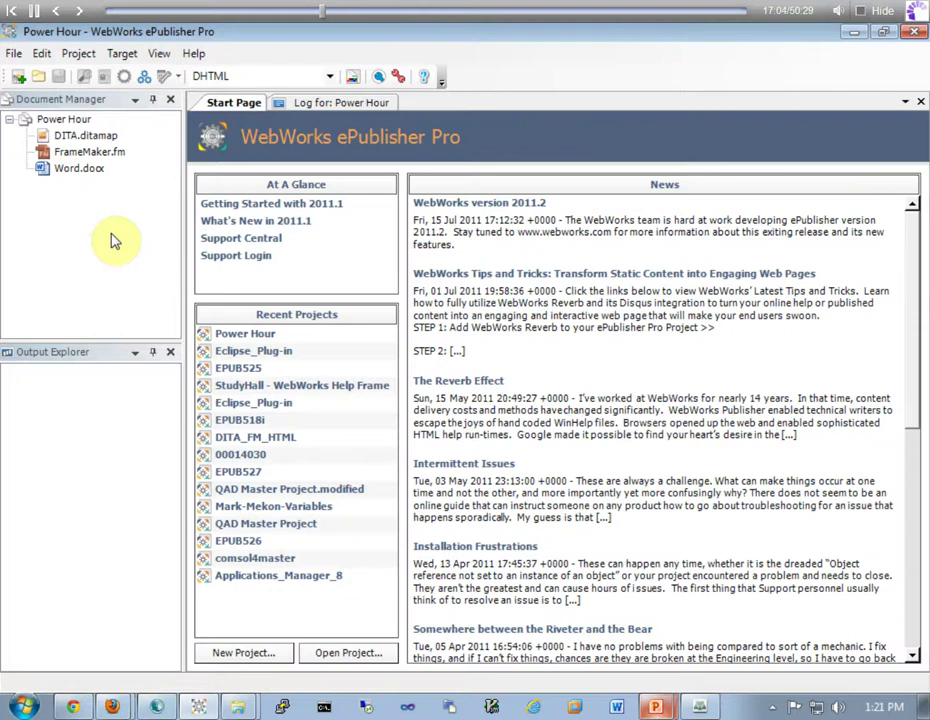
Show the Power Hour log and select an ExslDocument line in it
{"action": "left_click", "coordinate": [322, 105]}
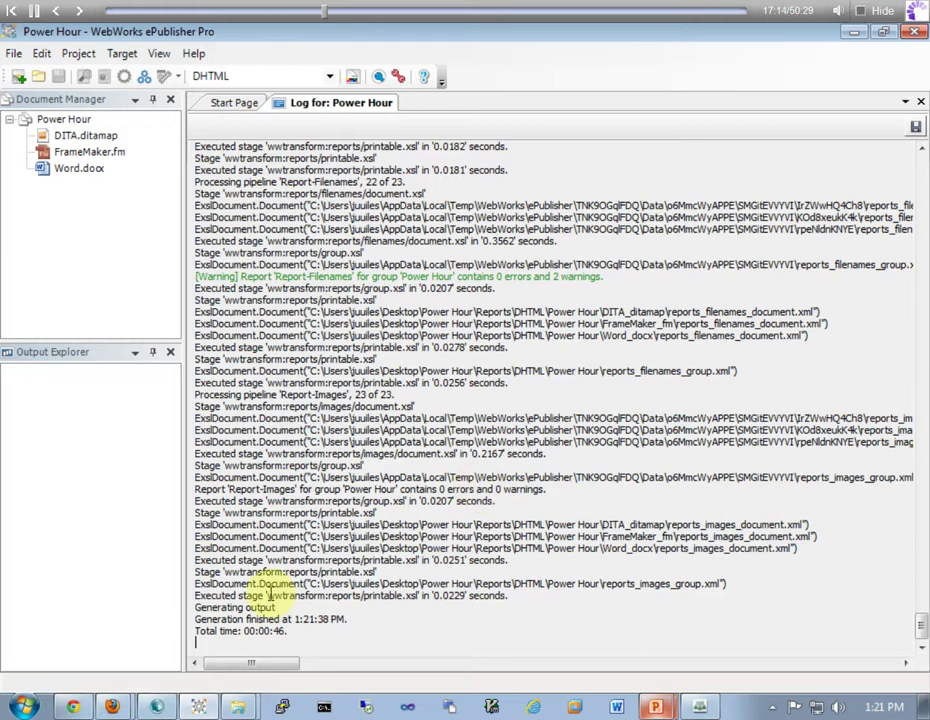
{"action": "left_click_drag", "start_coordinate": [308, 441], "coordinate": [214, 421]}
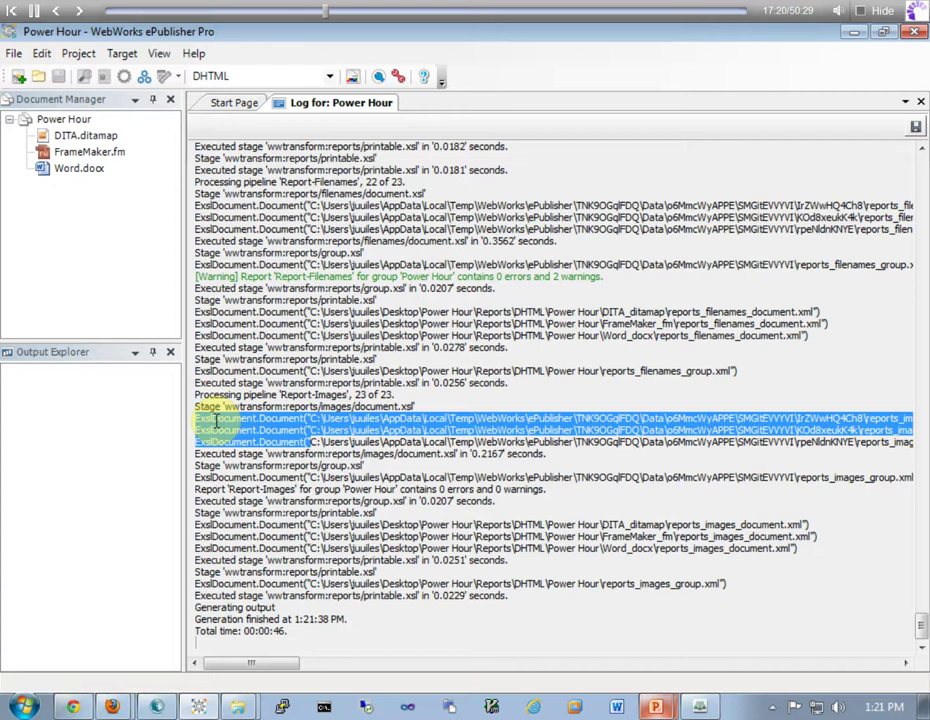
{"action": "left_click", "coordinate": [205, 419]}
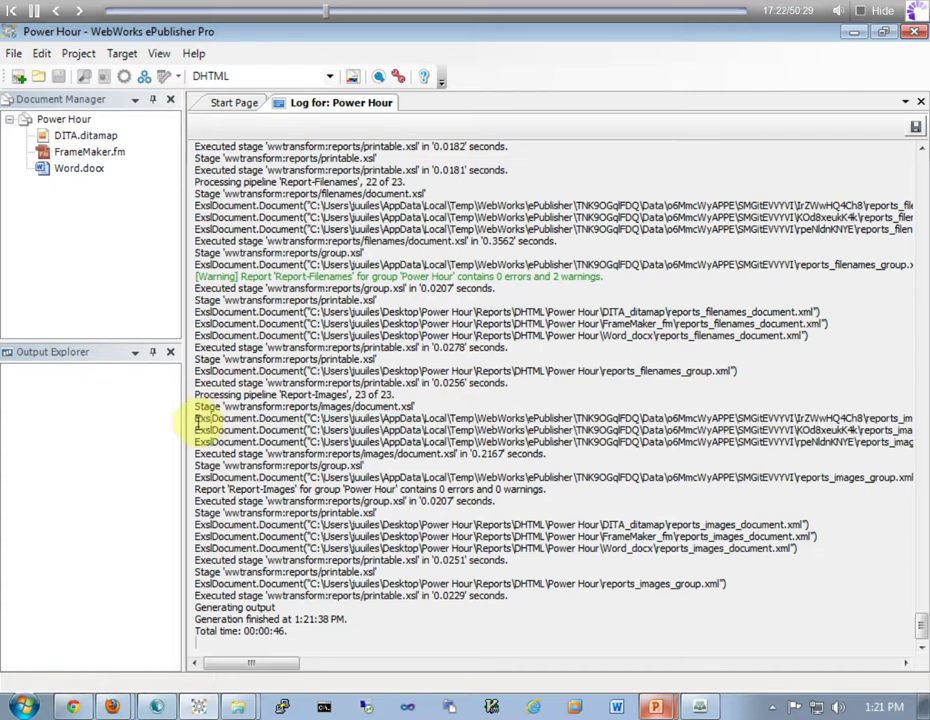
{"action": "triple_click", "coordinate": [240, 420]}
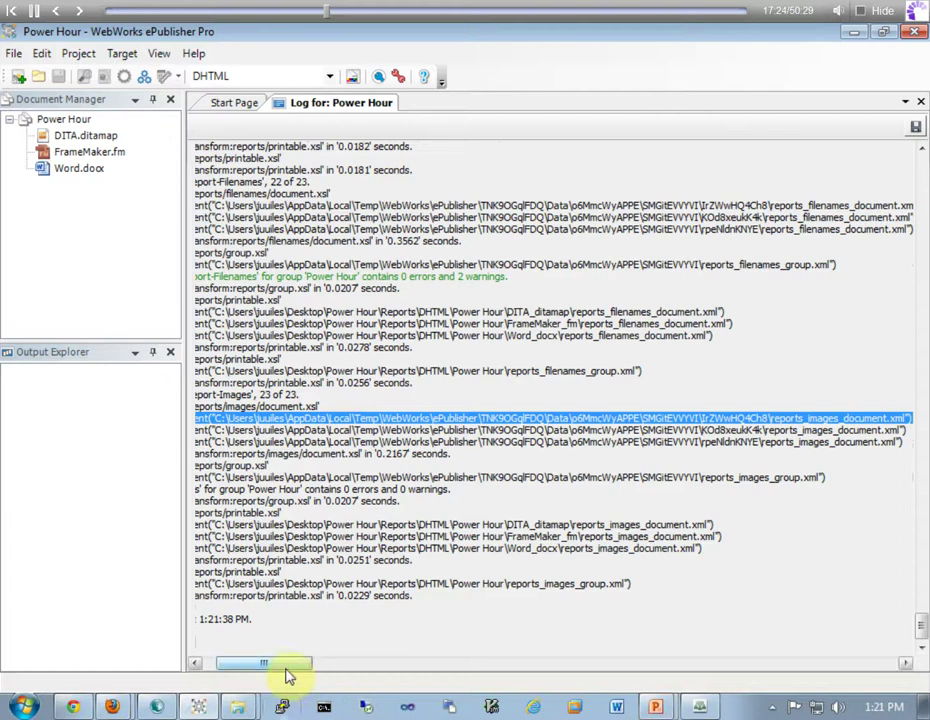
{"action": "left_click_drag", "start_coordinate": [286, 668], "coordinate": [235, 668]}
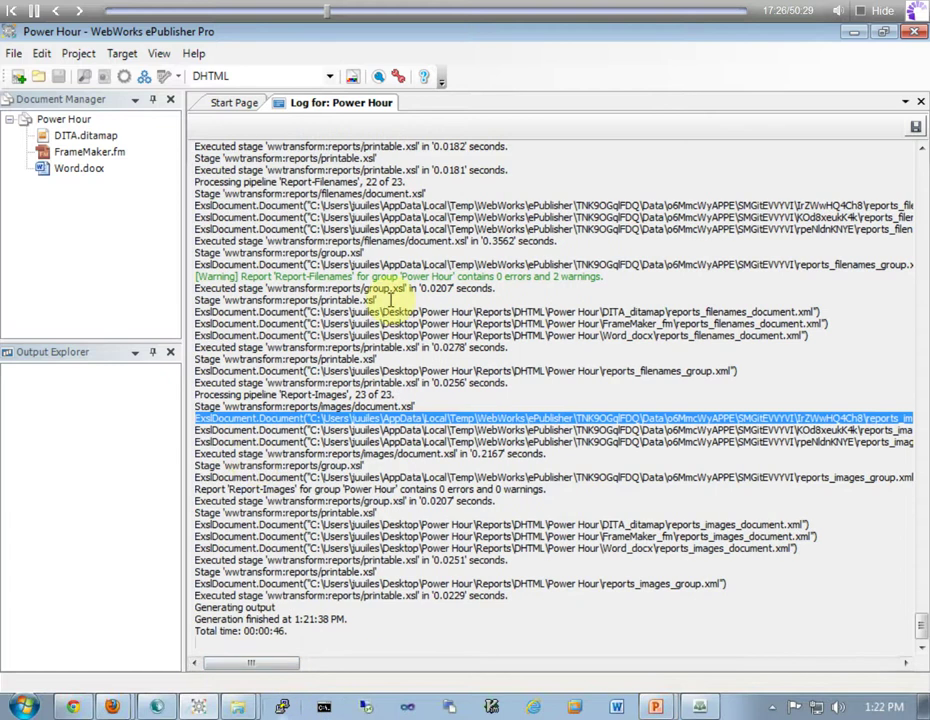
{"action": "left_click", "coordinate": [316, 206]}
Select the temporary path up to the Data folder in the log, then open View
{"action": "left_click_drag", "start_coordinate": [316, 206], "coordinate": [862, 206]}
{"action": "scroll", "coordinate": [661, 357], "scroll_direction": "up", "scroll_amount": 4}
{"action": "scroll", "coordinate": [578, 365], "scroll_direction": "up", "scroll_amount": 20}
{"action": "scroll", "coordinate": [572, 366], "scroll_direction": "up", "scroll_amount": 10}
{"action": "scroll", "coordinate": [458, 287], "scroll_direction": "up", "scroll_amount": 8}
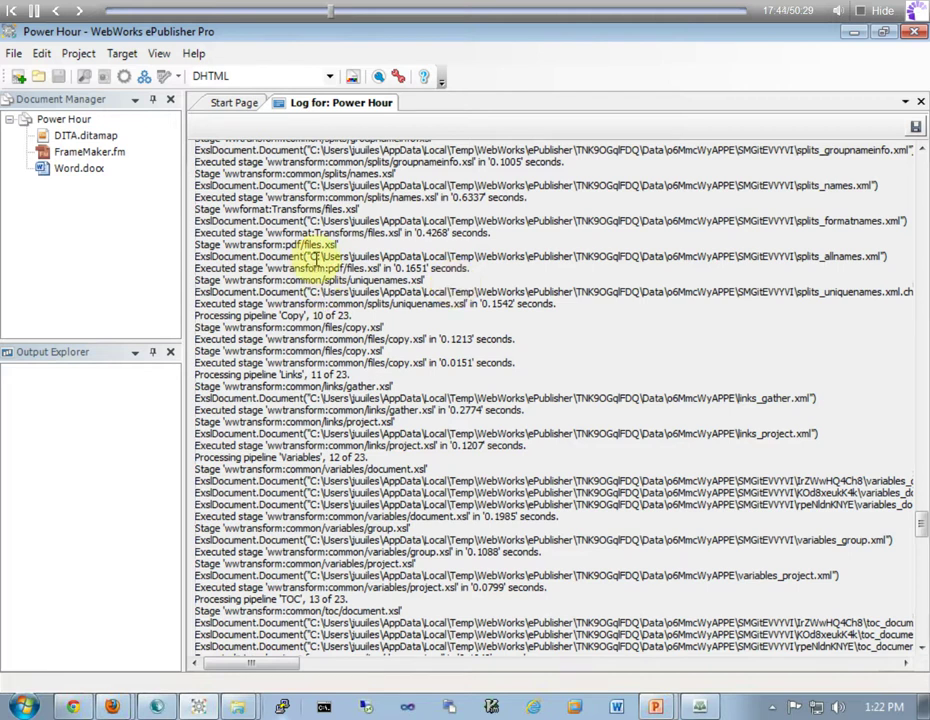
{"action": "left_click_drag", "start_coordinate": [307, 256], "coordinate": [655, 256]}
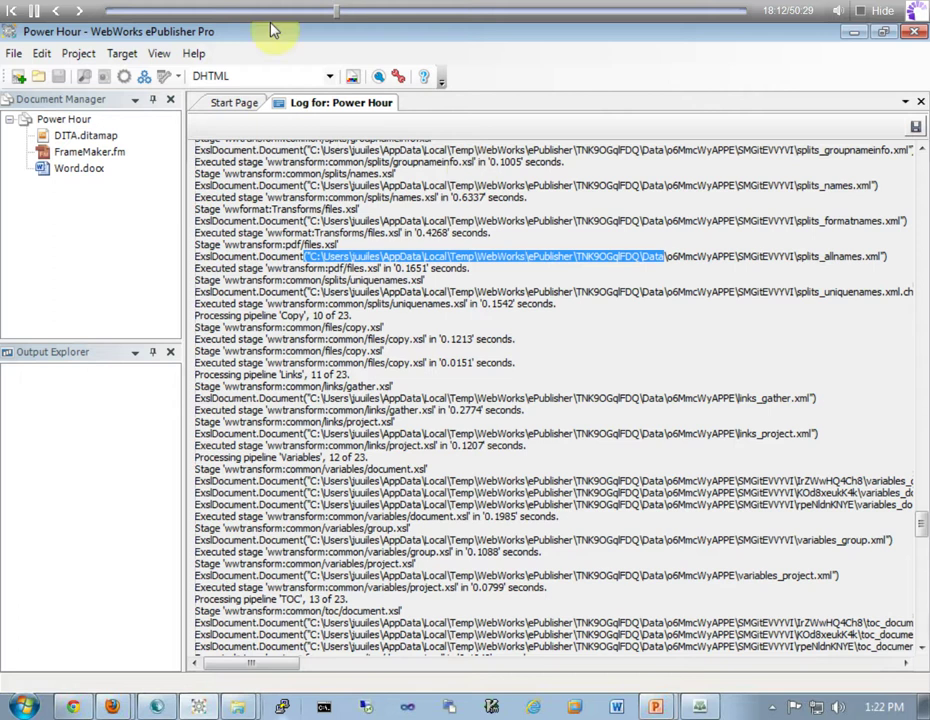
{"action": "left_click", "coordinate": [159, 55]}
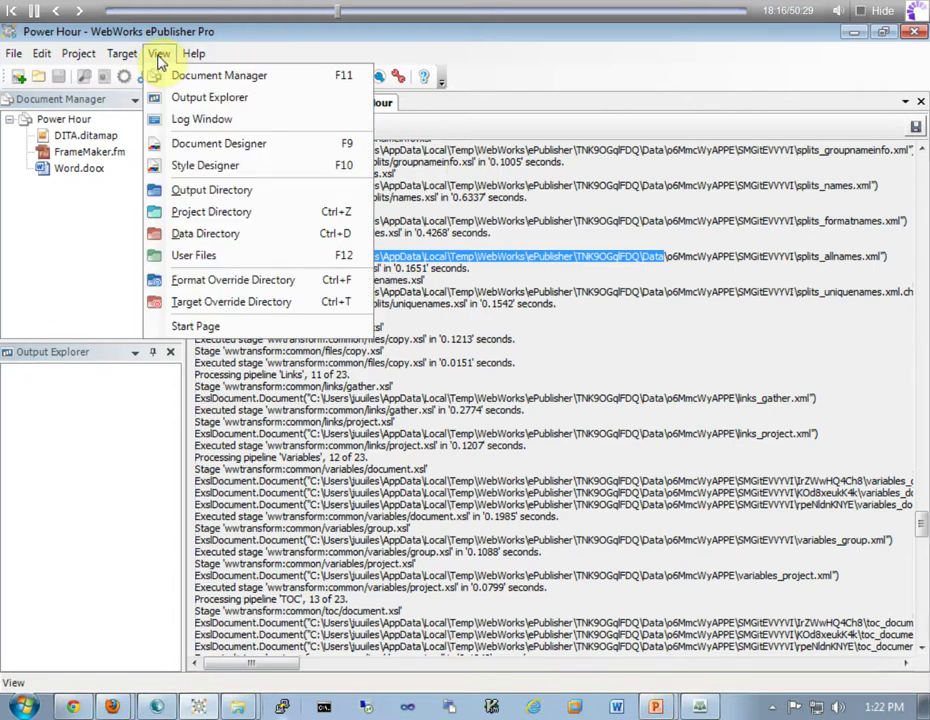
Open the Data Directory in Explorer and browse via the project's temp folder into Data\o6MmcWyAPPE
{"action": "left_click", "coordinate": [180, 240]}
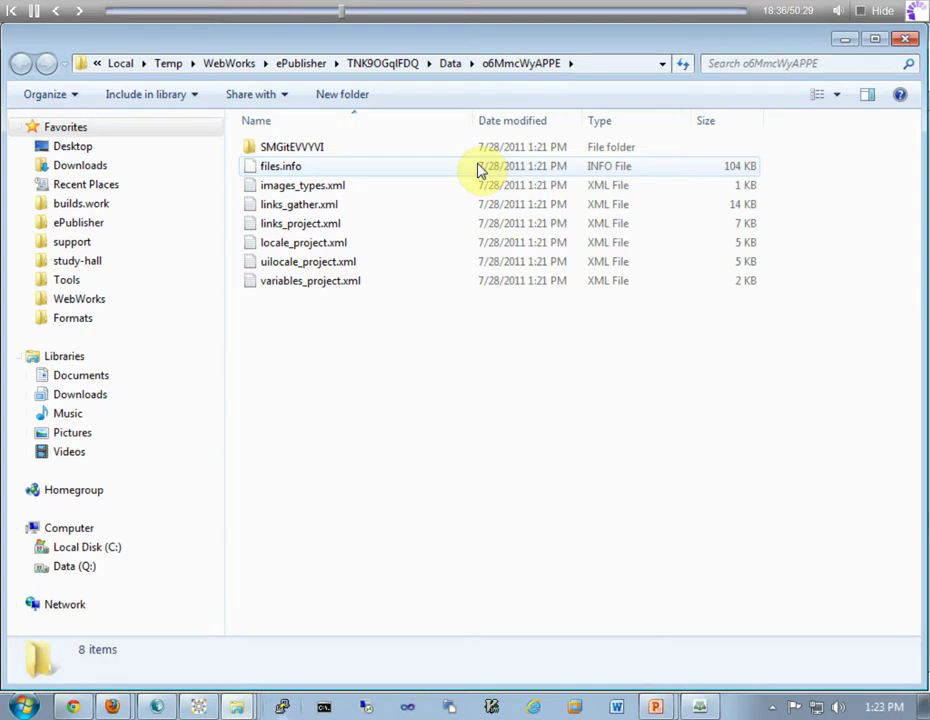
{"action": "left_click", "coordinate": [308, 68]}
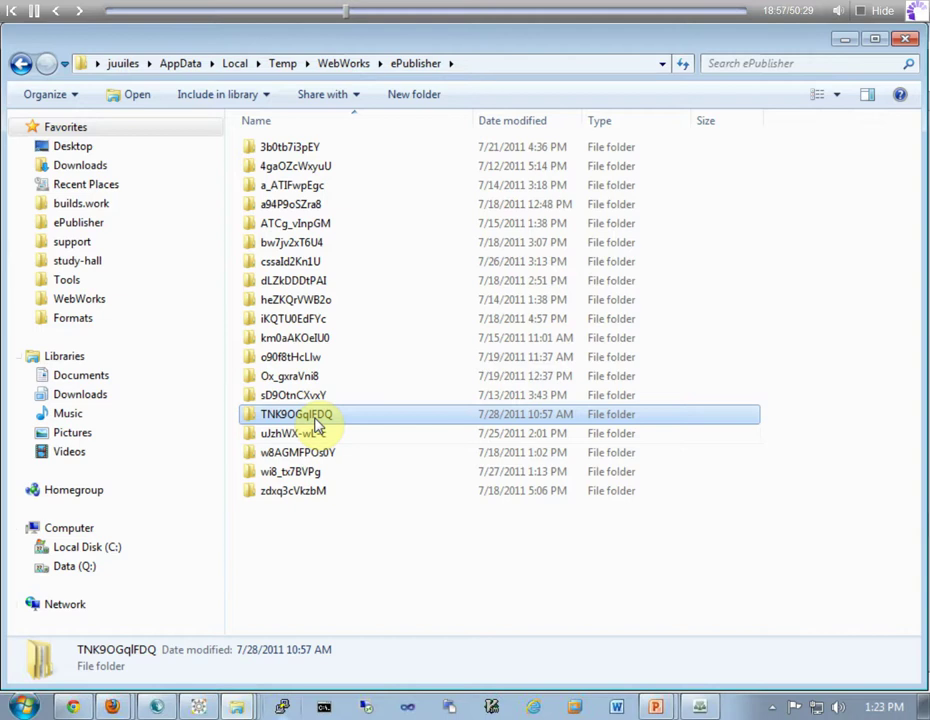
{"action": "double_click", "coordinate": [316, 419]}
{"action": "double_click", "coordinate": [248, 146]}
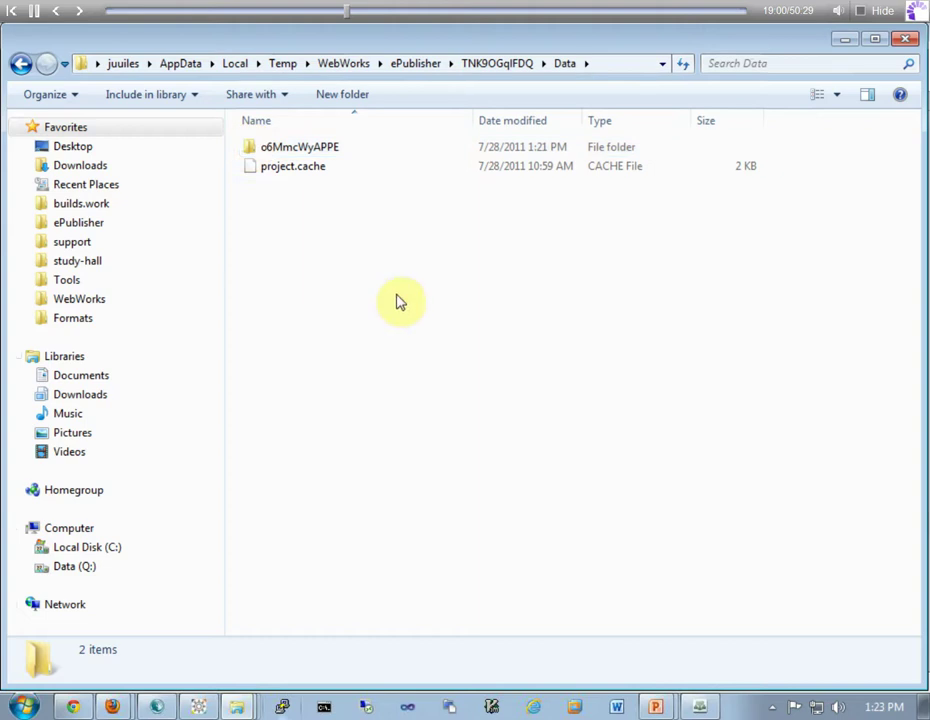
{"action": "left_click", "coordinate": [284, 149]}
{"action": "double_click", "coordinate": [284, 149]}
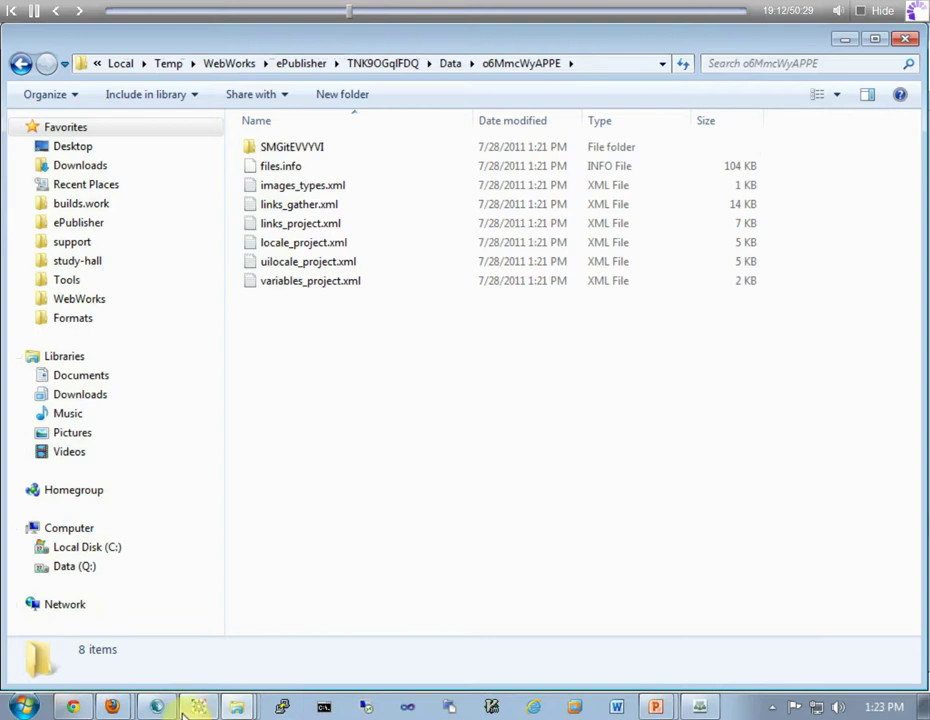
Switch to Chrome and create a new diagram from Creately's Blank template
{"action": "left_click", "coordinate": [73, 707]}
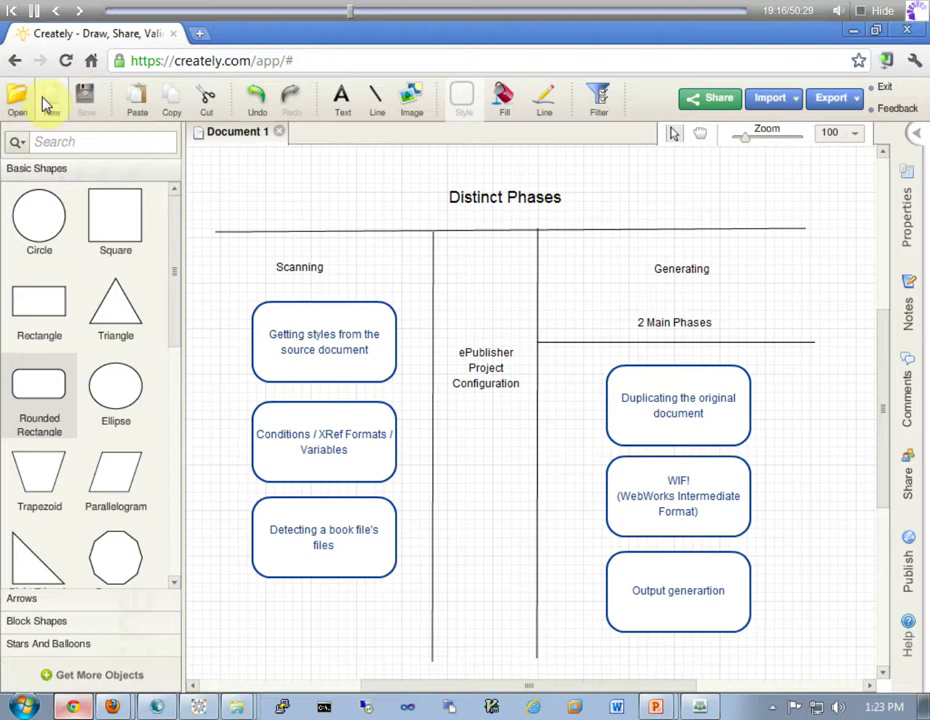
{"action": "left_click", "coordinate": [47, 96]}
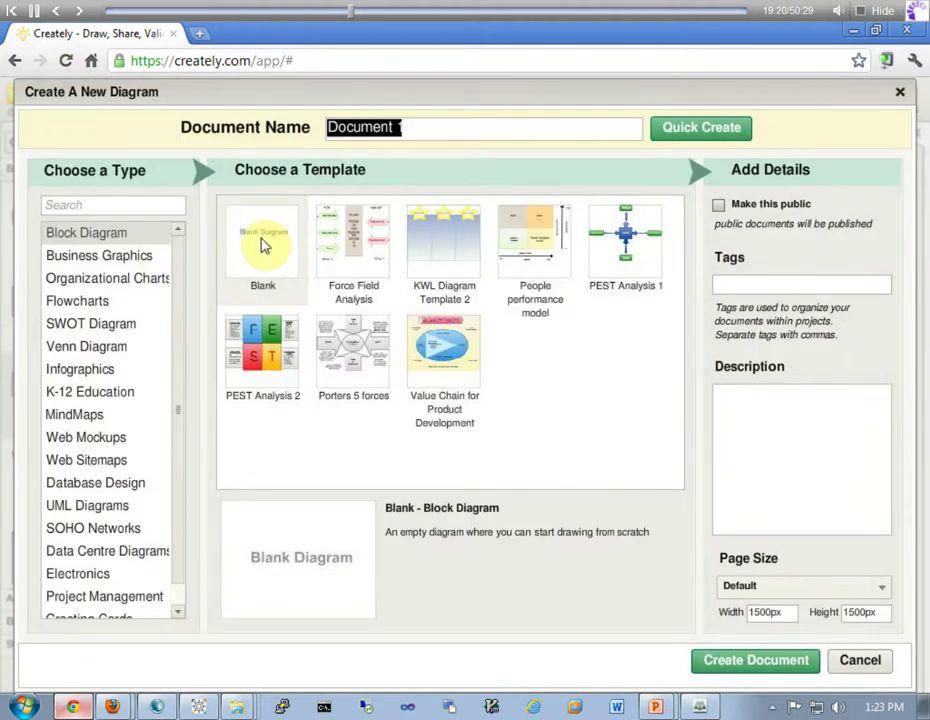
{"action": "double_click", "coordinate": [263, 246]}
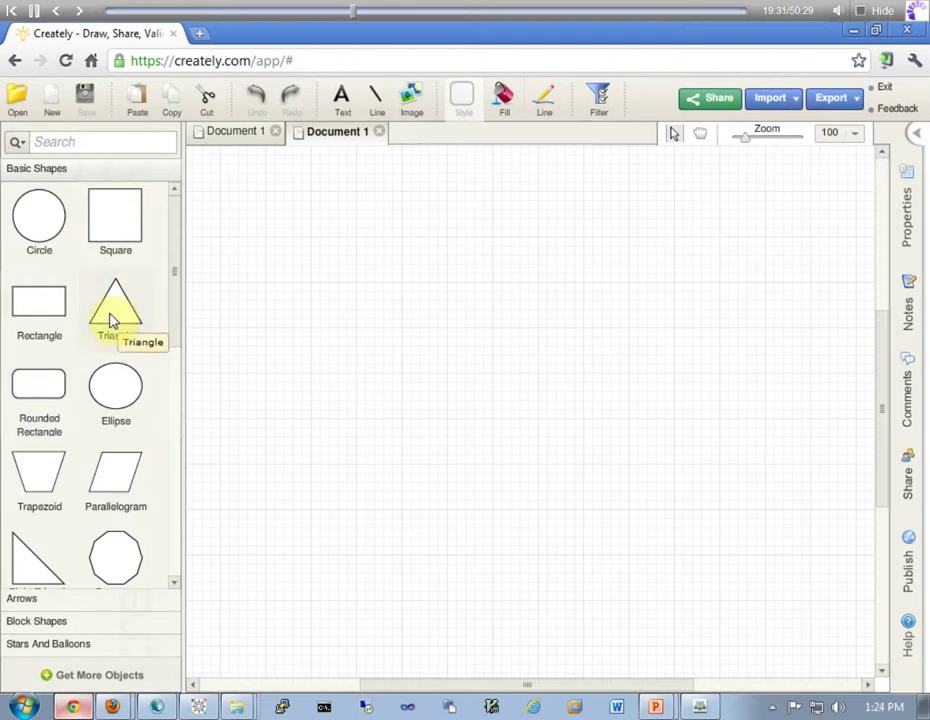
Place a Basic Shapes triangle, give it a dark-blue outline, and stretch it wide across the canvas
{"action": "left_click_drag", "start_coordinate": [108, 318], "coordinate": [473, 390]}
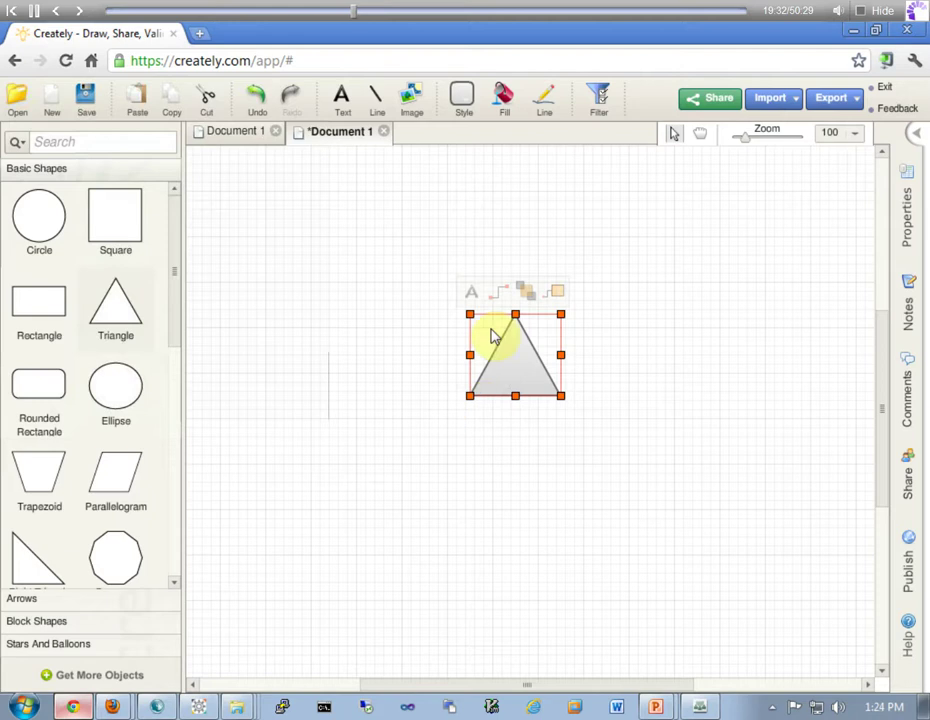
{"action": "left_click", "coordinate": [462, 100]}
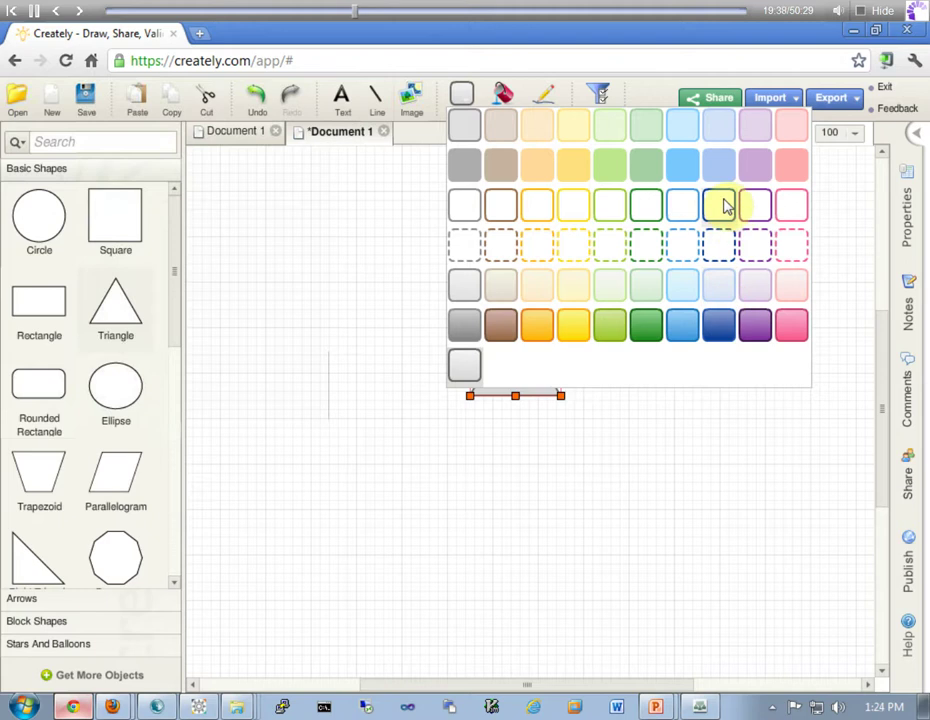
{"action": "left_click", "coordinate": [724, 202]}
{"action": "left_click_drag", "start_coordinate": [512, 371], "coordinate": [307, 407]}
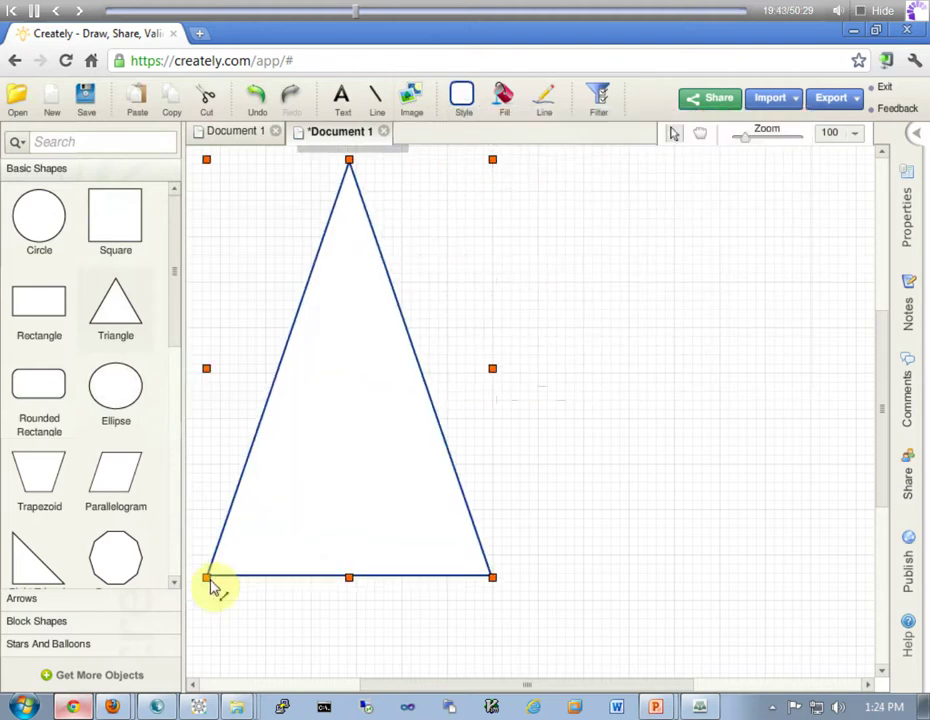
{"action": "left_click_drag", "start_coordinate": [315, 597], "coordinate": [306, 597]}
{"action": "left_click", "coordinate": [490, 379]}
{"action": "left_click", "coordinate": [374, 406]}
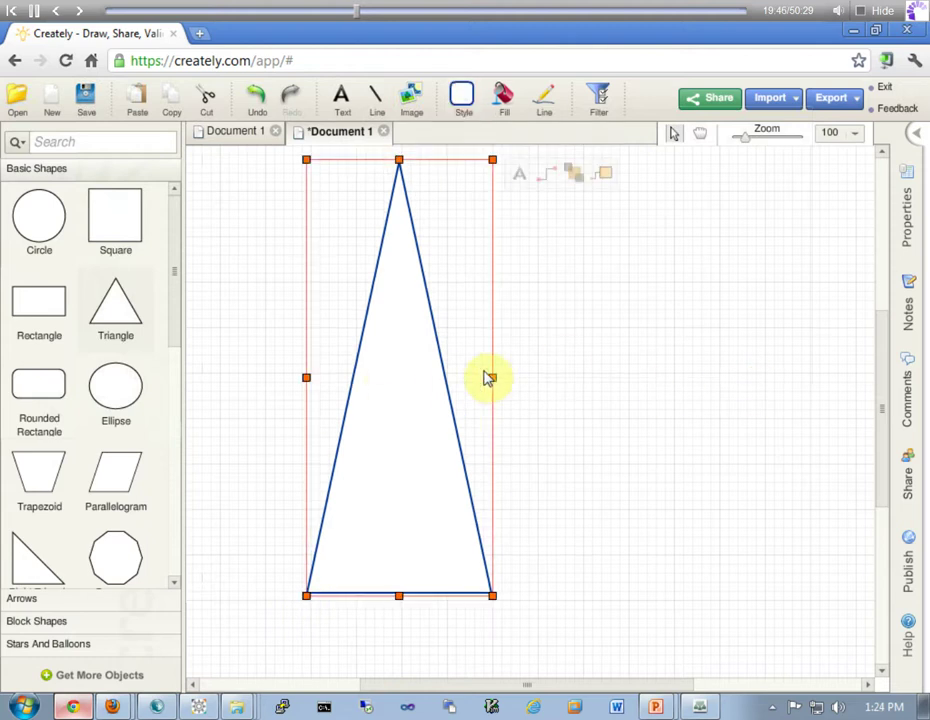
{"action": "left_click_drag", "start_coordinate": [493, 381], "coordinate": [765, 379]}
Nudge the triangle left and add a 'Data directory structure' label above-left of it
{"action": "left_click_drag", "start_coordinate": [520, 490], "coordinate": [480, 518]}
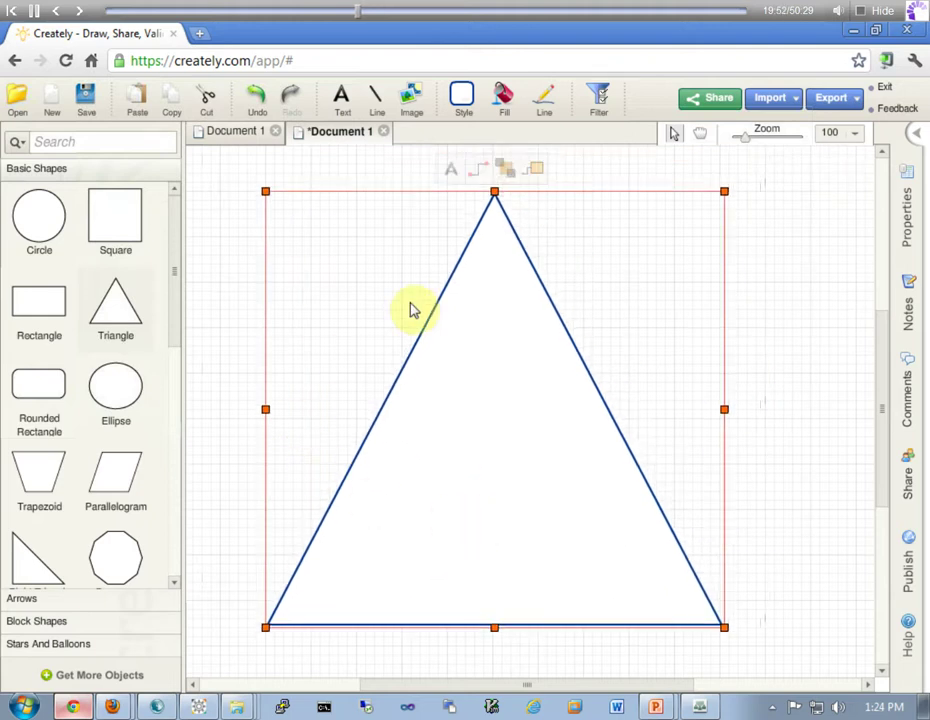
{"action": "left_click", "coordinate": [345, 100]}
{"action": "left_click", "coordinate": [291, 228]}
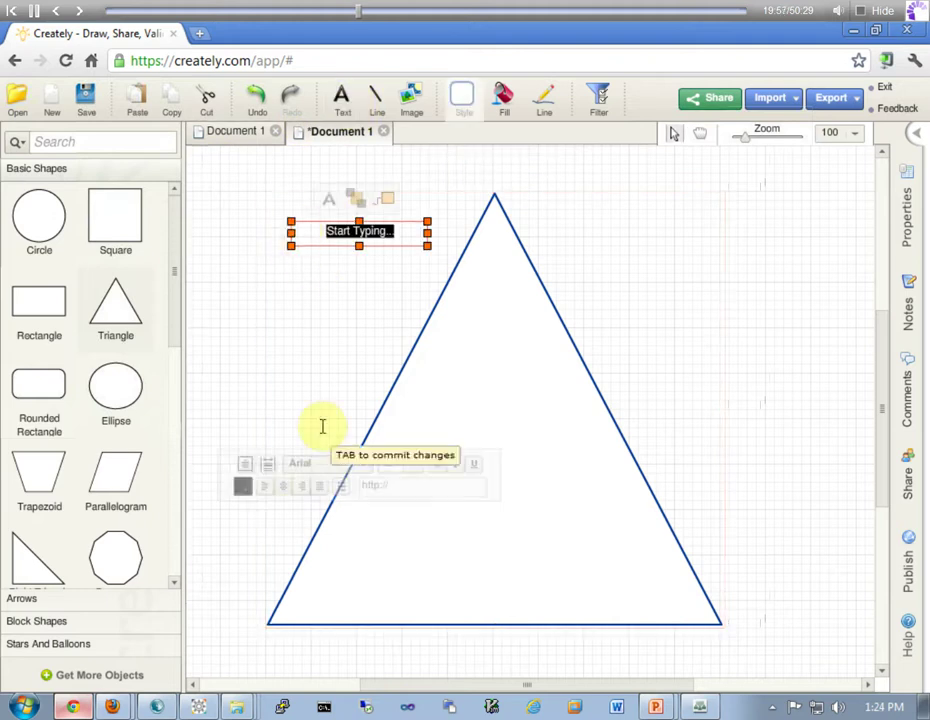
{"action": "type", "text": "Data directory"}
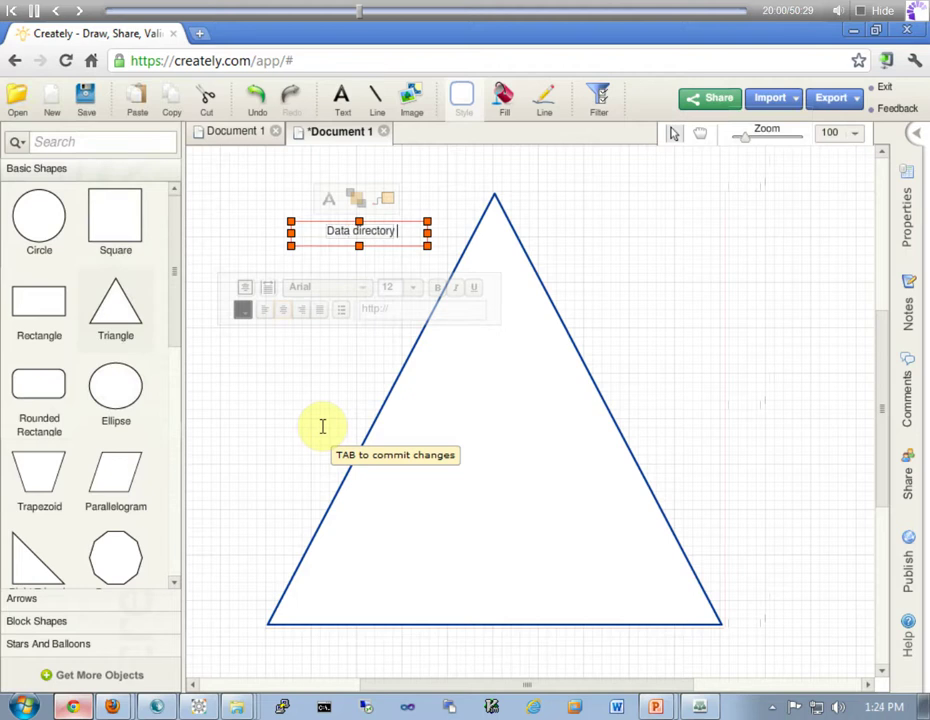
{"action": "type", "text": " struc"}
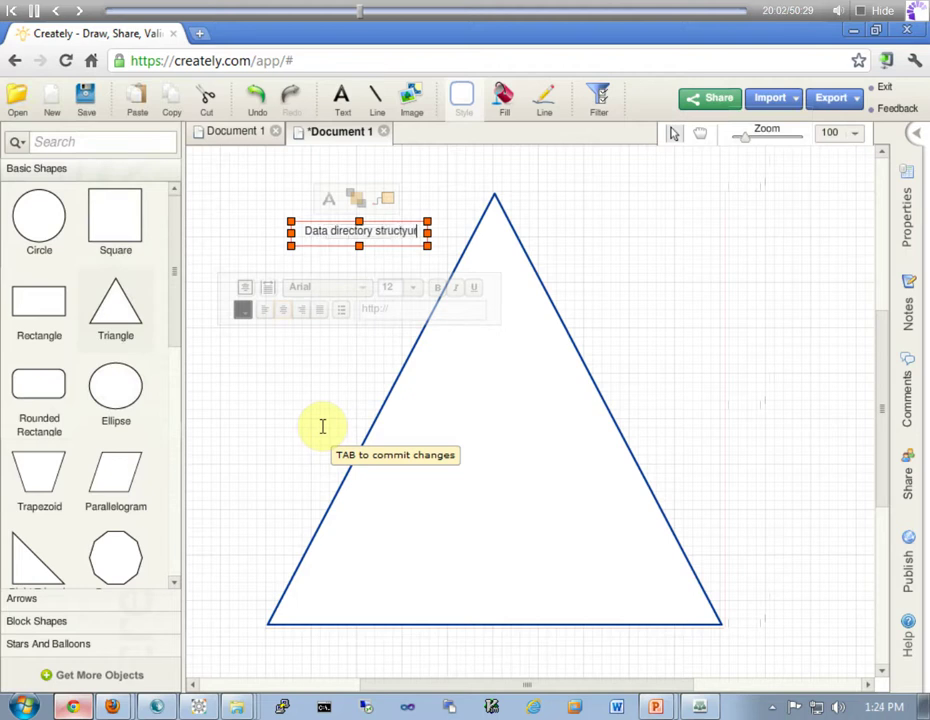
{"action": "type", "text": "ture"}
{"action": "left_click", "coordinate": [259, 398]}
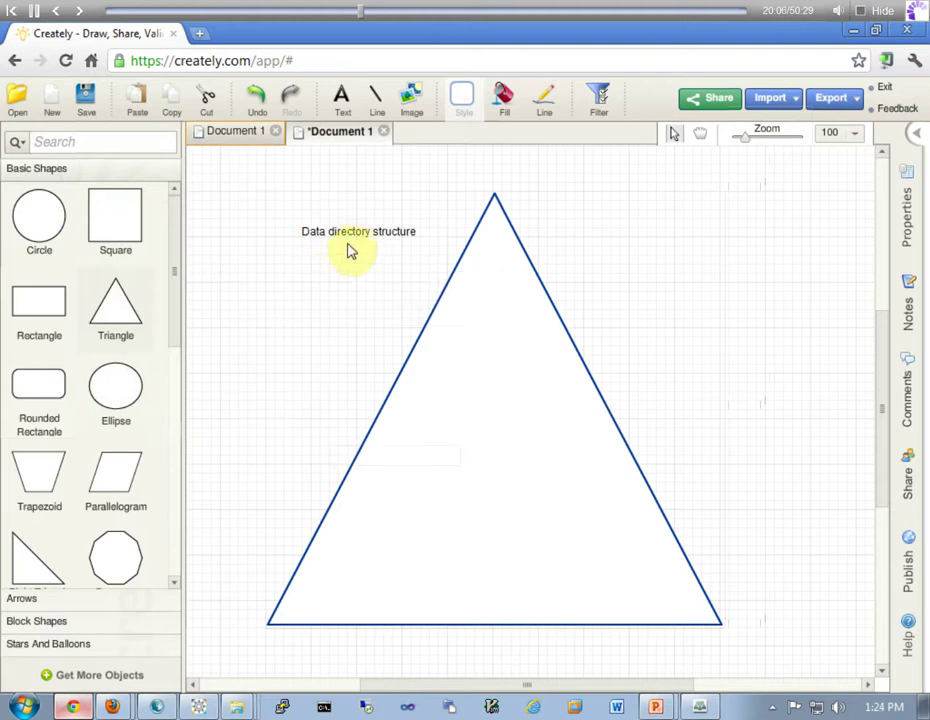
{"action": "left_click_drag", "start_coordinate": [347, 243], "coordinate": [340, 240]}
Draw a horizontal line across the upper part of the triangle
{"action": "left_click", "coordinate": [486, 326]}
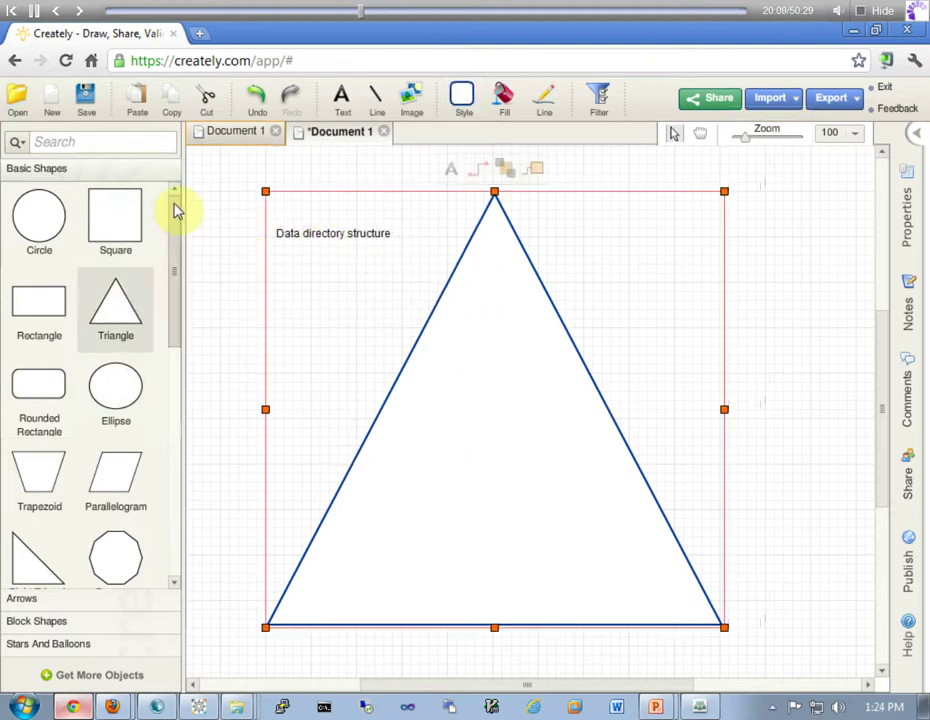
{"action": "left_click", "coordinate": [376, 96]}
{"action": "left_click_drag", "start_coordinate": [343, 347], "coordinate": [651, 346]}
{"action": "left_click", "coordinate": [645, 275]}
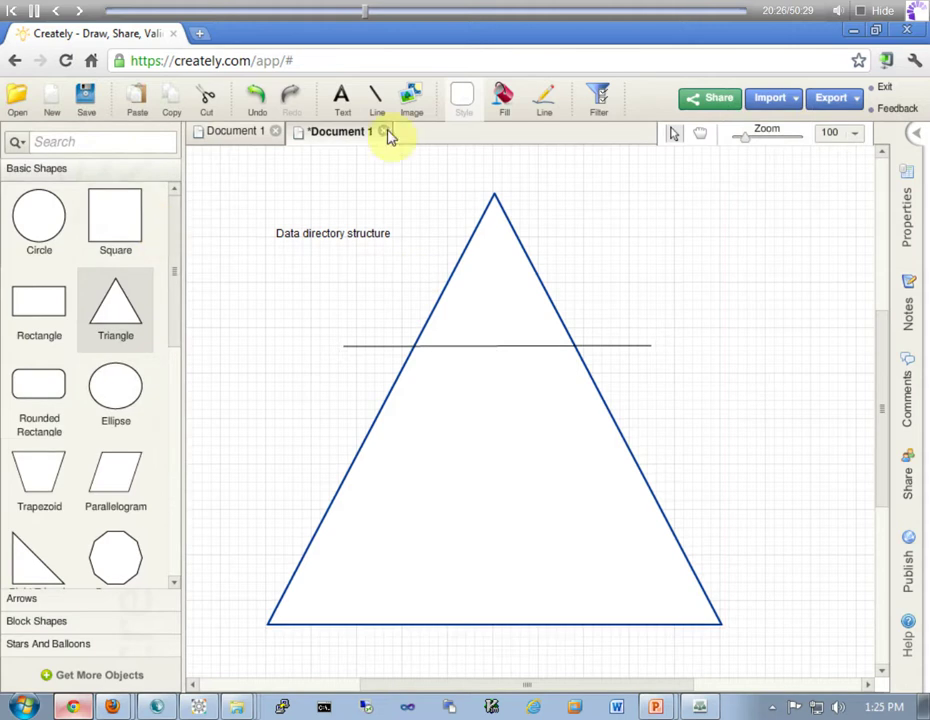
Add the 'Scope: Entire files' label and move it just above the line
{"action": "left_click", "coordinate": [341, 100]}
{"action": "left_click", "coordinate": [494, 340]}
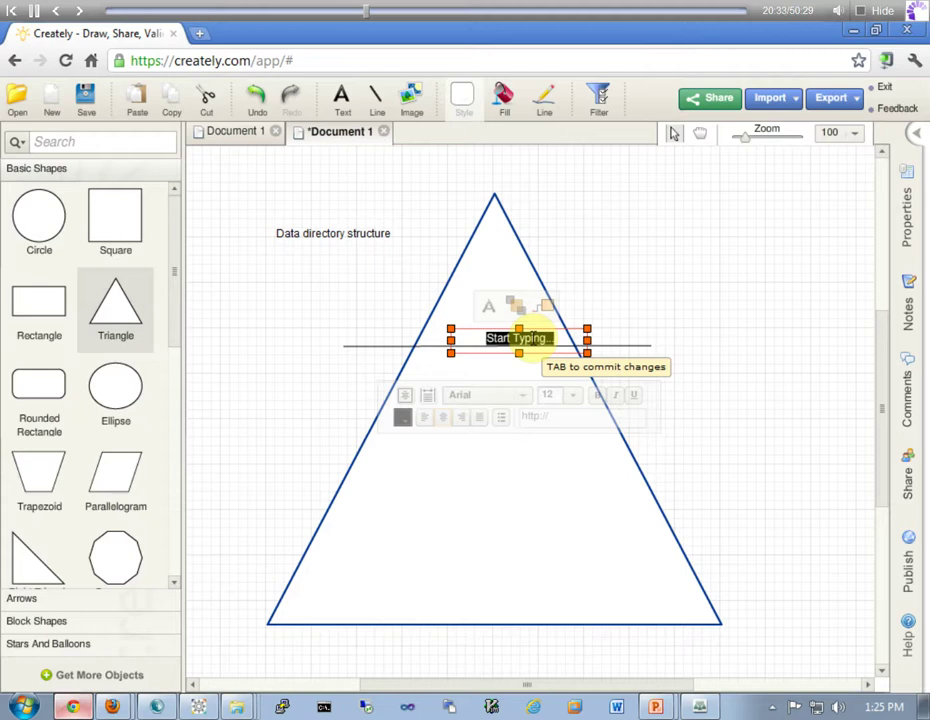
{"action": "type", "text": "Scope: Entire"}
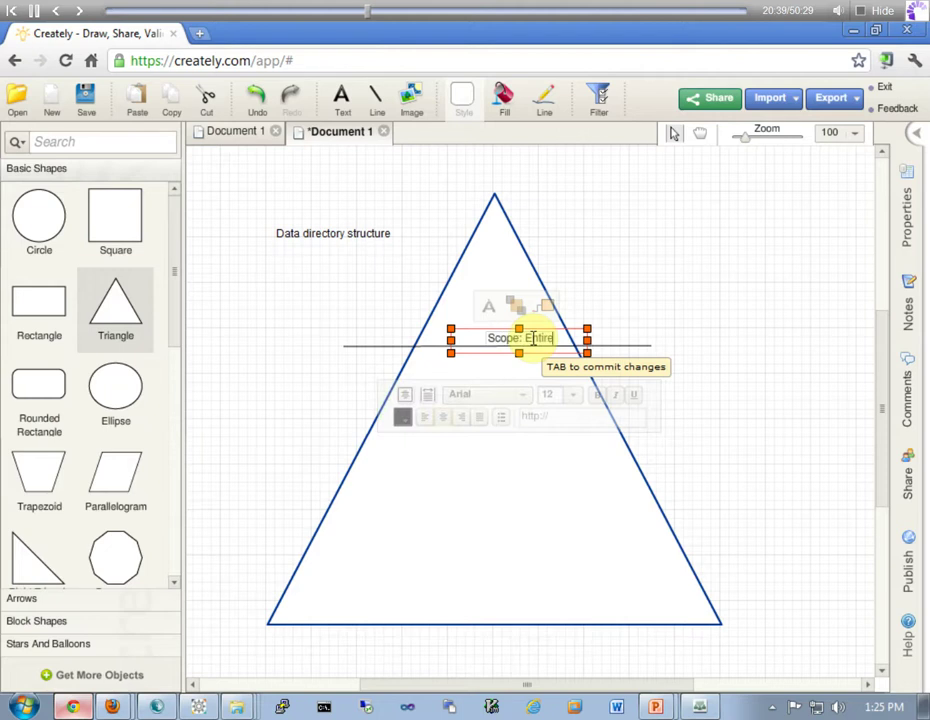
{"action": "type", "text": "files"}
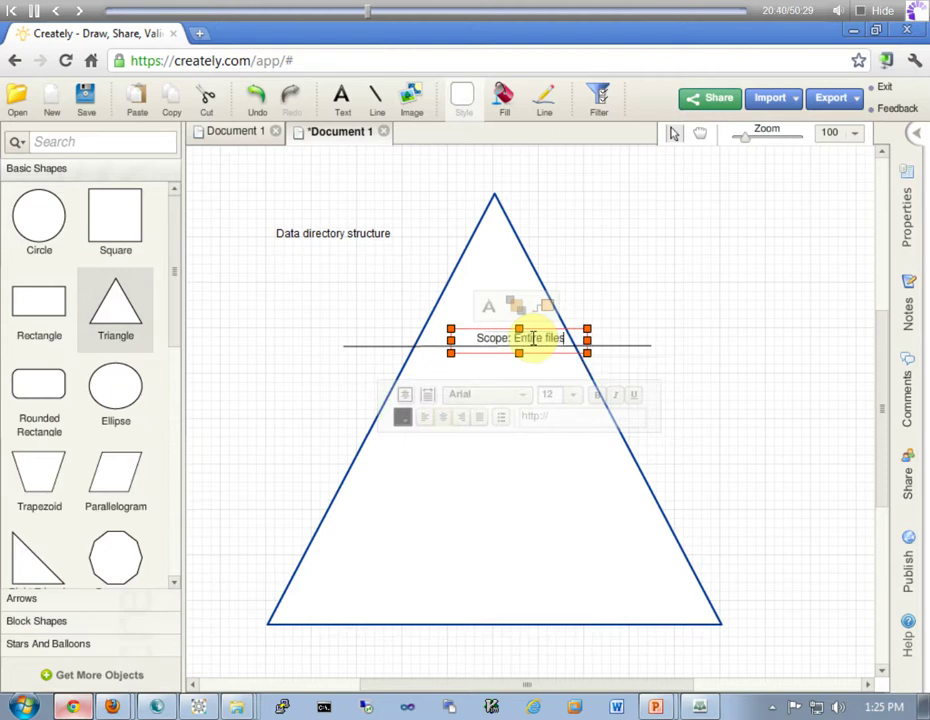
{"action": "left_click", "coordinate": [581, 240]}
{"action": "left_click", "coordinate": [490, 343]}
{"action": "left_click_drag", "start_coordinate": [495, 345], "coordinate": [476, 331]}
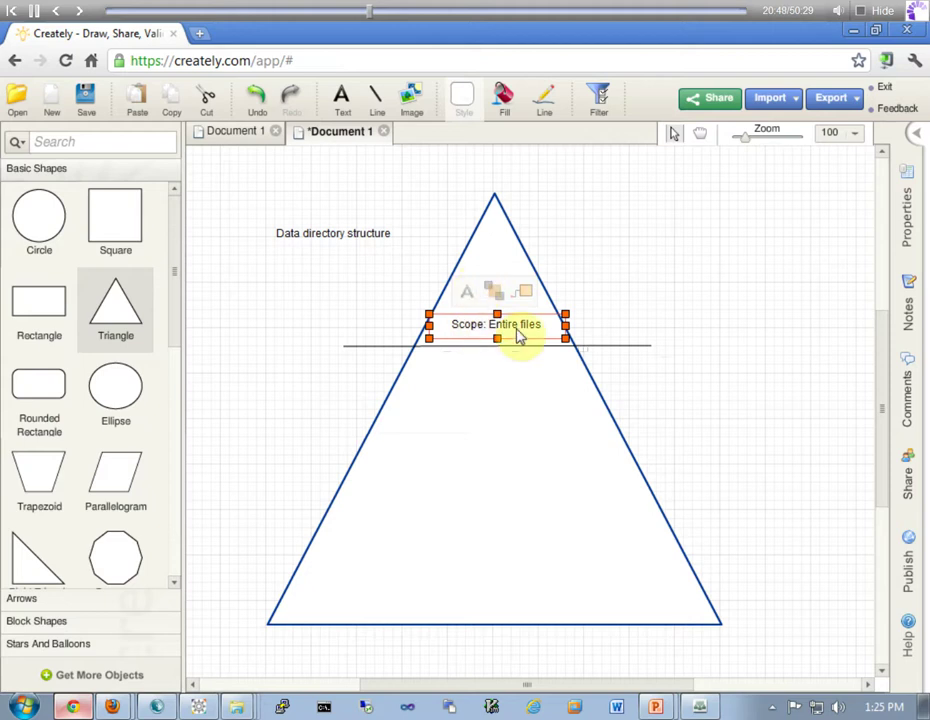
{"action": "left_click", "coordinate": [377, 100]}
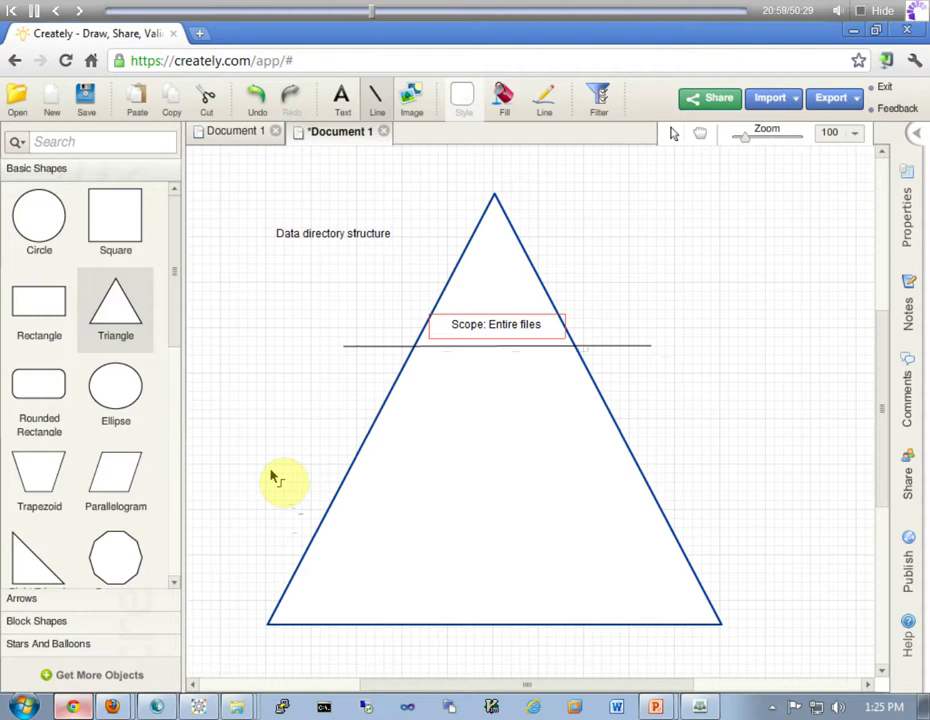
Draw a second line across the triangle's lower half and label it 'Scope: Group level files'
{"action": "left_click_drag", "start_coordinate": [270, 468], "coordinate": [725, 468]}
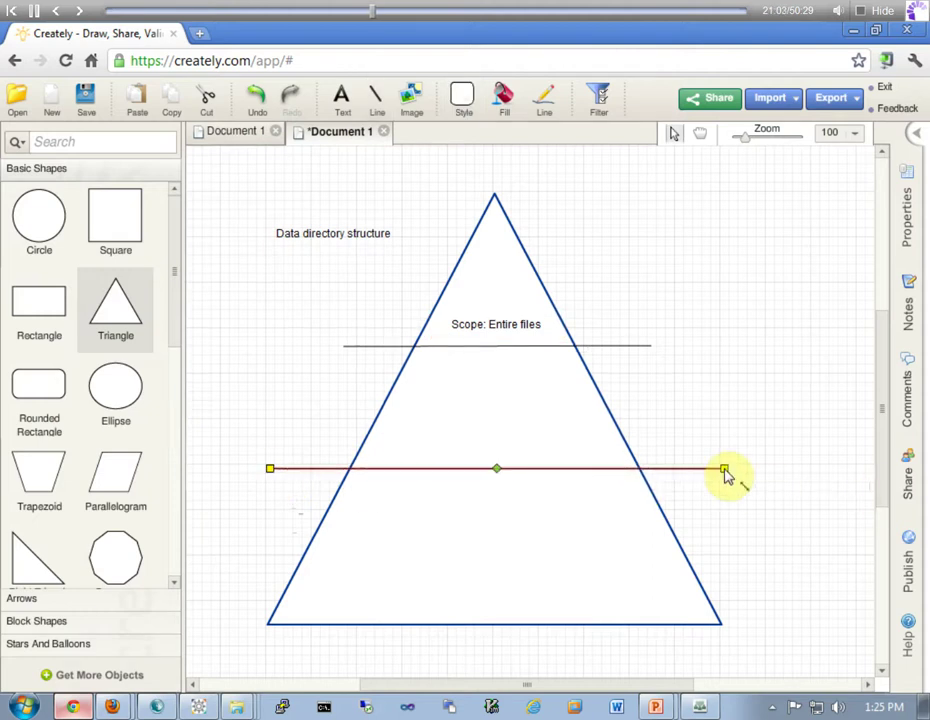
{"action": "left_click", "coordinate": [342, 100]}
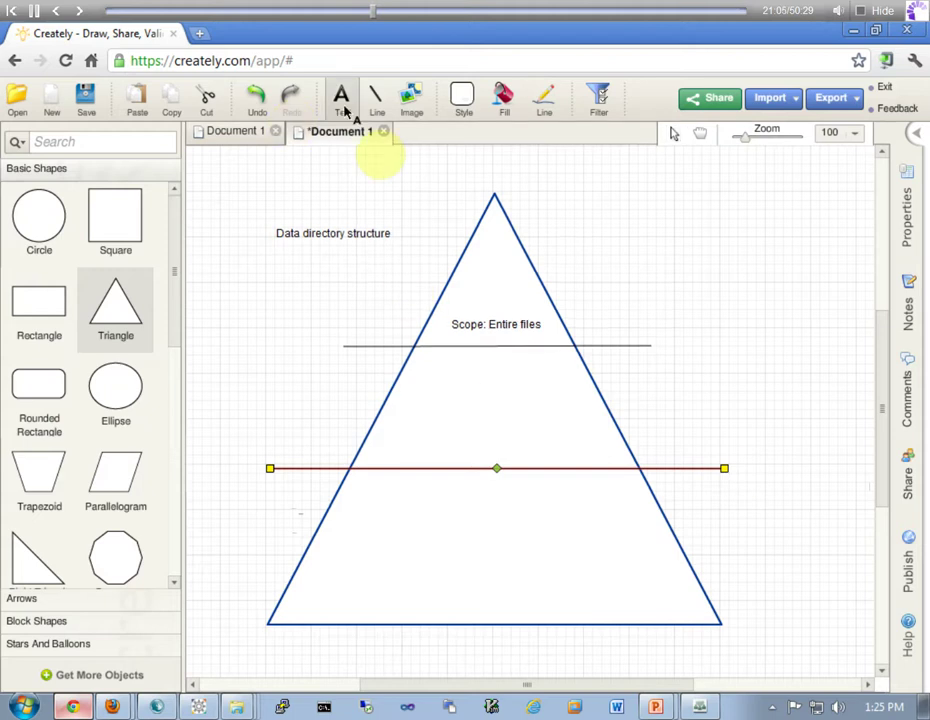
{"action": "left_click", "coordinate": [416, 460]}
{"action": "type", "text": "Scope: Group"}
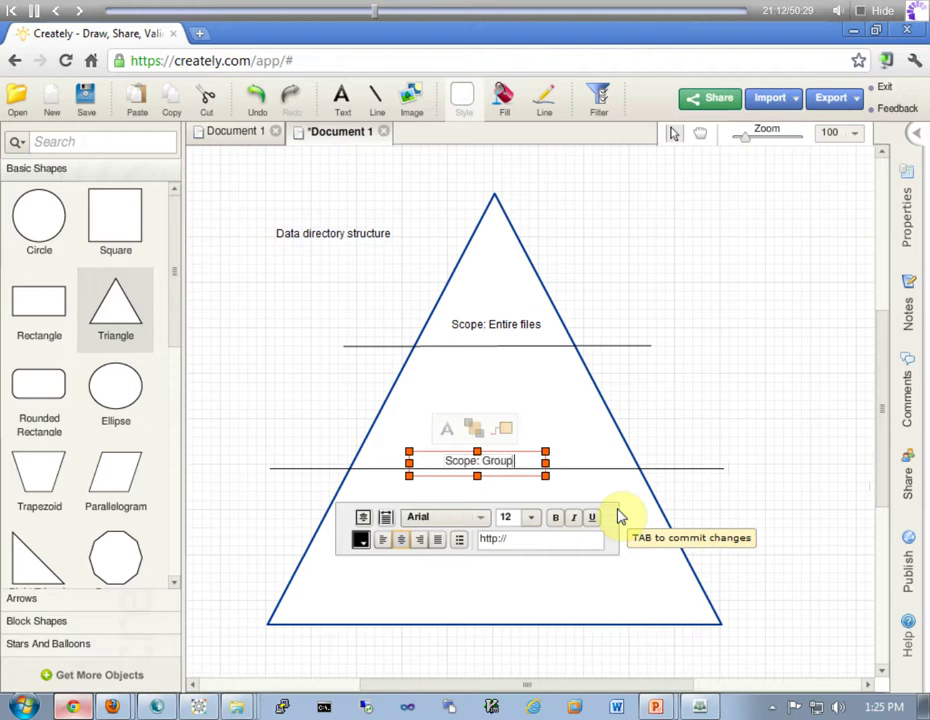
{"action": "type", "text": " level files"}
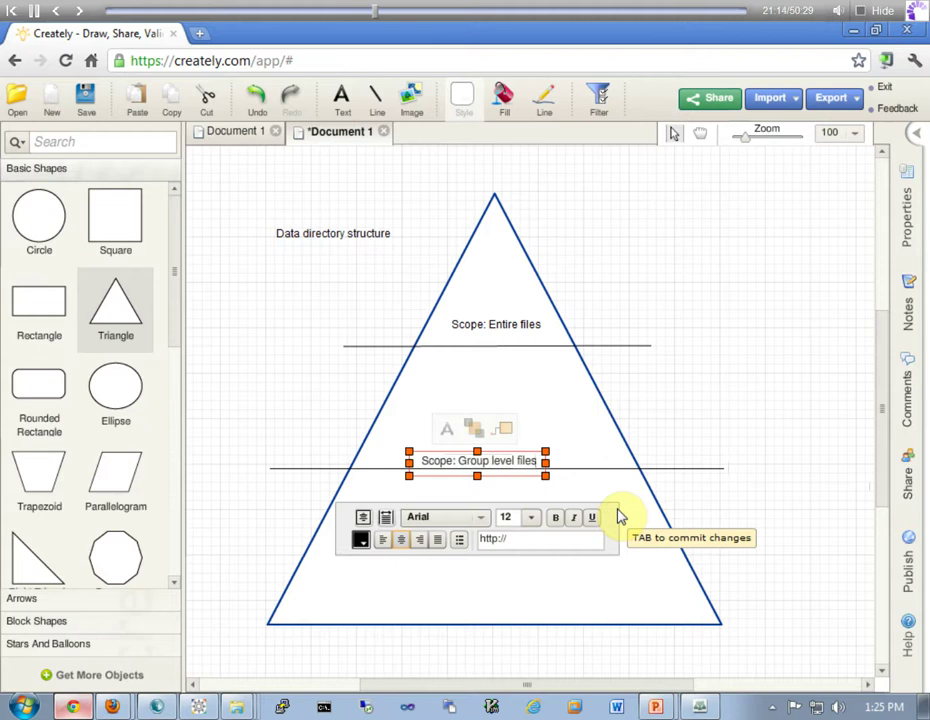
{"action": "left_click", "coordinate": [482, 486]}
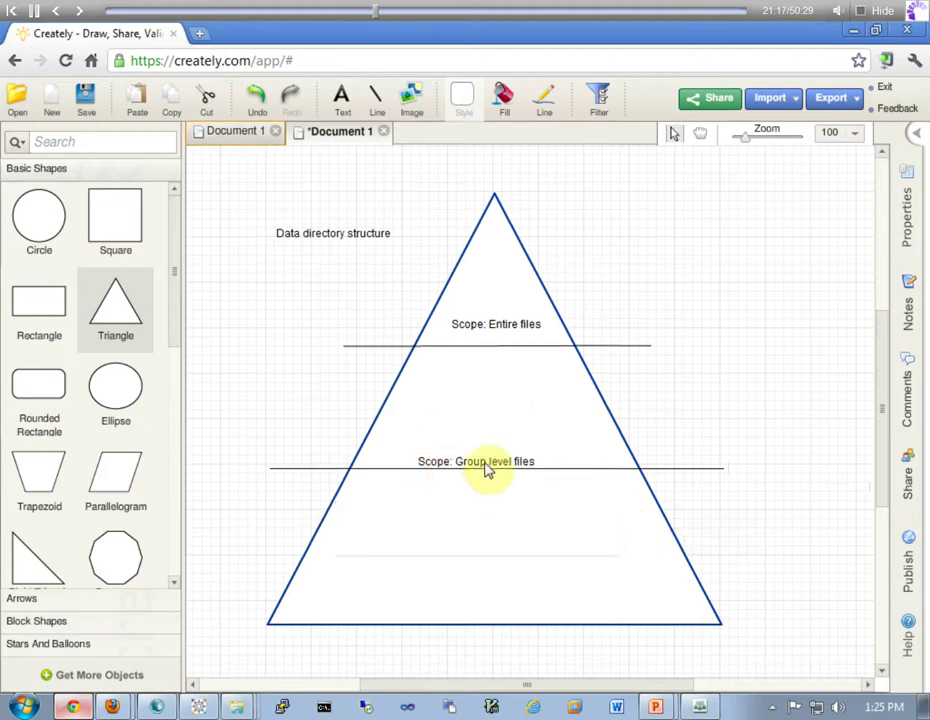
{"action": "left_click_drag", "start_coordinate": [486, 467], "coordinate": [498, 465]}
{"action": "left_click", "coordinate": [668, 432]}
Add a 'Scope: Document level files' label near the triangle's base, widened onto one line
{"action": "left_click", "coordinate": [340, 100]}
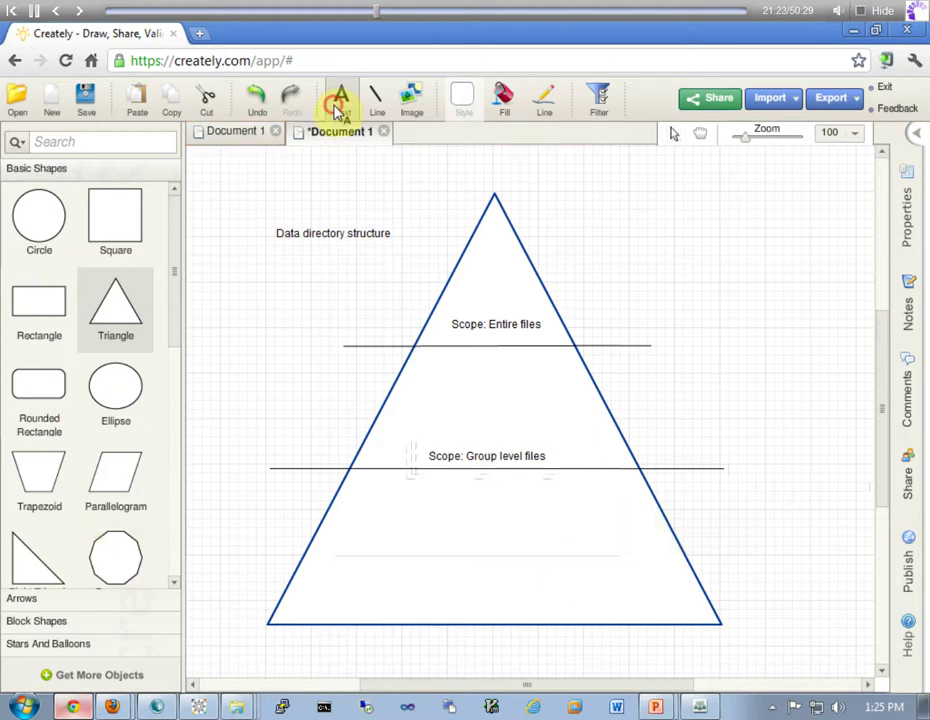
{"action": "left_click", "coordinate": [484, 605]}
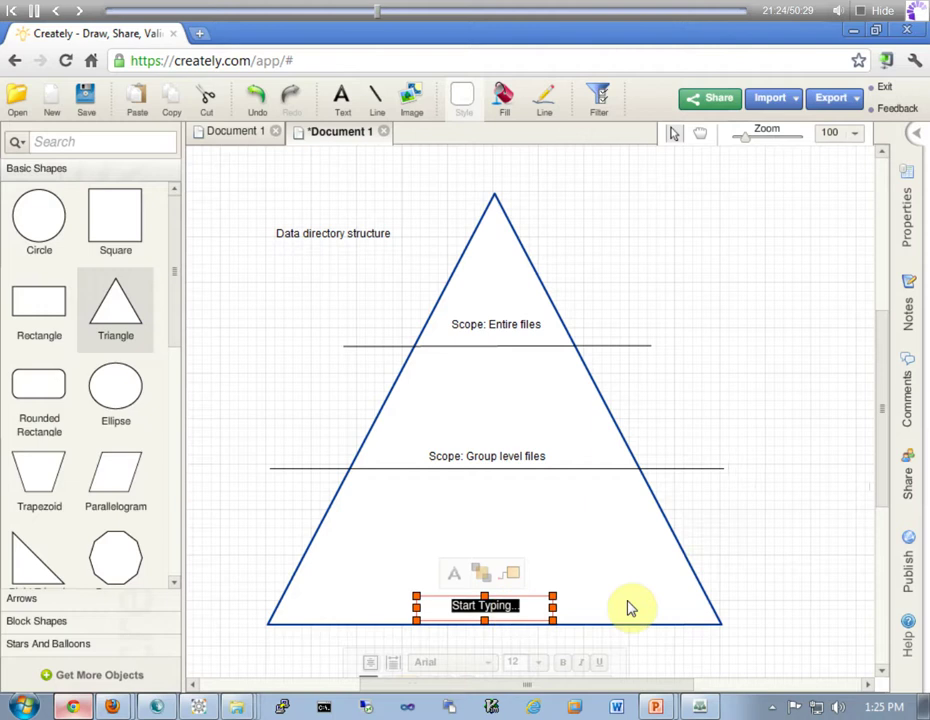
{"action": "type", "text": "Scope: Docume"}
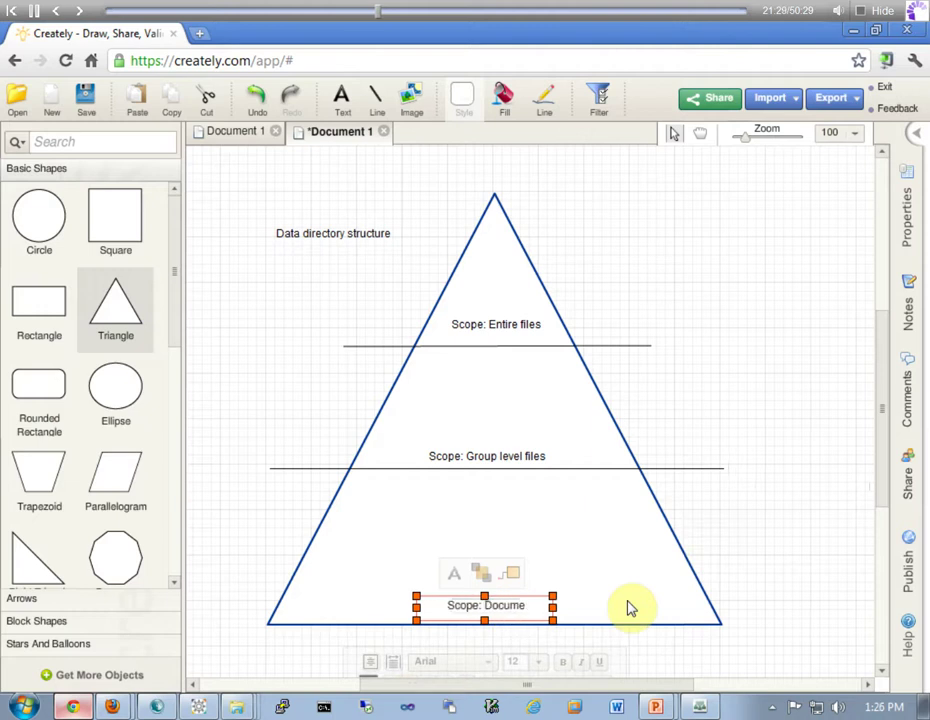
{"action": "type", "text": "nt level files"}
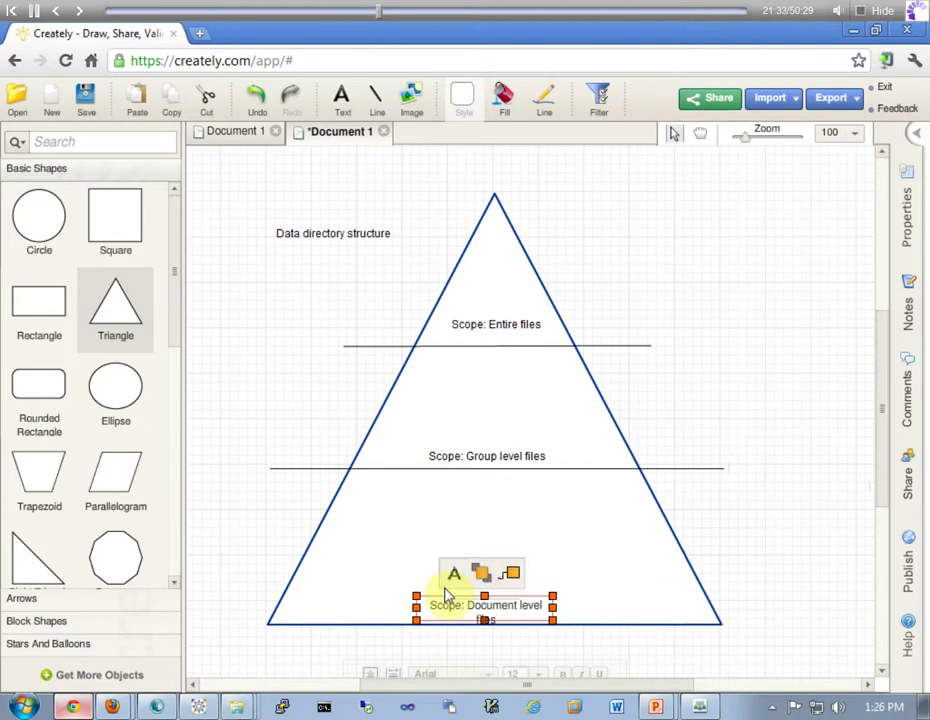
{"action": "left_click_drag", "start_coordinate": [416, 608], "coordinate": [368, 612]}
{"action": "left_click_drag", "start_coordinate": [553, 610], "coordinate": [572, 610]}
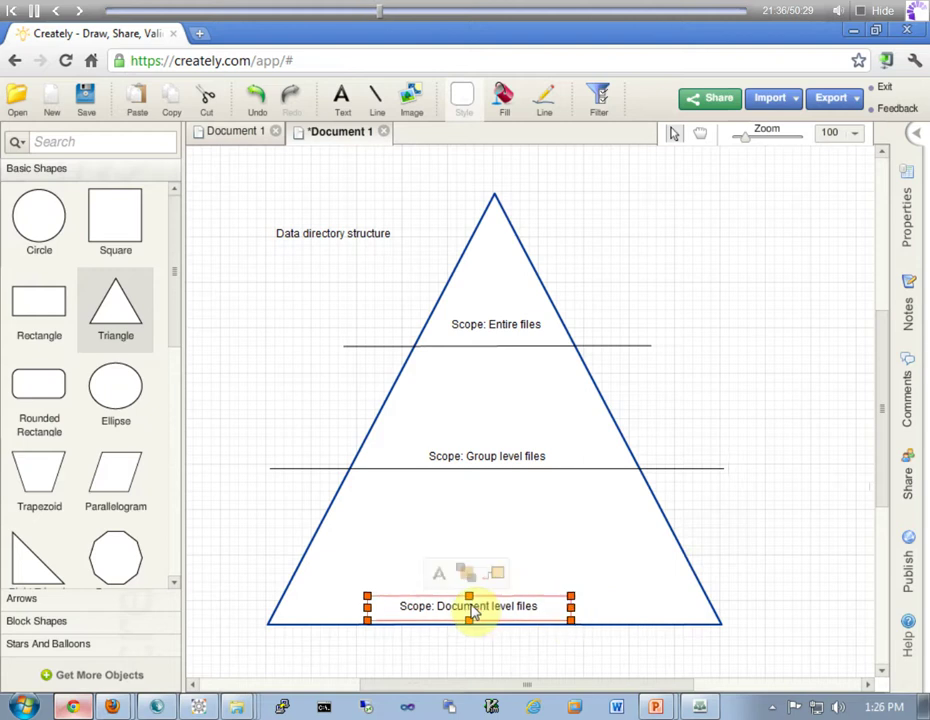
{"action": "left_click_drag", "start_coordinate": [471, 617], "coordinate": [488, 601]}
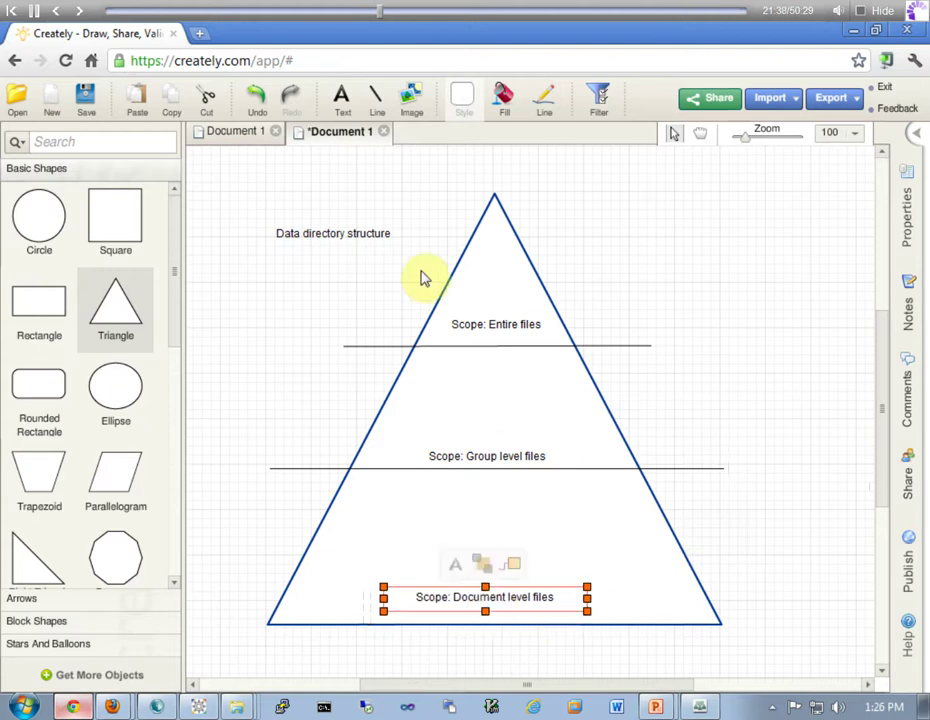
Change the top label to 'Scope: Entire project files' and nudge the base label up
{"action": "left_click", "coordinate": [494, 329]}
{"action": "left_click", "coordinate": [467, 293]}
{"action": "left_click", "coordinate": [489, 325]}
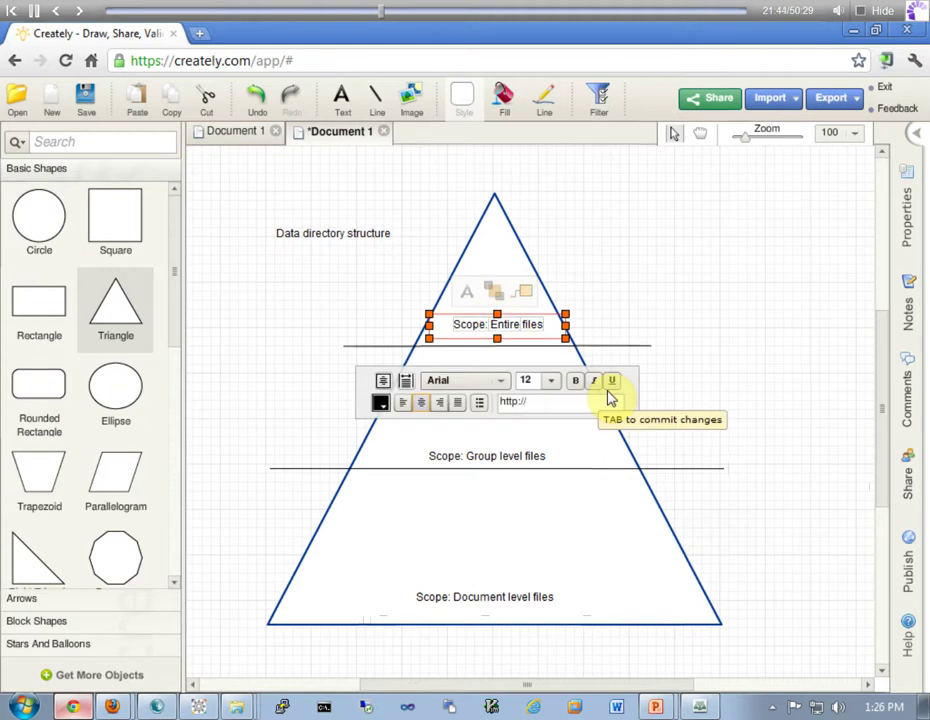
{"action": "type", "text": "project"}
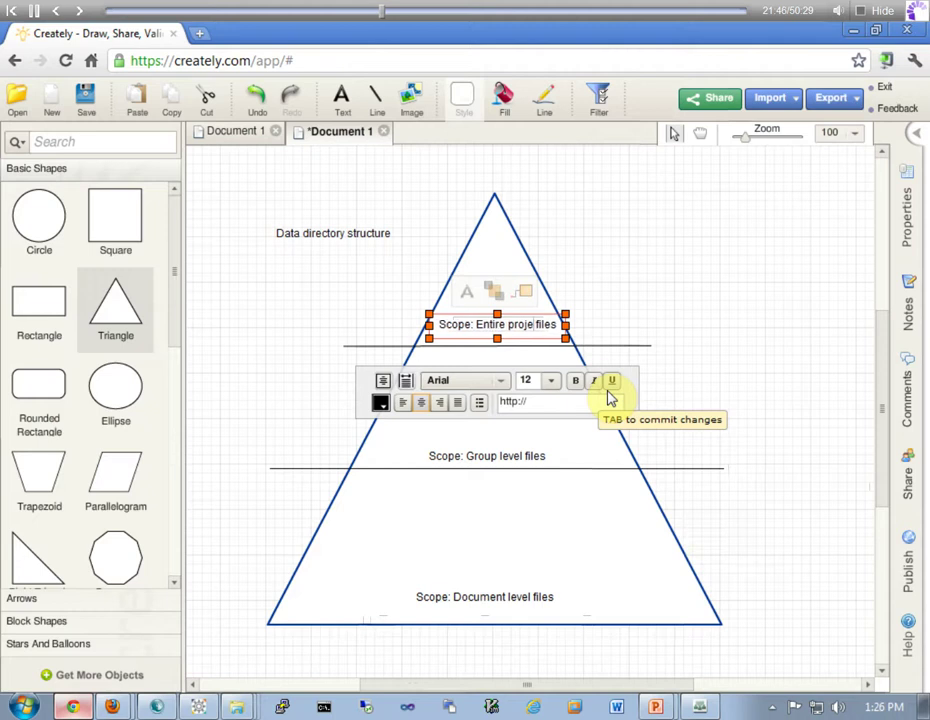
{"action": "left_click", "coordinate": [697, 245]}
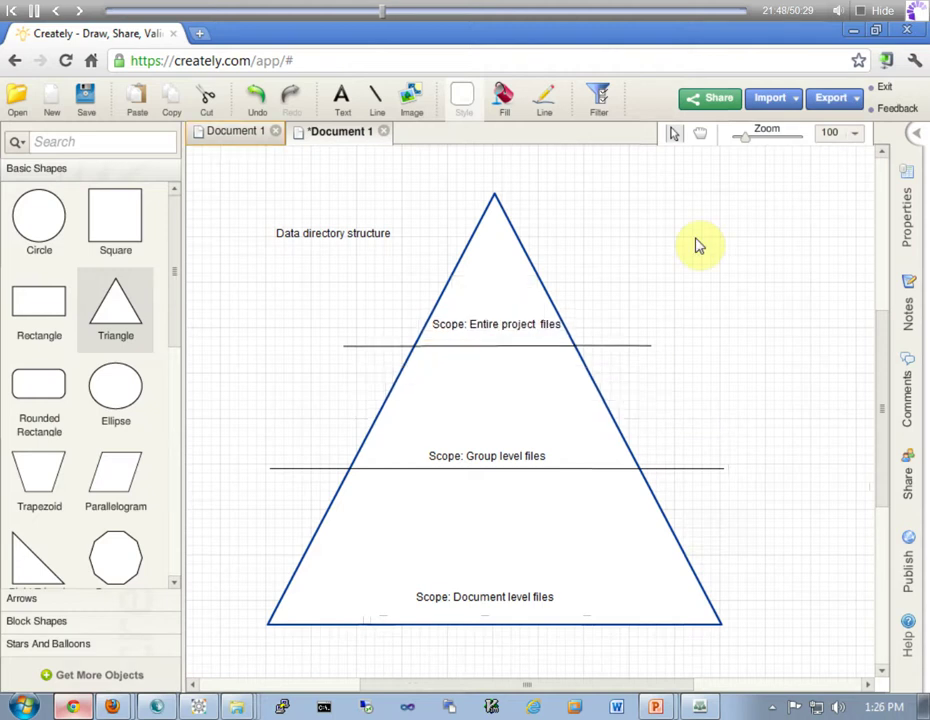
{"action": "left_click_drag", "start_coordinate": [491, 607], "coordinate": [490, 598]}
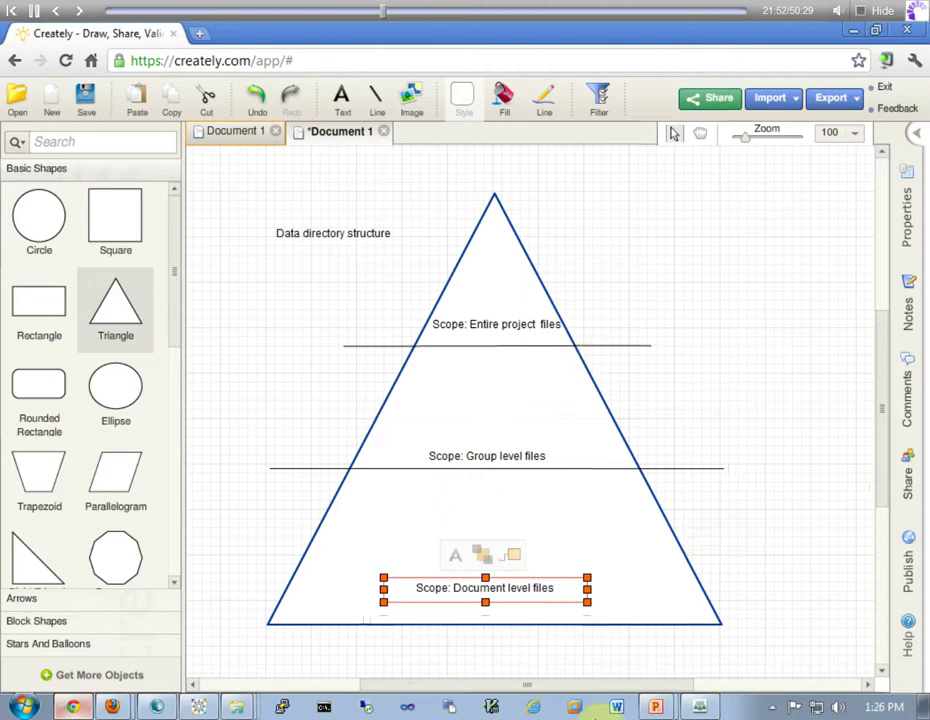
Open the Power Hour Style Designer showing paragraph style options
{"action": "left_click", "coordinate": [200, 708]}
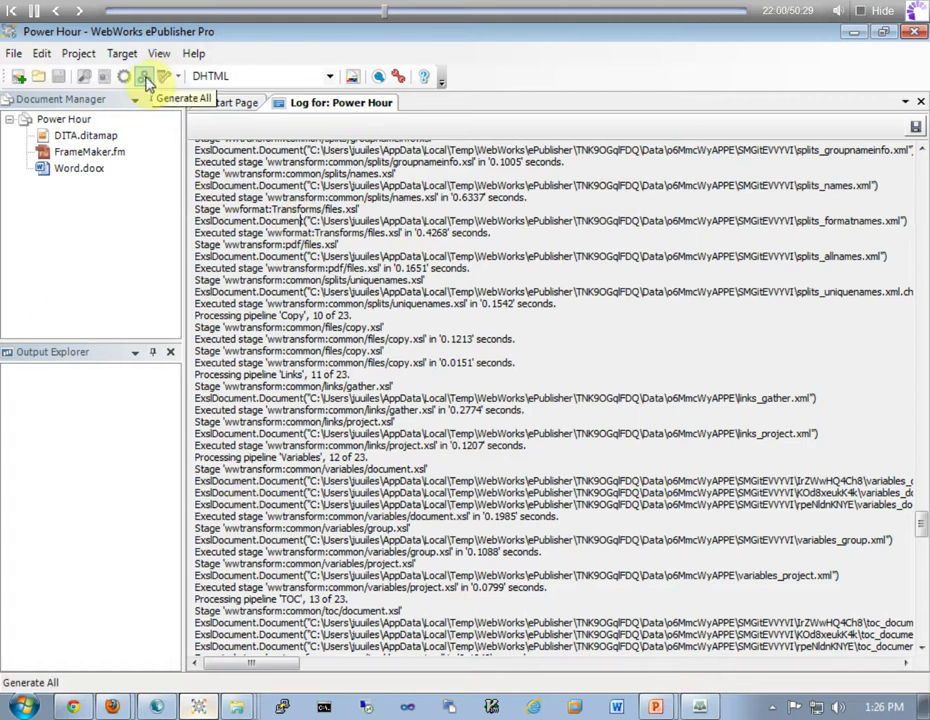
{"action": "left_click", "coordinate": [352, 76]}
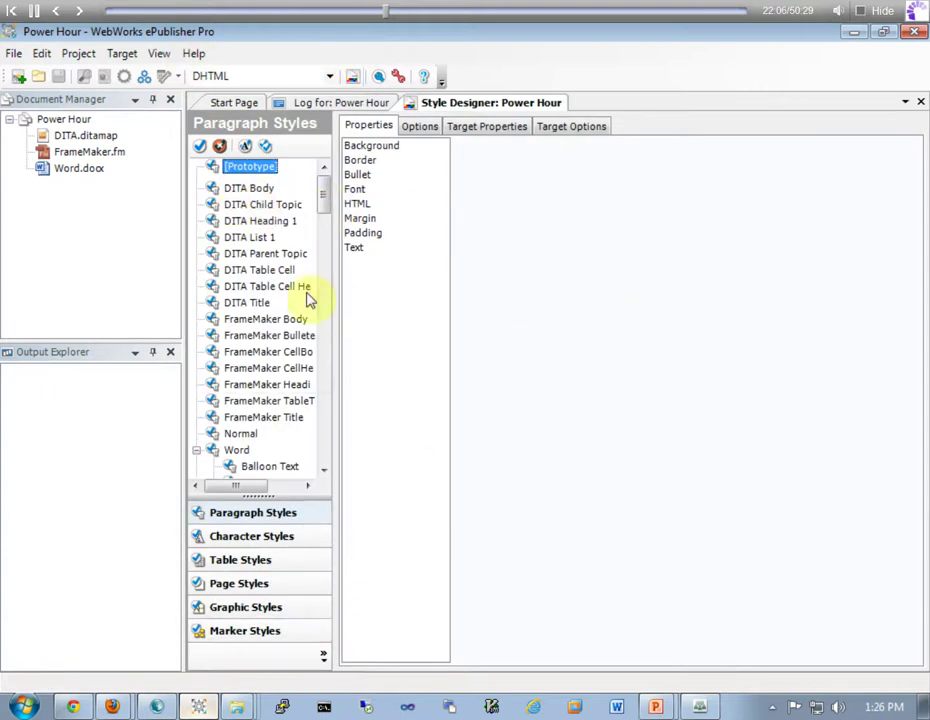
{"action": "left_click", "coordinate": [417, 127]}
{"action": "left_click_drag", "start_coordinate": [322, 190], "coordinate": [330, 420]}
Step through the Word Heading 1 to Heading 6 paragraph styles
{"action": "left_click", "coordinate": [275, 330]}
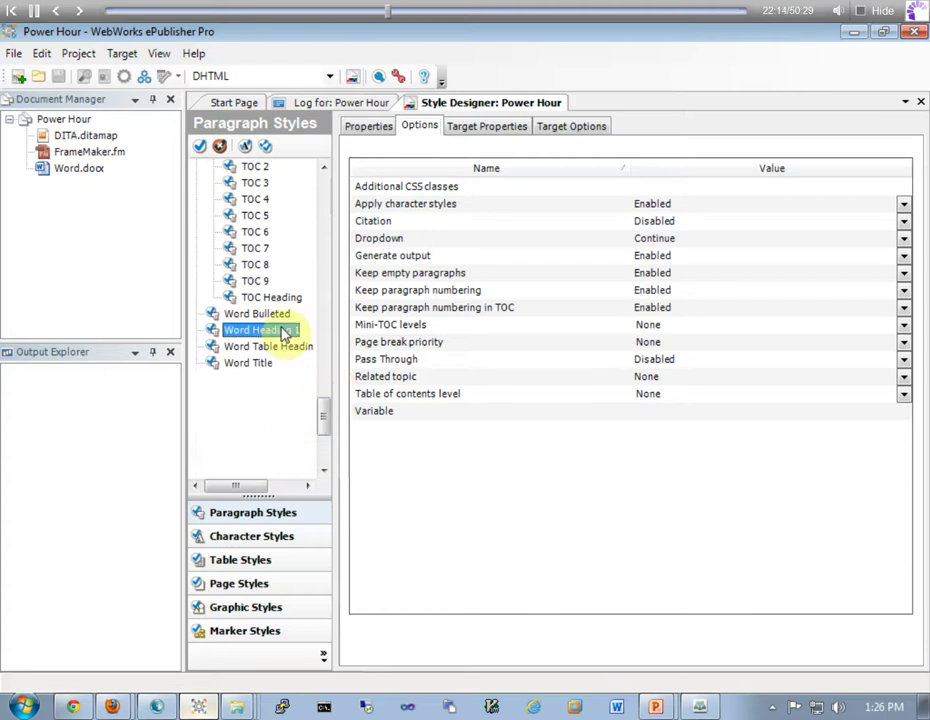
{"action": "scroll", "coordinate": [282, 295], "scroll_direction": "up", "scroll_amount": 10}
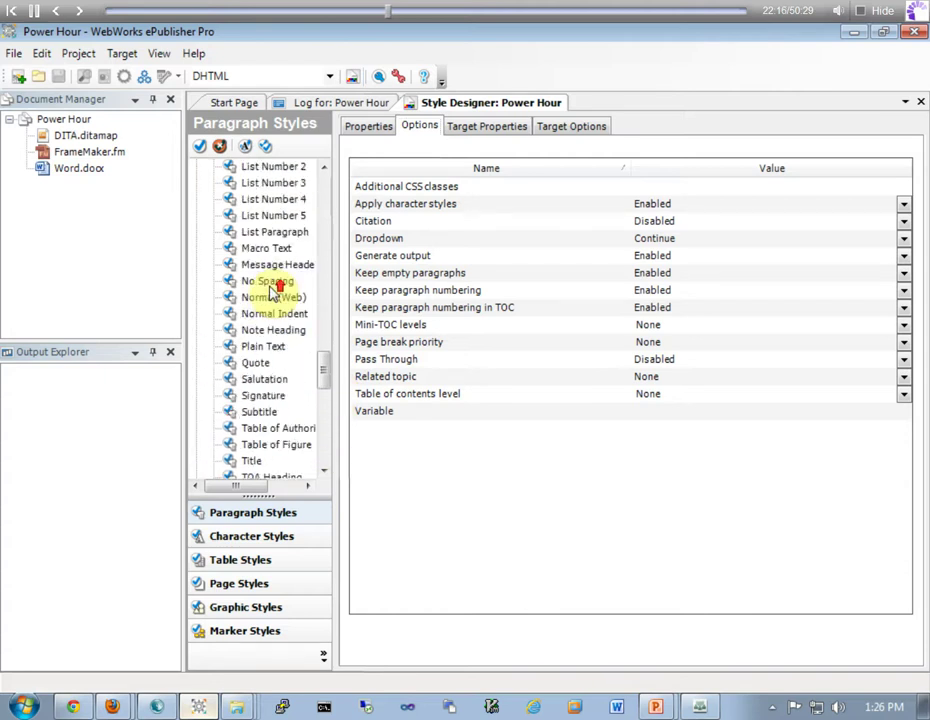
{"action": "scroll", "coordinate": [270, 290], "scroll_direction": "up", "scroll_amount": 10}
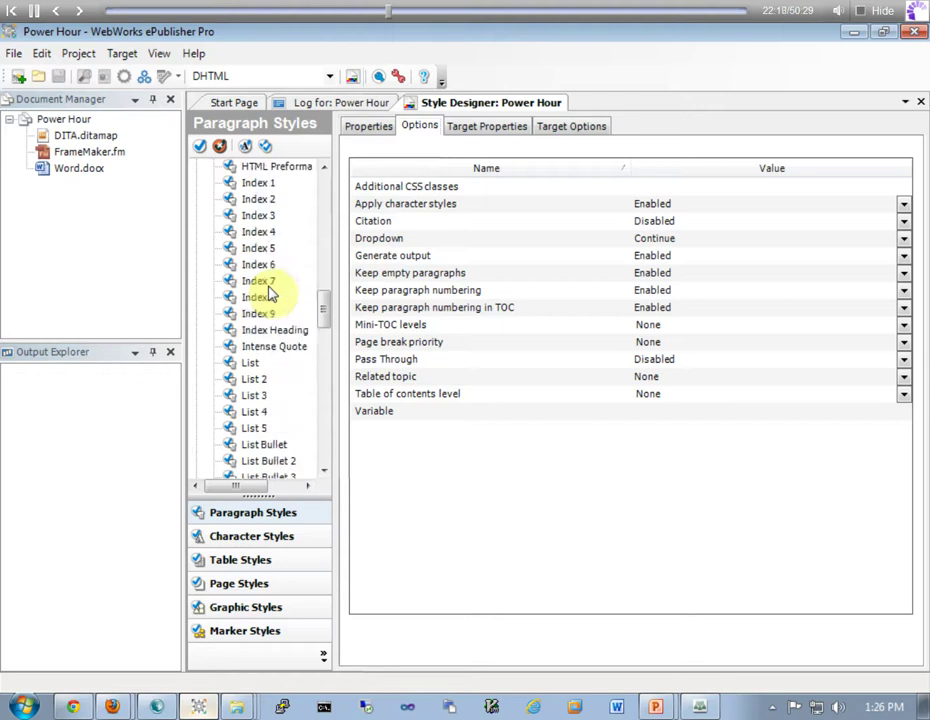
{"action": "left_click", "coordinate": [280, 184]}
{"action": "left_click", "coordinate": [280, 200]}
{"action": "left_click", "coordinate": [278, 216]}
{"action": "left_click", "coordinate": [276, 232]}
{"action": "left_click", "coordinate": [278, 248]}
{"action": "left_click", "coordinate": [280, 264]}
Select the FrameMaker Title, TableTitle and heading paragraph styles
{"action": "left_click_drag", "start_coordinate": [322, 297], "coordinate": [324, 224]}
{"action": "left_click", "coordinate": [290, 264]}
{"action": "left_click", "coordinate": [287, 251]}
{"action": "left_click", "coordinate": [286, 233]}
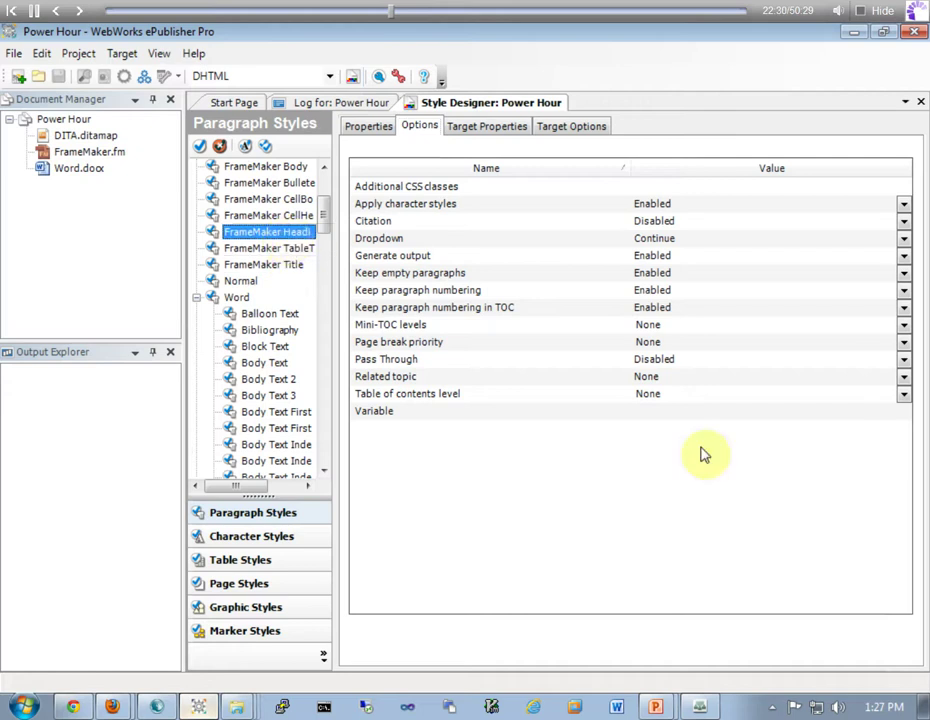
Open the generated toc.html from the Power Hour output, find it empty, and close it
{"action": "left_click", "coordinate": [64, 118]}
{"action": "double_click", "coordinate": [95, 405]}
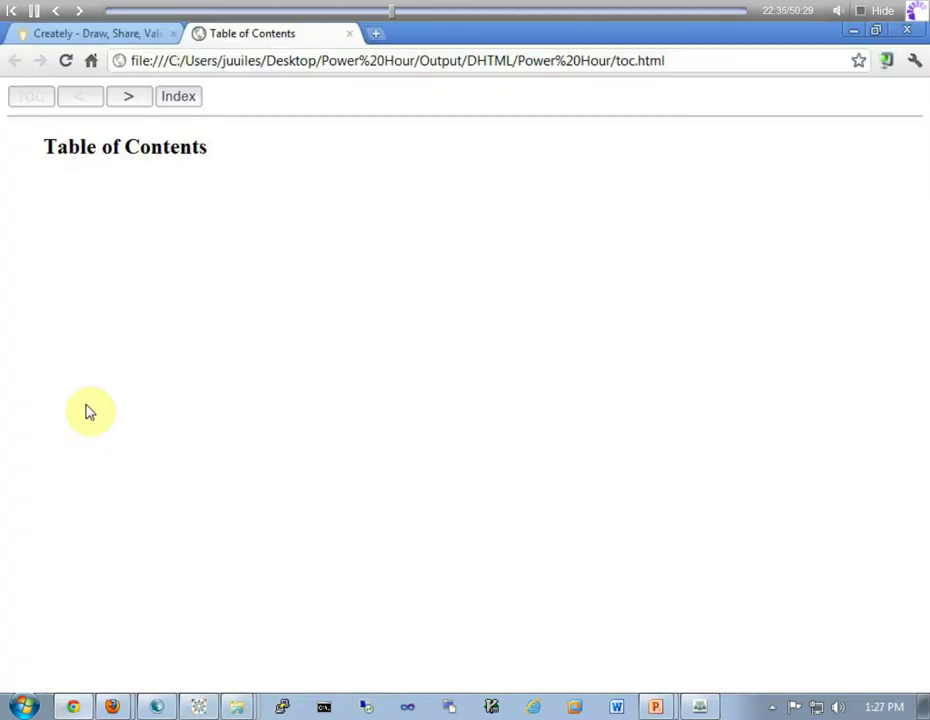
{"action": "left_click", "coordinate": [349, 33]}
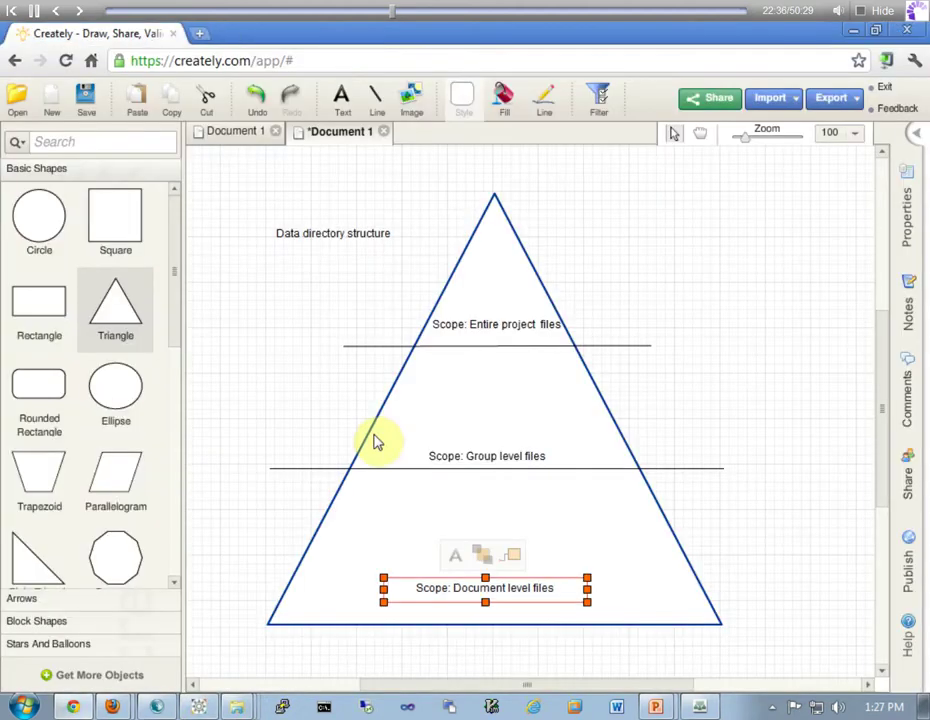
{"action": "left_click", "coordinate": [199, 706]}
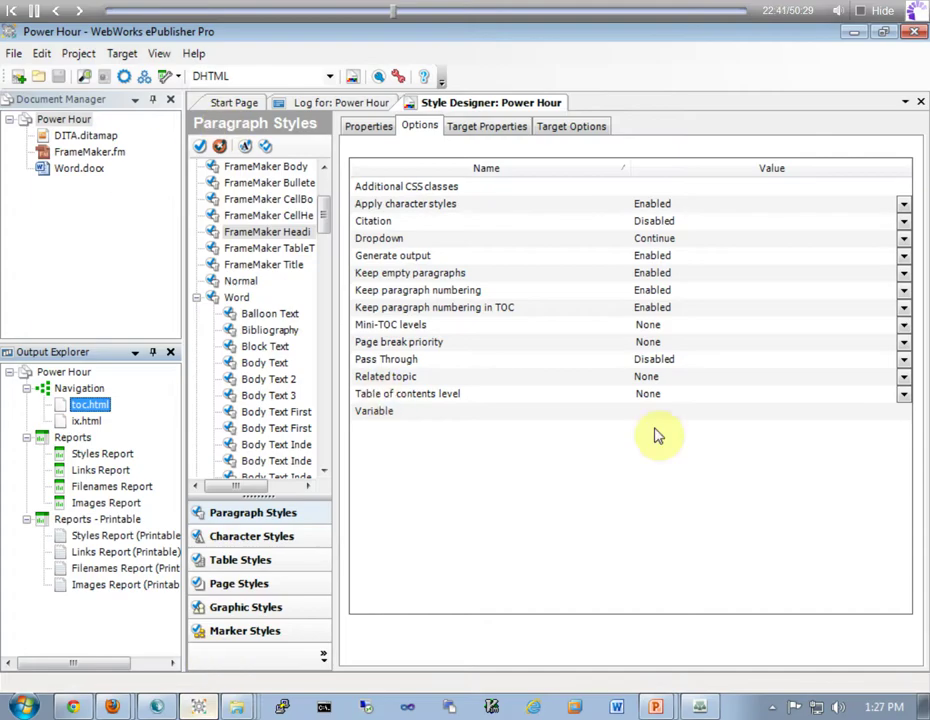
Set the Heading 1 style's table of contents level to 1 and save the project
{"action": "left_click", "coordinate": [648, 396]}
{"action": "type", "text": "1"}
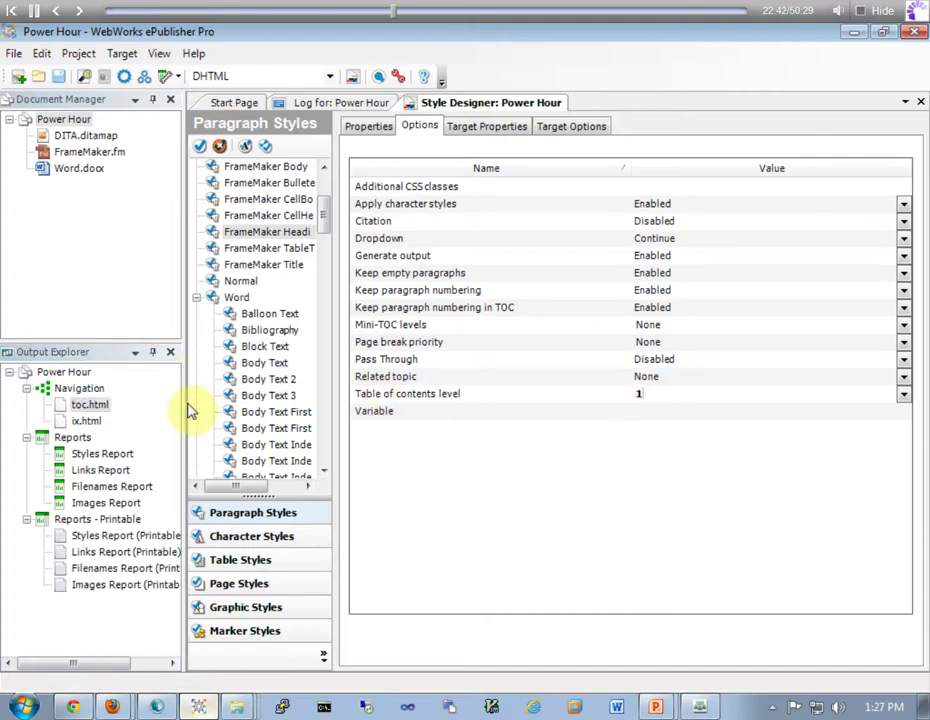
{"action": "left_click_drag", "start_coordinate": [322, 228], "coordinate": [322, 276]}
{"action": "left_click", "coordinate": [268, 248]}
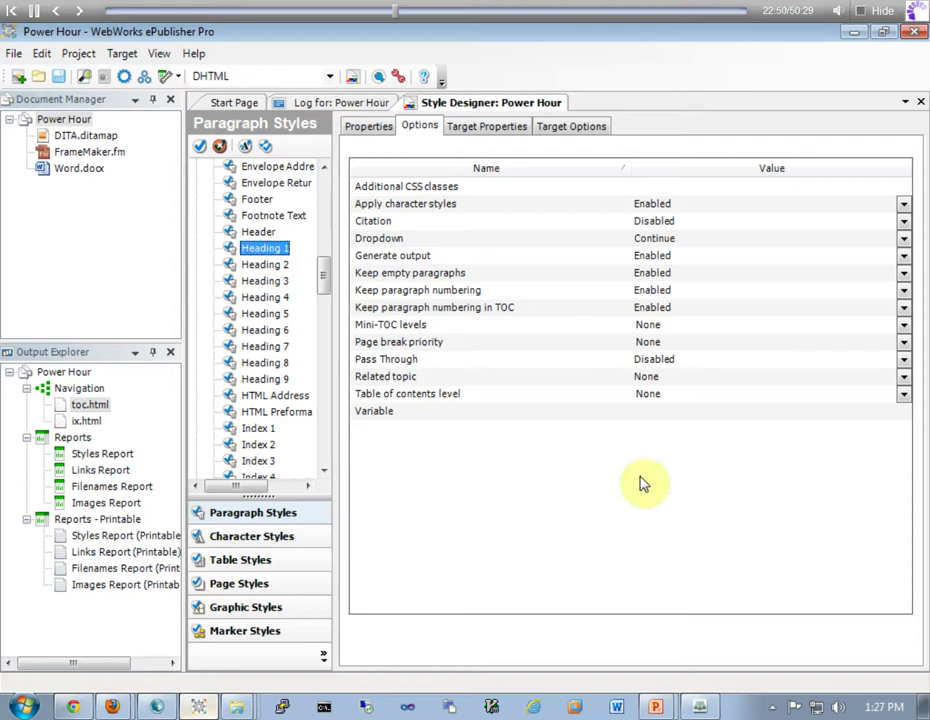
{"action": "left_click", "coordinate": [646, 396]}
{"action": "type", "text": "1"}
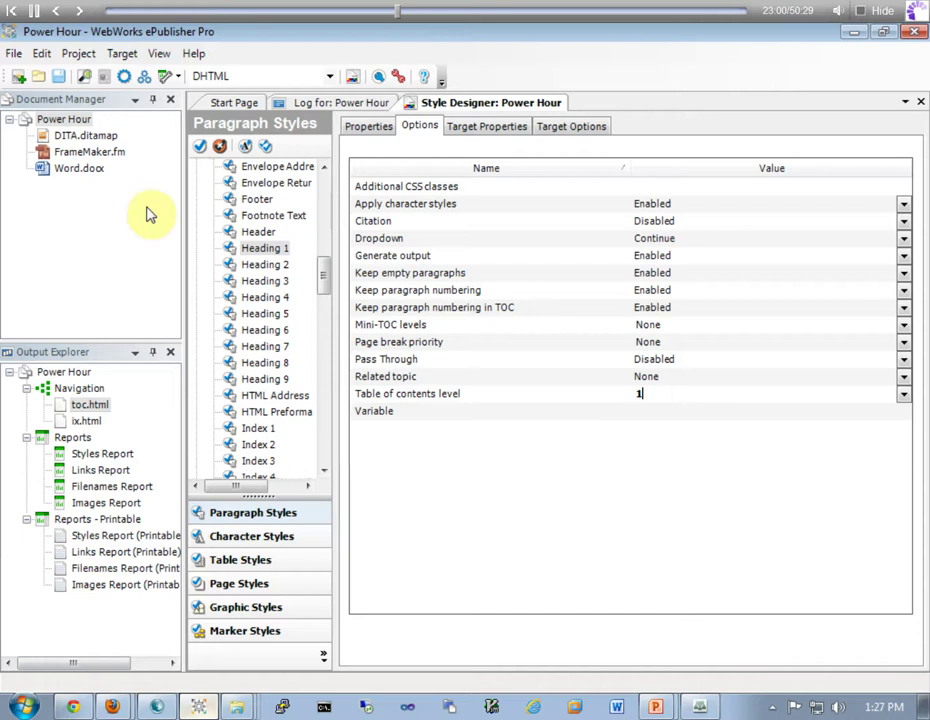
{"action": "left_click", "coordinate": [59, 78]}
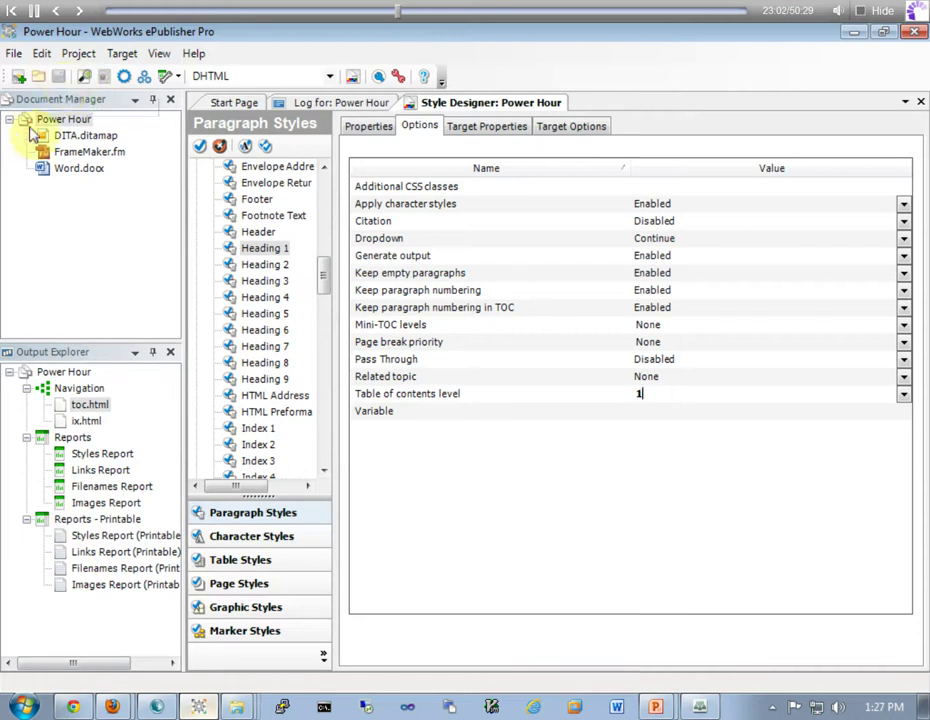
Browse the outputs of DITA.ditamap, FrameMaker.fm and Word.docx, ending on the Power Hour root
{"action": "left_click", "coordinate": [33, 120]}
{"action": "left_click", "coordinate": [58, 136]}
{"action": "left_click", "coordinate": [70, 152]}
{"action": "left_click", "coordinate": [66, 169]}
{"action": "left_click", "coordinate": [56, 134]}
{"action": "left_click", "coordinate": [55, 120]}
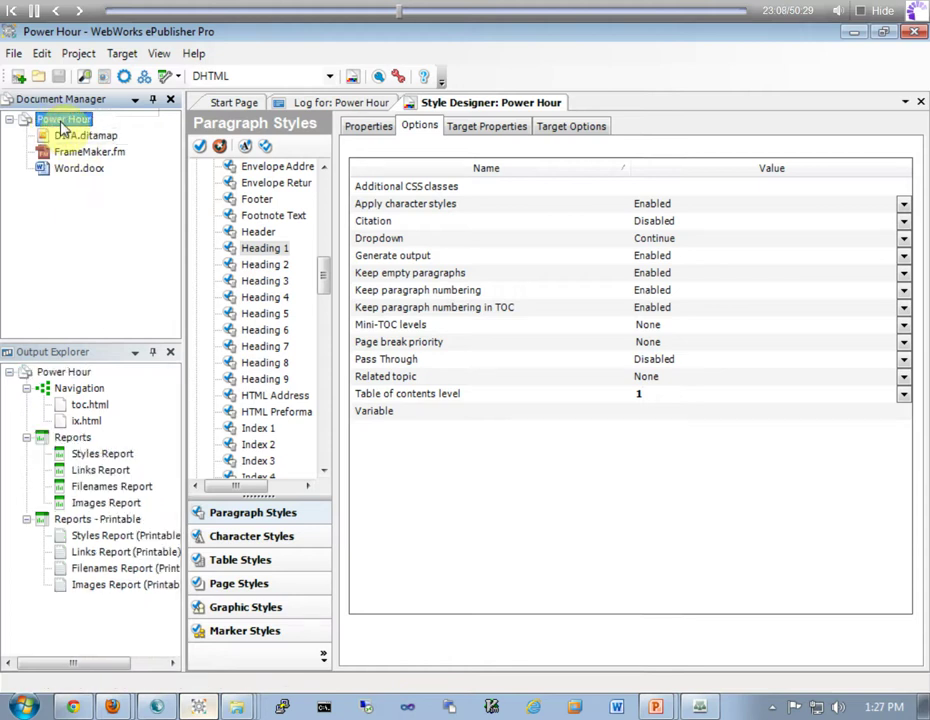
Create a document group in Power Hour named 'New Group'
{"action": "right_click", "coordinate": [62, 127]}
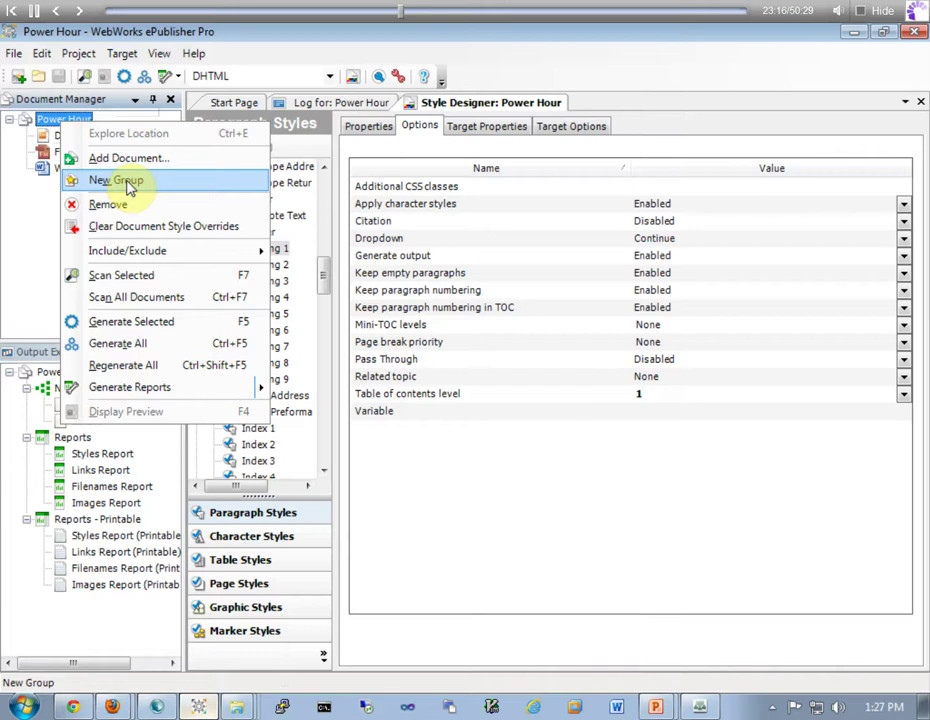
{"action": "left_click", "coordinate": [10, 257]}
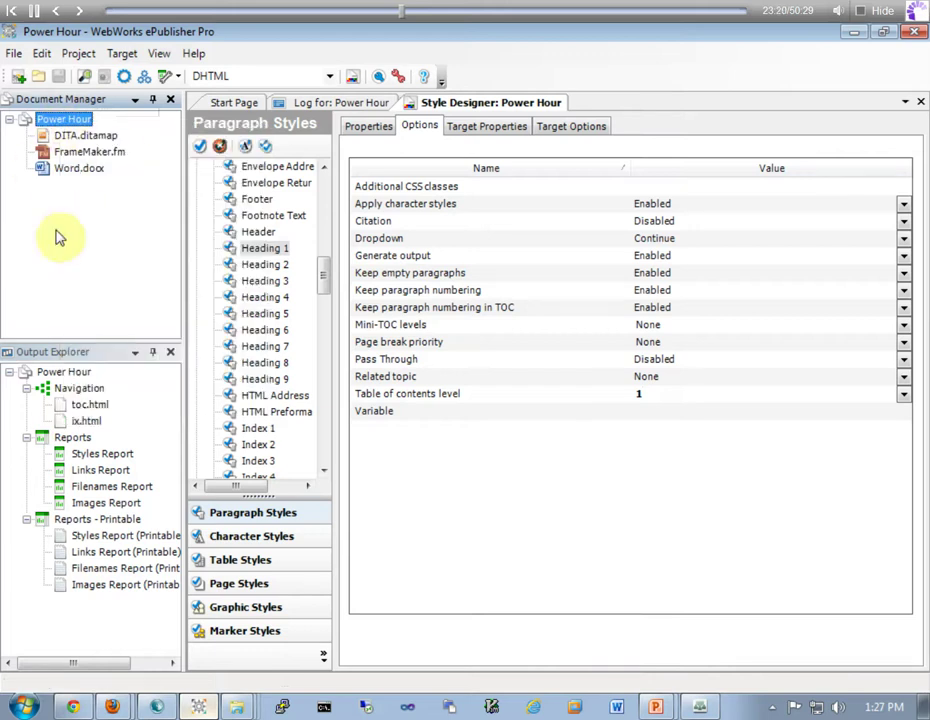
{"action": "right_click", "coordinate": [15, 218]}
{"action": "left_click", "coordinate": [62, 272]}
{"action": "left_click_drag", "start_coordinate": [37, 183], "coordinate": [75, 172]}
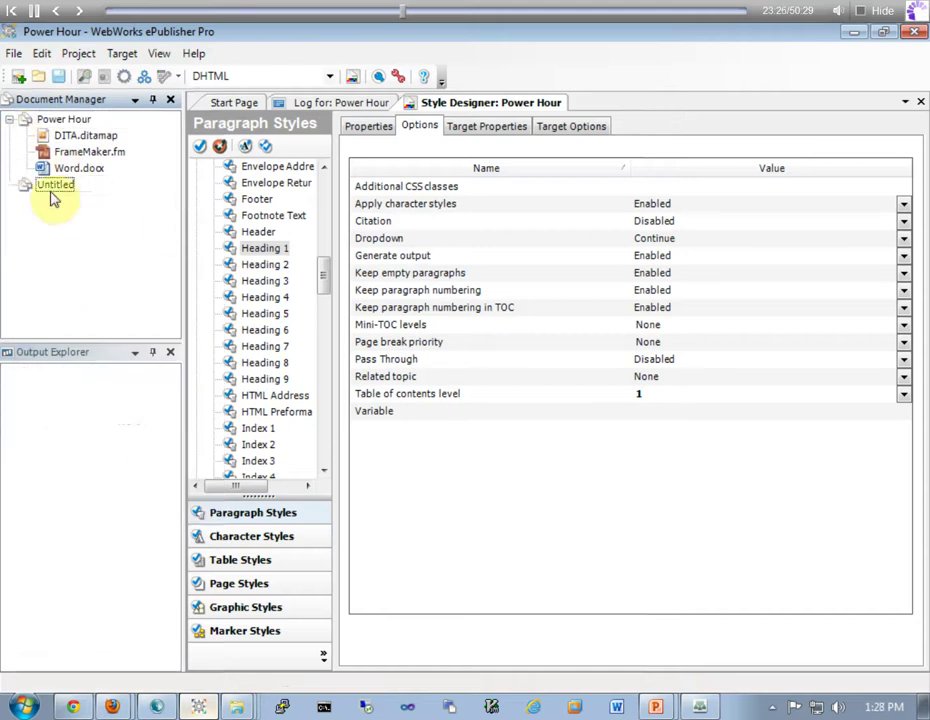
{"action": "left_click", "coordinate": [50, 186]}
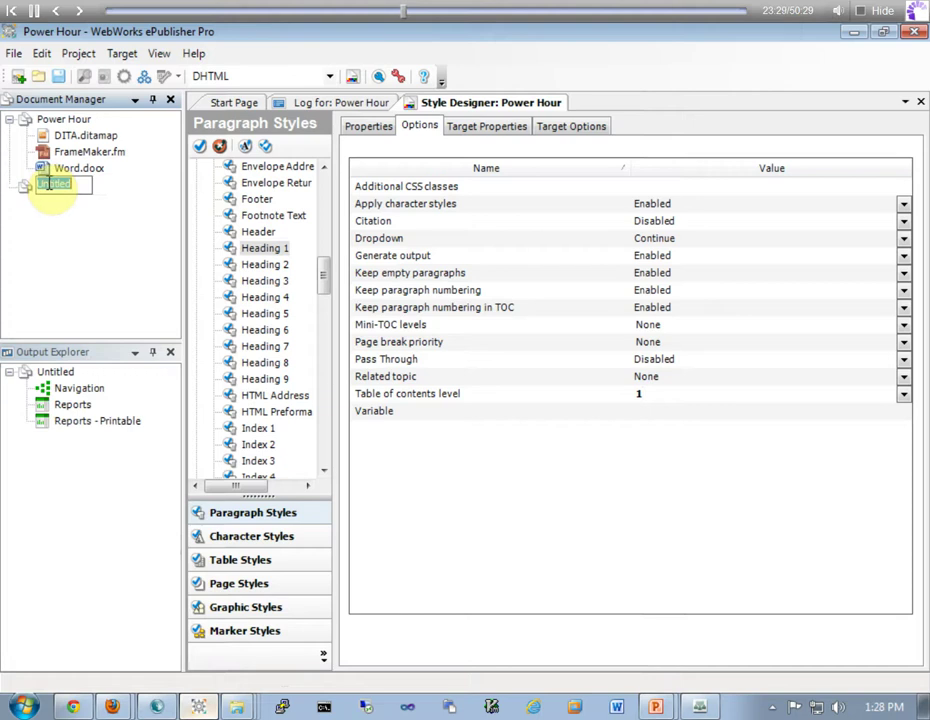
{"action": "type", "text": "New Group"}
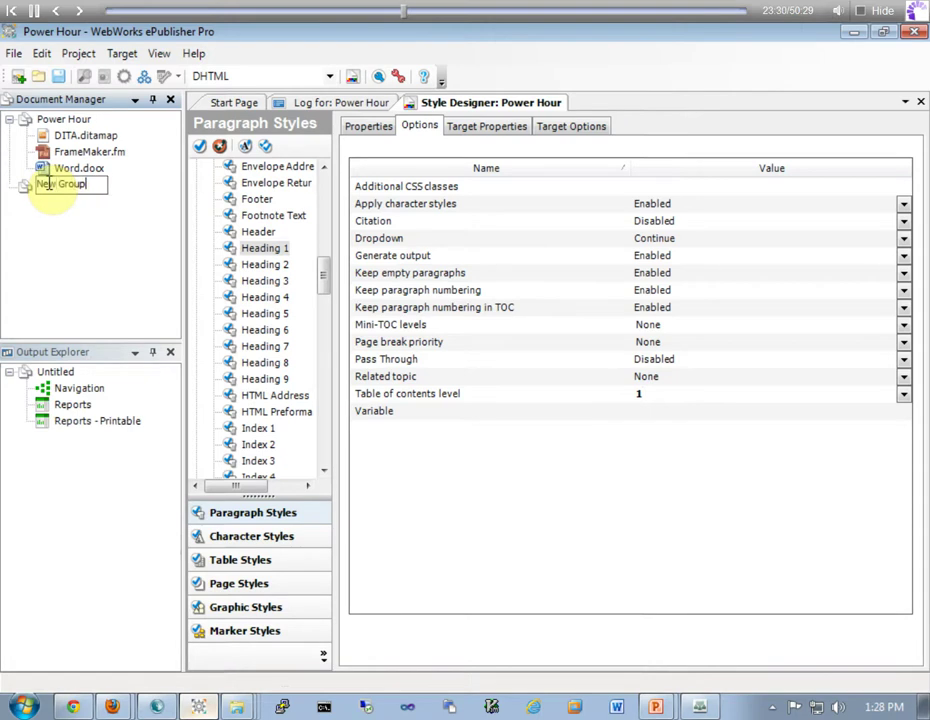
{"action": "key", "text": "Return"}
Bring up the Add Document file picker for New Group
{"action": "left_click", "coordinate": [80, 190]}
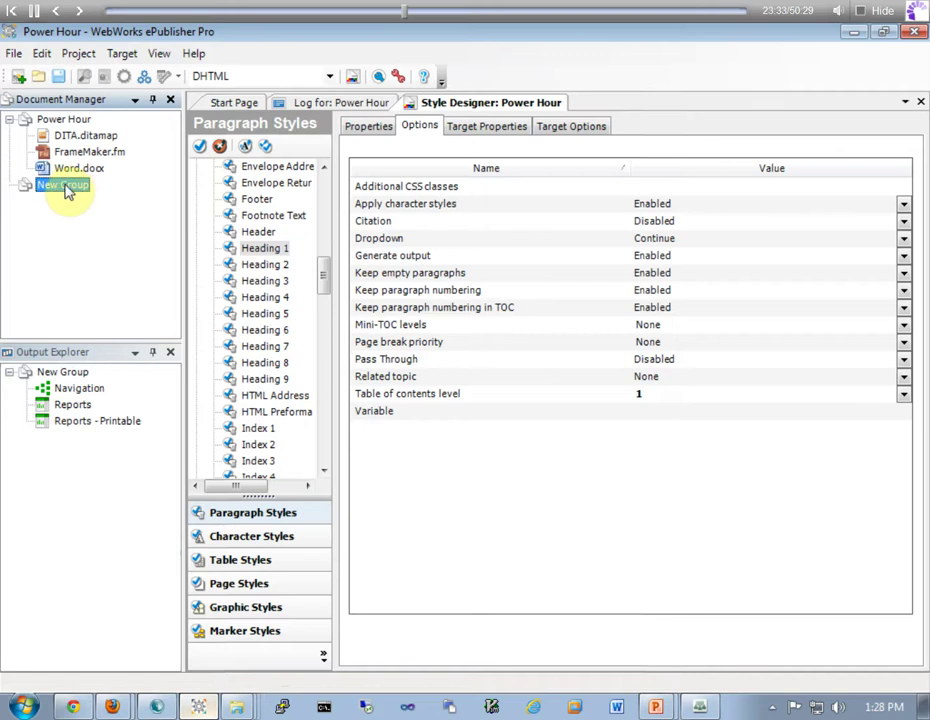
{"action": "right_click", "coordinate": [65, 192]}
{"action": "left_click", "coordinate": [108, 222]}
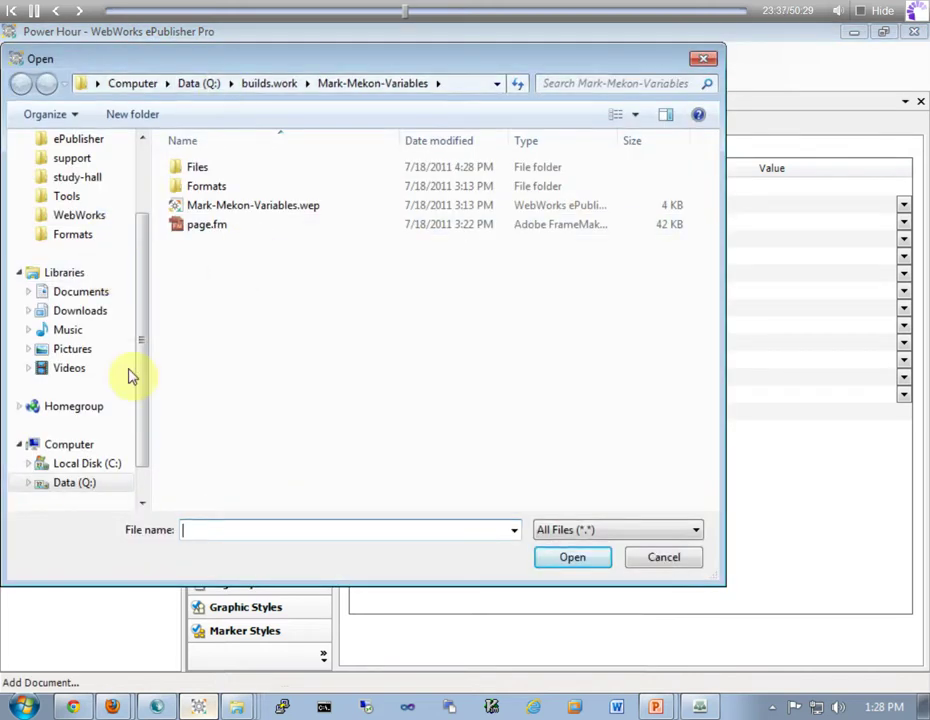
Add Word.docx from Desktop > Power Hour > Sources to New Group and scan it
{"action": "scroll", "coordinate": [135, 330], "scroll_direction": "up", "scroll_amount": 2}
{"action": "left_click", "coordinate": [70, 164]}
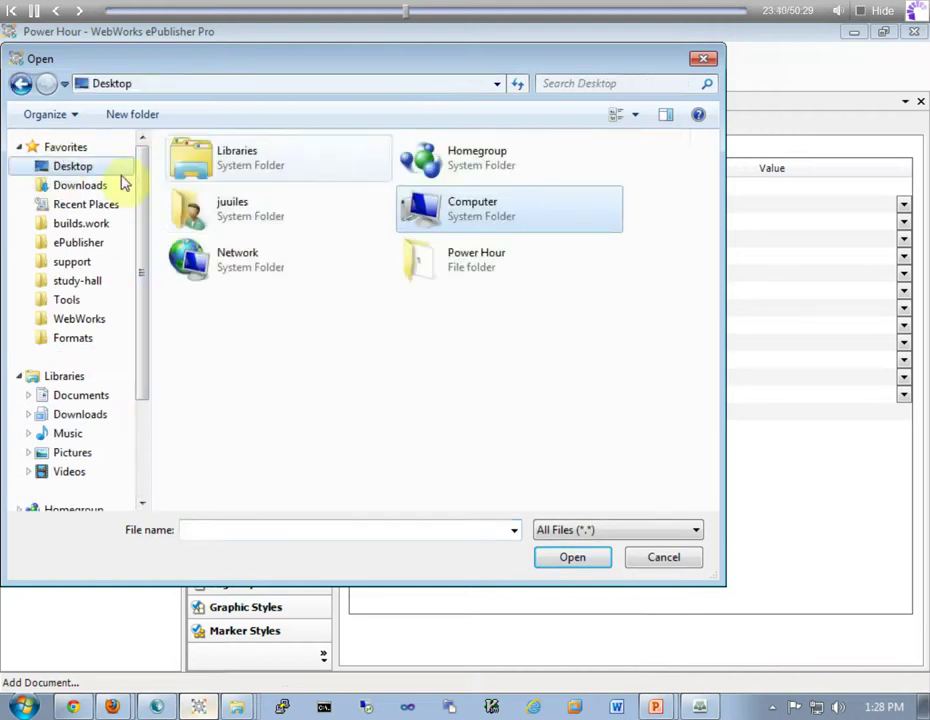
{"action": "double_click", "coordinate": [454, 266]}
{"action": "double_click", "coordinate": [204, 264]}
{"action": "double_click", "coordinate": [210, 244]}
{"action": "left_click", "coordinate": [535, 441]}
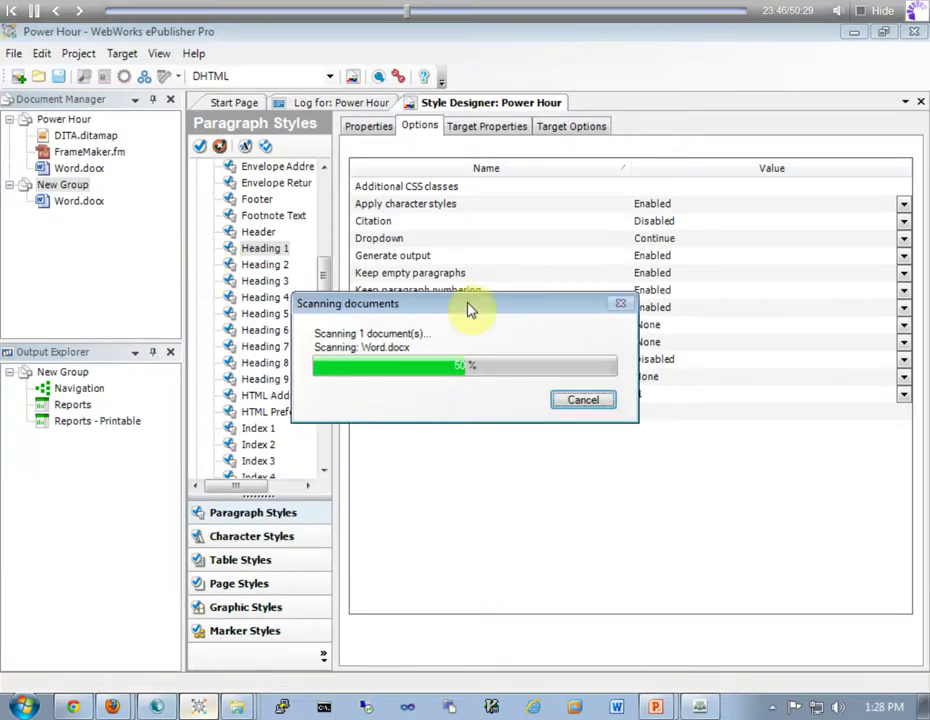
{"action": "left_click", "coordinate": [62, 185]}
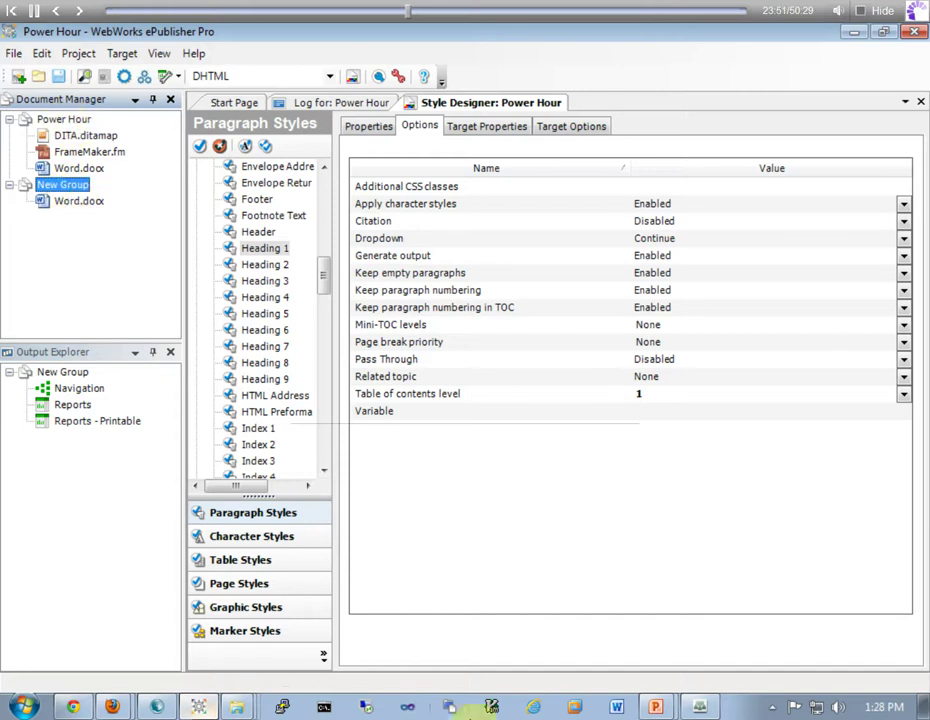
Change the title to 'Data directory structure scoping' and make its text box taller
{"action": "left_click", "coordinate": [75, 708]}
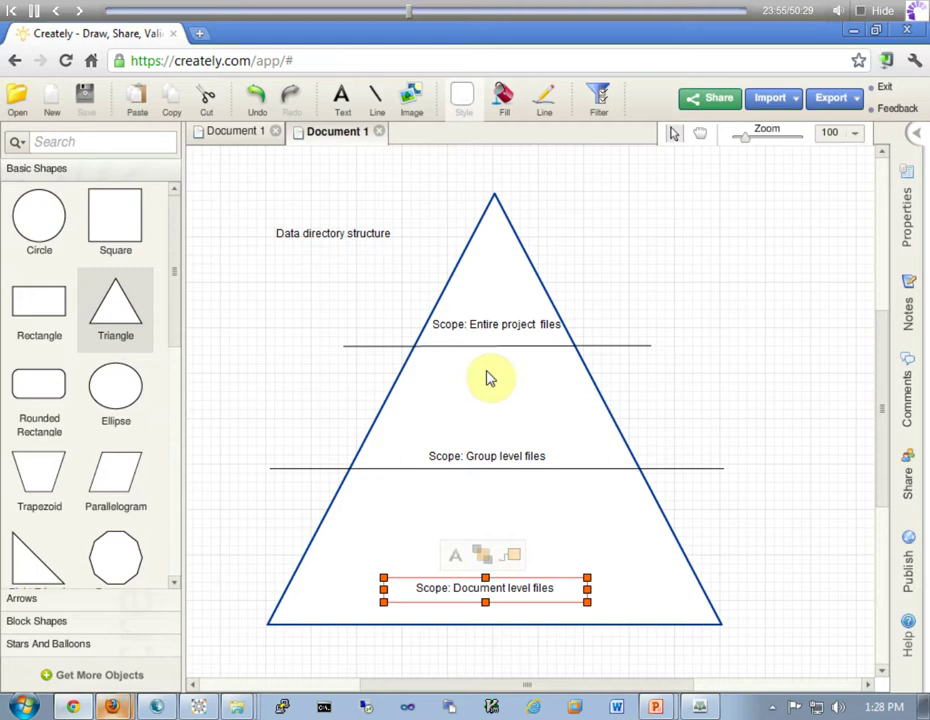
{"action": "left_click", "coordinate": [302, 237]}
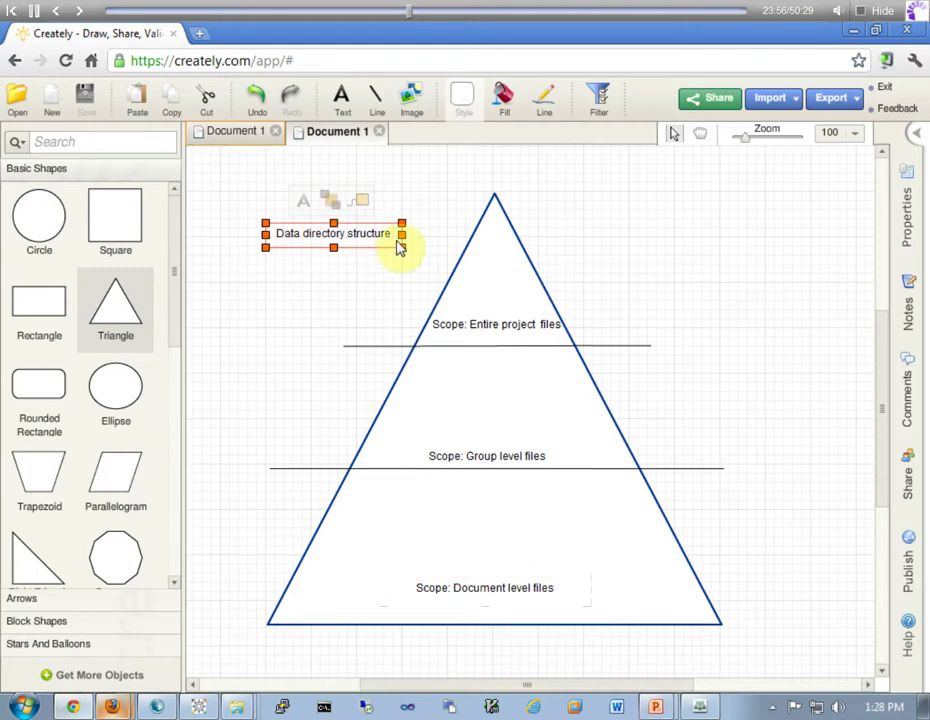
{"action": "left_click", "coordinate": [305, 203]}
{"action": "left_click", "coordinate": [400, 232]}
{"action": "type", "text": "scoping"}
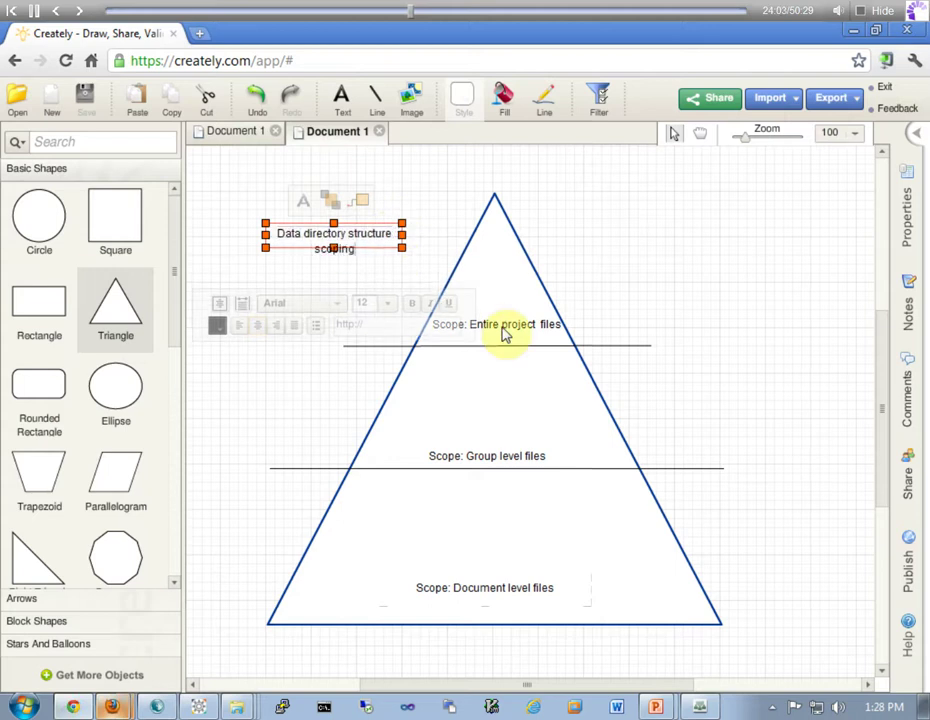
{"action": "left_click", "coordinate": [860, 249]}
{"action": "left_click", "coordinate": [343, 249]}
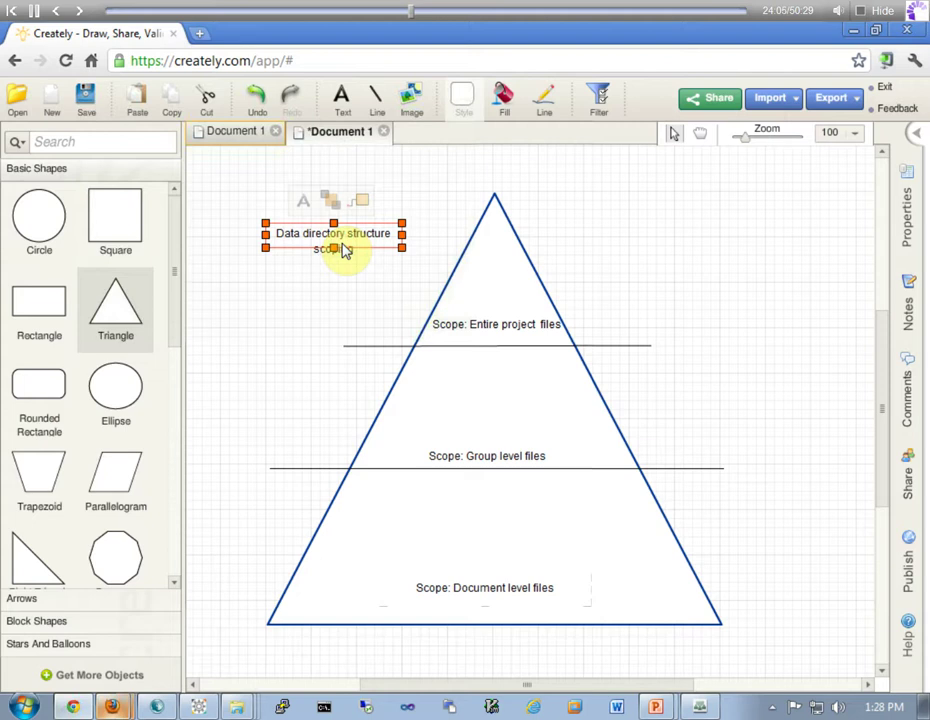
{"action": "left_click_drag", "start_coordinate": [334, 249], "coordinate": [332, 293]}
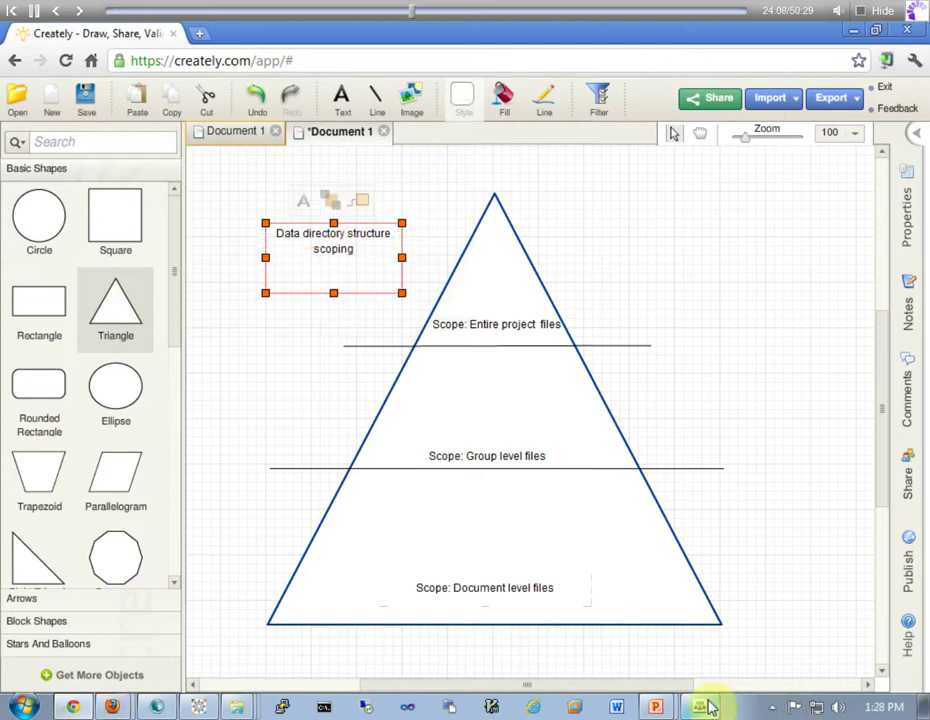
{"action": "left_click", "coordinate": [270, 365]}
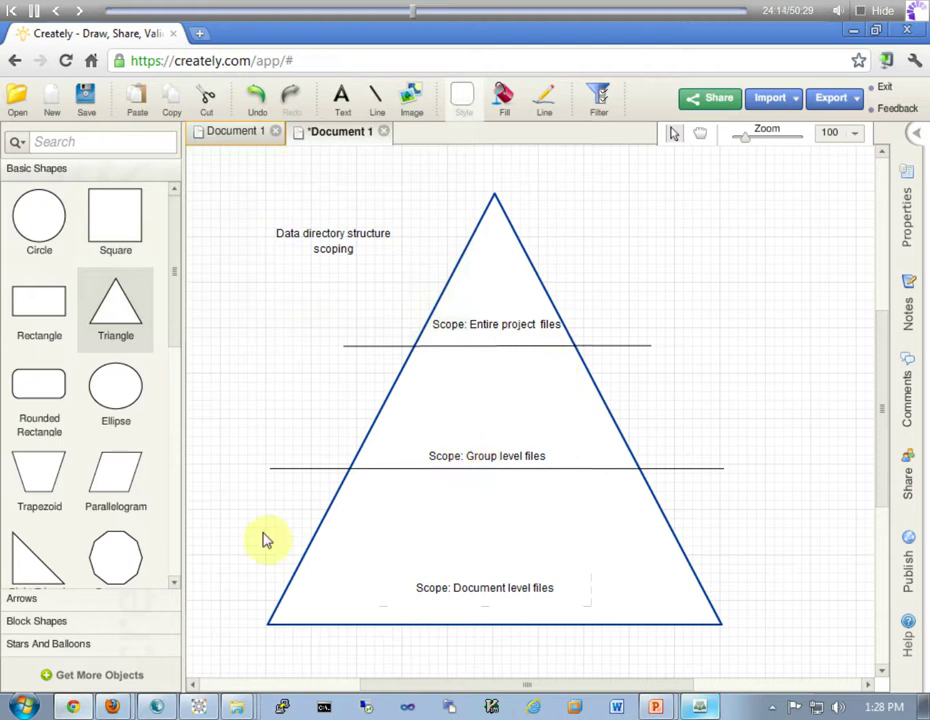
{"action": "left_click", "coordinate": [198, 709]}
Open the Power Hour project's data directory in Windows Explorer
{"action": "left_click", "coordinate": [60, 119]}
{"action": "left_click", "coordinate": [72, 187]}
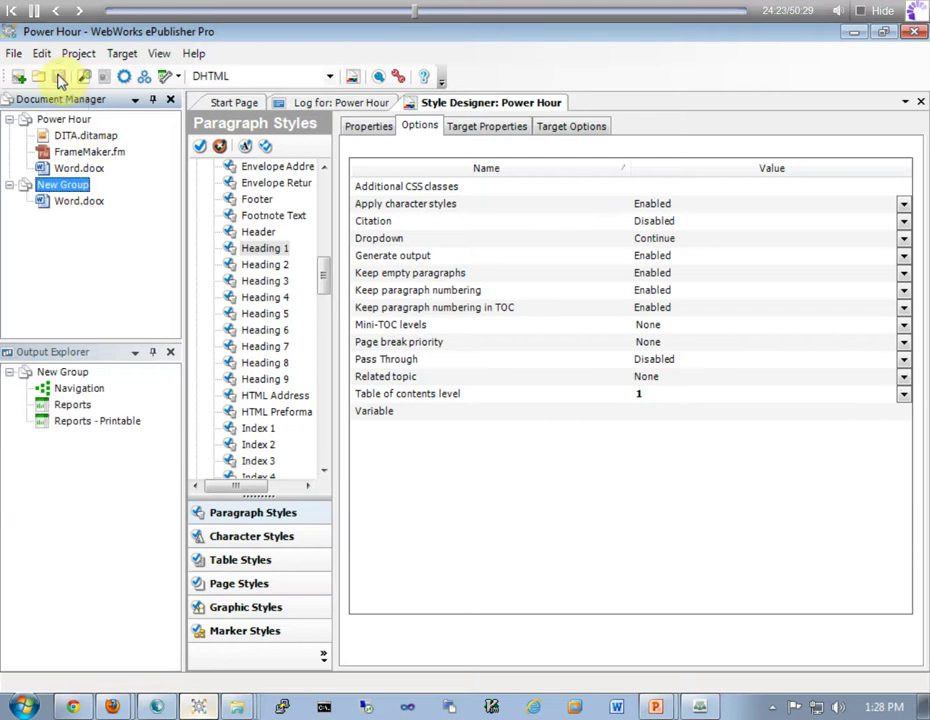
{"action": "left_click", "coordinate": [159, 53]}
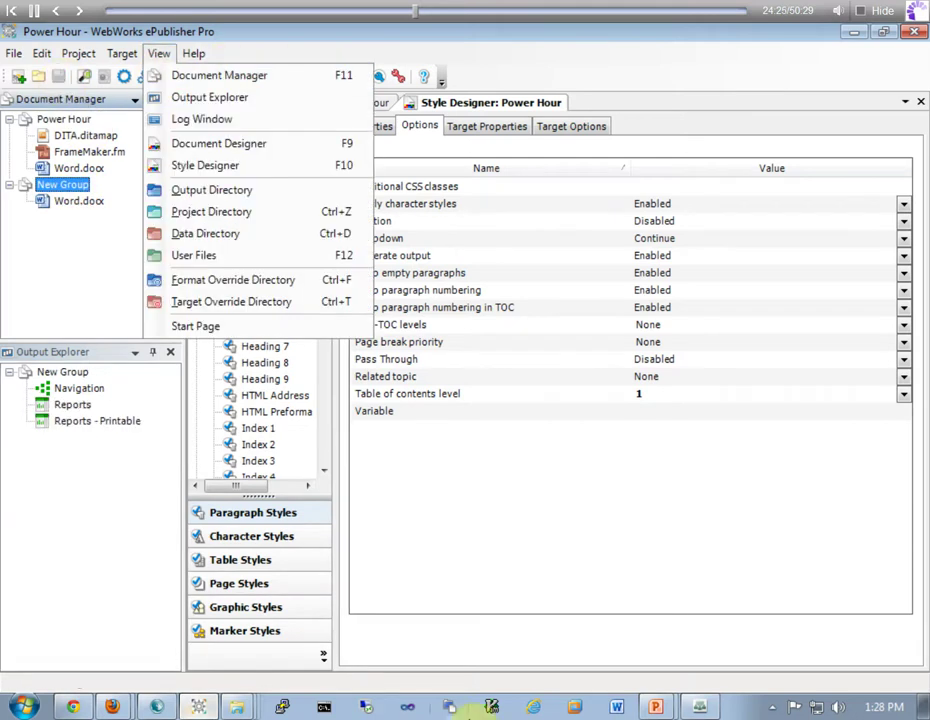
{"action": "key", "text": "Escape"}
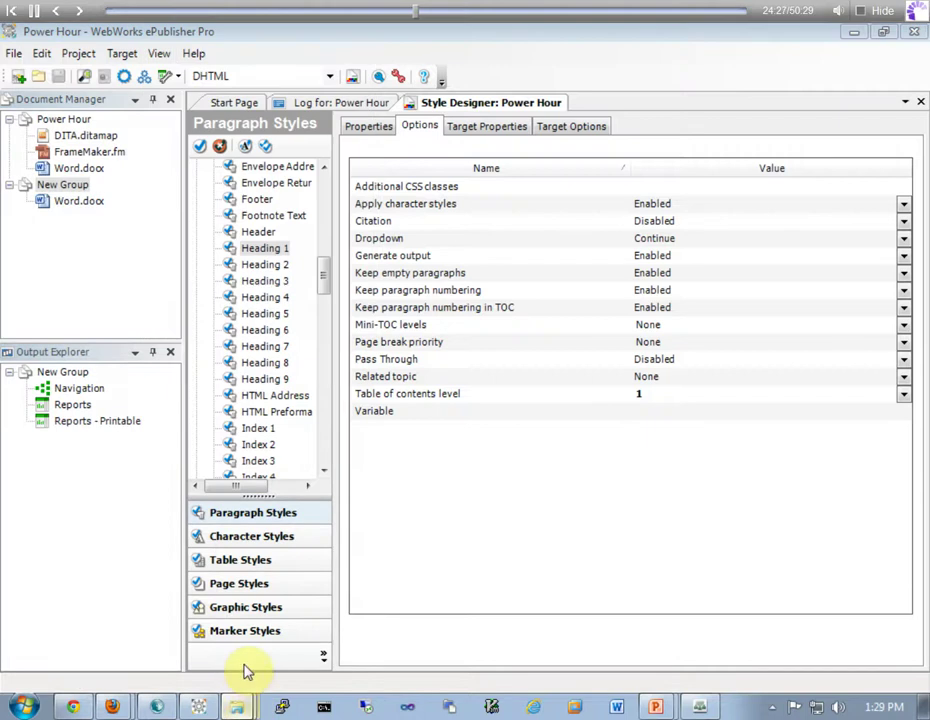
{"action": "left_click", "coordinate": [237, 706]}
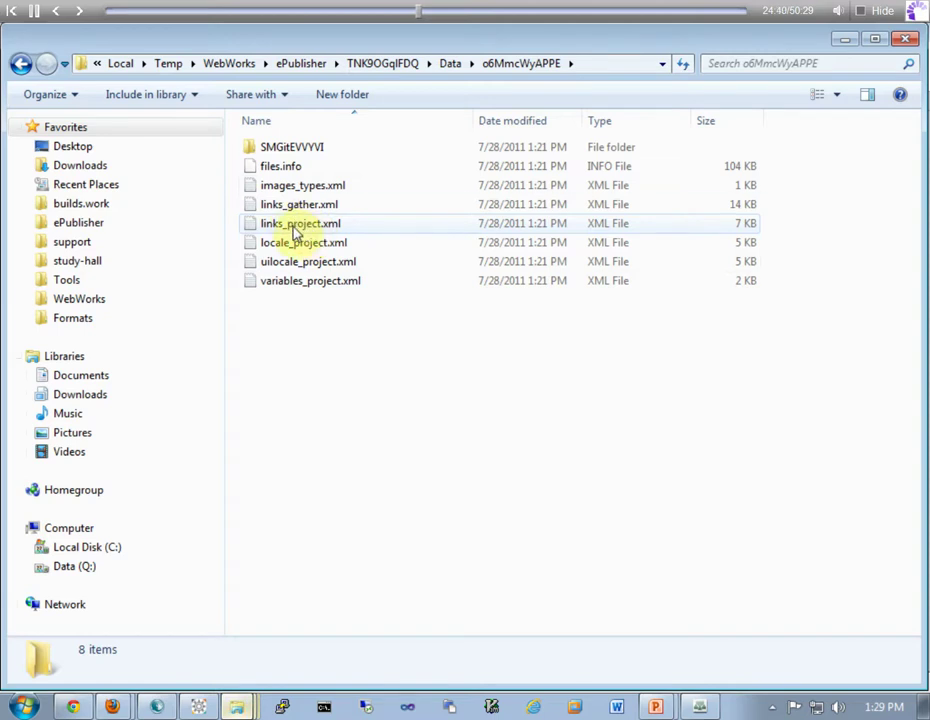
Inspect links_project.xml and locale_project.xml in the o6MmcWyAPPE data folder
{"action": "left_click", "coordinate": [289, 230]}
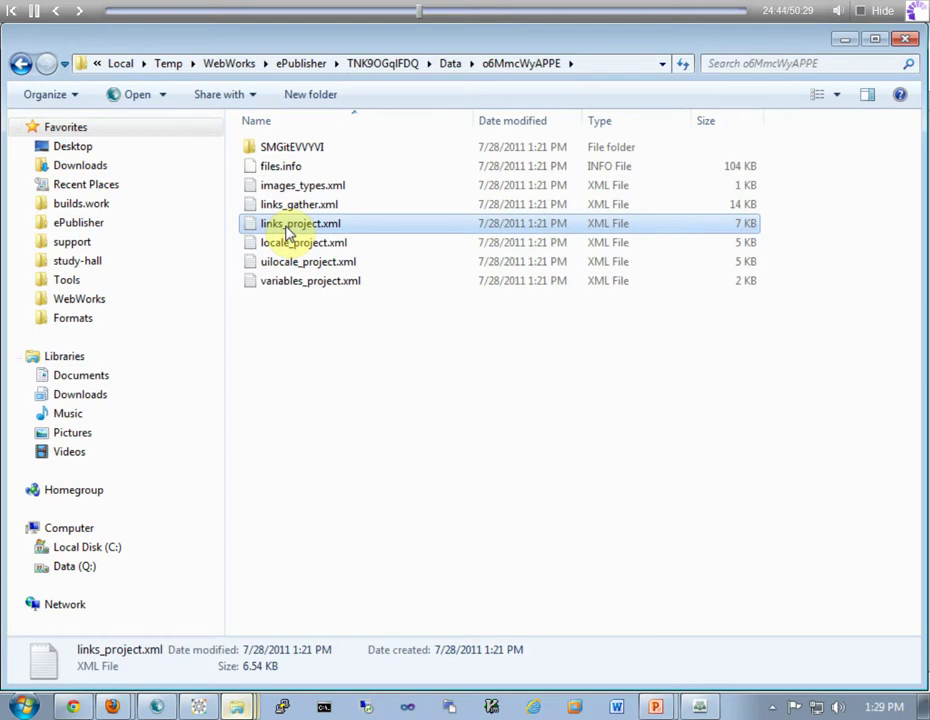
{"action": "left_click", "coordinate": [289, 246]}
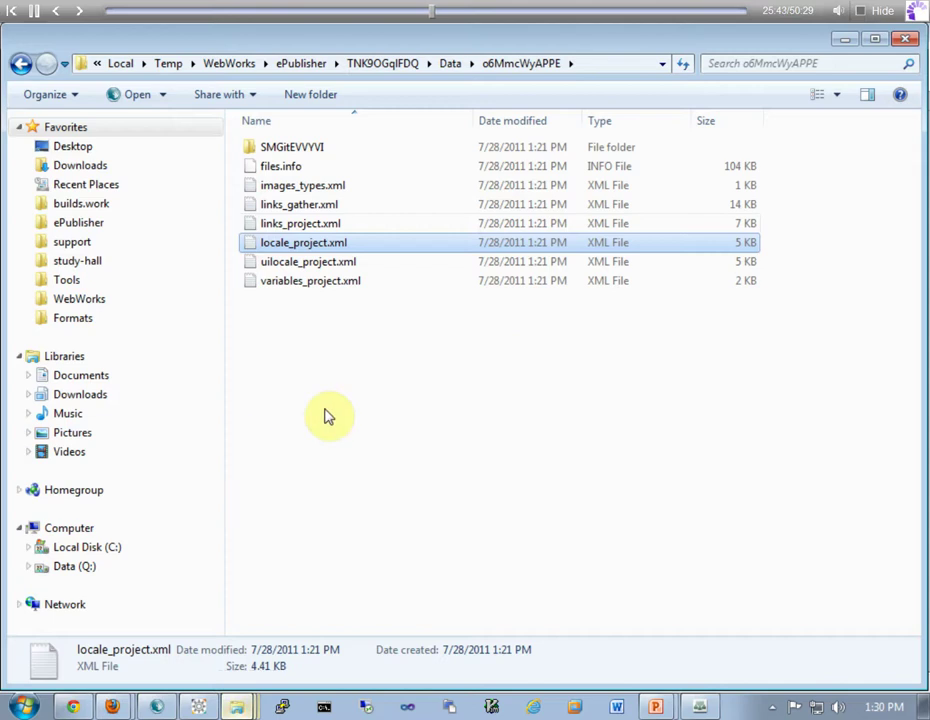
{"action": "left_click", "coordinate": [326, 407]}
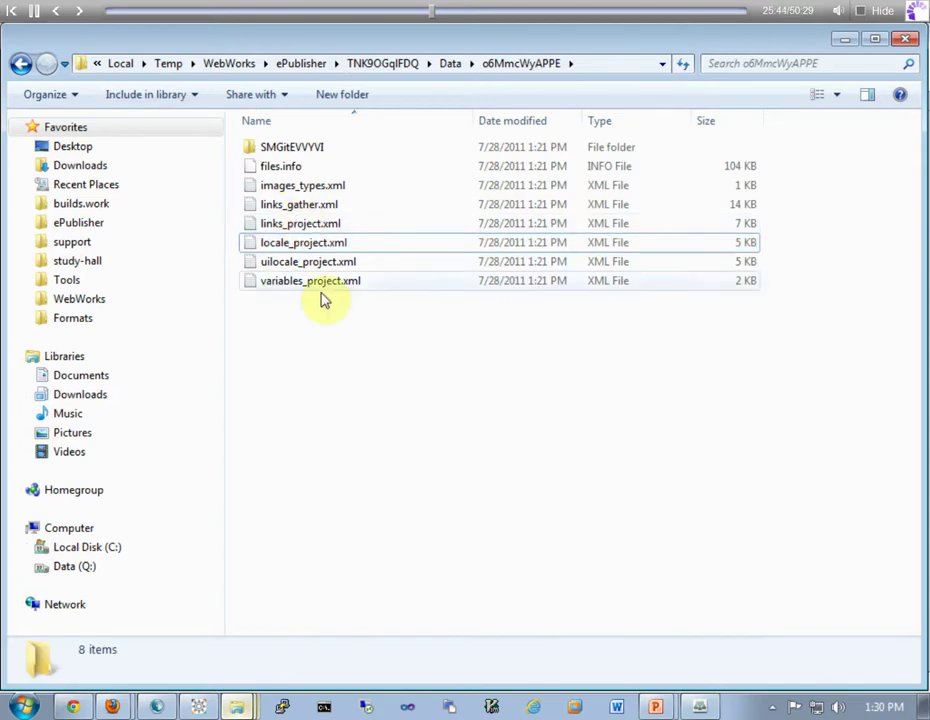
Inside SMGitEVVYVI, inspect the reports links, images, filenames and styles group XML files
{"action": "double_click", "coordinate": [254, 150]}
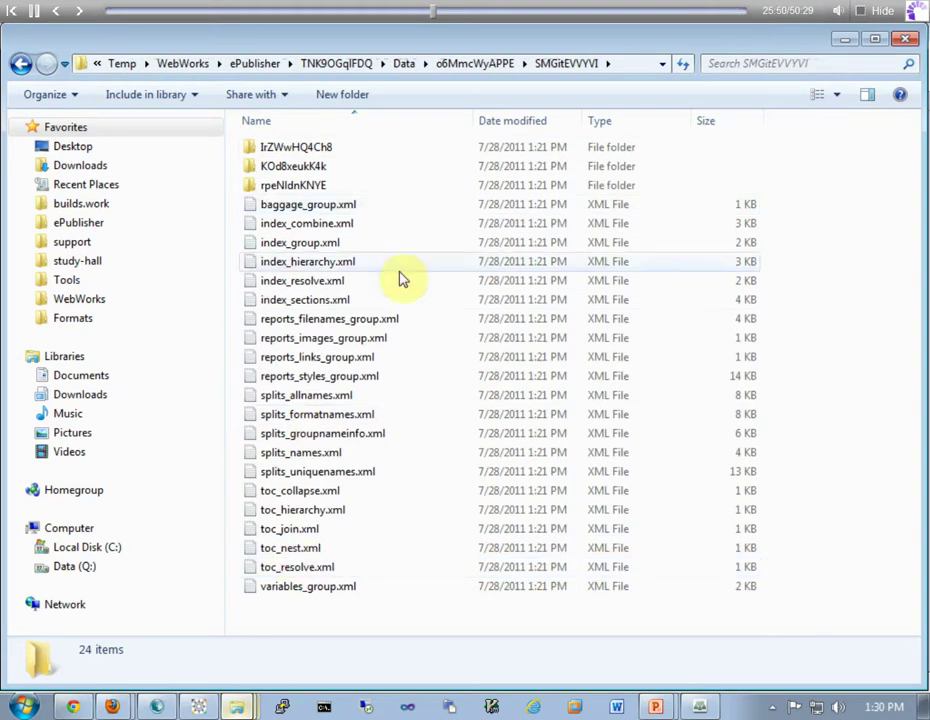
{"action": "left_click", "coordinate": [334, 360]}
{"action": "left_click", "coordinate": [338, 340]}
{"action": "left_click", "coordinate": [354, 320]}
{"action": "left_click", "coordinate": [330, 378]}
{"action": "left_click", "coordinate": [347, 322]}
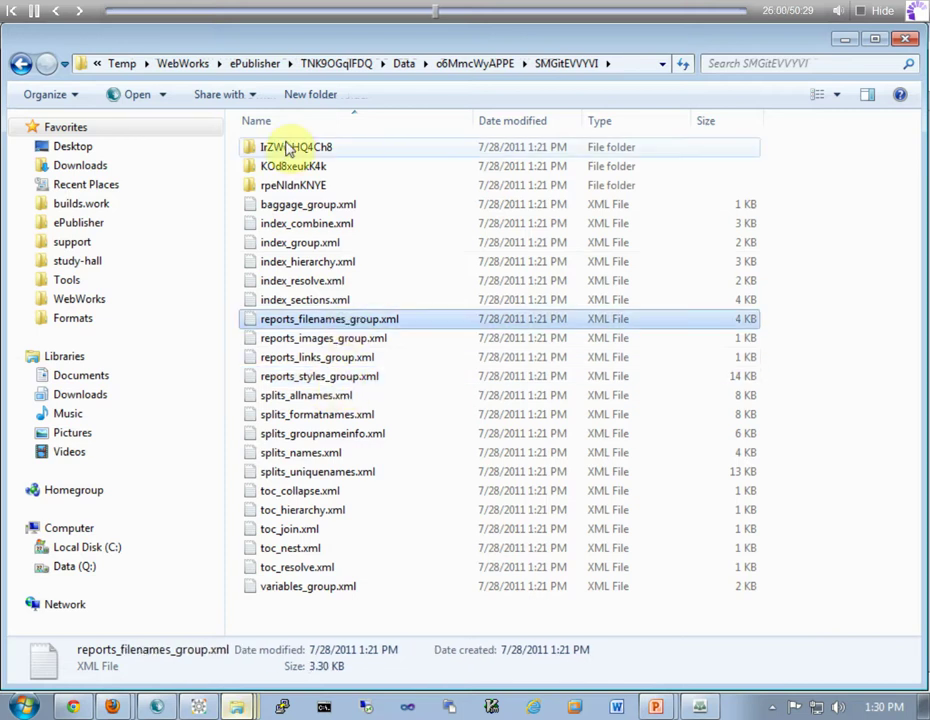
Return to o6MmcWyAPPE and regenerate all of the project's outputs in ePublisher
{"action": "left_click", "coordinate": [478, 63]}
{"action": "left_click", "coordinate": [345, 343]}
{"action": "left_click", "coordinate": [292, 150]}
{"action": "left_click", "coordinate": [198, 707]}
{"action": "left_click", "coordinate": [143, 80]}
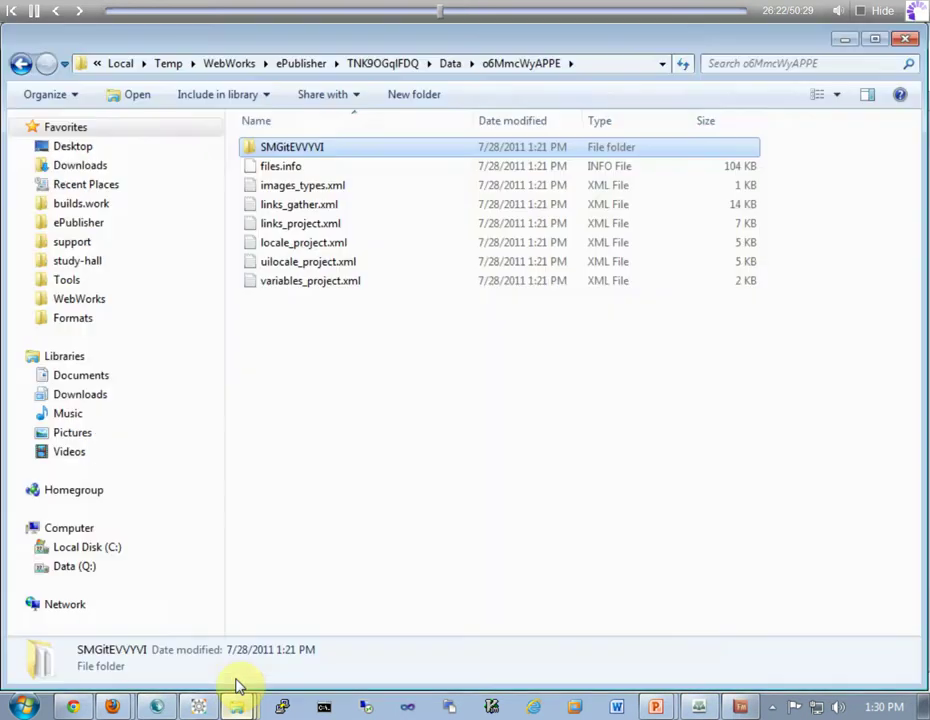
Compare the new VABJc7nu7iY group folder with SMGitEVVYVI, peeking inside each
{"action": "left_click", "coordinate": [353, 450]}
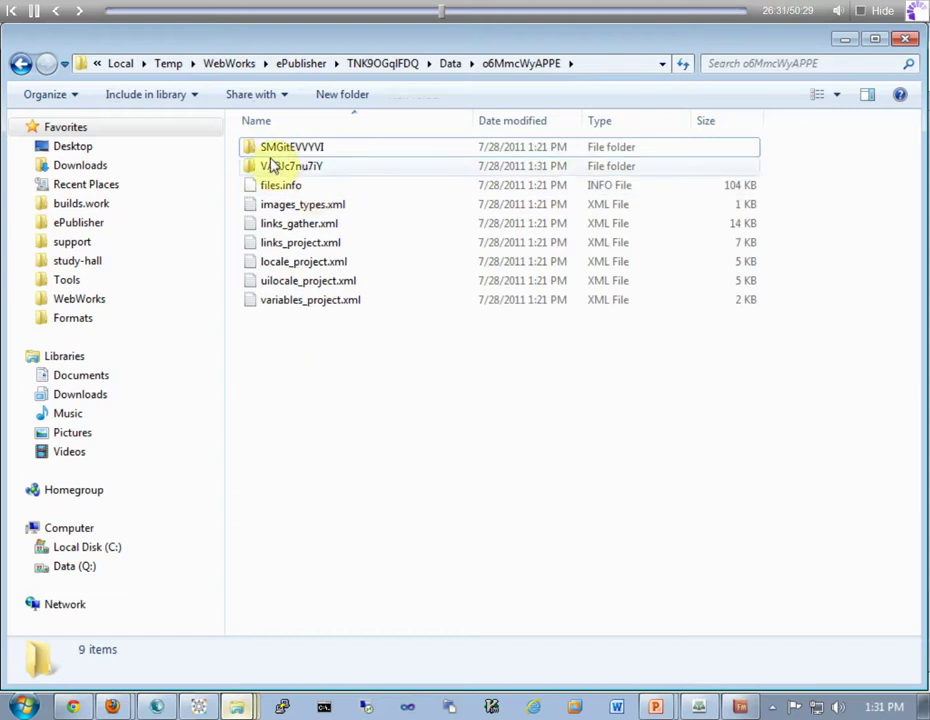
{"action": "left_click", "coordinate": [268, 168]}
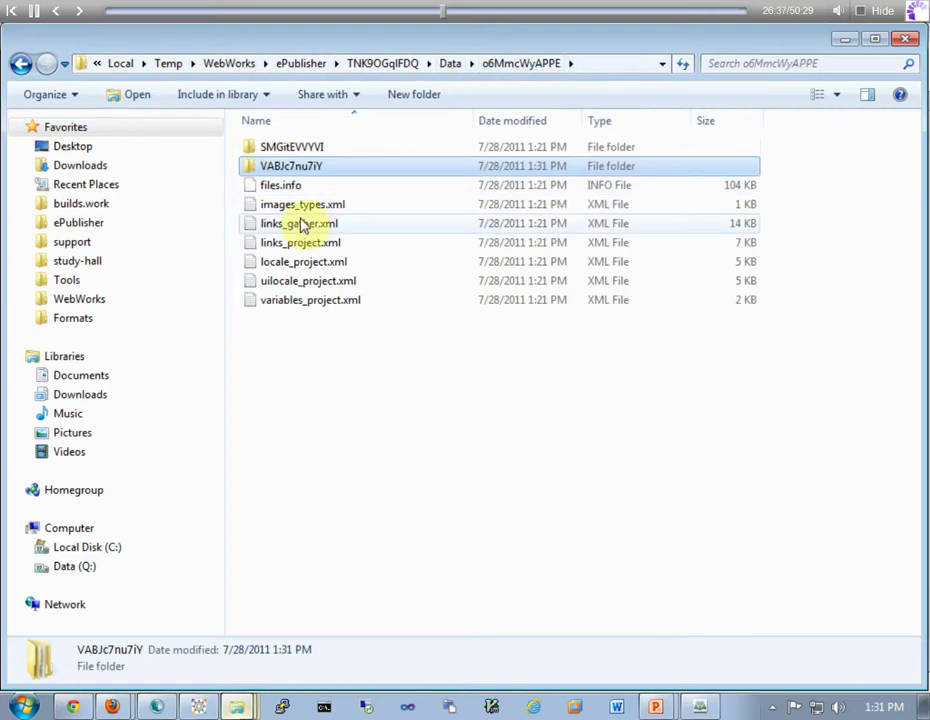
{"action": "left_click", "coordinate": [278, 147]}
{"action": "left_click", "coordinate": [276, 166]}
{"action": "left_click", "coordinate": [278, 147]}
{"action": "left_click", "coordinate": [270, 166]}
{"action": "left_click", "coordinate": [270, 150]}
{"action": "double_click", "coordinate": [270, 150]}
{"action": "left_click", "coordinate": [490, 65]}
{"action": "double_click", "coordinate": [288, 168]}
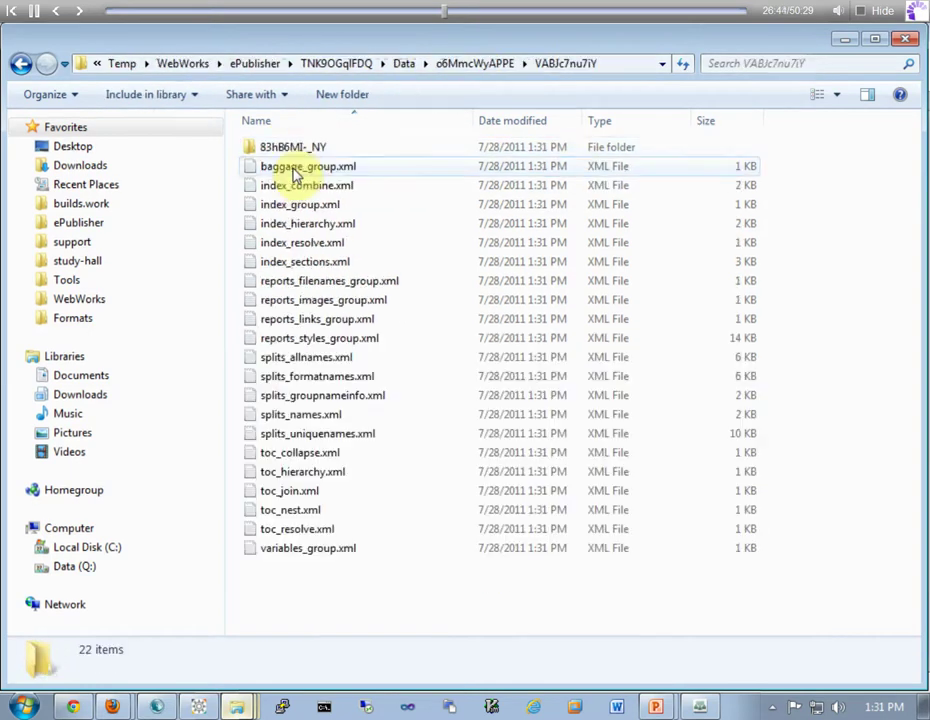
{"action": "left_click", "coordinate": [505, 63]}
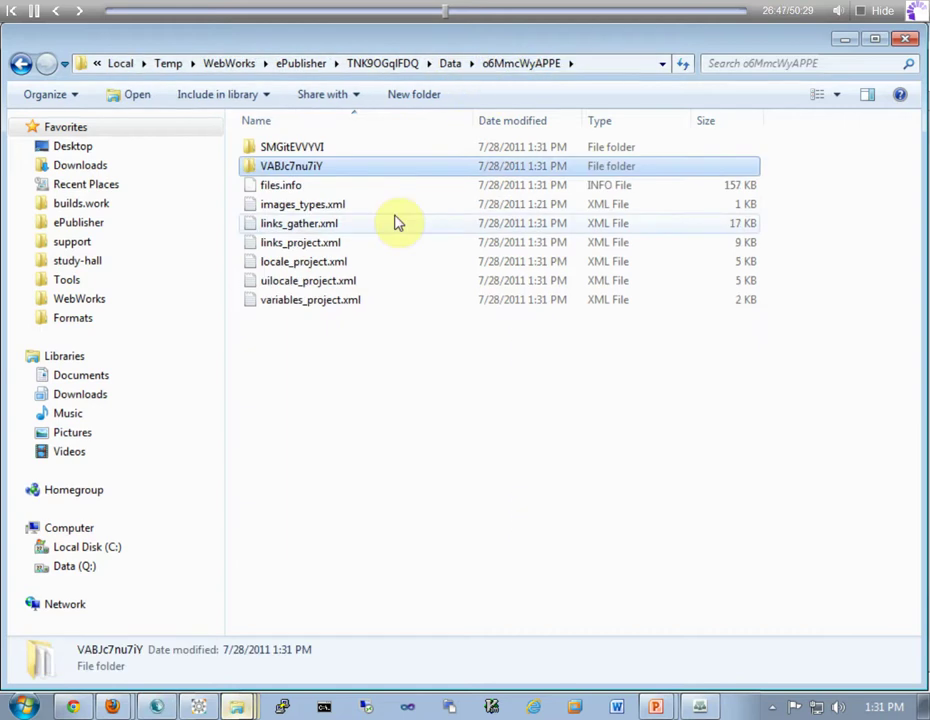
Open VABJc7nu7iY's 83hB6MI-_NY folder, select Word.wif, then go back up to VABJc7nu7iY
{"action": "left_click", "coordinate": [293, 150]}
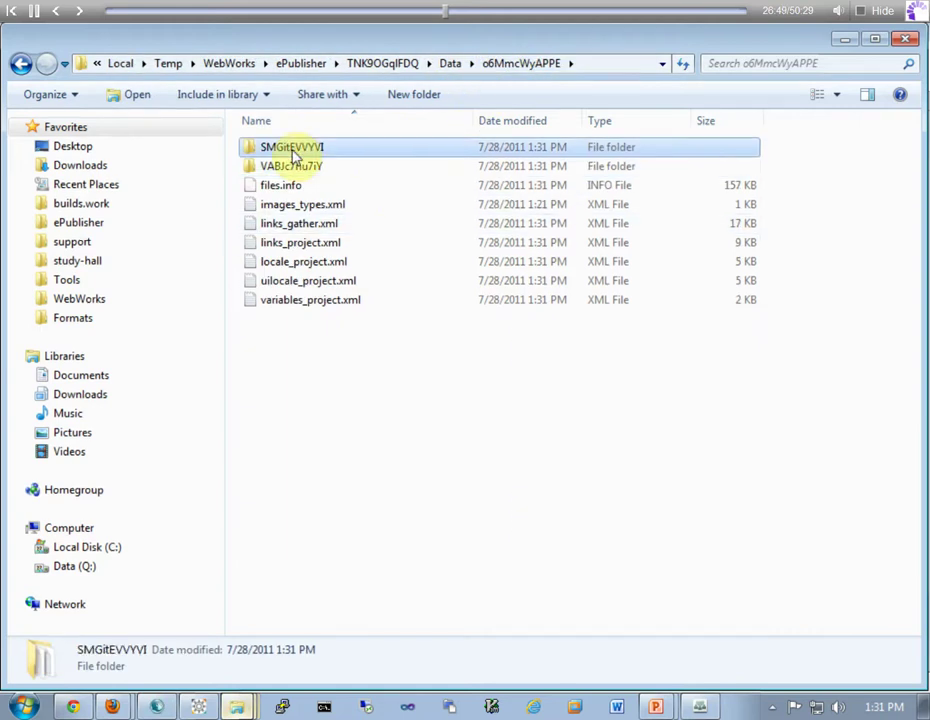
{"action": "double_click", "coordinate": [295, 149]}
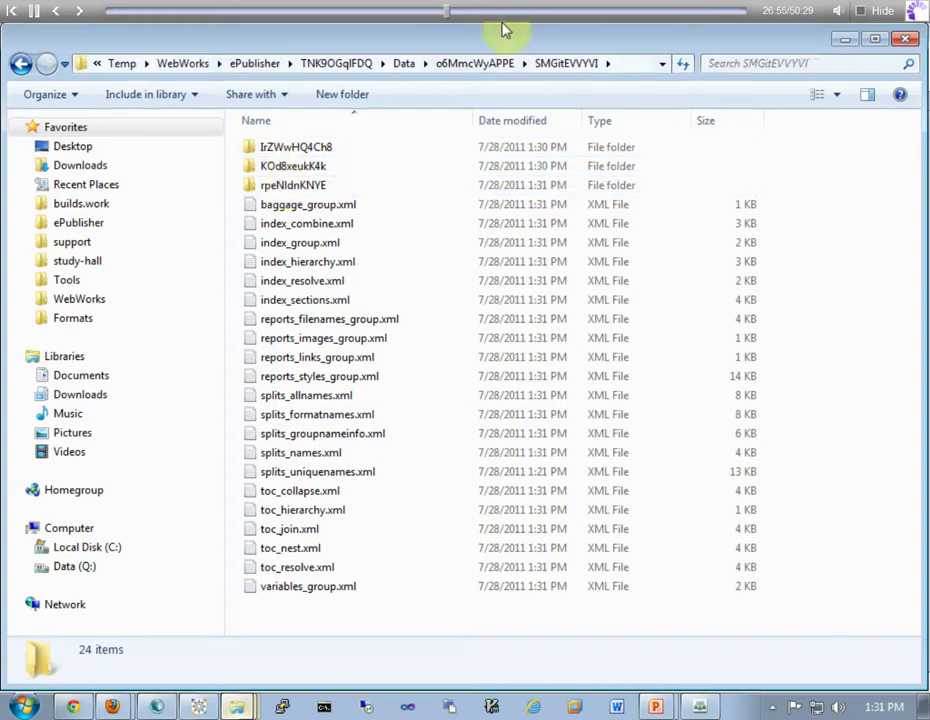
{"action": "left_click", "coordinate": [482, 64]}
{"action": "double_click", "coordinate": [303, 168]}
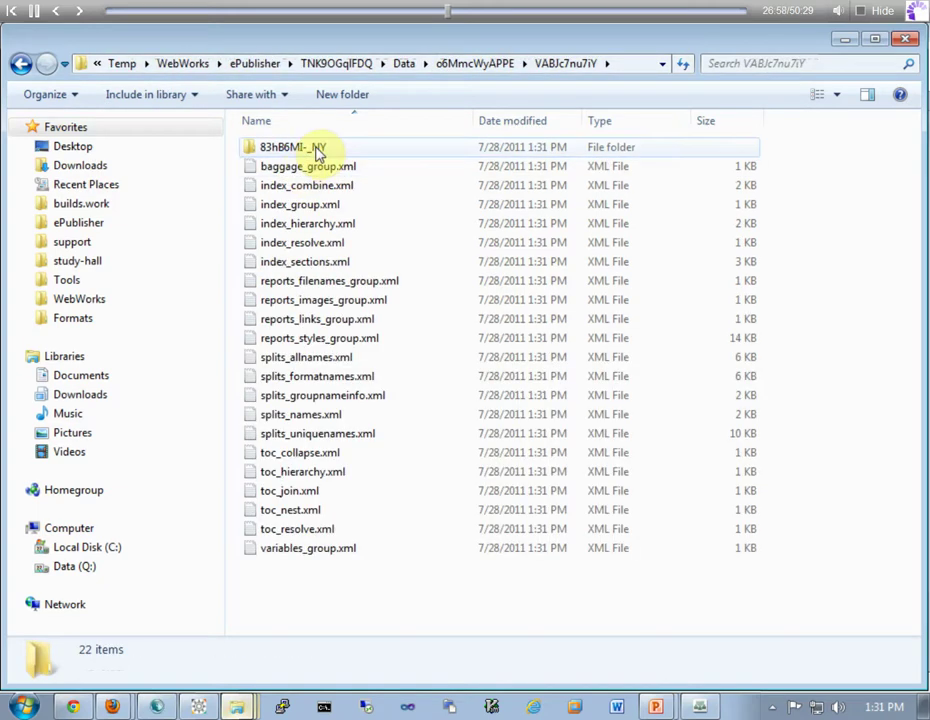
{"action": "double_click", "coordinate": [316, 149]}
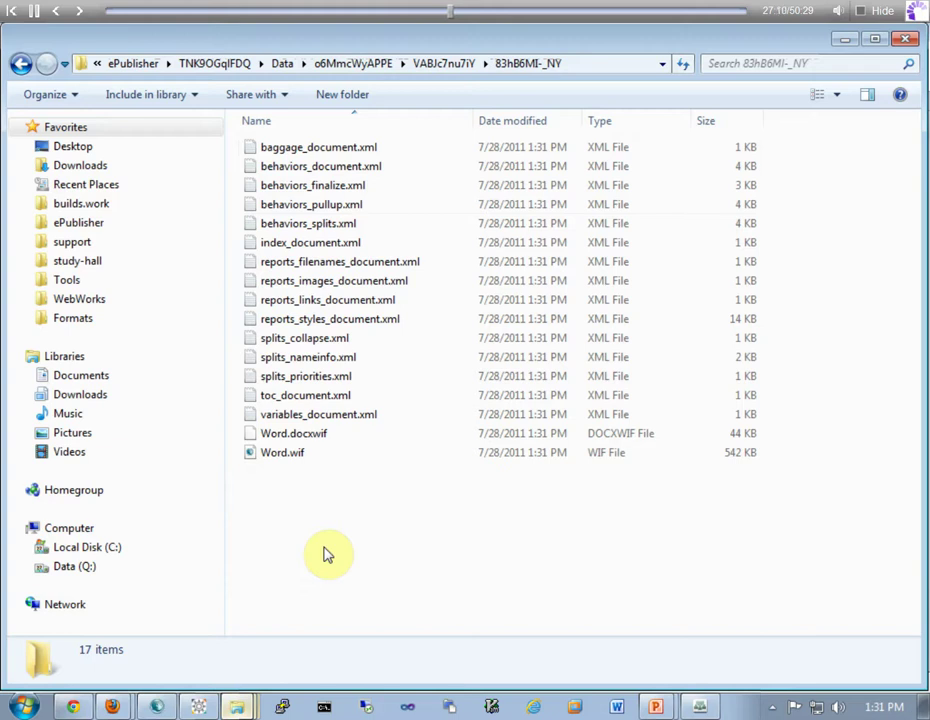
{"action": "left_click", "coordinate": [266, 453]}
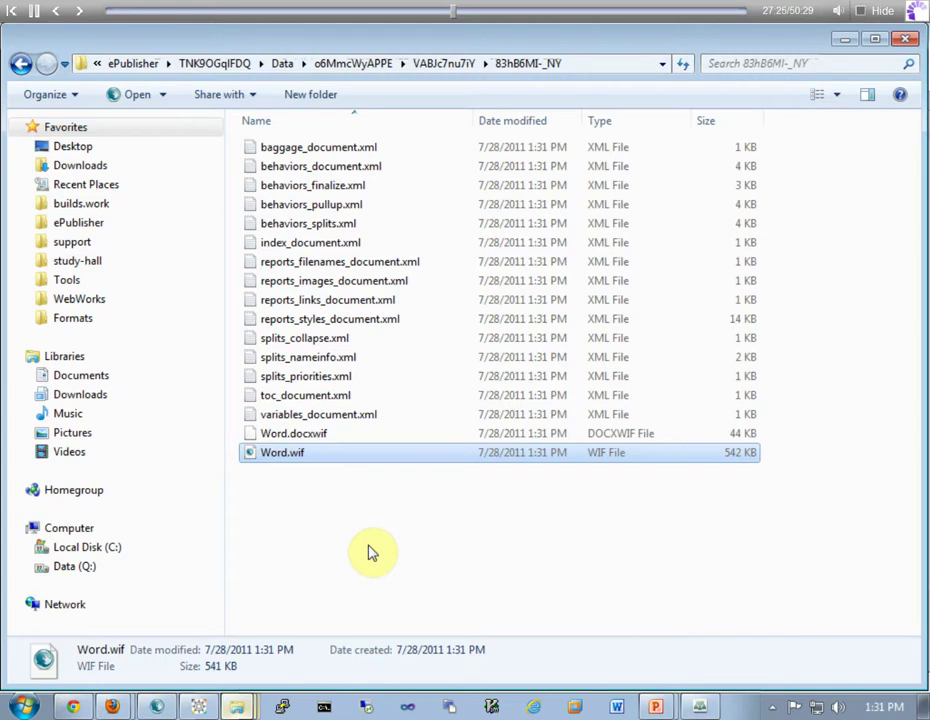
{"action": "left_click", "coordinate": [448, 63]}
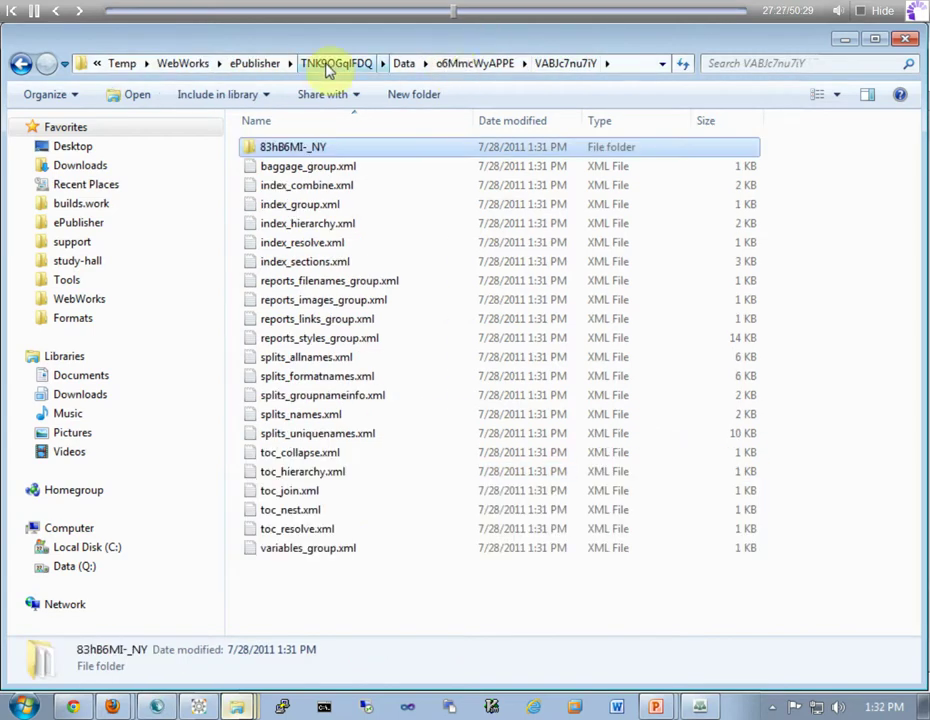
Open SMGitEVVYVI's IrZWwHQ4Ch8 folder and select its DITA.wif file
{"action": "left_click", "coordinate": [445, 64]}
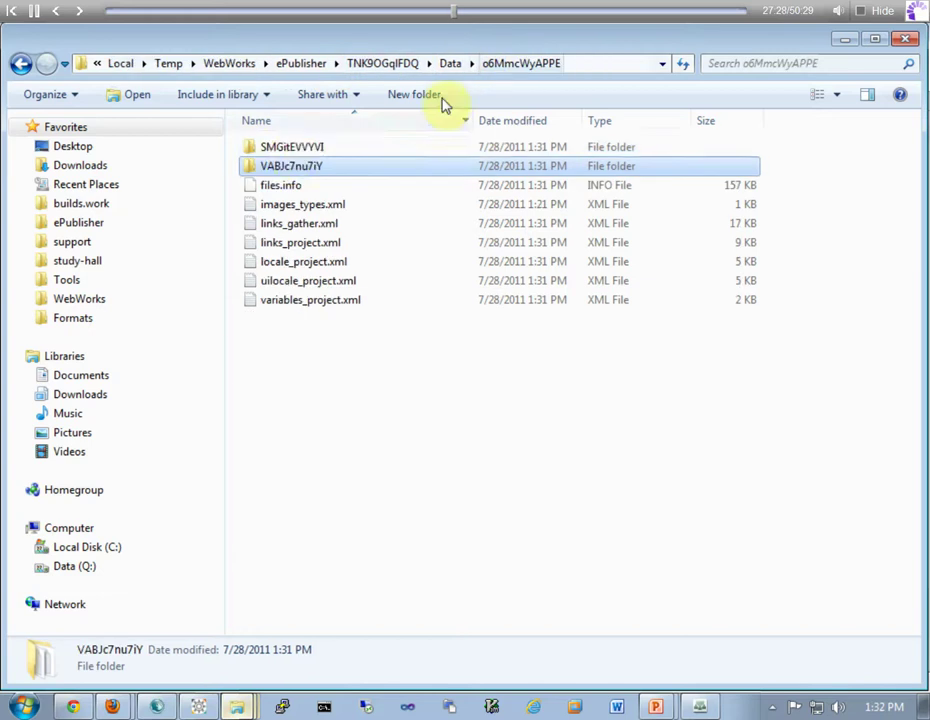
{"action": "double_click", "coordinate": [270, 148]}
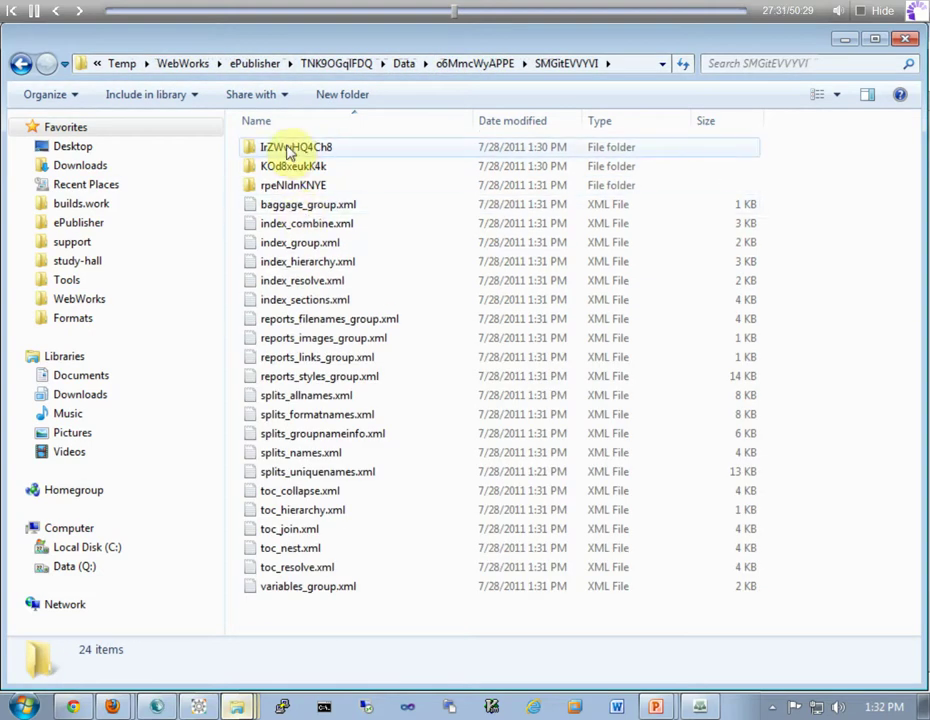
{"action": "double_click", "coordinate": [270, 149]}
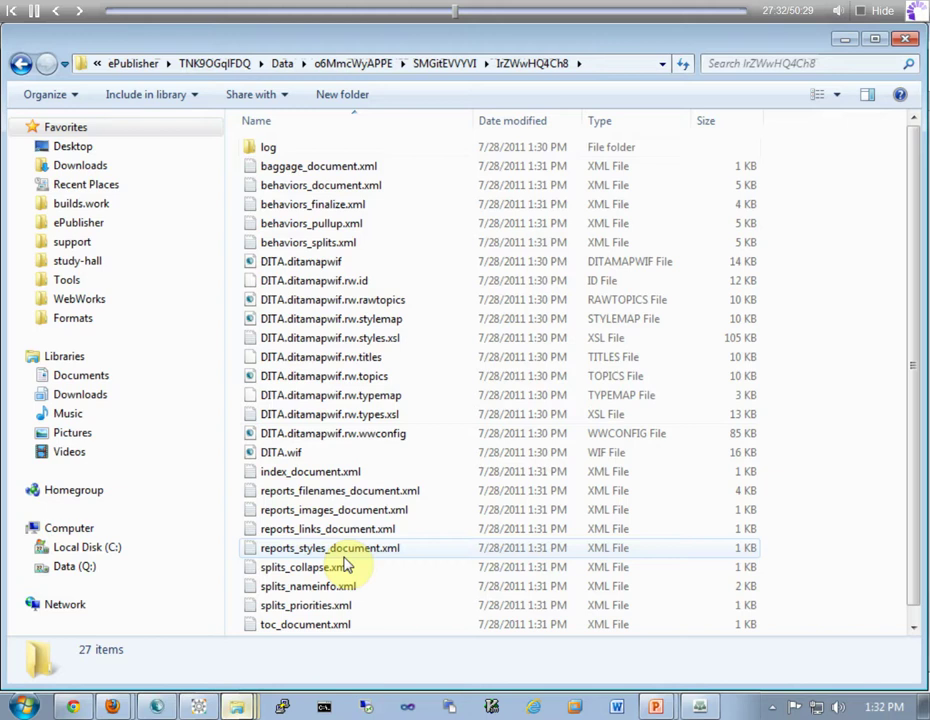
{"action": "scroll", "coordinate": [390, 502], "scroll_direction": "down", "scroll_amount": 1}
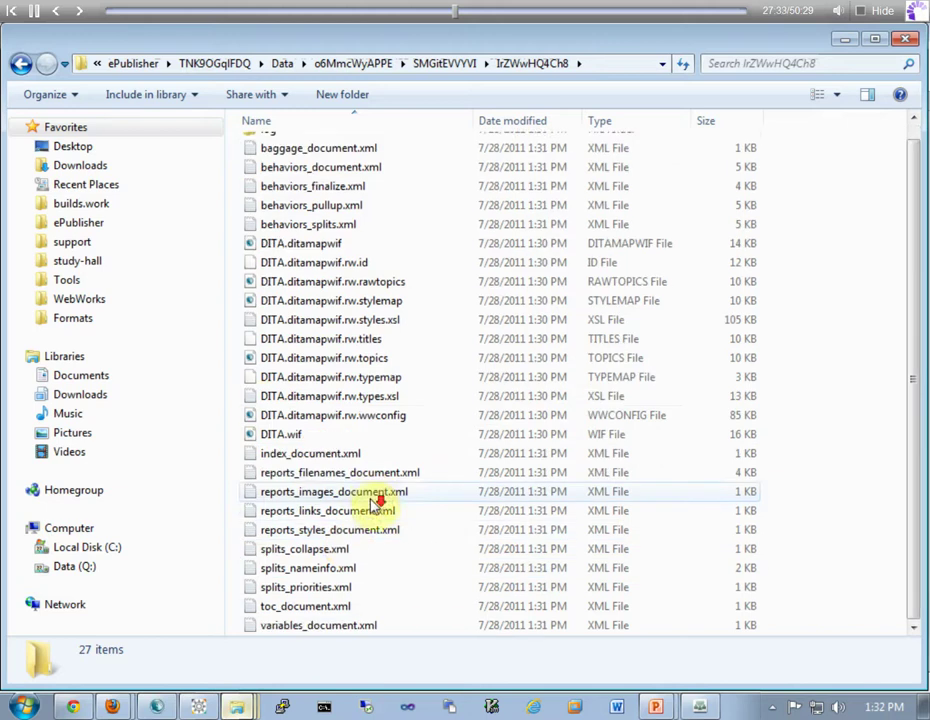
{"action": "left_click", "coordinate": [290, 434]}
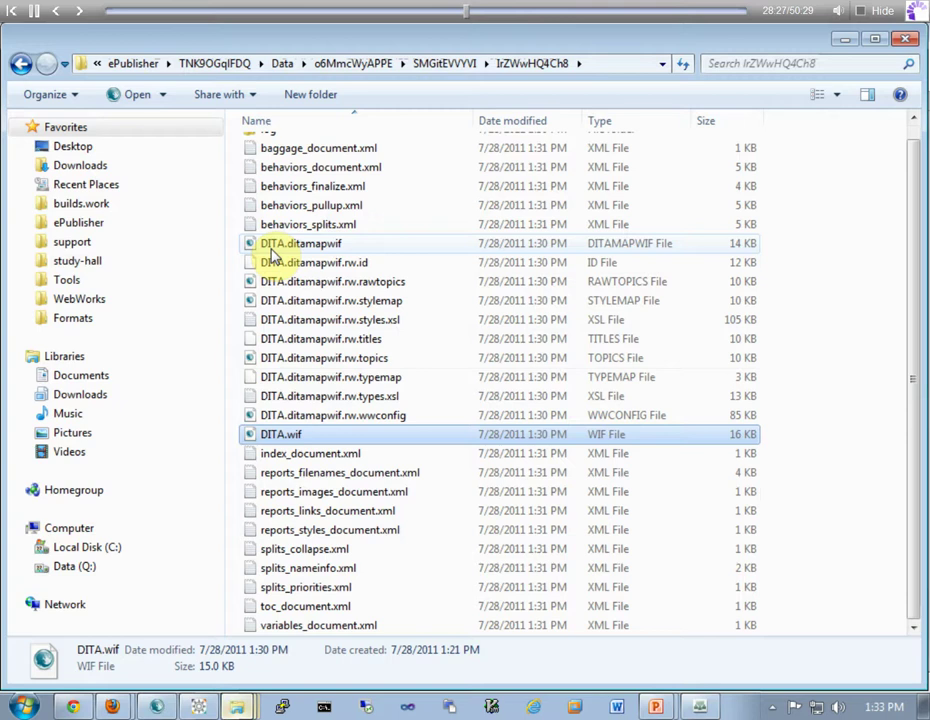
Review FrameMaker.wif, FrameMaker.nmif and FrameMaker.tmif in the KOd8xeukK4k folder
{"action": "left_click", "coordinate": [457, 63]}
{"action": "double_click", "coordinate": [284, 170]}
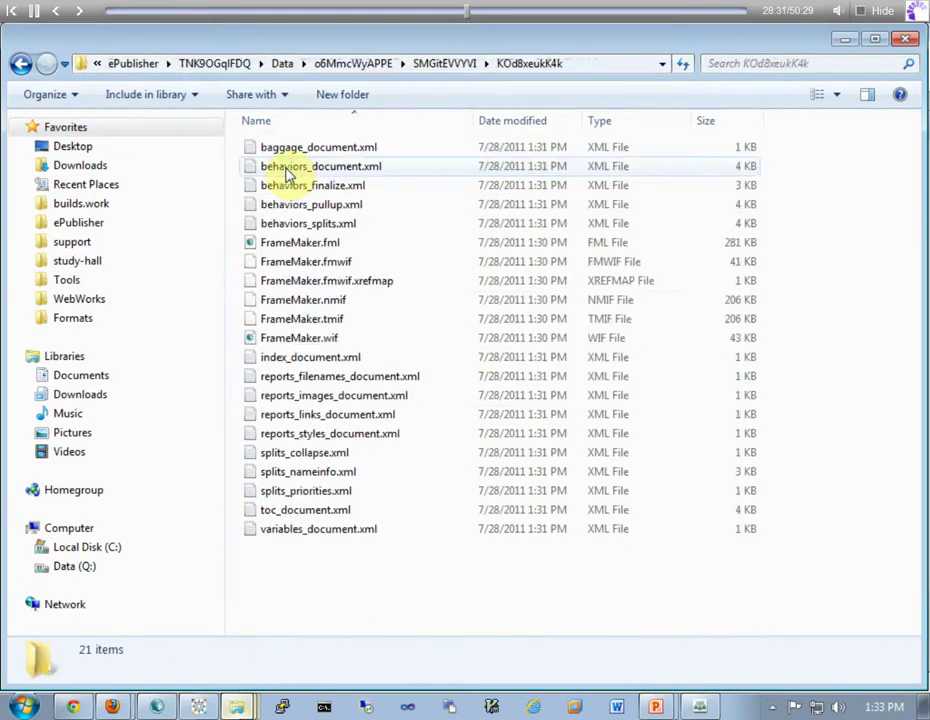
{"action": "left_click", "coordinate": [298, 340]}
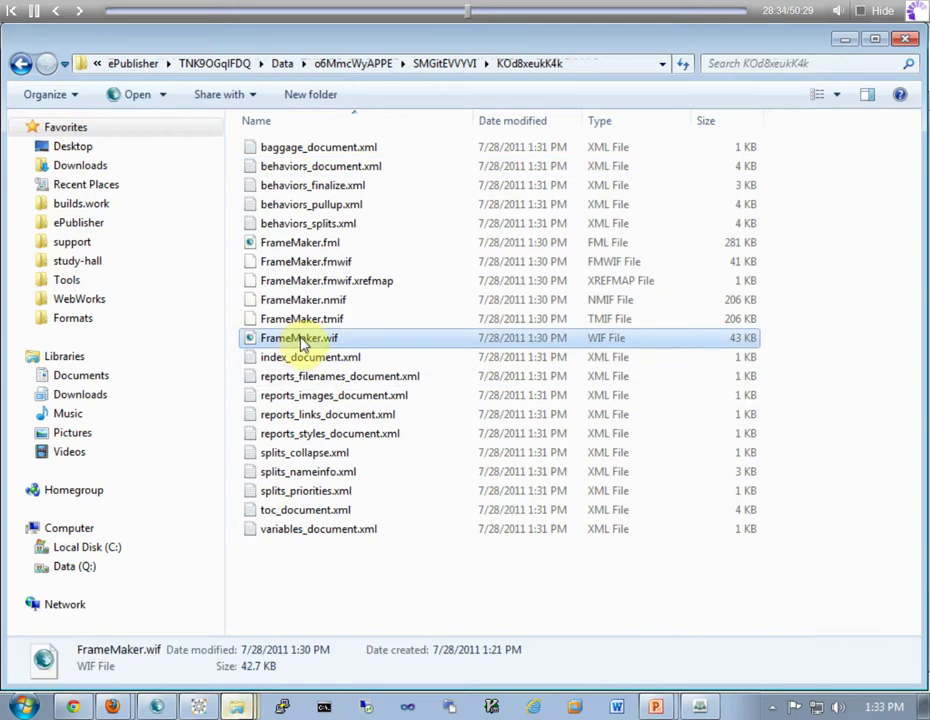
{"action": "left_click", "coordinate": [333, 302]}
{"action": "left_click", "coordinate": [333, 321]}
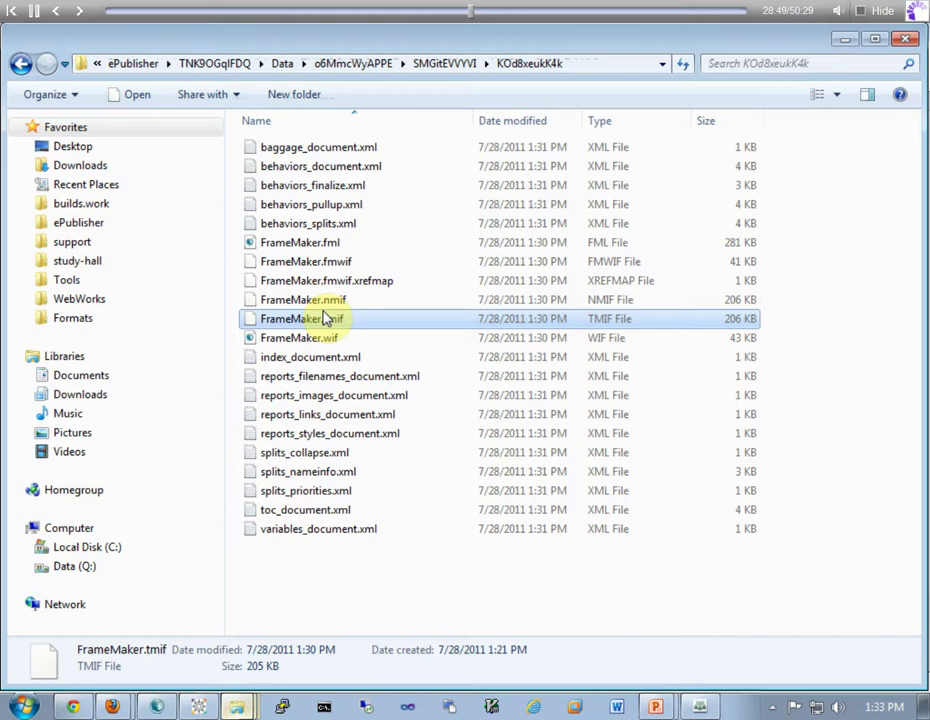
Open the rpeNIdnKNYE folder under SMGitEVVYVI and select Word.wif
{"action": "left_click", "coordinate": [455, 66]}
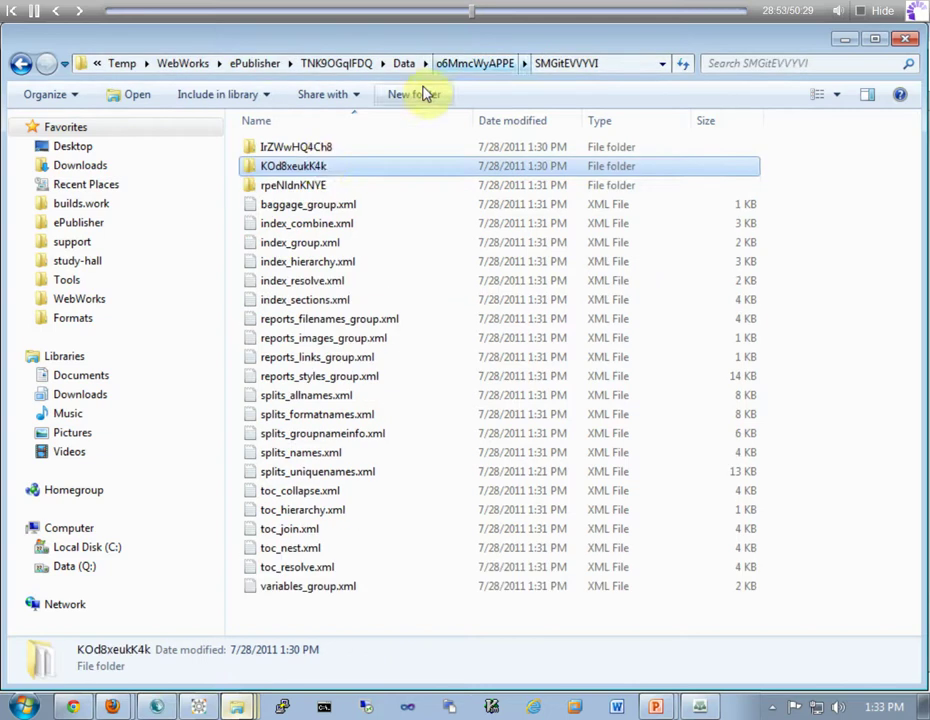
{"action": "double_click", "coordinate": [320, 150]}
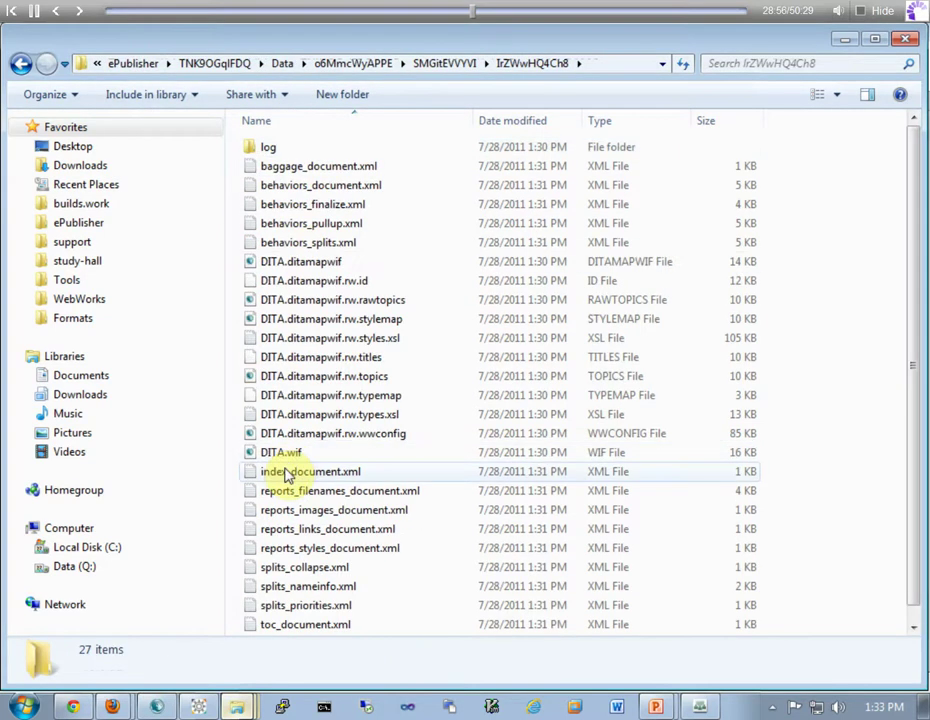
{"action": "left_click", "coordinate": [440, 64]}
{"action": "double_click", "coordinate": [290, 186]}
{"action": "left_click", "coordinate": [310, 453]}
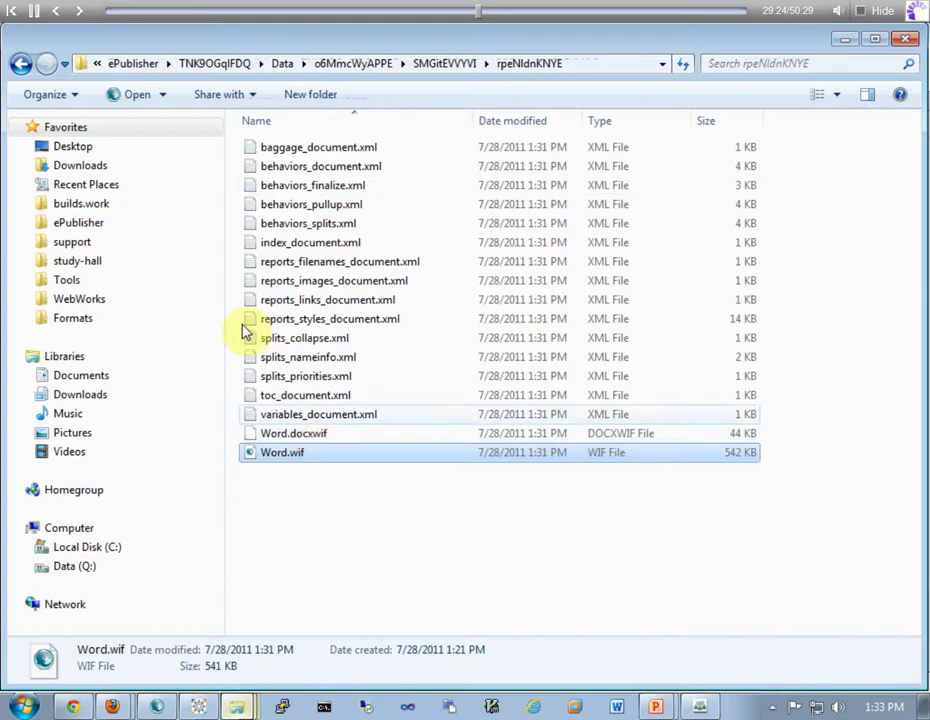
Select FrameMaker.fmwif in the KOd8xeukK4k folder
{"action": "left_click", "coordinate": [466, 64]}
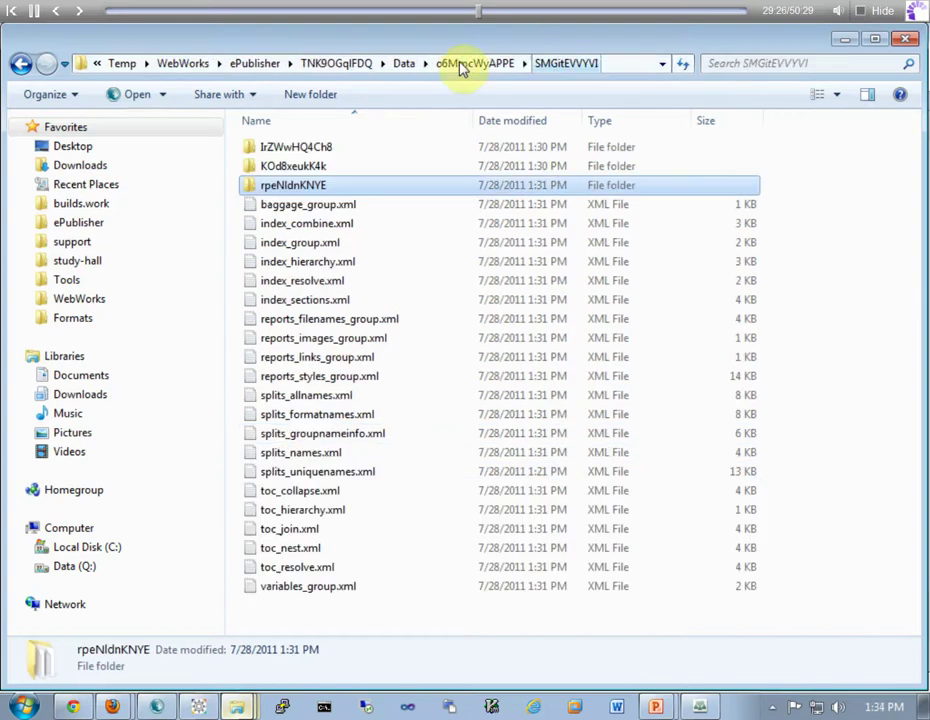
{"action": "double_click", "coordinate": [330, 168]}
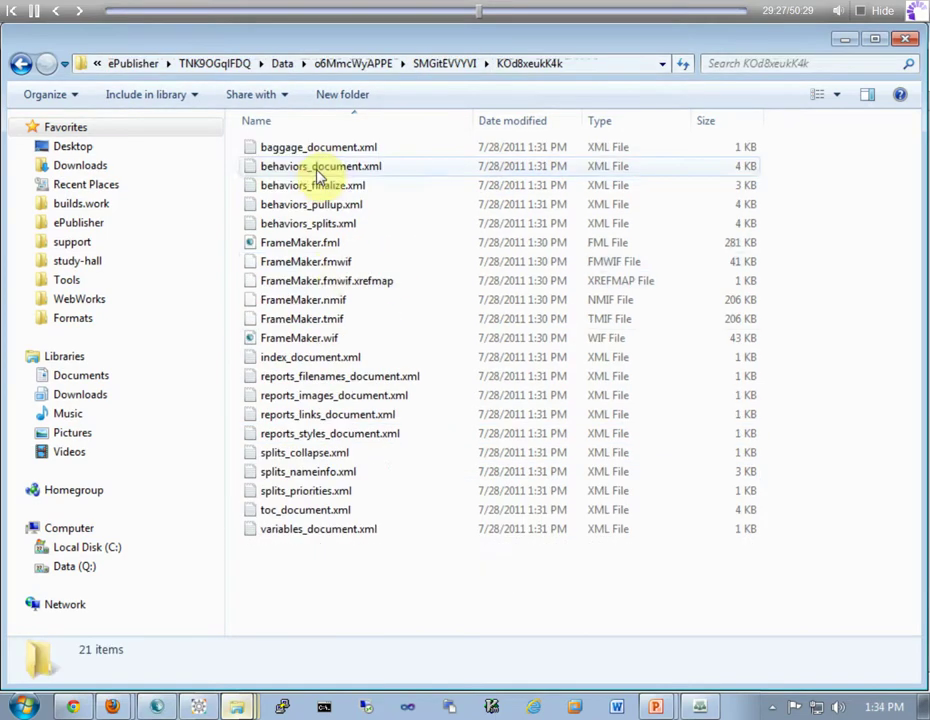
{"action": "left_click", "coordinate": [330, 263]}
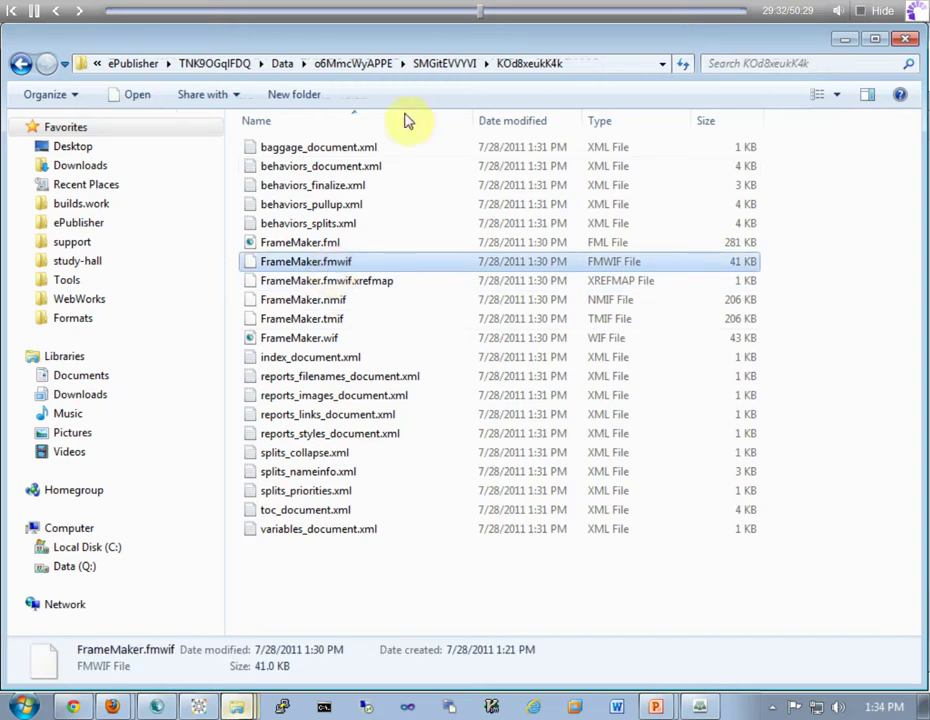
Return to the IrZWwHQ4Ch8 folder and select DITA.ditamapwif
{"action": "left_click", "coordinate": [432, 60]}
{"action": "double_click", "coordinate": [311, 150]}
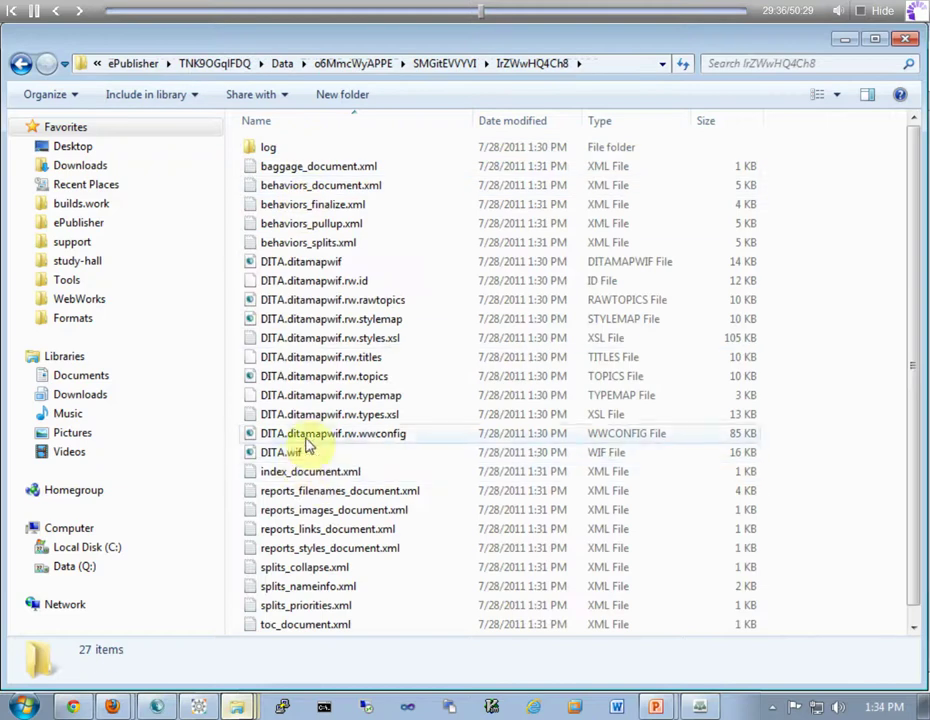
{"action": "left_click", "coordinate": [305, 263]}
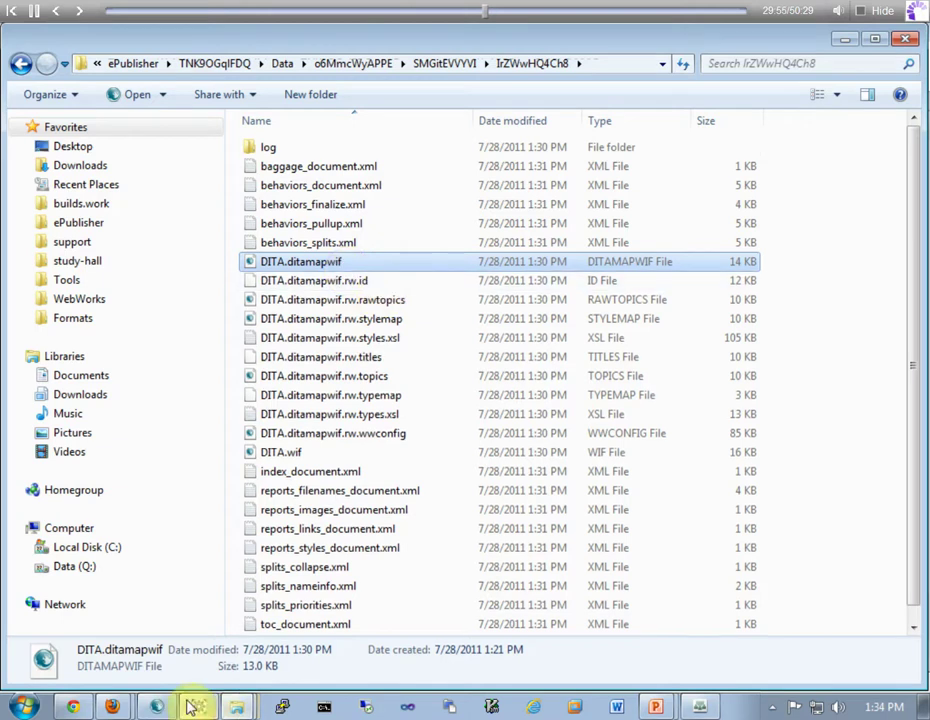
Show the 'Duplicating the original document' shape on Creately's Distinct Phases diagram, then return to Explorer
{"action": "left_click", "coordinate": [62, 706]}
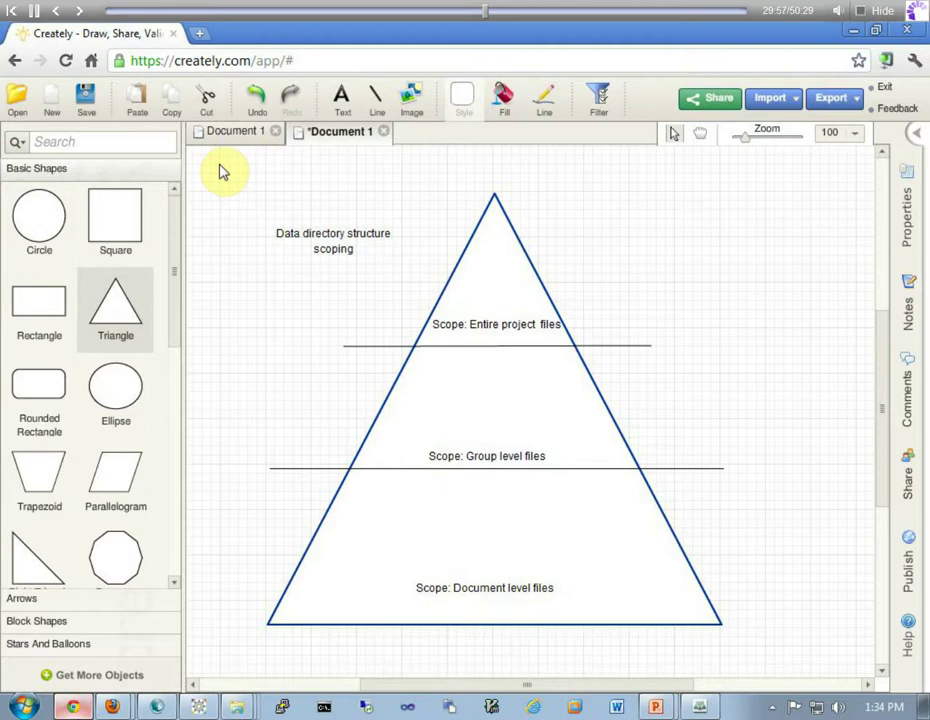
{"action": "left_click", "coordinate": [224, 137]}
{"action": "left_click", "coordinate": [641, 407]}
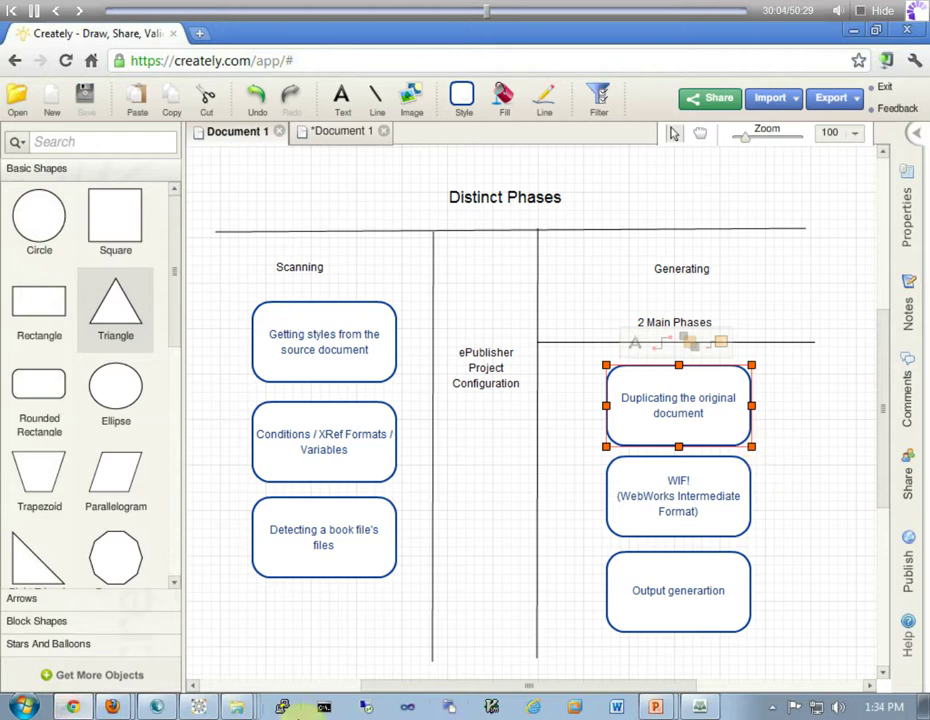
{"action": "left_click", "coordinate": [237, 708]}
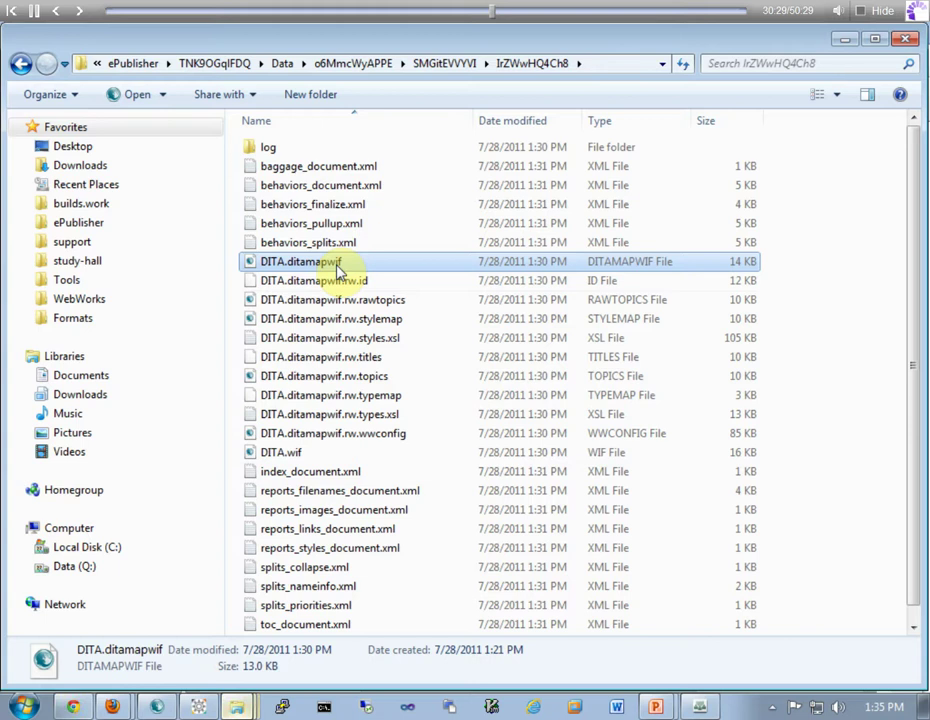
Check FrameMaker.fmwif and Word.docxwif in their job folders, then return to the Creately diagram
{"action": "left_click", "coordinate": [463, 63]}
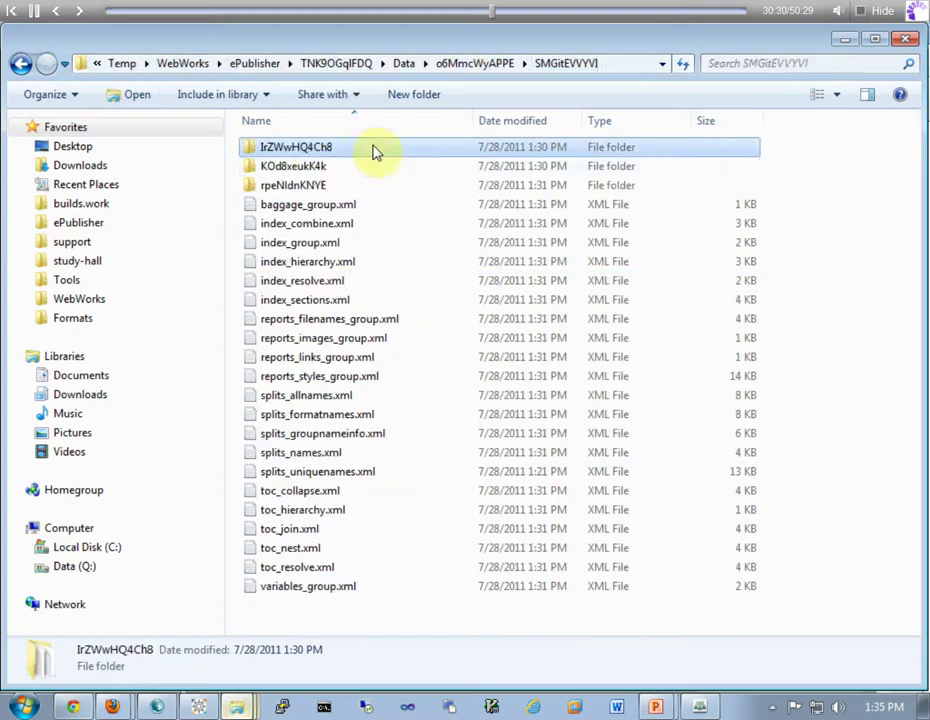
{"action": "double_click", "coordinate": [318, 166]}
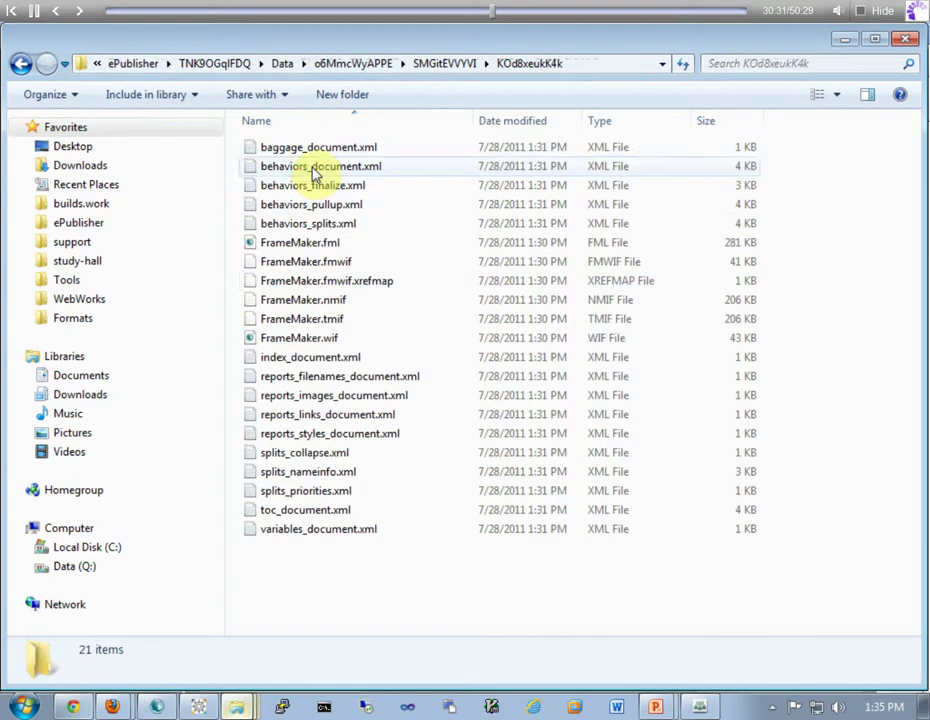
{"action": "left_click", "coordinate": [332, 262]}
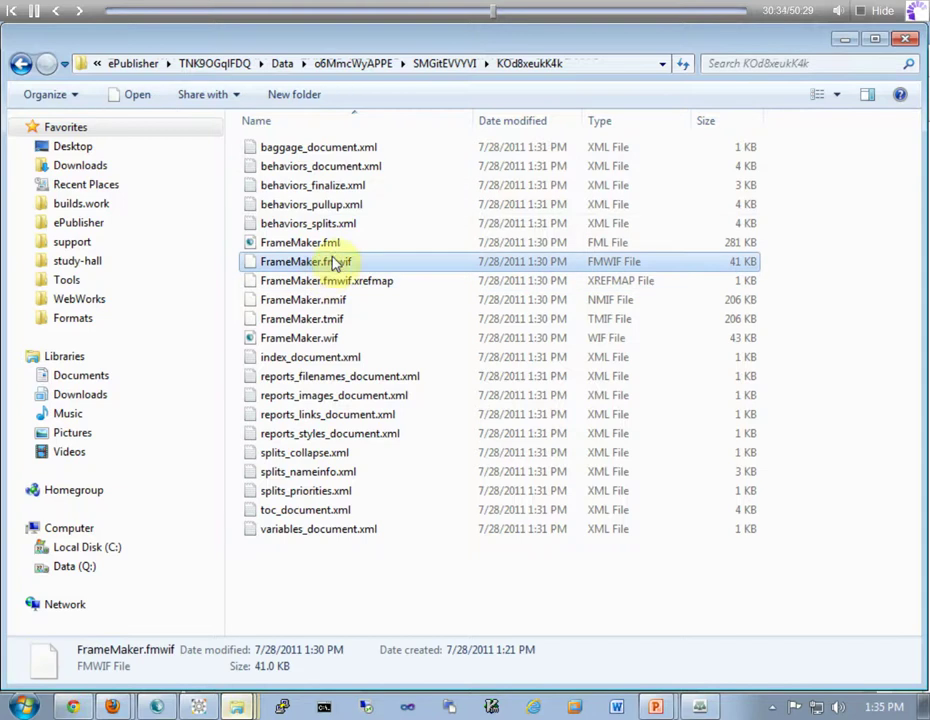
{"action": "left_click", "coordinate": [446, 64]}
{"action": "double_click", "coordinate": [260, 185]}
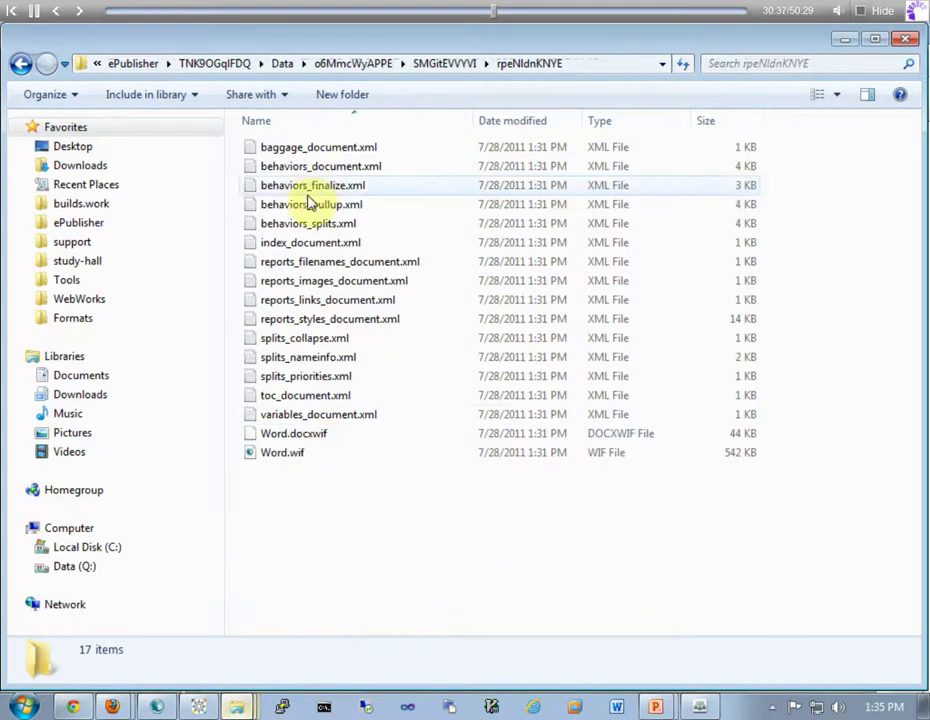
{"action": "left_click", "coordinate": [318, 436]}
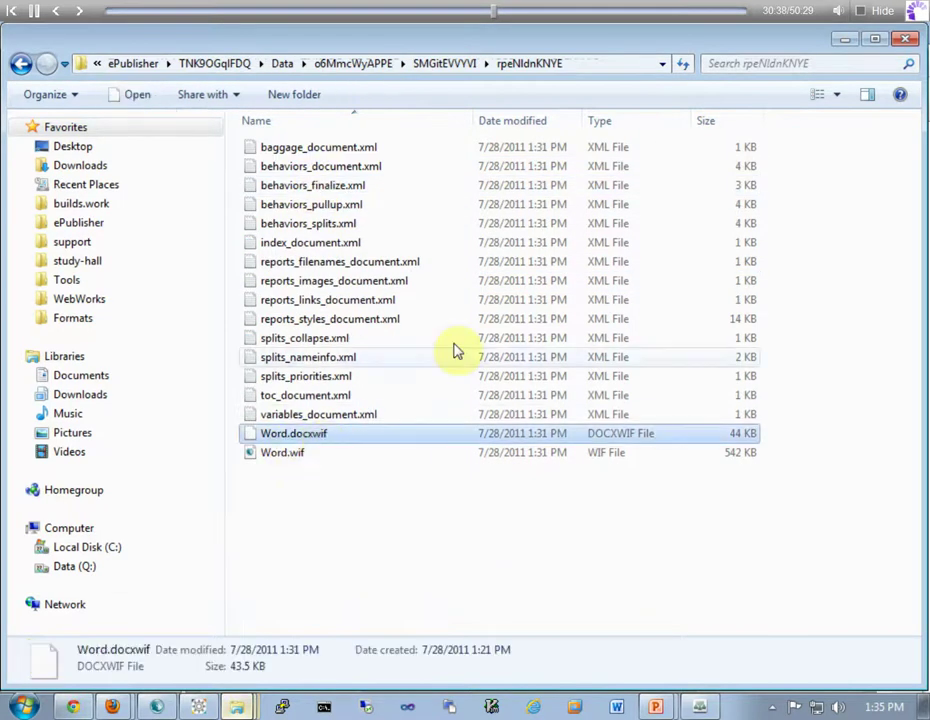
{"action": "left_click", "coordinate": [73, 707]}
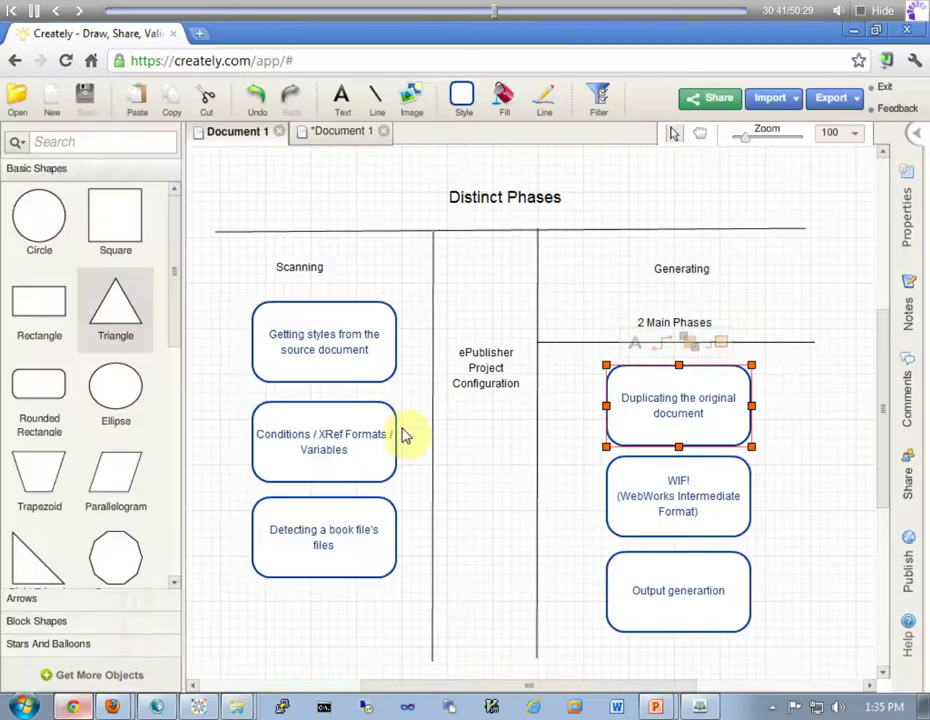
{"action": "left_click", "coordinate": [471, 566]}
{"action": "left_click", "coordinate": [698, 413]}
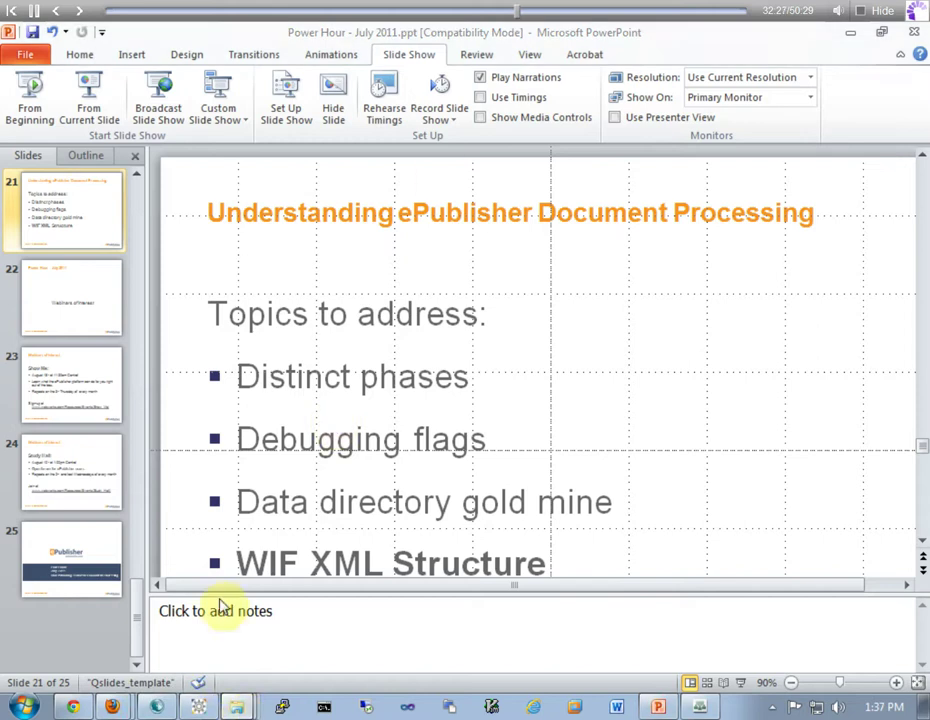
Open Word.wif from the Word job folder in Komodo Edit, dismissing the large-file warning
{"action": "left_click", "coordinate": [236, 707]}
{"action": "left_click", "coordinate": [340, 596]}
{"action": "left_click", "coordinate": [292, 455]}
{"action": "right_click", "coordinate": [285, 463]}
{"action": "left_click", "coordinate": [266, 457]}
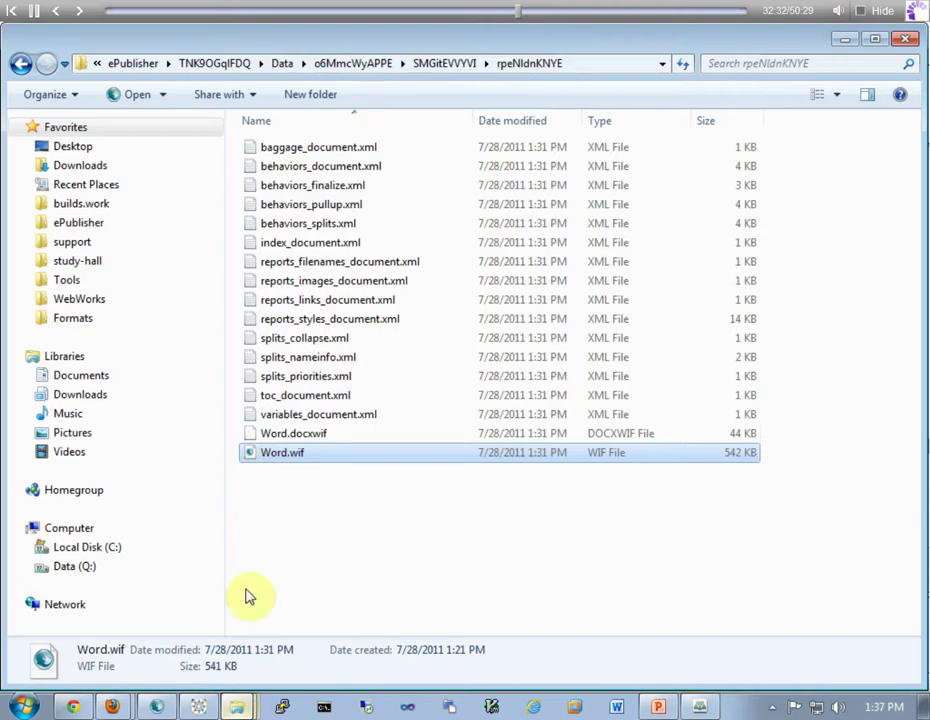
{"action": "left_click_drag", "start_coordinate": [195, 706], "coordinate": [328, 343]}
{"action": "left_click", "coordinate": [462, 434]}
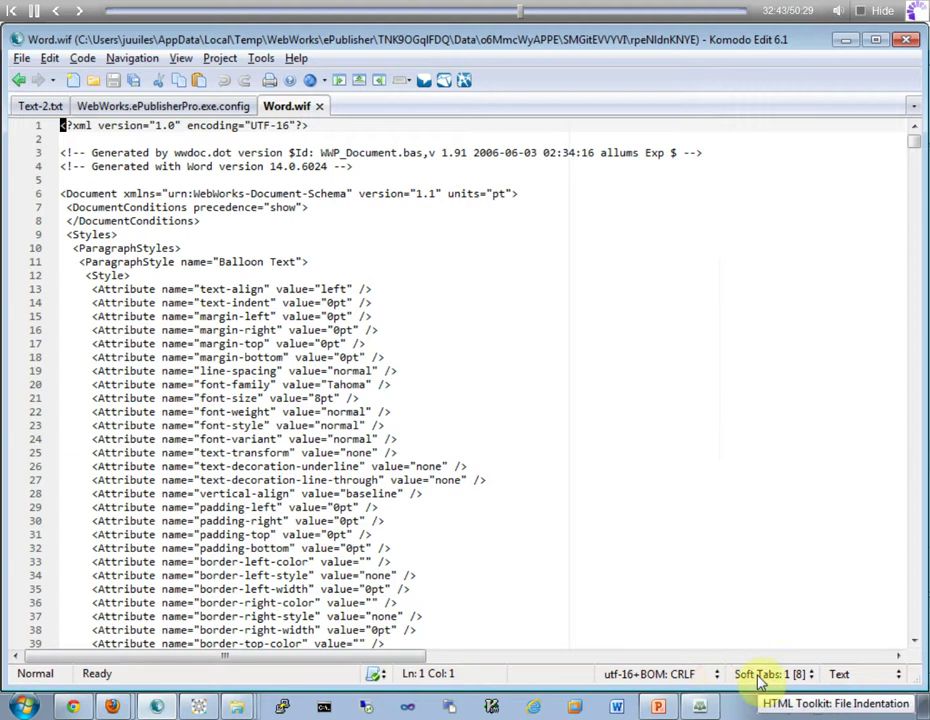
Set Word.wif's language to XML in Komodo Edit and place the caret on line 26
{"action": "left_click", "coordinate": [880, 675]}
{"action": "left_click", "coordinate": [827, 580]}
{"action": "left_click", "coordinate": [462, 467]}
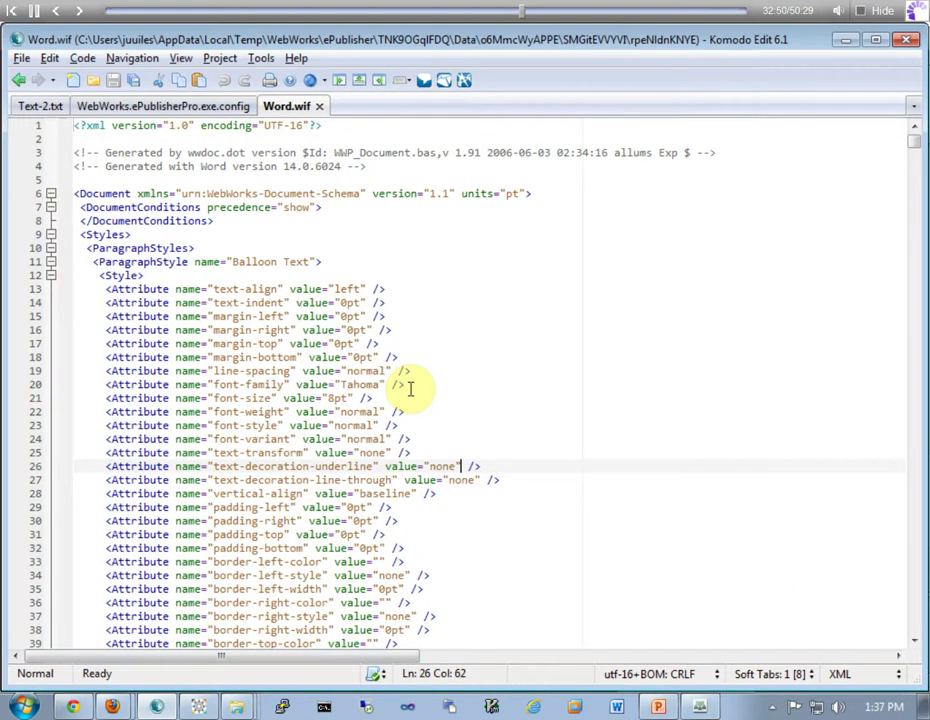
{"action": "left_click", "coordinate": [234, 705]}
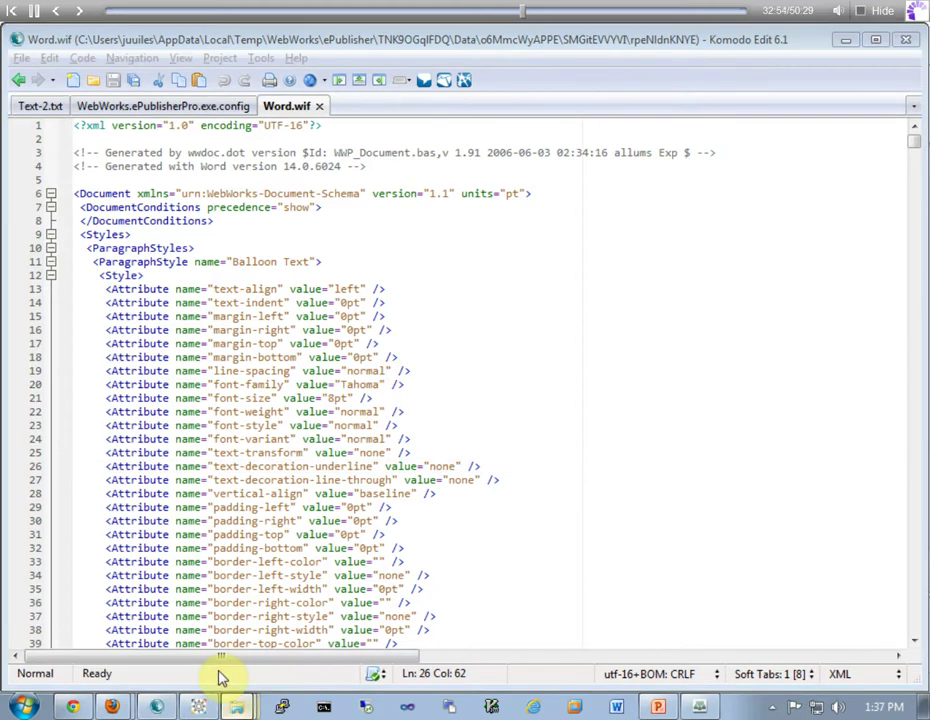
Open FrameMaker.wif from the SMGitEVVYVI FrameMaker job folder in Komodo Edit
{"action": "left_click", "coordinate": [216, 671]}
{"action": "left_click", "coordinate": [472, 64]}
{"action": "double_click", "coordinate": [323, 166]}
{"action": "left_click", "coordinate": [280, 340]}
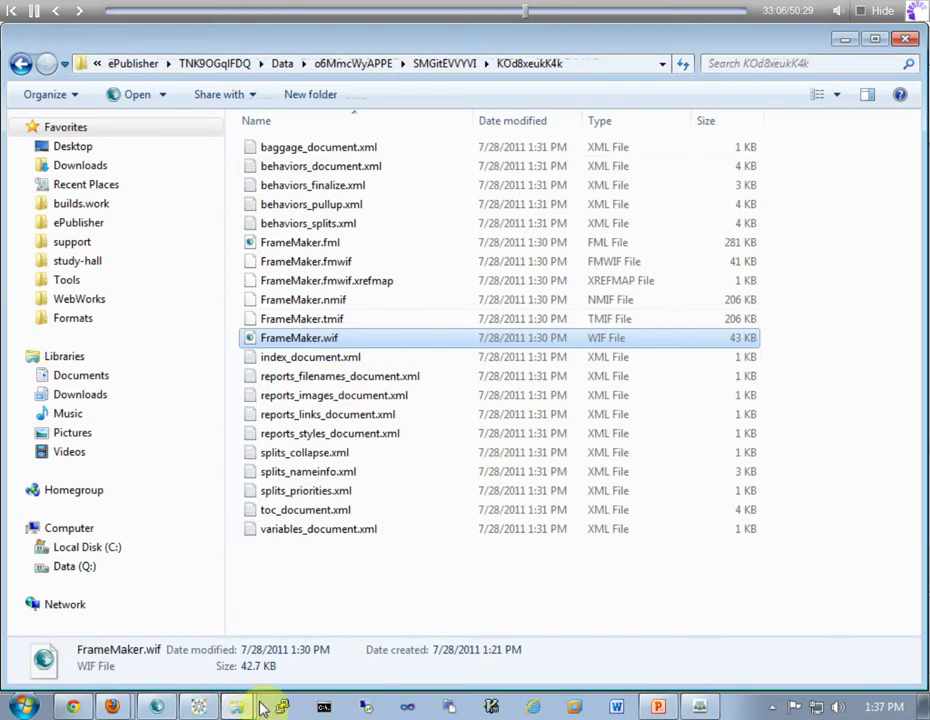
{"action": "left_click", "coordinate": [237, 707]}
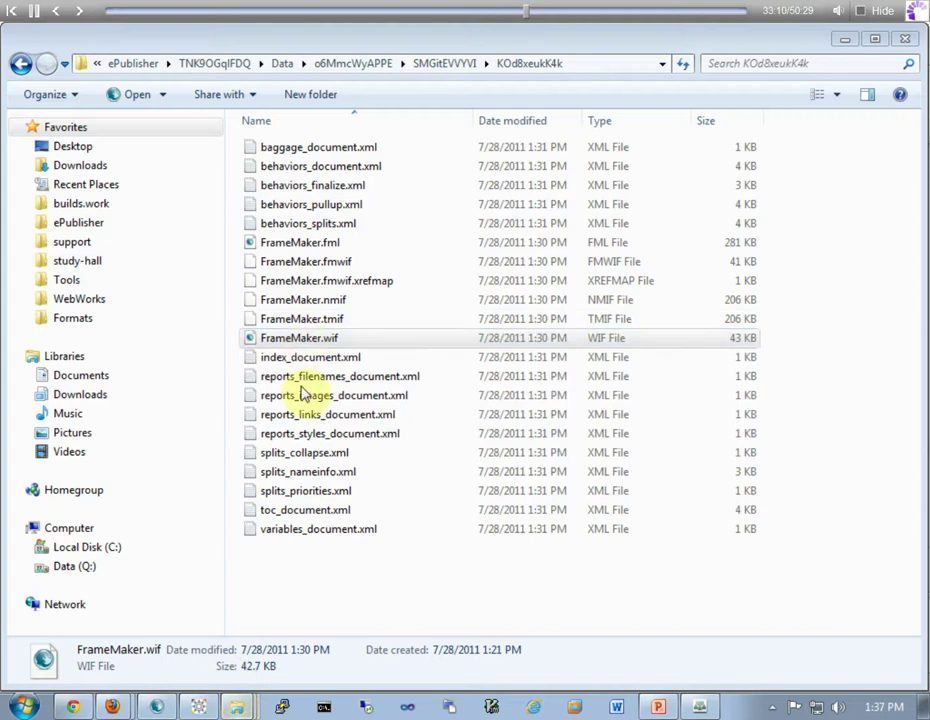
{"action": "left_click", "coordinate": [152, 706]}
{"action": "scroll", "coordinate": [332, 477], "scroll_direction": "down", "scroll_amount": 2}
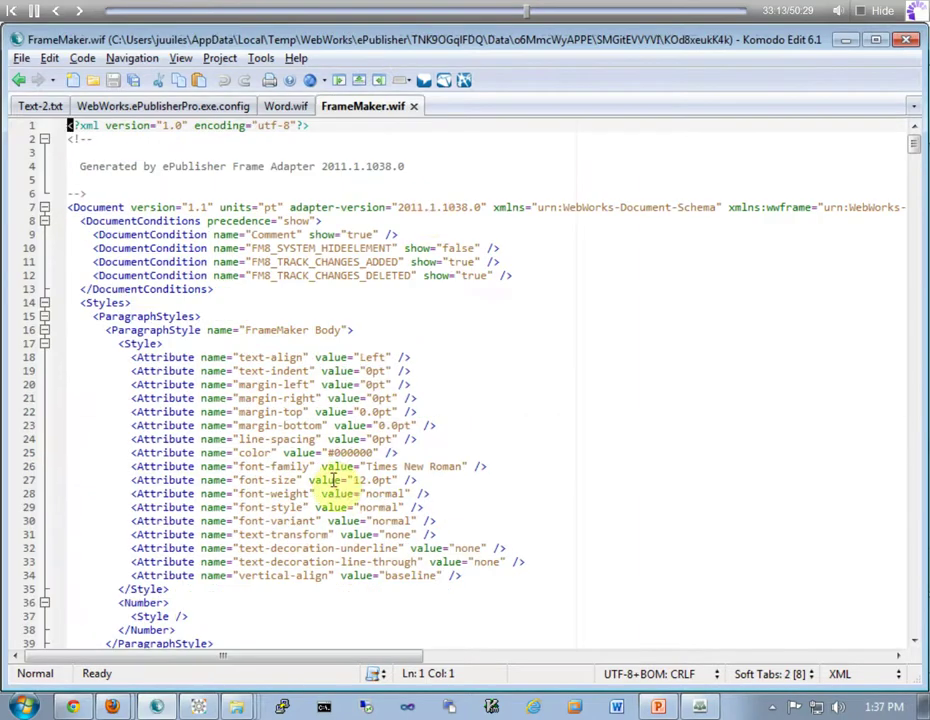
Drag DITA.wif from the SMGitEVVYVI DITA job folder into Komodo Edit
{"action": "left_click", "coordinate": [235, 706]}
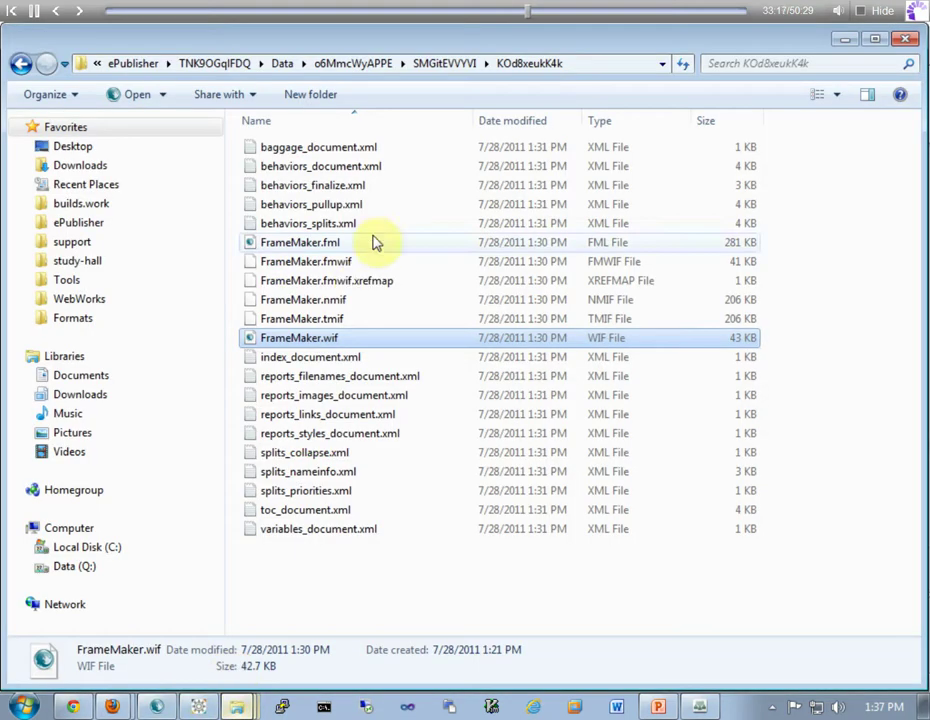
{"action": "left_click", "coordinate": [455, 64]}
{"action": "double_click", "coordinate": [305, 147]}
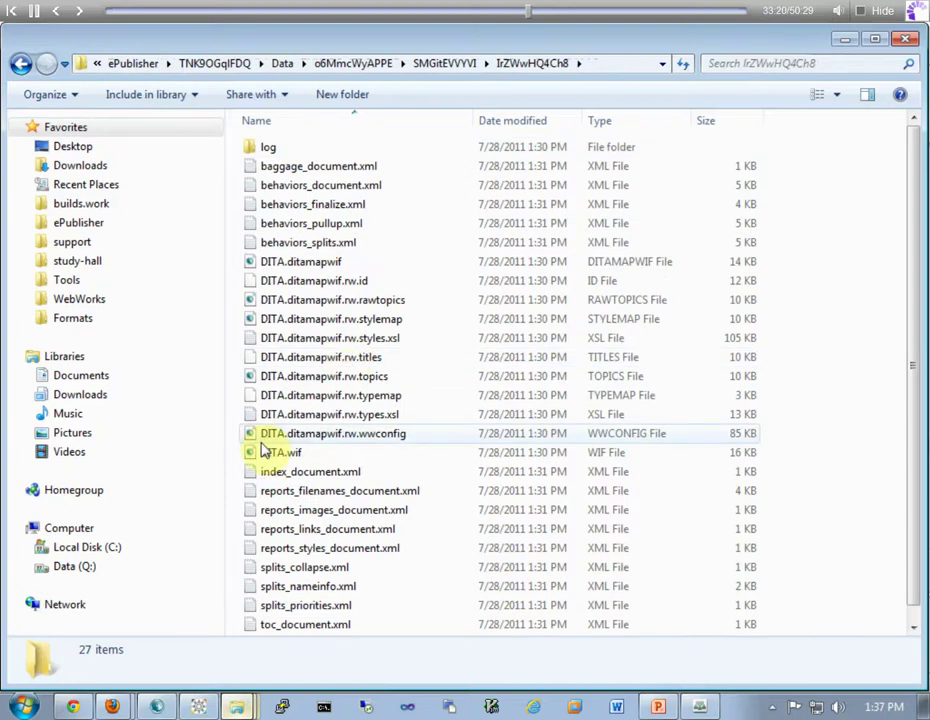
{"action": "left_click", "coordinate": [247, 458]}
{"action": "left_click", "coordinate": [157, 707]}
{"action": "left_click_drag", "start_coordinate": [157, 707], "coordinate": [353, 353]}
{"action": "left_click", "coordinate": [398, 260]}
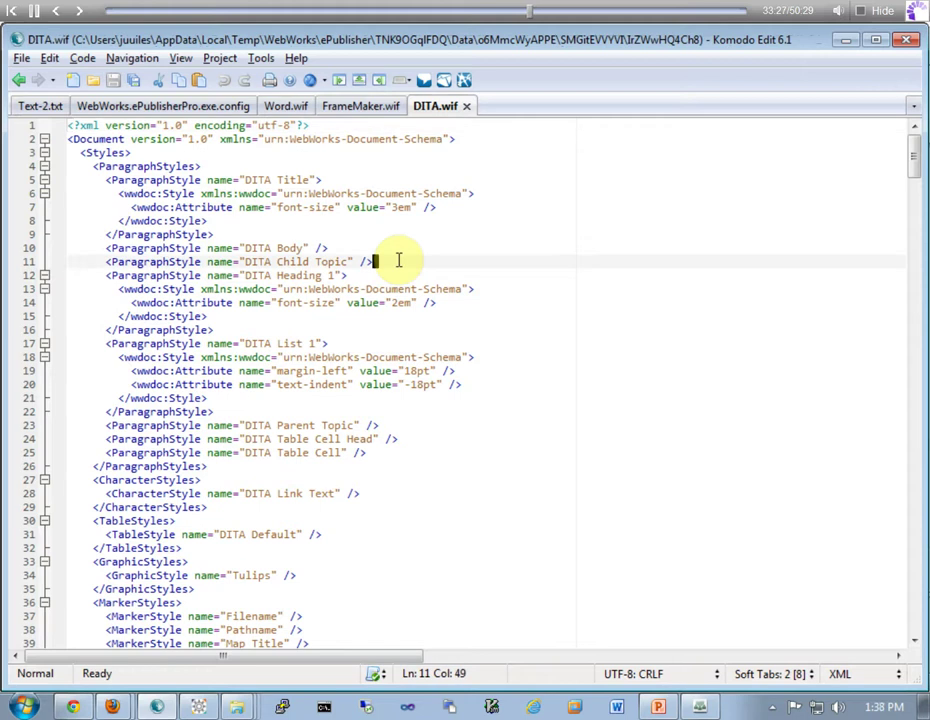
Fold the Styles and Content blocks in DITA.wif and FrameMaker.wif, then Word.wif's Styles block
{"action": "left_click", "coordinate": [385, 271]}
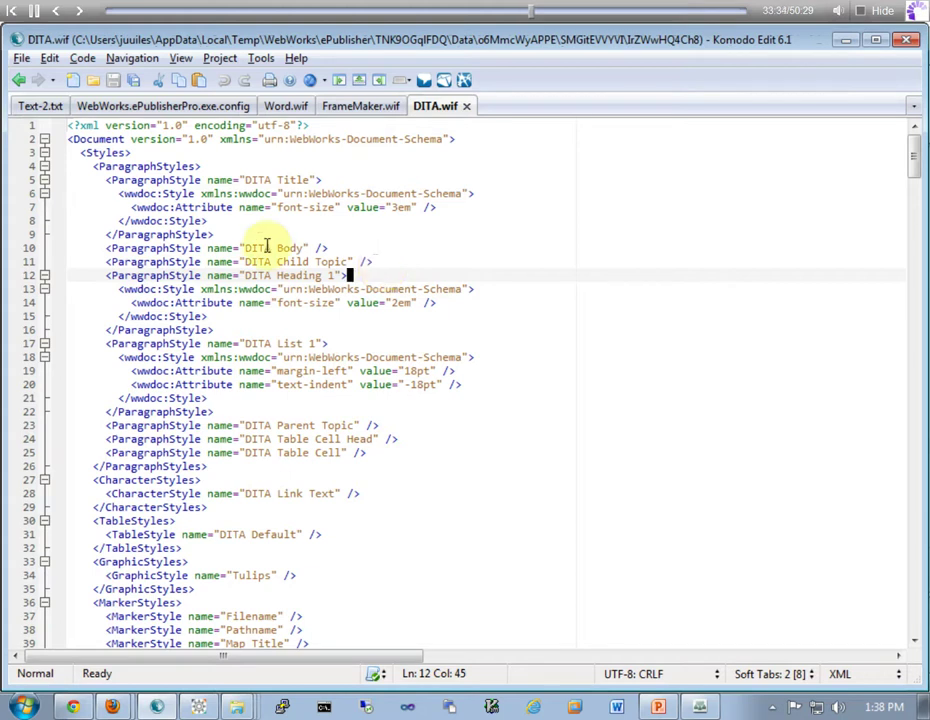
{"action": "left_click", "coordinate": [44, 152]}
{"action": "left_click", "coordinate": [44, 166]}
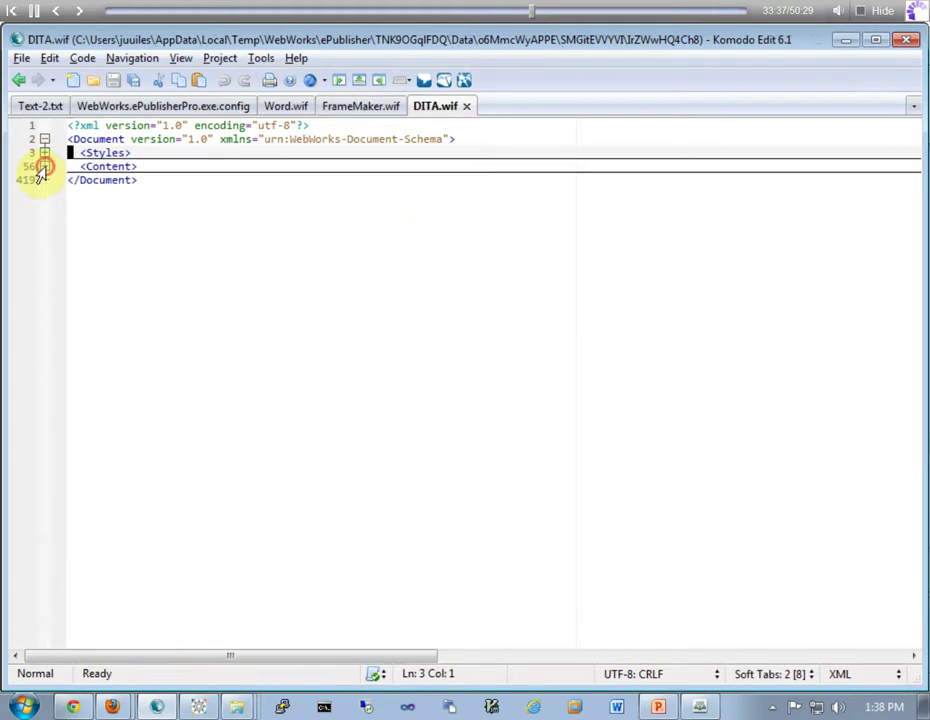
{"action": "left_click", "coordinate": [365, 105]}
{"action": "left_click", "coordinate": [44, 248]}
{"action": "left_click", "coordinate": [44, 262]}
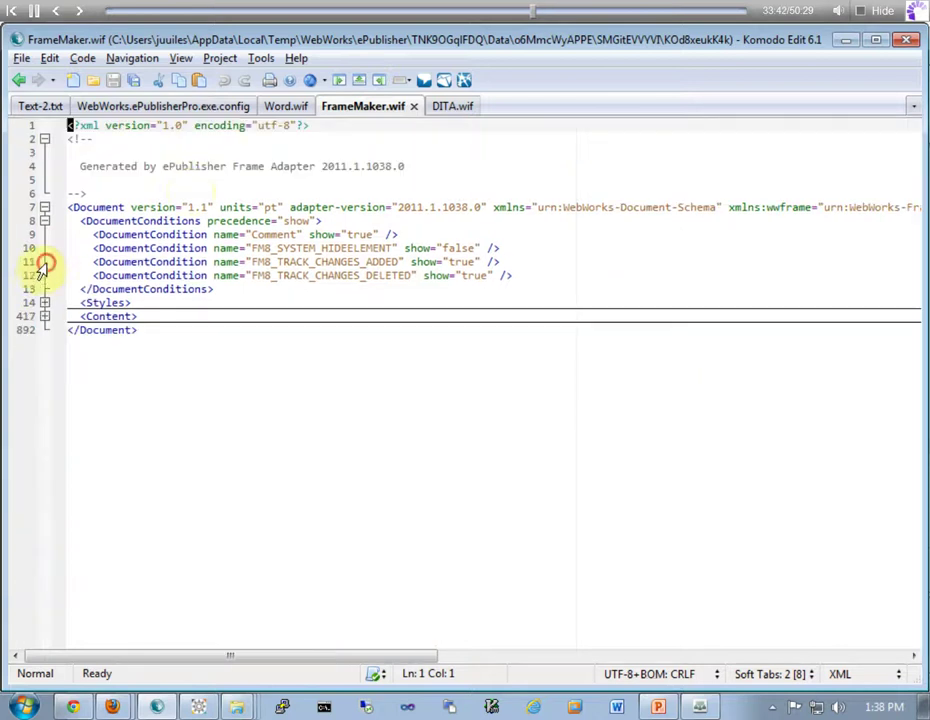
{"action": "left_click", "coordinate": [288, 107]}
{"action": "left_click", "coordinate": [49, 194]}
{"action": "left_click", "coordinate": [50, 208]}
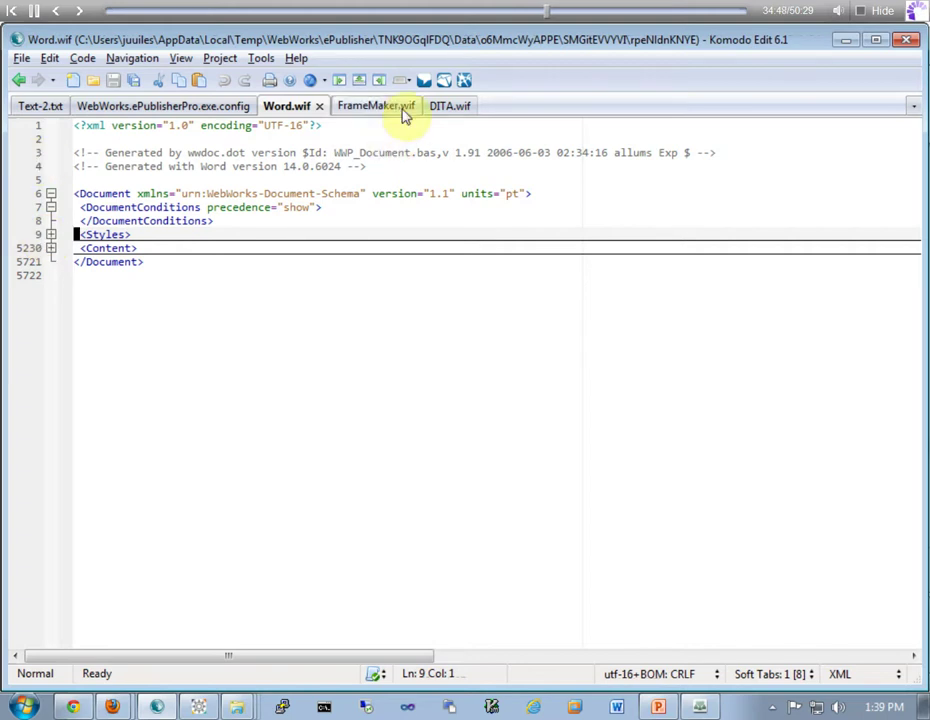
Point out Word.wif's top-level Document, Styles and Content elements
{"action": "left_click", "coordinate": [93, 193]}
{"action": "left_click", "coordinate": [113, 235]}
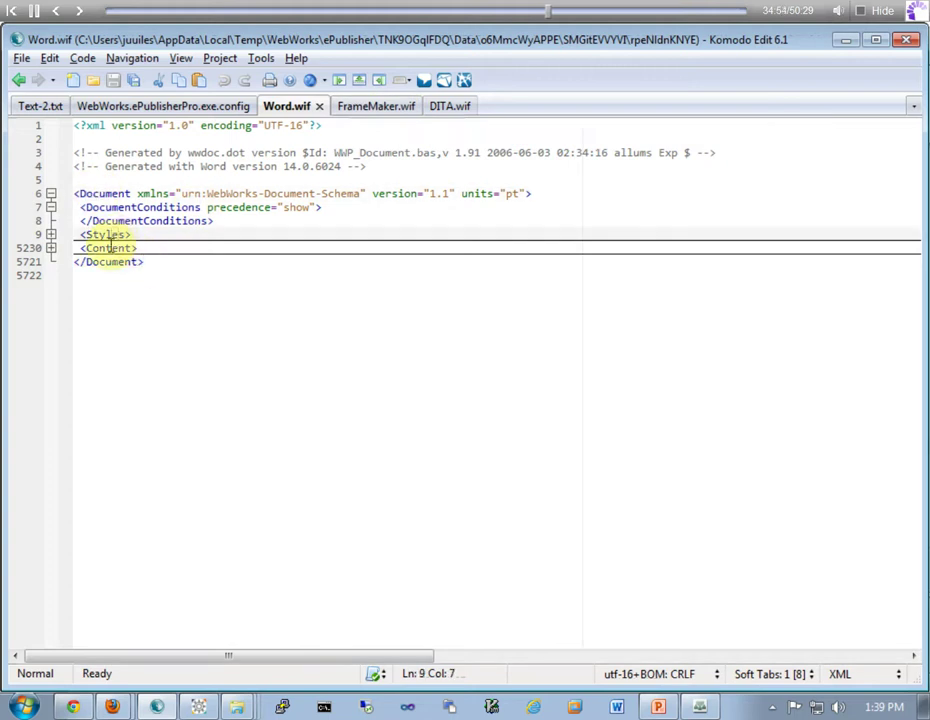
{"action": "left_click", "coordinate": [115, 246]}
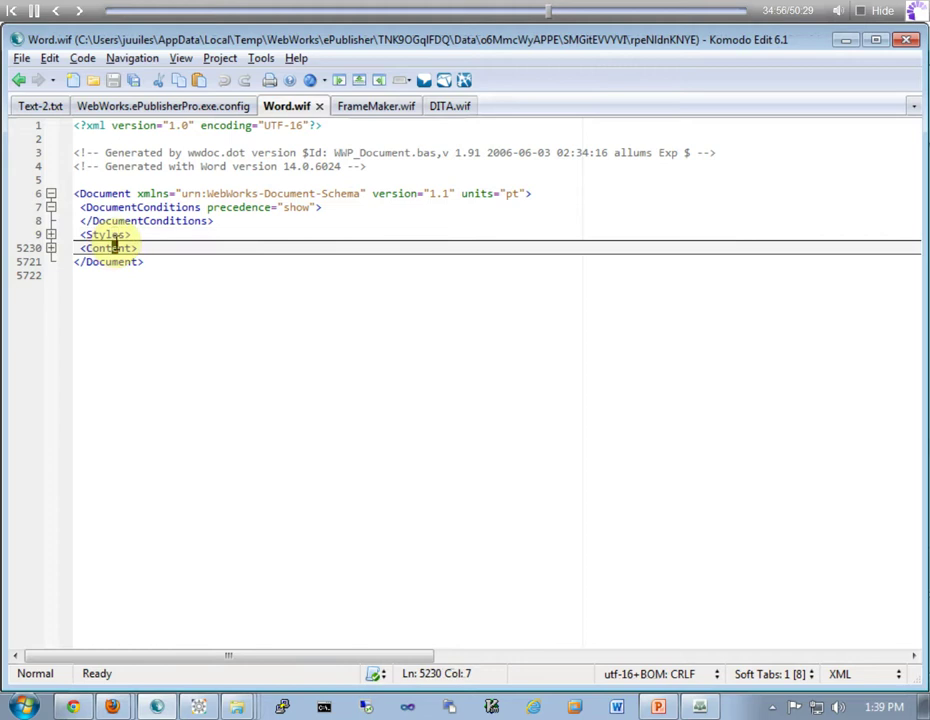
Expand Word.wif's Styles and fold its Paragraph, Character, Table and Graphic style groups
{"action": "left_click", "coordinate": [50, 235]}
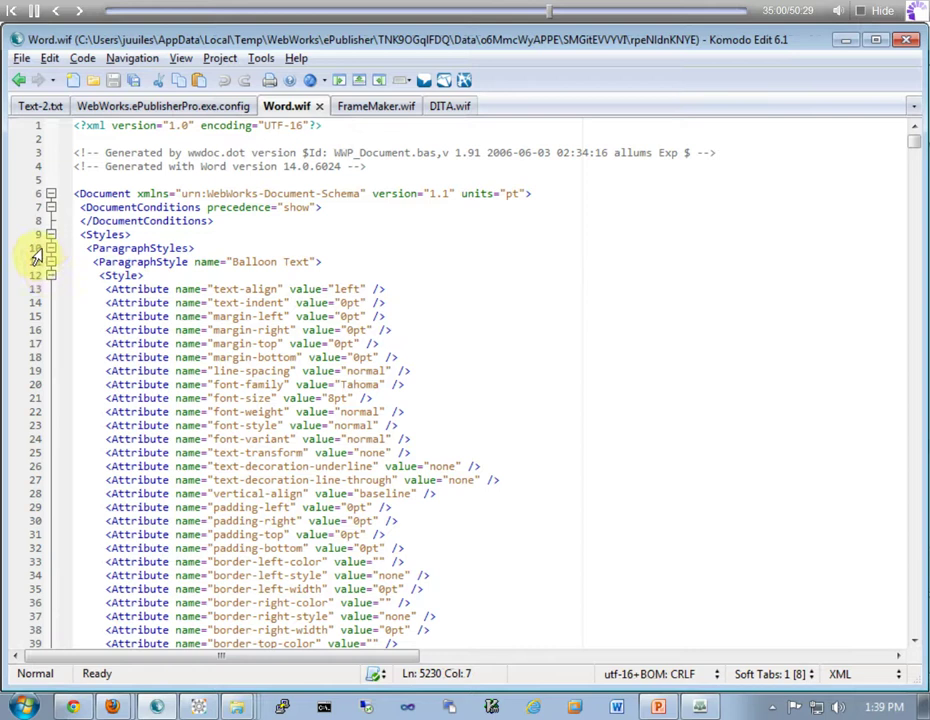
{"action": "left_click", "coordinate": [50, 248]}
{"action": "left_click", "coordinate": [50, 262]}
{"action": "left_click", "coordinate": [50, 275]}
{"action": "left_click", "coordinate": [50, 289]}
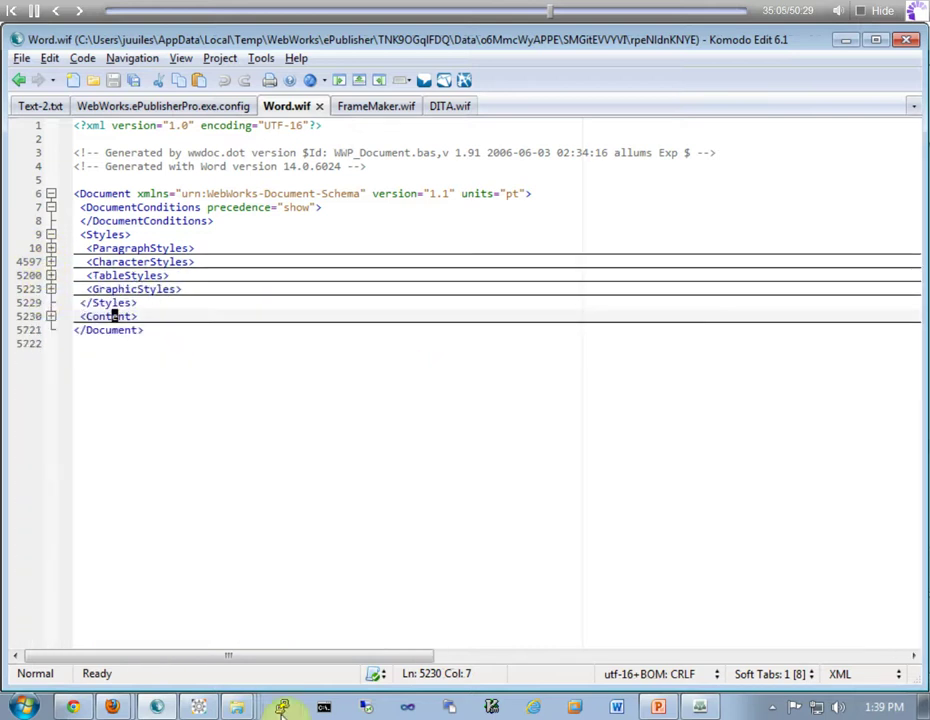
{"action": "left_click", "coordinate": [198, 707]}
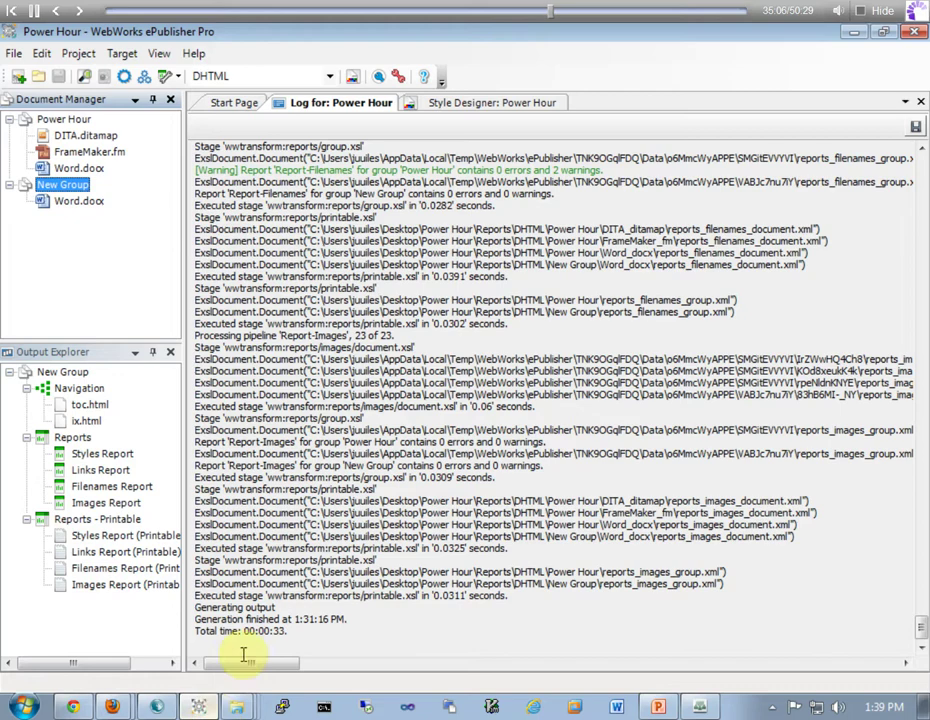
Show the Power Hour Style Designer in ePublisher, then return to Word.wif in Komodo Edit
{"action": "left_click", "coordinate": [521, 104]}
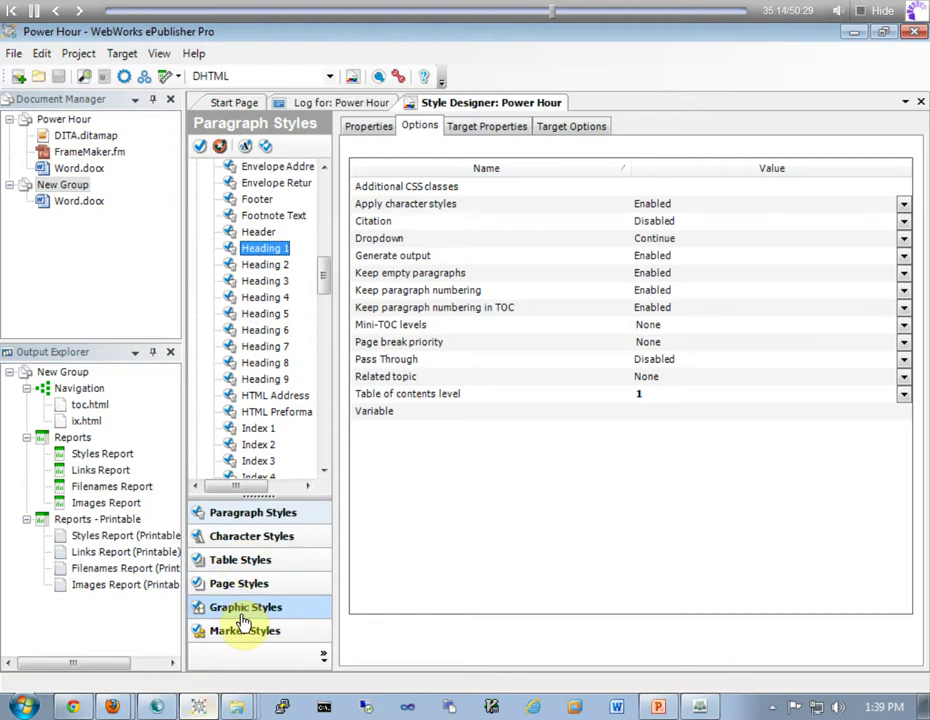
{"action": "left_click", "coordinate": [157, 707]}
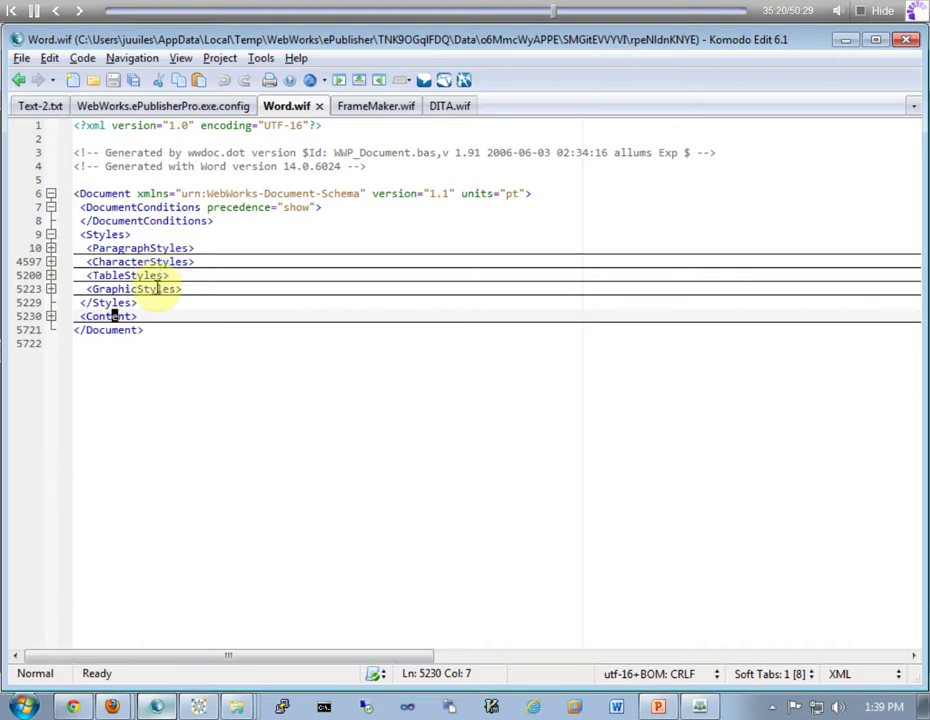
Expand FrameMaker.wif's Styles and fold its ParagraphStyles, CharacterStyles and TableStyles groups
{"action": "left_click", "coordinate": [380, 106]}
{"action": "left_click", "coordinate": [44, 303]}
{"action": "left_click", "coordinate": [43, 317]}
{"action": "left_click", "coordinate": [43, 330]}
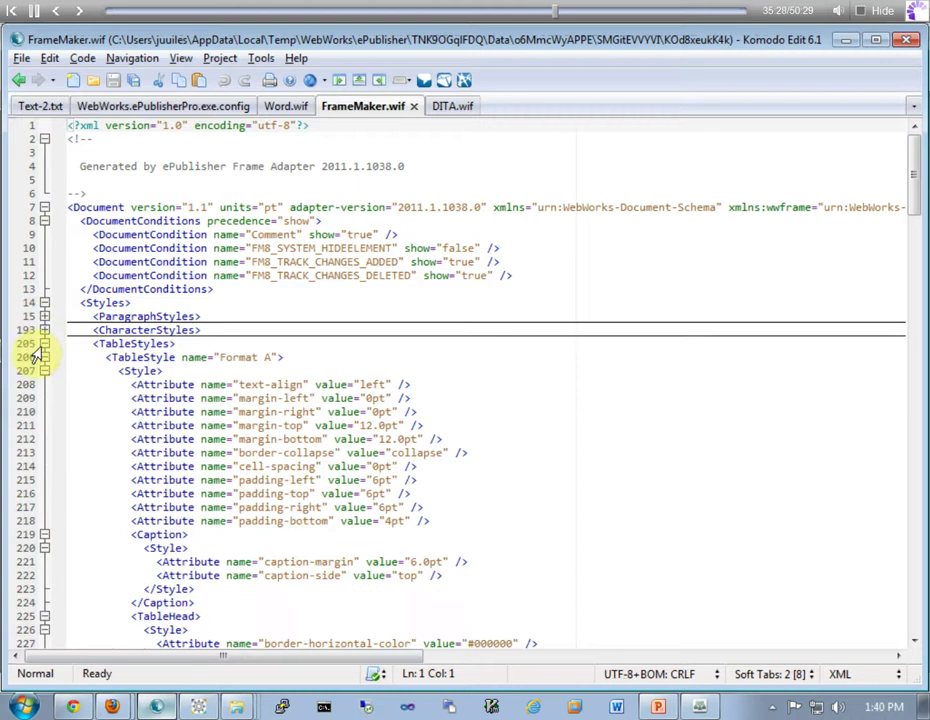
{"action": "left_click", "coordinate": [44, 343]}
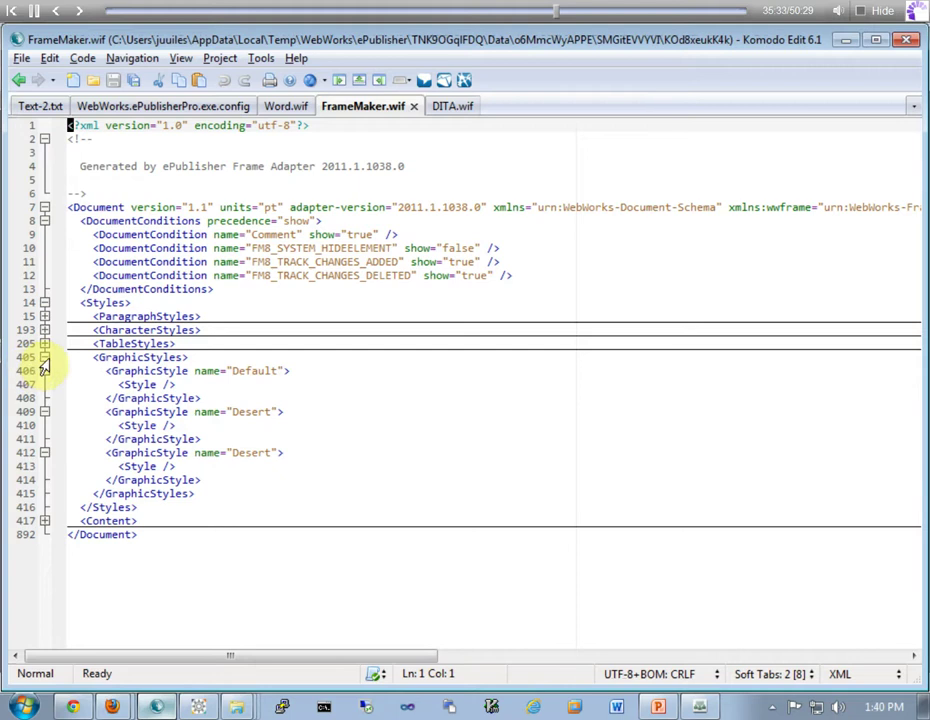
Fold FrameMaker.wif's GraphicStyles group and place the caret on a track-changes DocumentCondition
{"action": "left_click", "coordinate": [44, 357]}
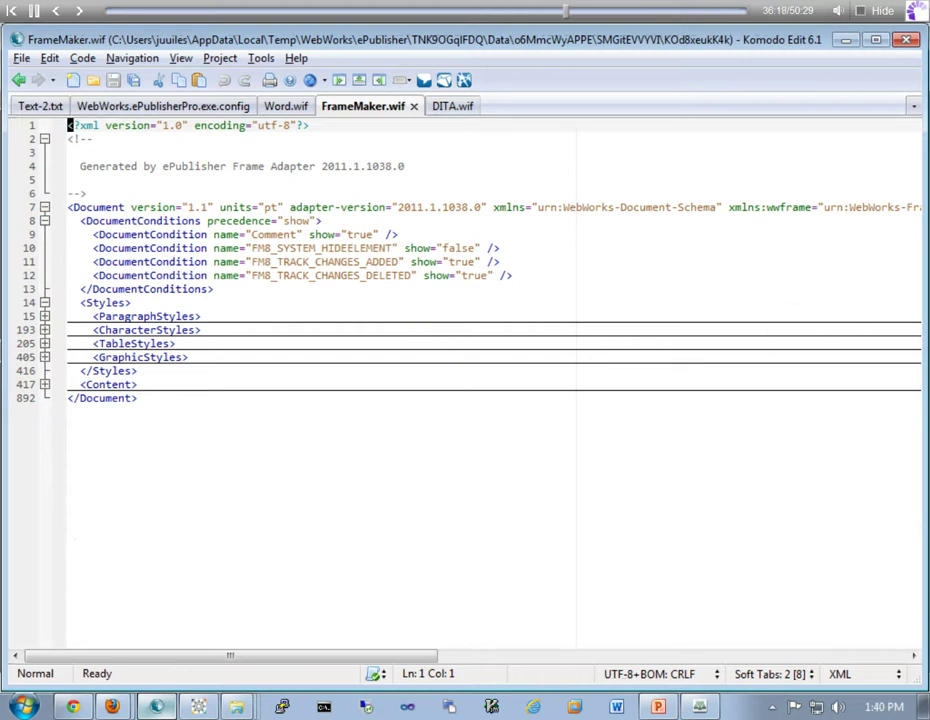
{"action": "left_click", "coordinate": [157, 262]}
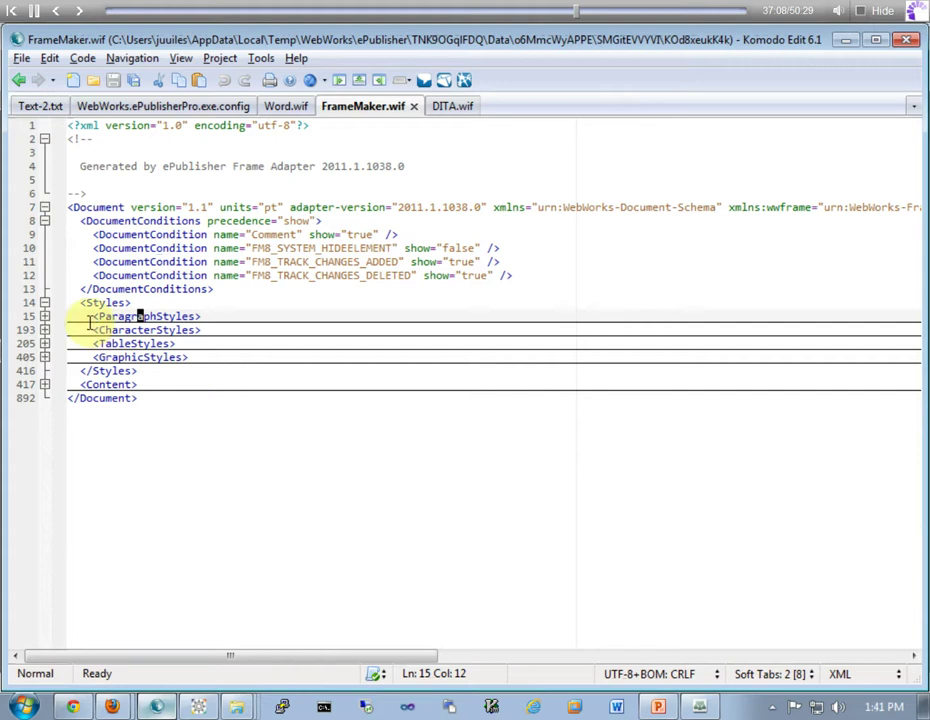
Unfold FrameMaker.wif's ParagraphStyles and select the FrameMaker Body style name
{"action": "left_click", "coordinate": [44, 316]}
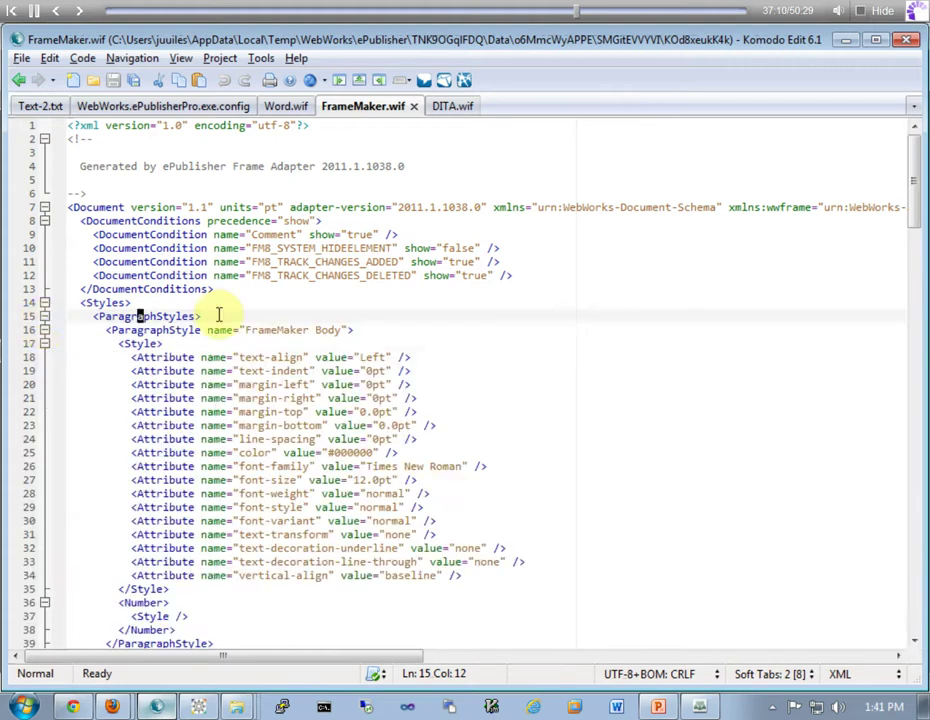
{"action": "scroll", "coordinate": [224, 304], "scroll_direction": "down", "scroll_amount": 2}
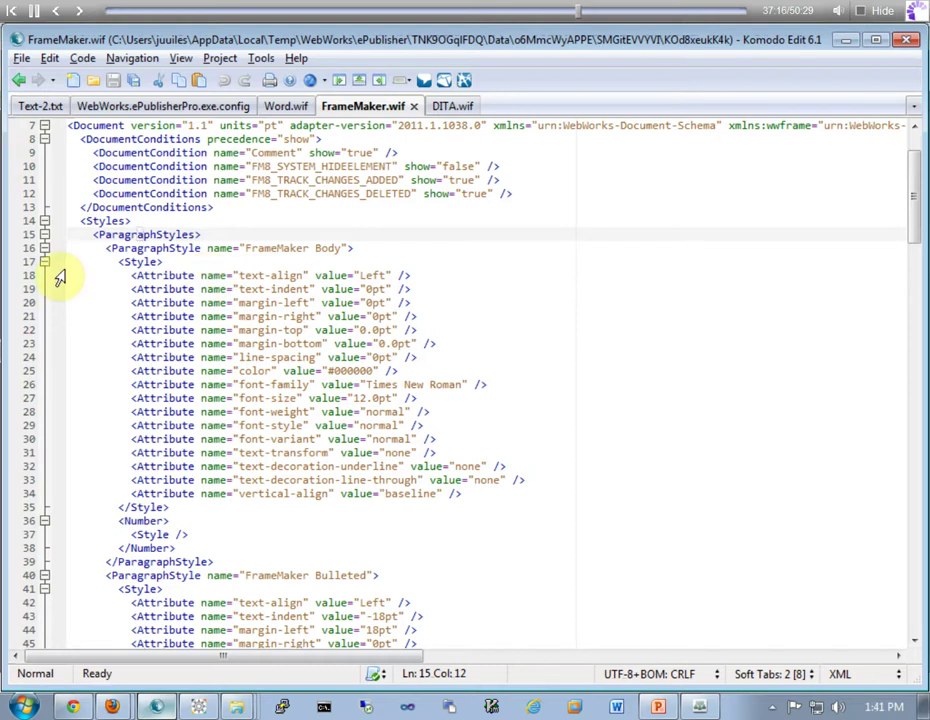
{"action": "left_click", "coordinate": [171, 248]}
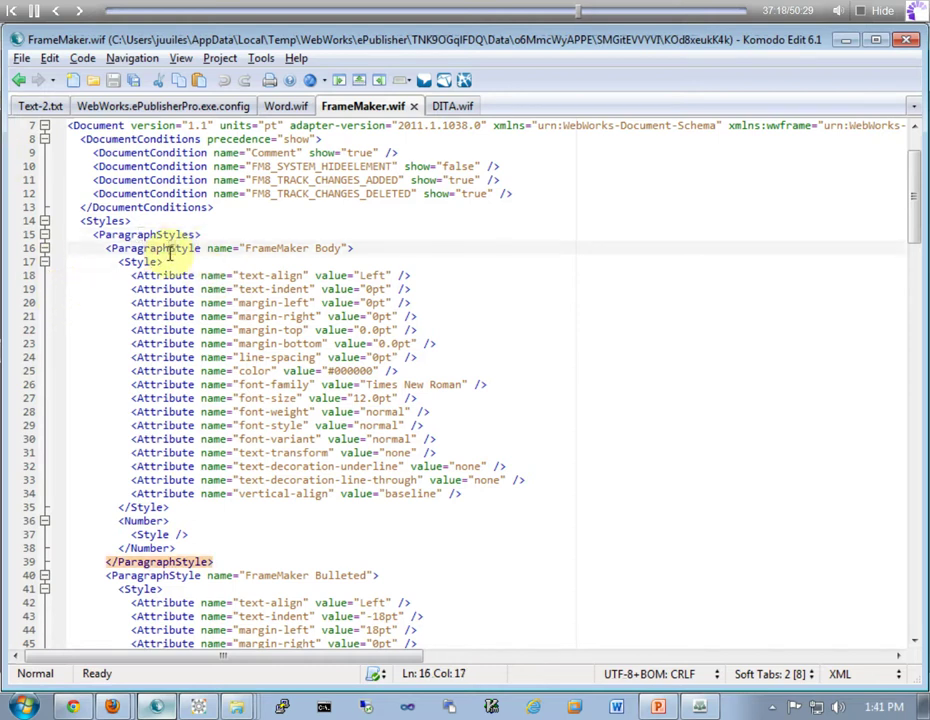
{"action": "left_click", "coordinate": [245, 248]}
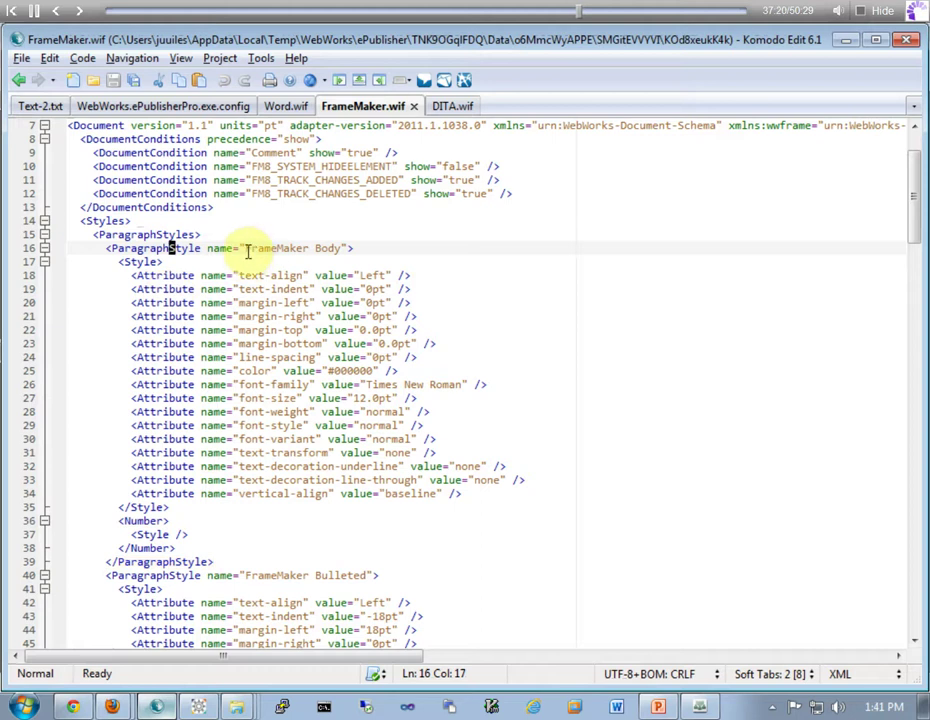
{"action": "left_click_drag", "start_coordinate": [245, 248], "coordinate": [337, 249]}
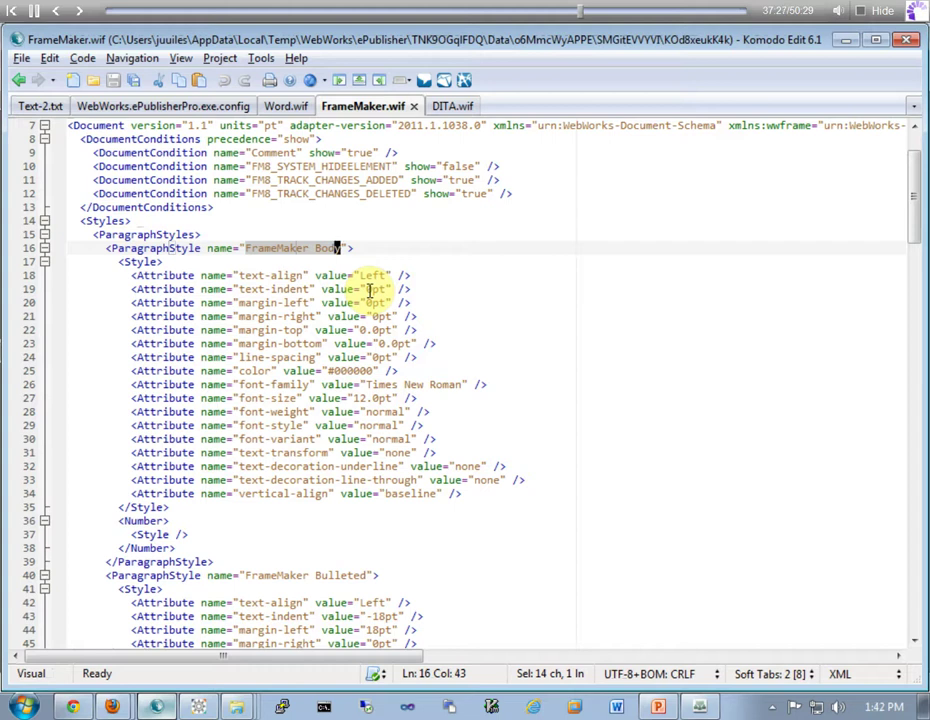
{"action": "left_click", "coordinate": [188, 275]}
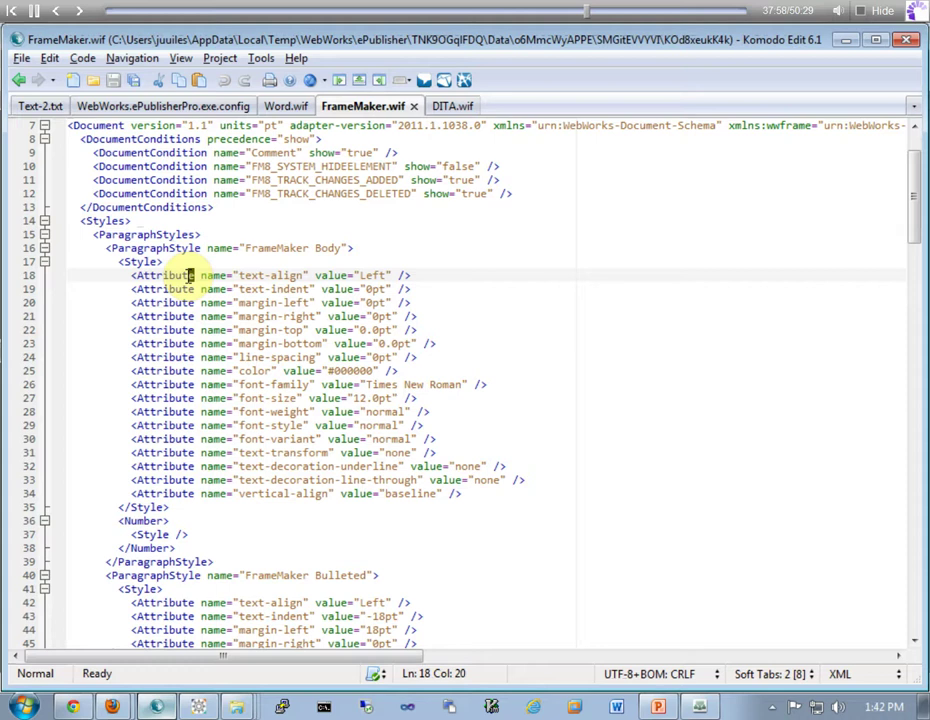
Expand DITA.wif's Styles and fold its paragraph, character, table, graphic and marker groups
{"action": "left_click", "coordinate": [443, 105]}
{"action": "left_click", "coordinate": [44, 152]}
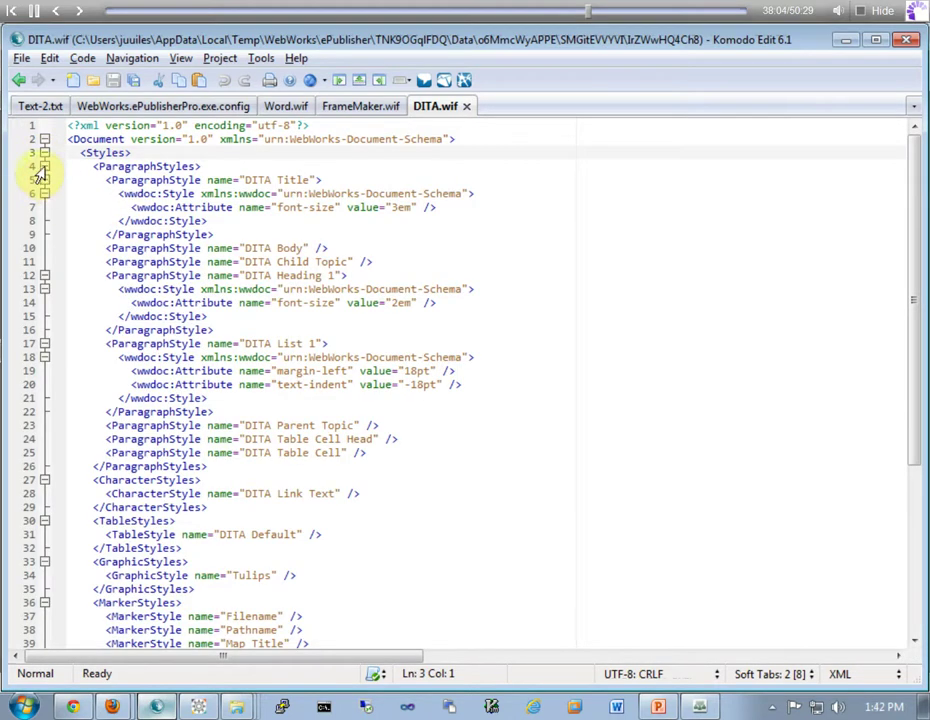
{"action": "left_click", "coordinate": [44, 166]}
{"action": "left_click", "coordinate": [44, 180]}
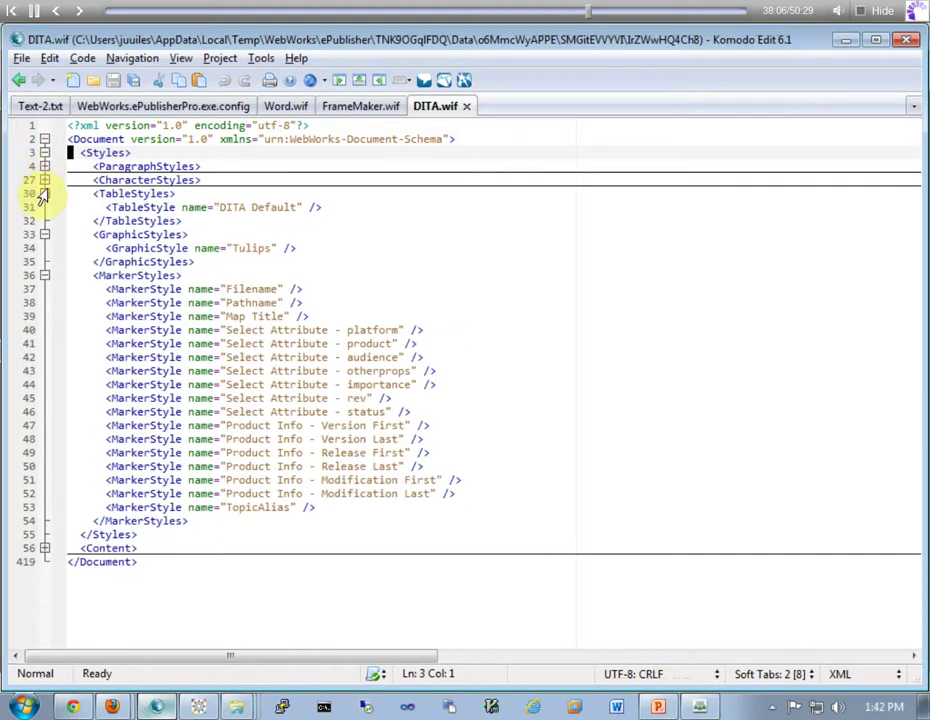
{"action": "left_click", "coordinate": [44, 193]}
{"action": "left_click", "coordinate": [44, 207]}
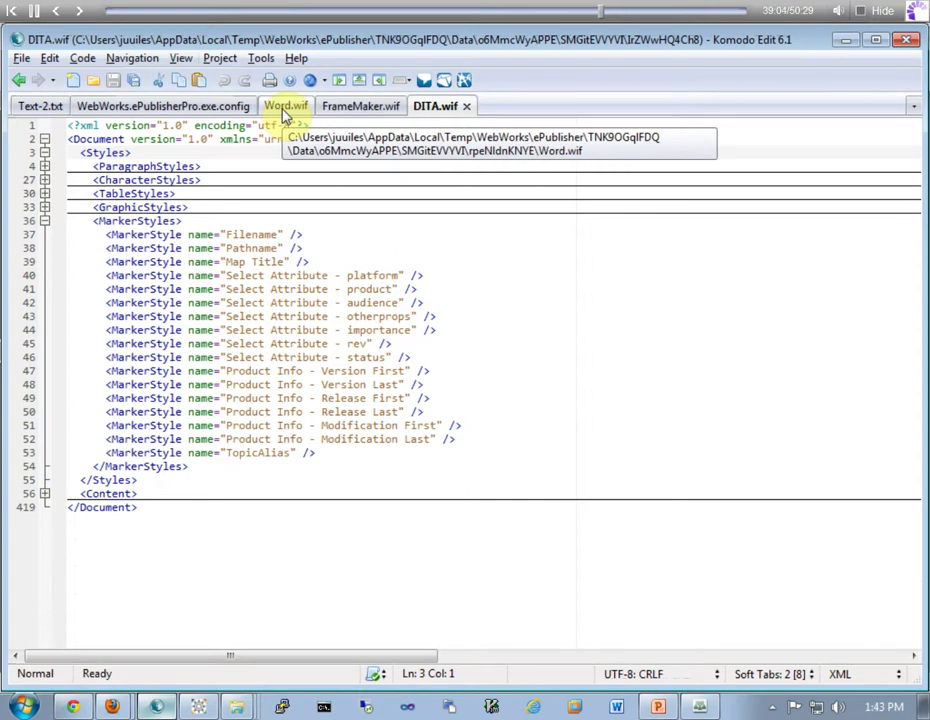
{"action": "left_click", "coordinate": [44, 220]}
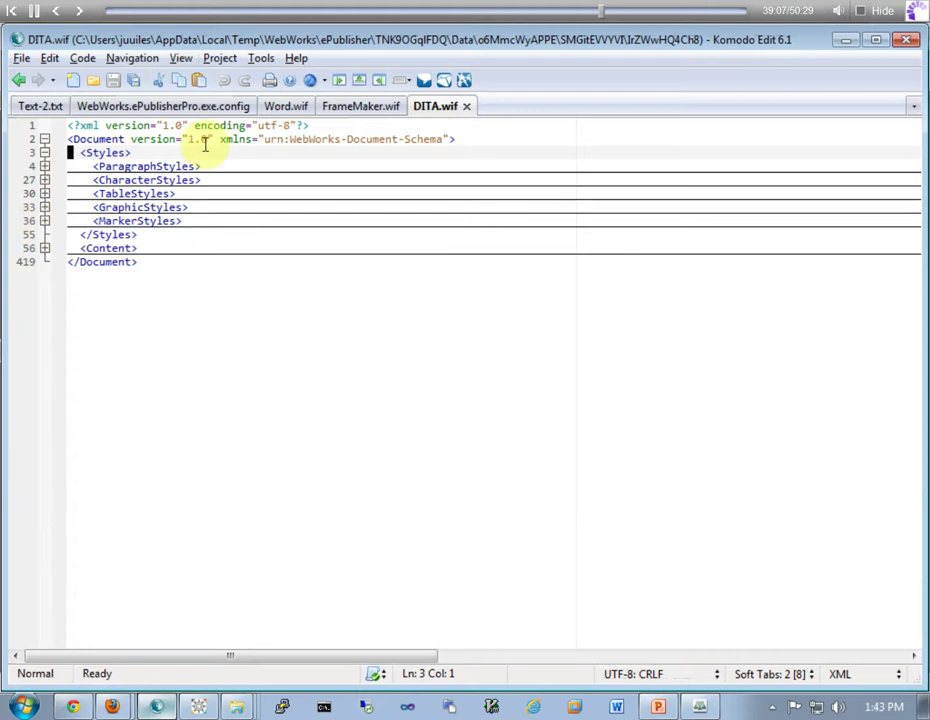
{"action": "left_click", "coordinate": [287, 106]}
Unfold Word.wif's Content block on line 5230 and place the caret on the Word Title paragraph
{"action": "left_click", "coordinate": [50, 316]}
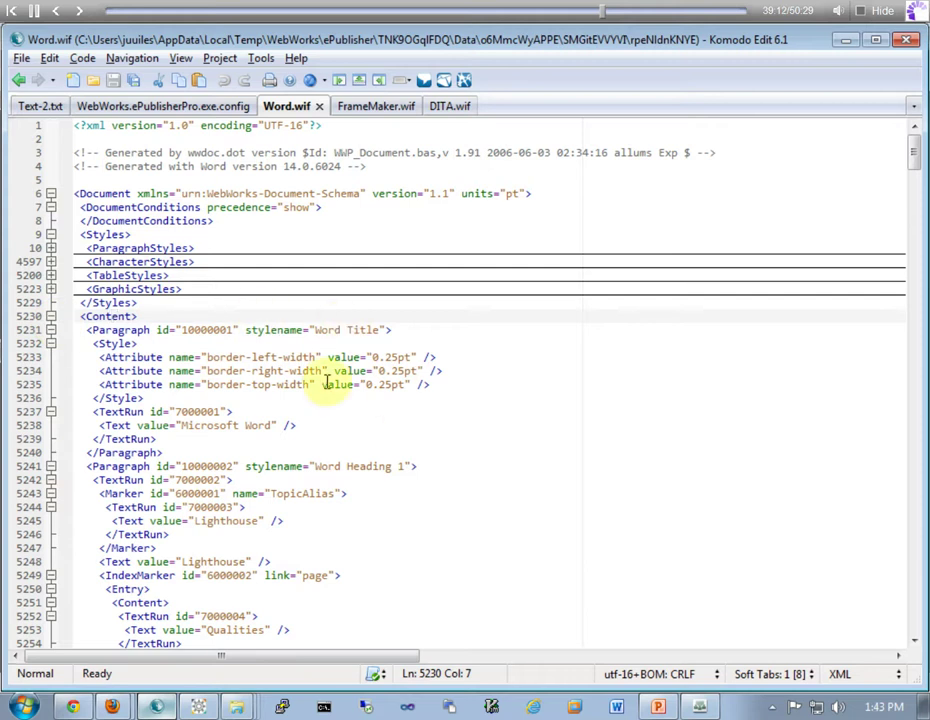
{"action": "left_click", "coordinate": [285, 370]}
{"action": "left_click", "coordinate": [113, 329]}
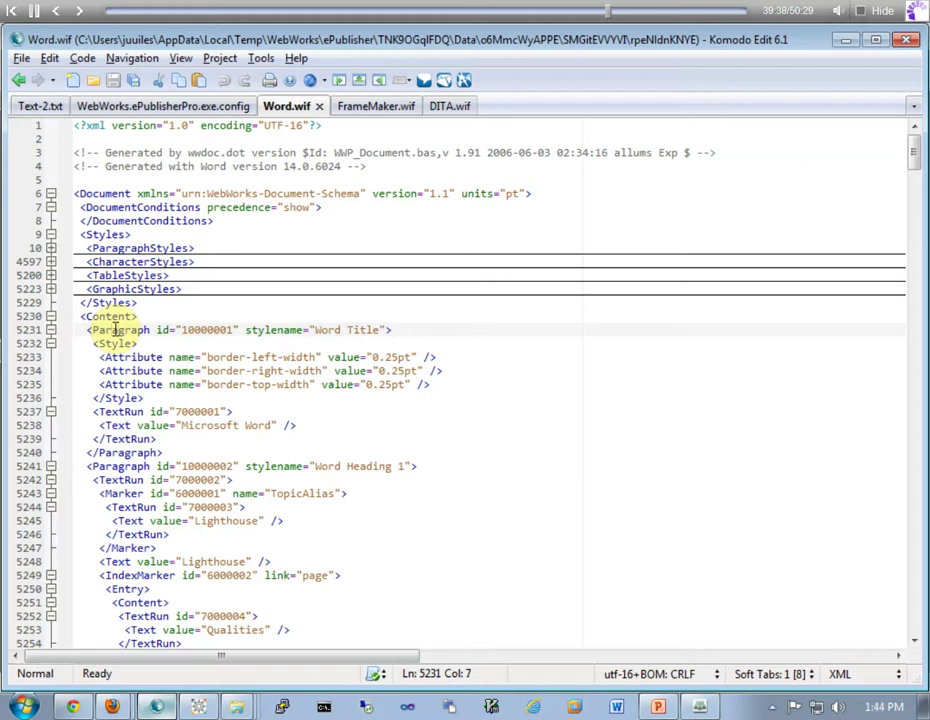
Scroll Word.wif down to the tabular layouts Normal paragraph and select its two Text lines
{"action": "left_click", "coordinate": [303, 466]}
{"action": "scroll", "coordinate": [309, 463], "scroll_direction": "down", "scroll_amount": 4}
{"action": "scroll", "coordinate": [309, 466], "scroll_direction": "down", "scroll_amount": 9}
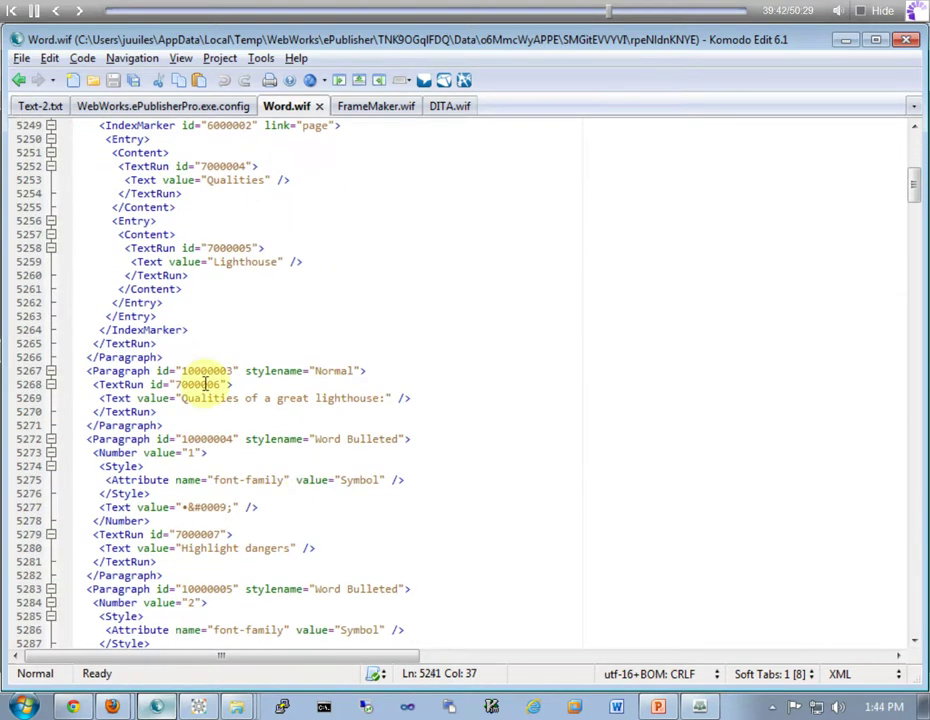
{"action": "scroll", "coordinate": [185, 399], "scroll_direction": "down", "scroll_amount": 9}
{"action": "scroll", "coordinate": [185, 400], "scroll_direction": "down", "scroll_amount": 12}
{"action": "left_click", "coordinate": [247, 413]}
{"action": "left_click_drag", "start_coordinate": [375, 412], "coordinate": [76, 399]}
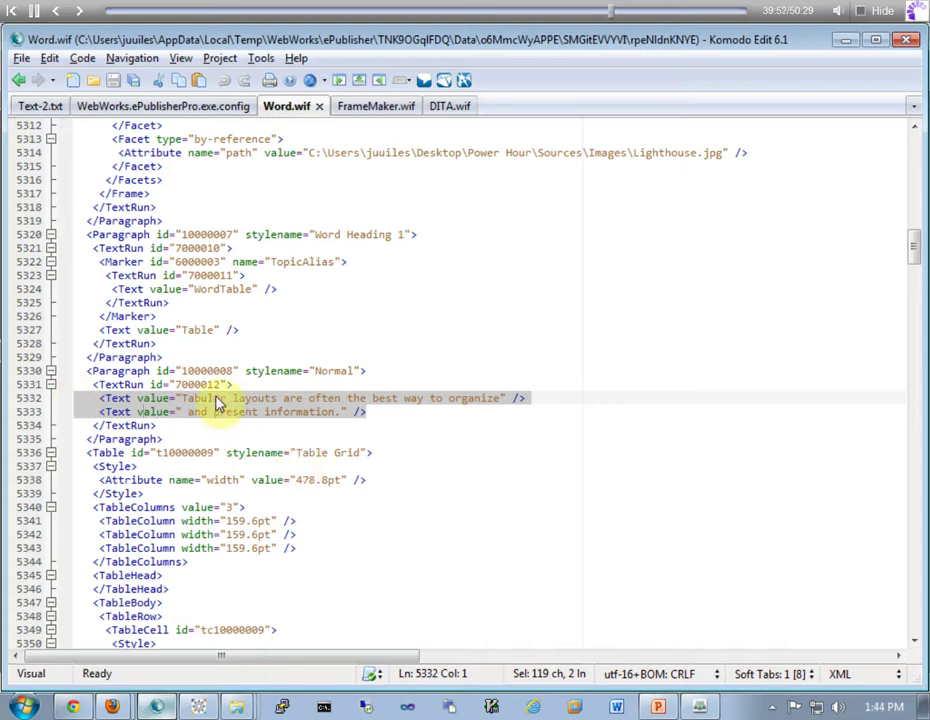
{"action": "left_click", "coordinate": [157, 411]}
{"action": "left_click_drag", "start_coordinate": [105, 398], "coordinate": [503, 398]}
{"action": "left_click", "coordinate": [470, 398]}
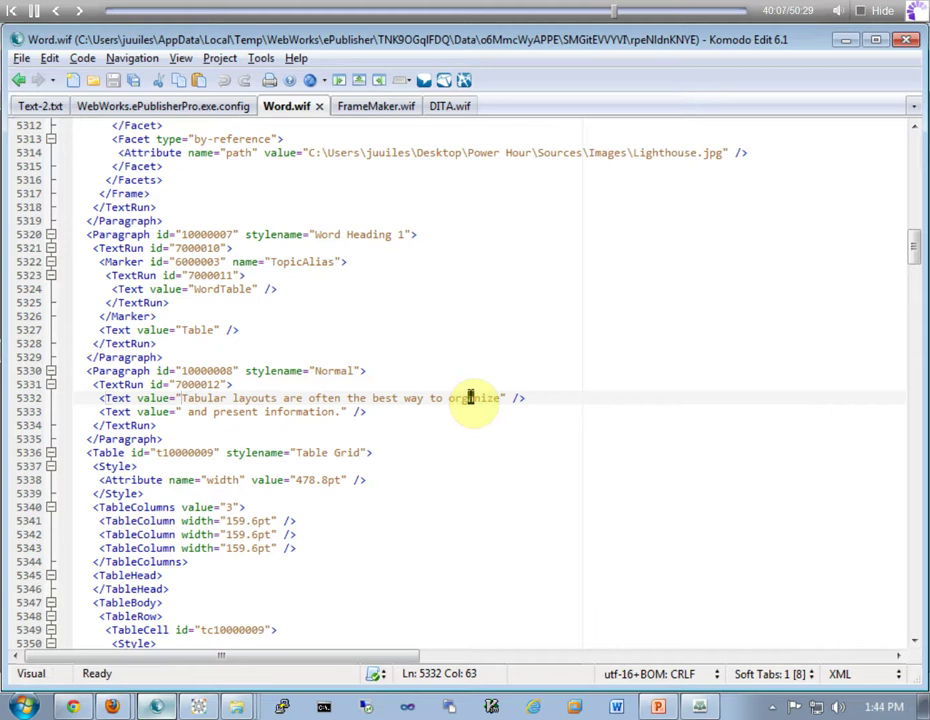
{"action": "left_click", "coordinate": [422, 379]}
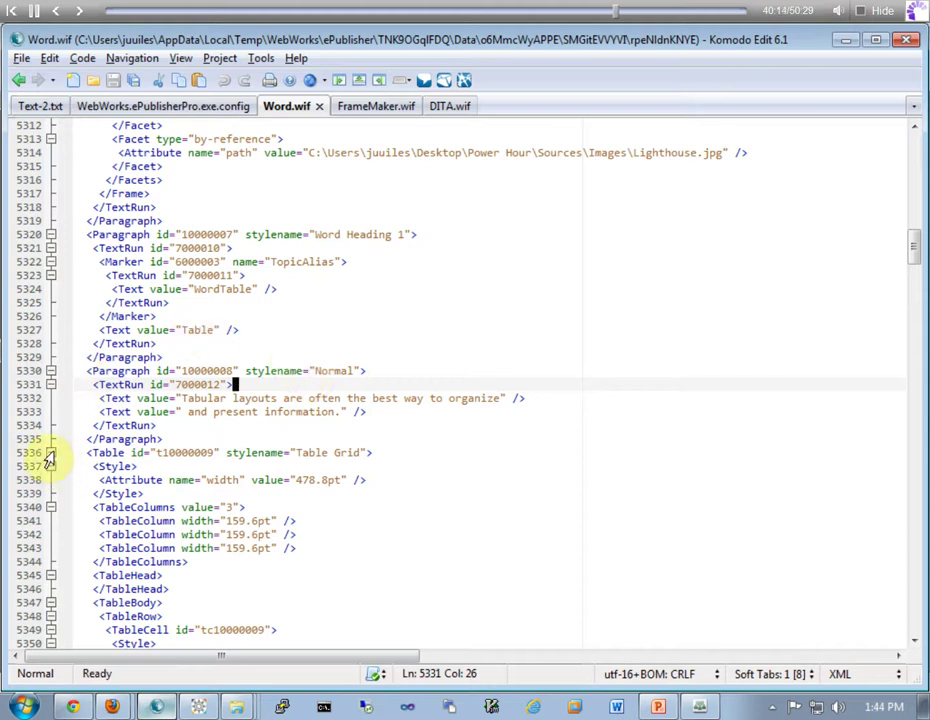
Scroll Word.wif near line 5700 to the final 'ePublisher' table cell and the TableFoot element
{"action": "scroll", "coordinate": [267, 454], "scroll_direction": "down", "scroll_amount": 3}
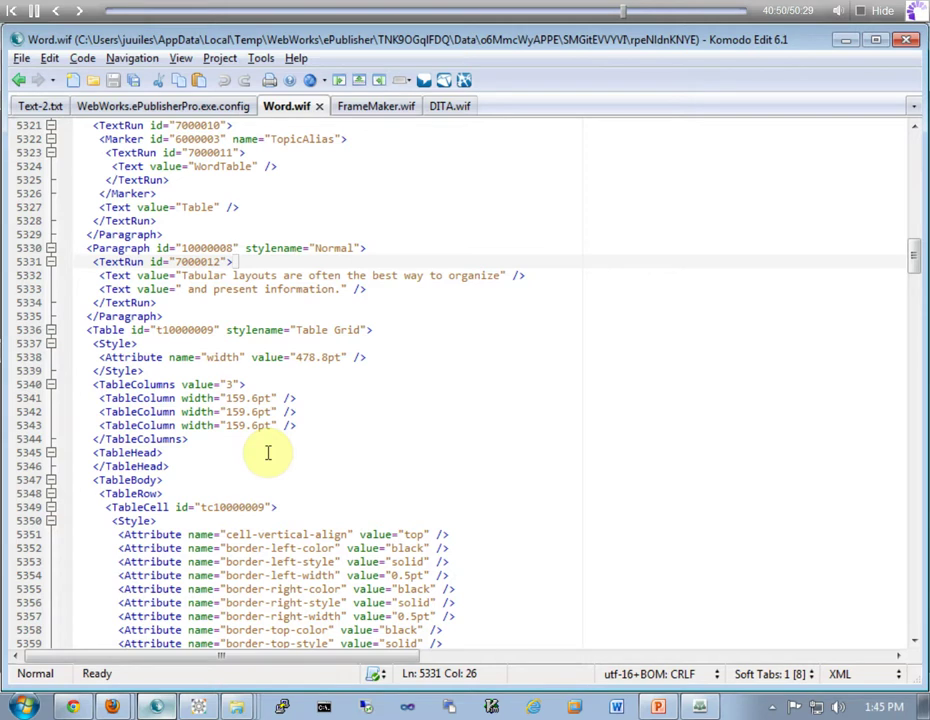
{"action": "scroll", "coordinate": [268, 453], "scroll_direction": "up", "scroll_amount": 7}
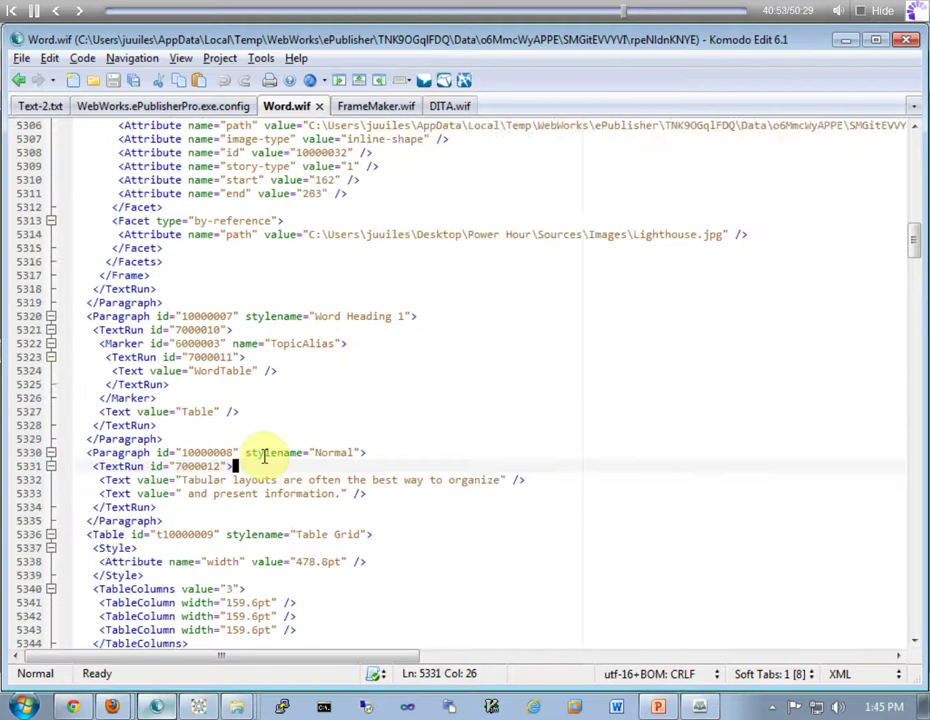
{"action": "scroll", "coordinate": [265, 456], "scroll_direction": "up", "scroll_amount": 3}
{"action": "scroll", "coordinate": [265, 458], "scroll_direction": "up", "scroll_amount": 7}
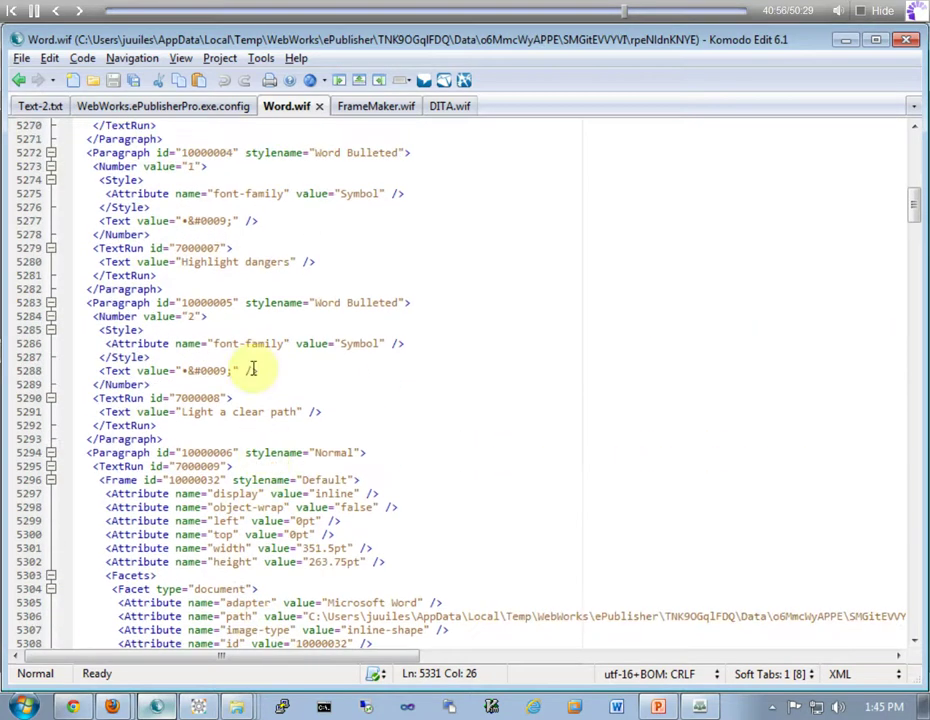
{"action": "left_click", "coordinate": [261, 343]}
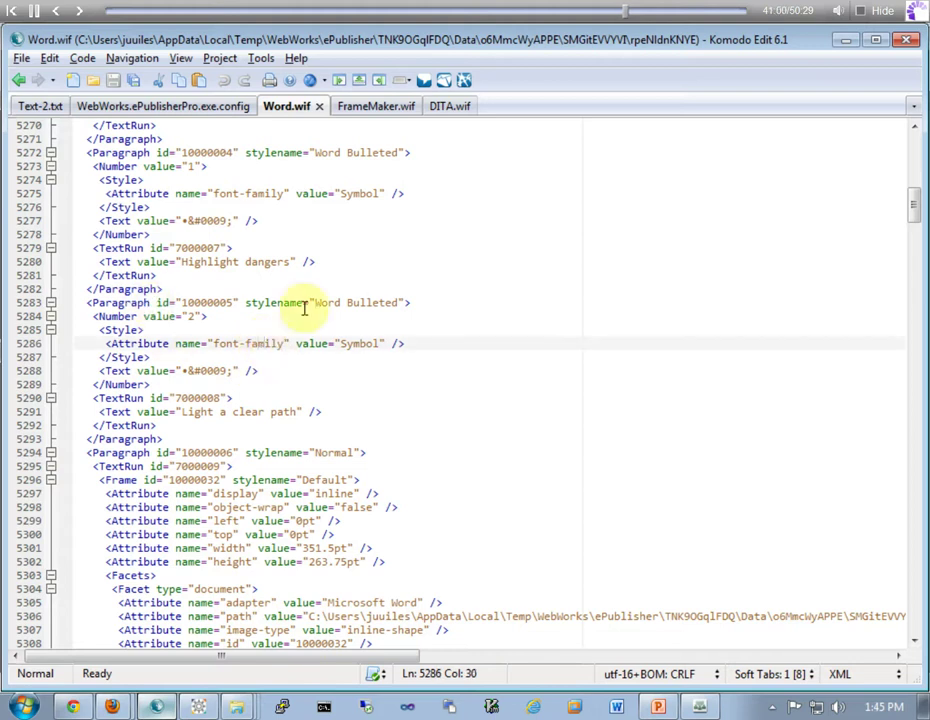
{"action": "scroll", "coordinate": [212, 398], "scroll_direction": "up", "scroll_amount": 13}
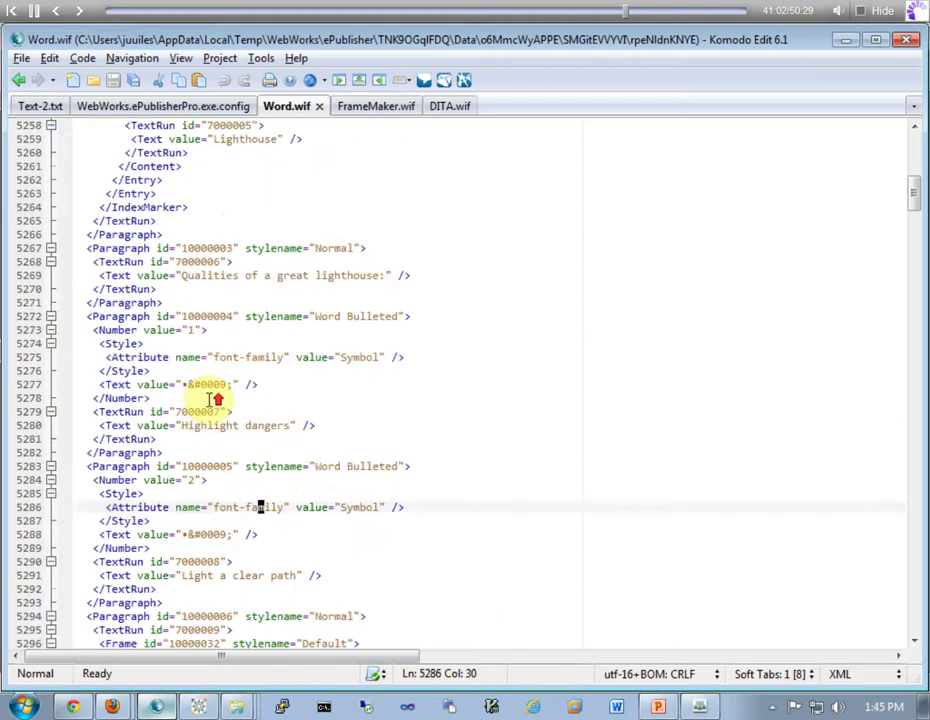
{"action": "scroll", "coordinate": [218, 393], "scroll_direction": "up", "scroll_amount": 3}
{"action": "scroll", "coordinate": [212, 395], "scroll_direction": "up", "scroll_amount": 2}
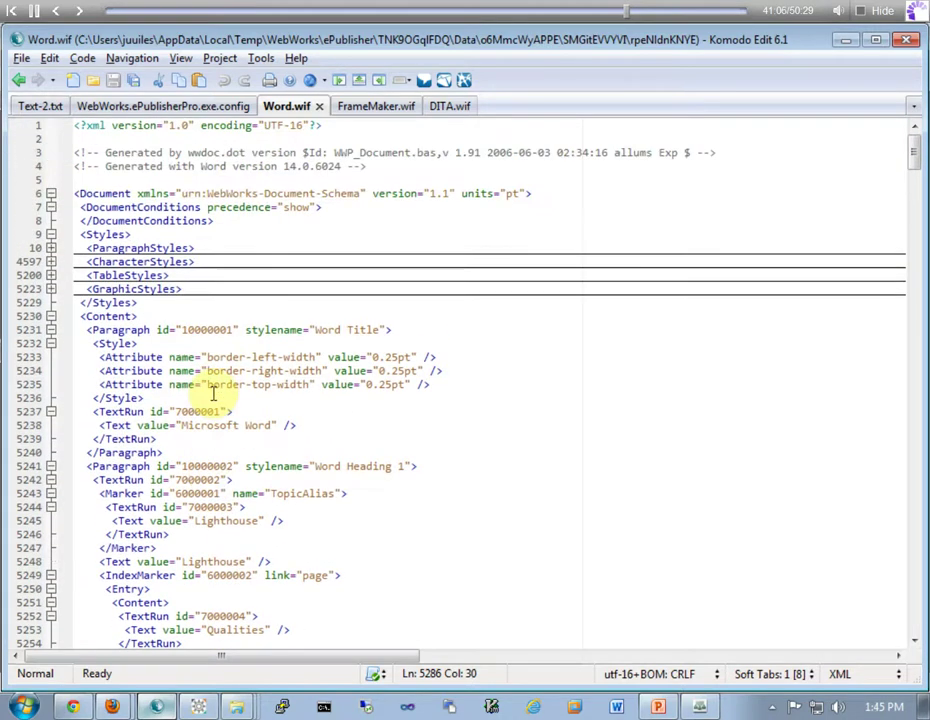
{"action": "scroll", "coordinate": [165, 383], "scroll_direction": "down", "scroll_amount": 7}
{"action": "scroll", "coordinate": [165, 383], "scroll_direction": "down", "scroll_amount": 20}
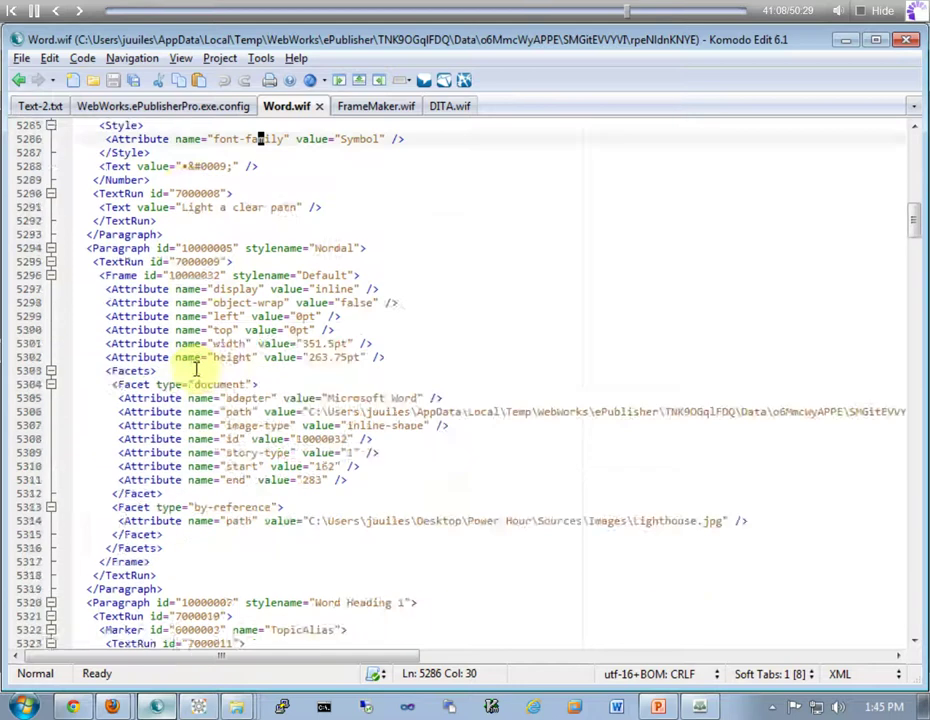
{"action": "scroll", "coordinate": [211, 368], "scroll_direction": "down", "scroll_amount": 20}
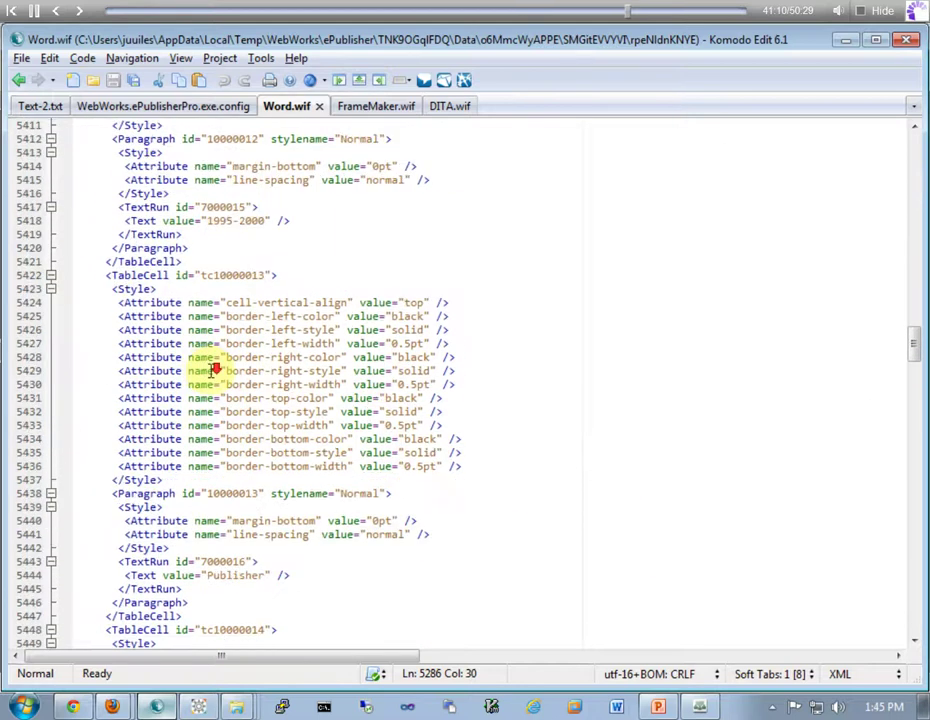
{"action": "scroll", "coordinate": [213, 376], "scroll_direction": "down", "scroll_amount": 20}
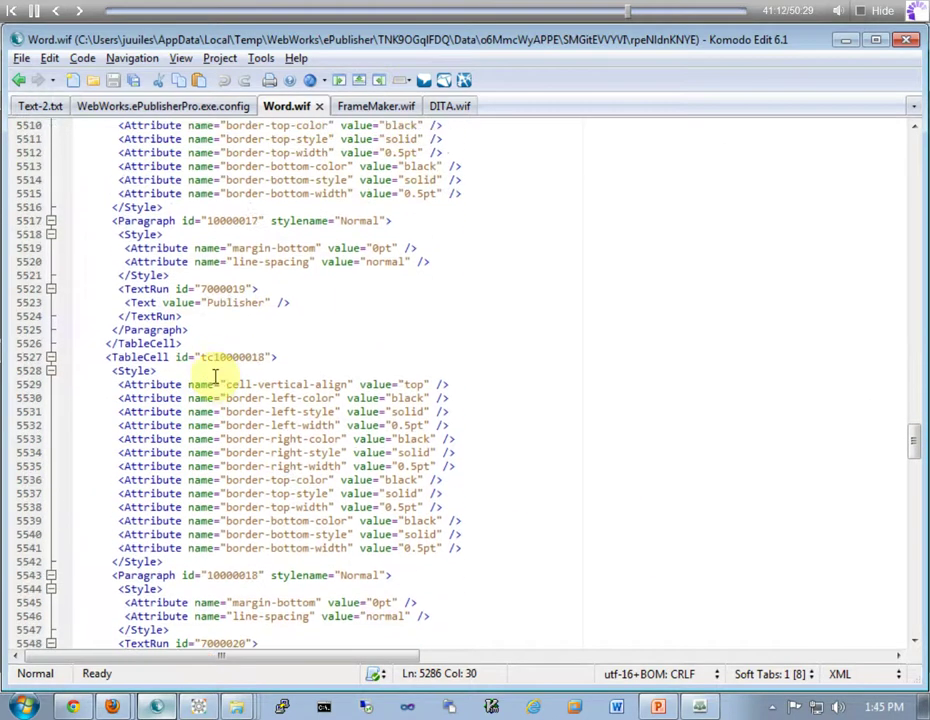
{"action": "scroll", "coordinate": [213, 375], "scroll_direction": "down", "scroll_amount": 20}
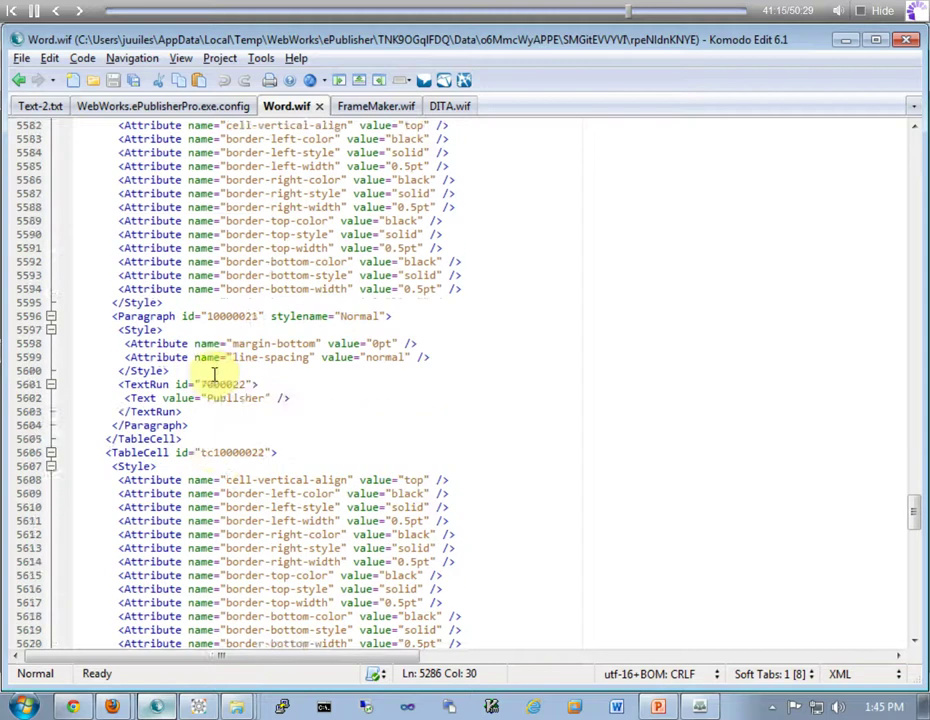
{"action": "scroll", "coordinate": [215, 375], "scroll_direction": "down", "scroll_amount": 8}
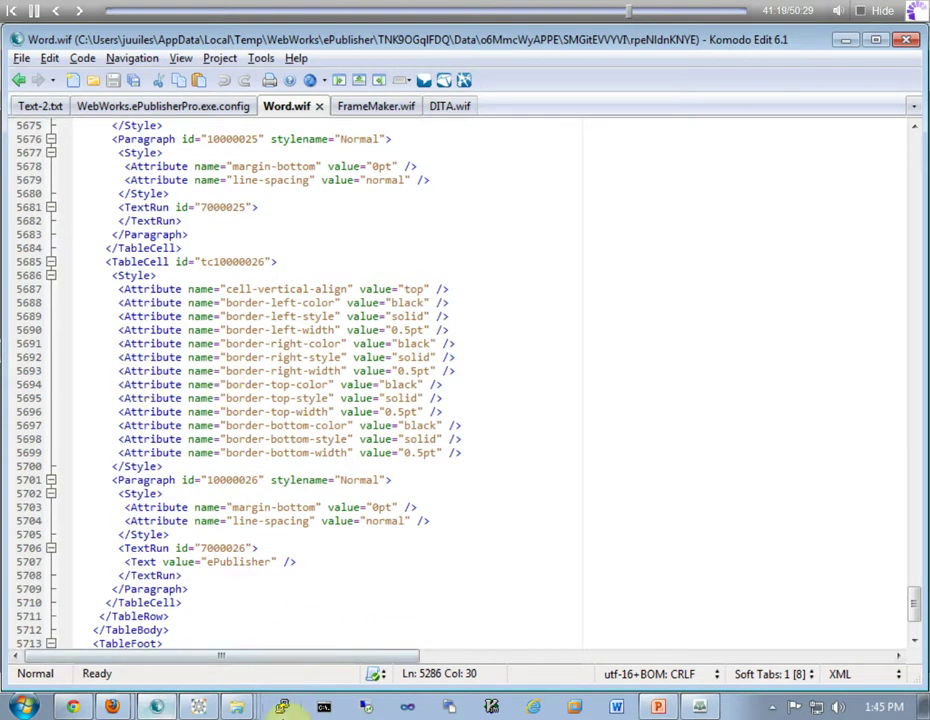
Open the Power Hour Word.docx in ePublisher and run Generate All for every document
{"action": "left_click", "coordinate": [201, 707]}
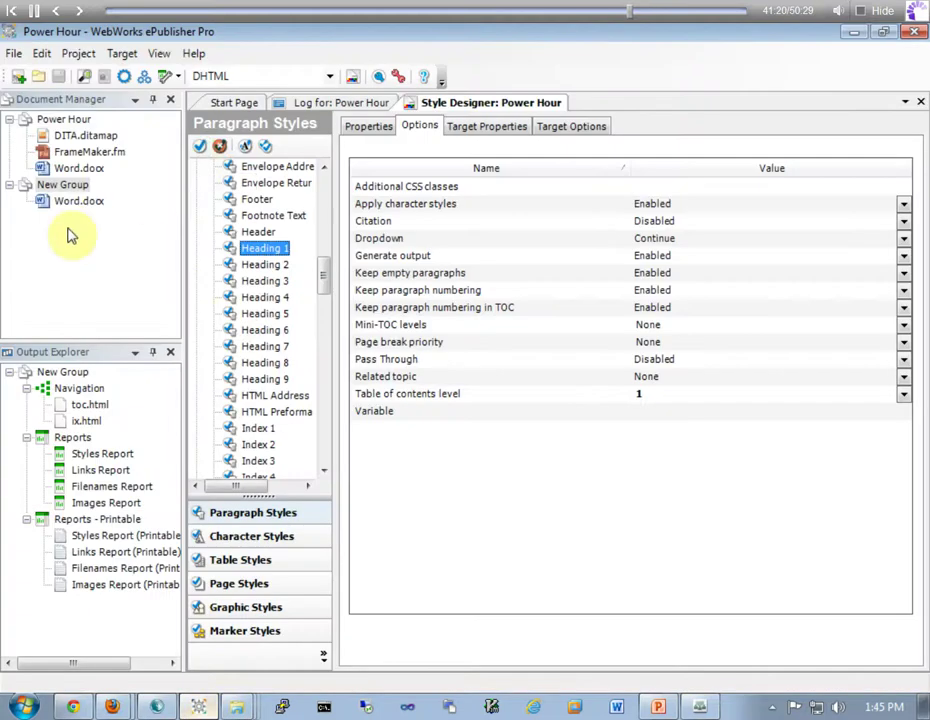
{"action": "double_click", "coordinate": [70, 169]}
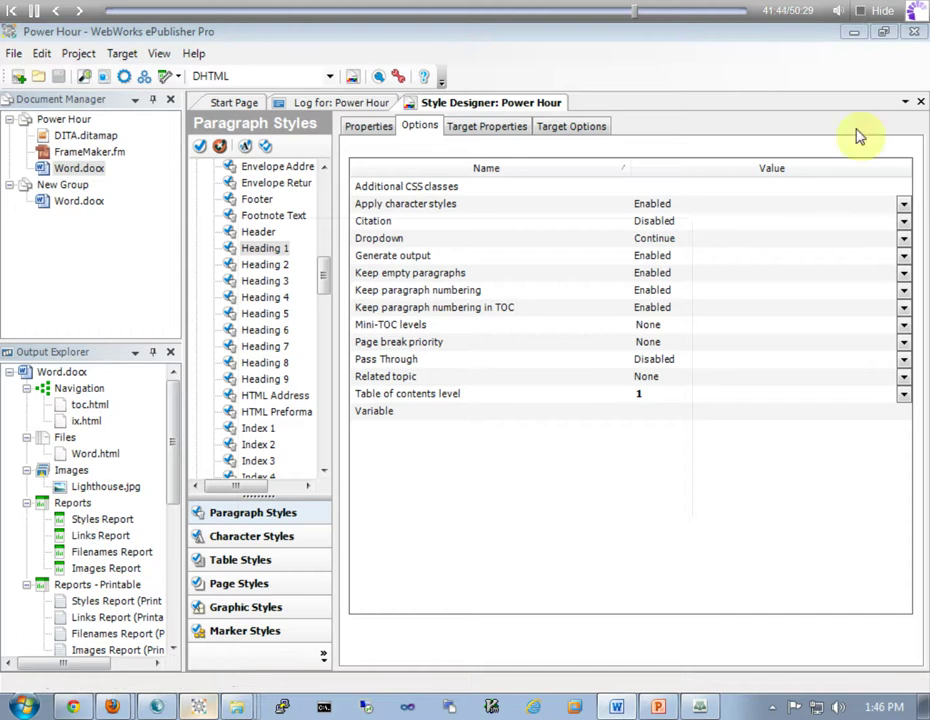
{"action": "left_click", "coordinate": [141, 78]}
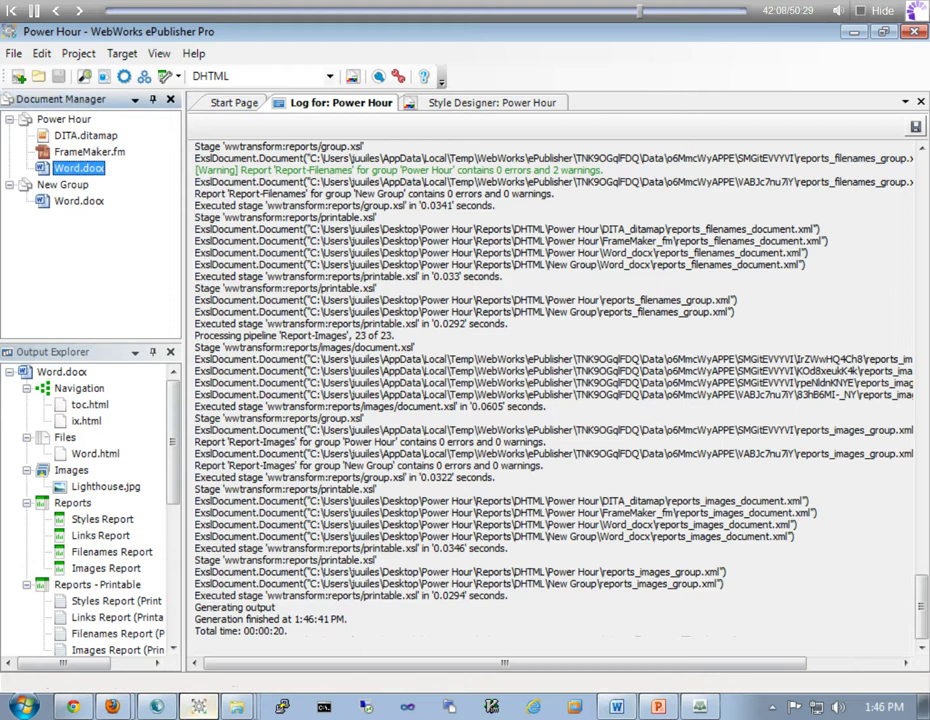
{"action": "key", "text": "alt+Tab"}
Back on the Word.wif tab, search for 'dangers' to reach the Word Bulleted 'Highlight dangers' paragraph
{"action": "left_click", "coordinate": [409, 191]}
{"action": "left_click", "coordinate": [420, 206]}
{"action": "left_click", "coordinate": [191, 107]}
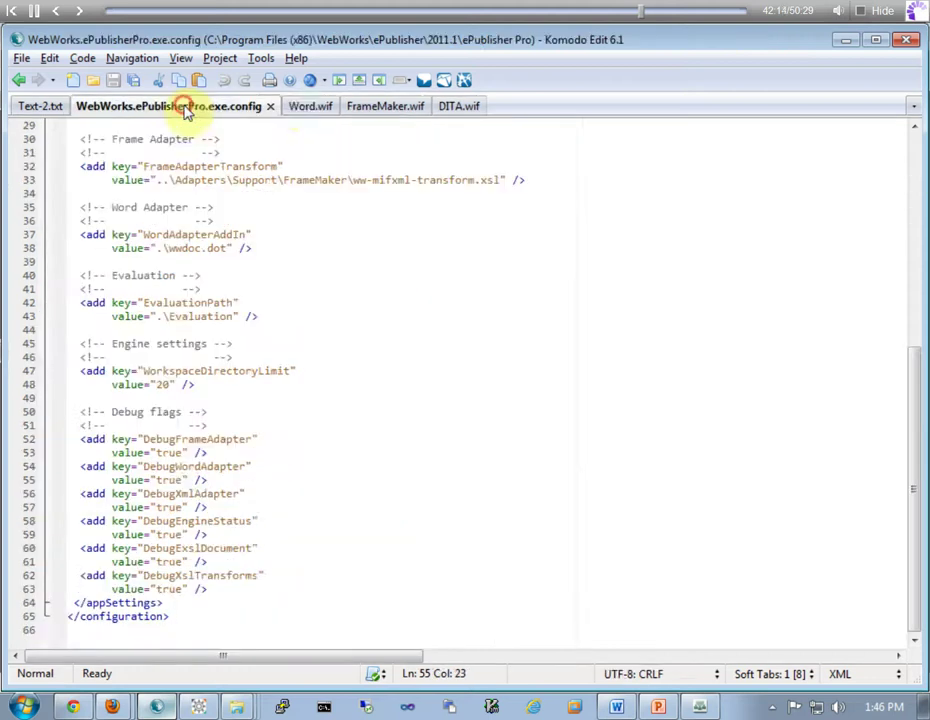
{"action": "left_click", "coordinate": [300, 107]}
{"action": "left_click", "coordinate": [311, 207]}
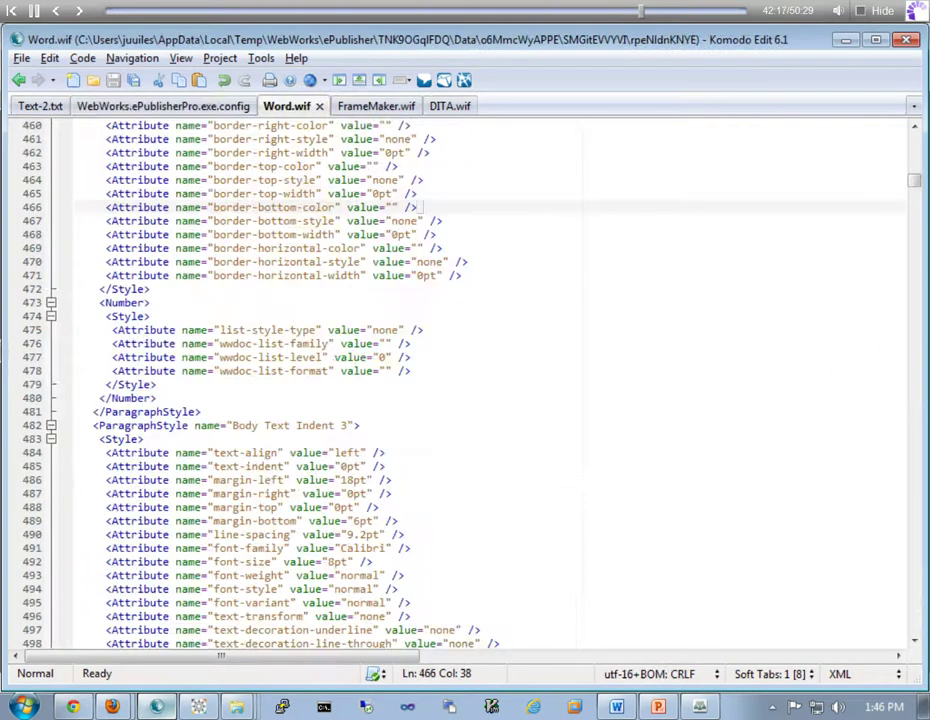
{"action": "left_click", "coordinate": [258, 343]}
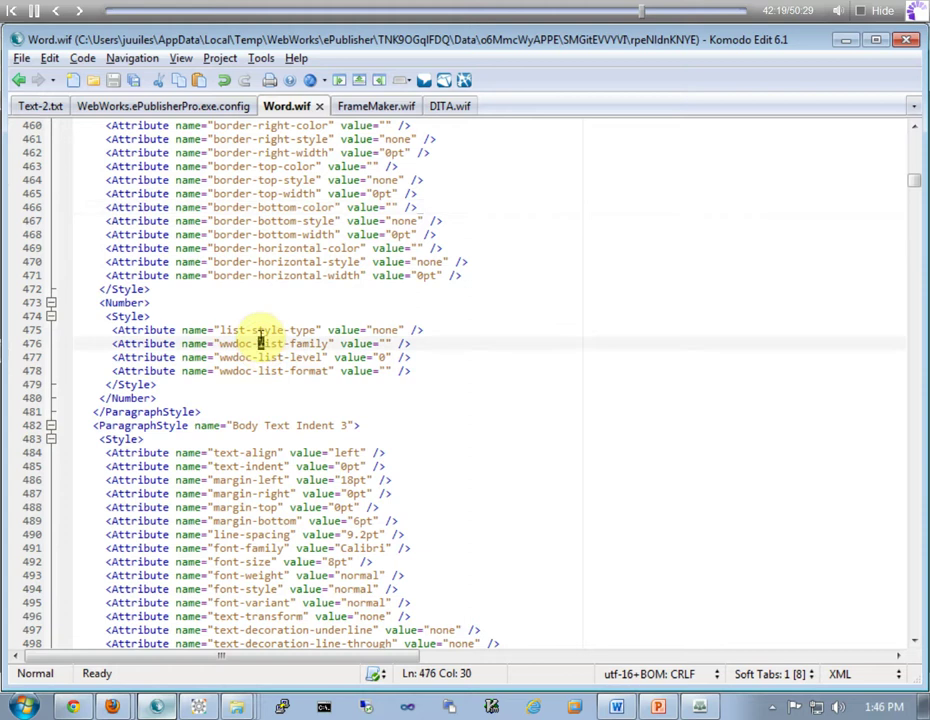
{"action": "key", "text": "slash"}
{"action": "type", "text": "dangers"}
{"action": "key", "text": "Return"}
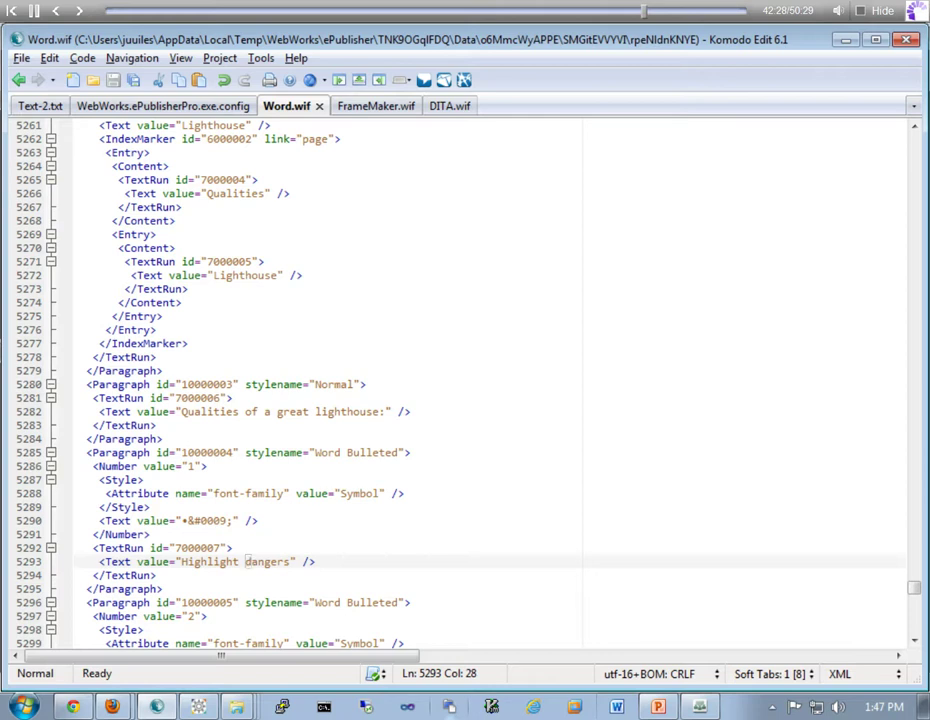
Run Project > Regenerate All on Power Hour, finishing at 1:47:42 PM in 00:00:32
{"action": "left_click", "coordinate": [193, 707]}
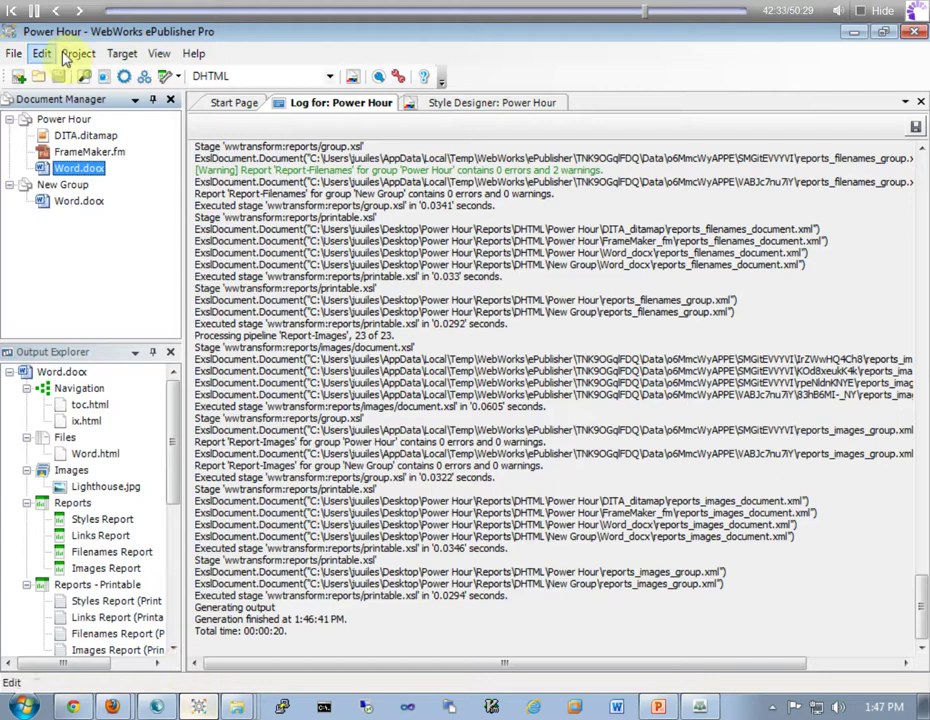
{"action": "left_click", "coordinate": [78, 55]}
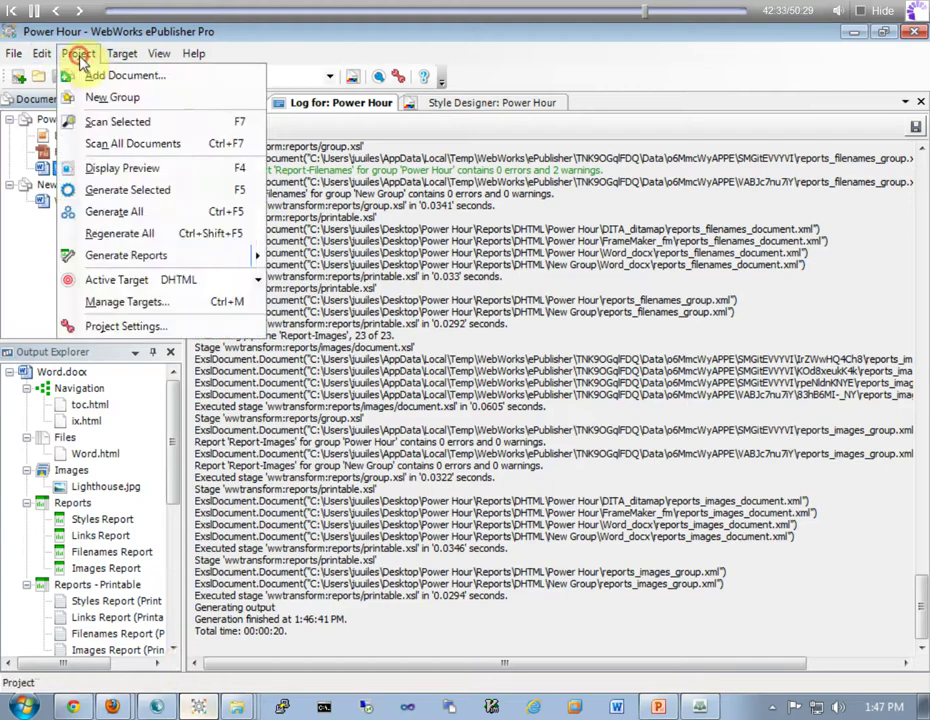
{"action": "left_click", "coordinate": [105, 233]}
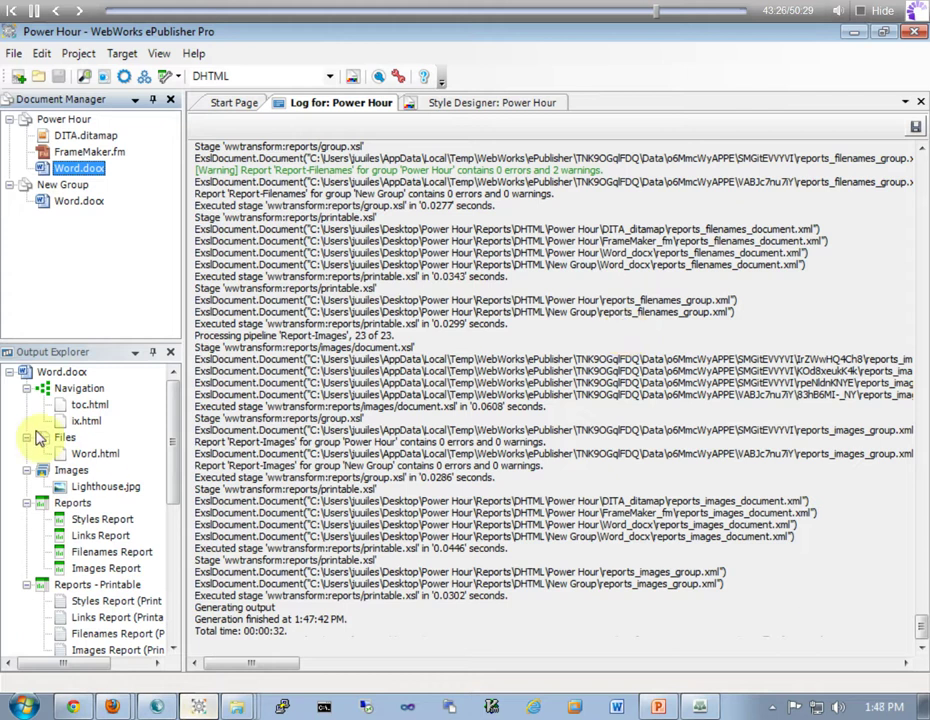
Search the outdated Word.wif in Komodo Edit for 'dangers'
{"action": "left_click", "coordinate": [430, 300]}
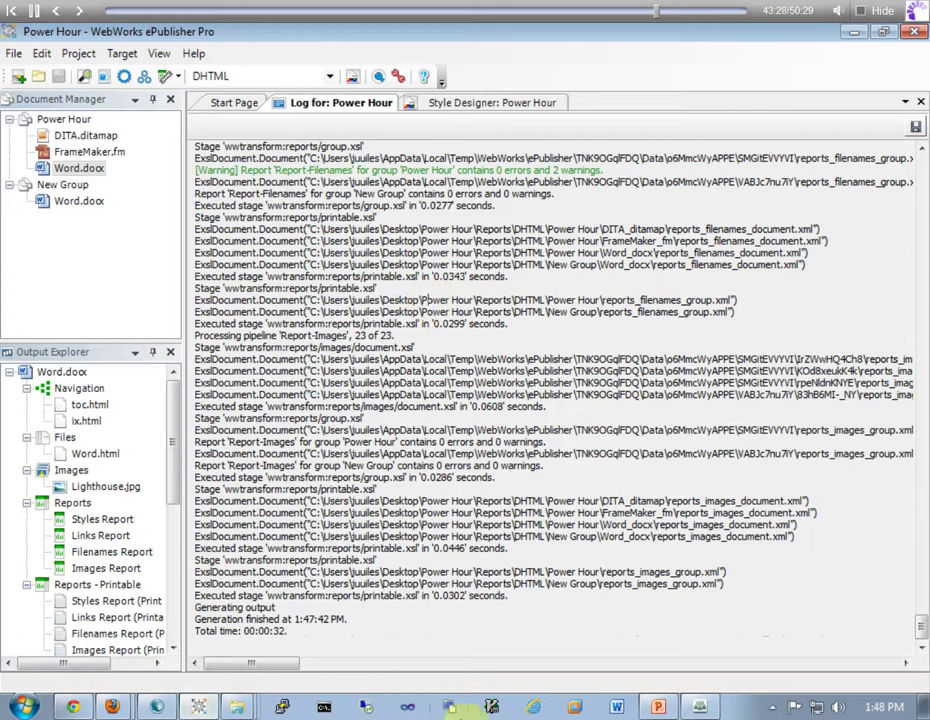
{"action": "left_click", "coordinate": [156, 703]}
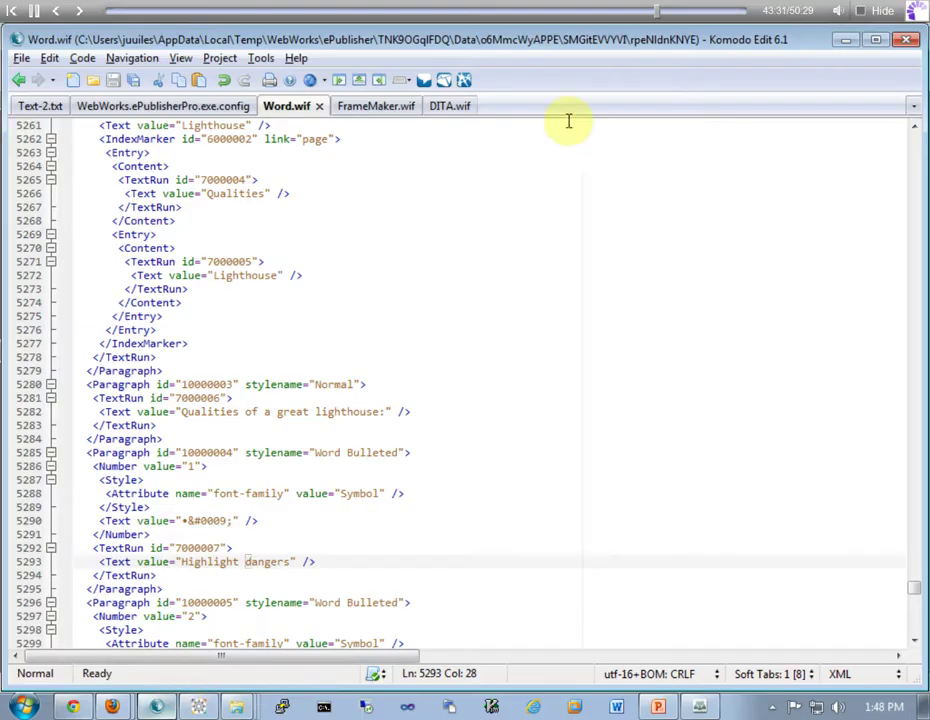
{"action": "left_click", "coordinate": [434, 237]}
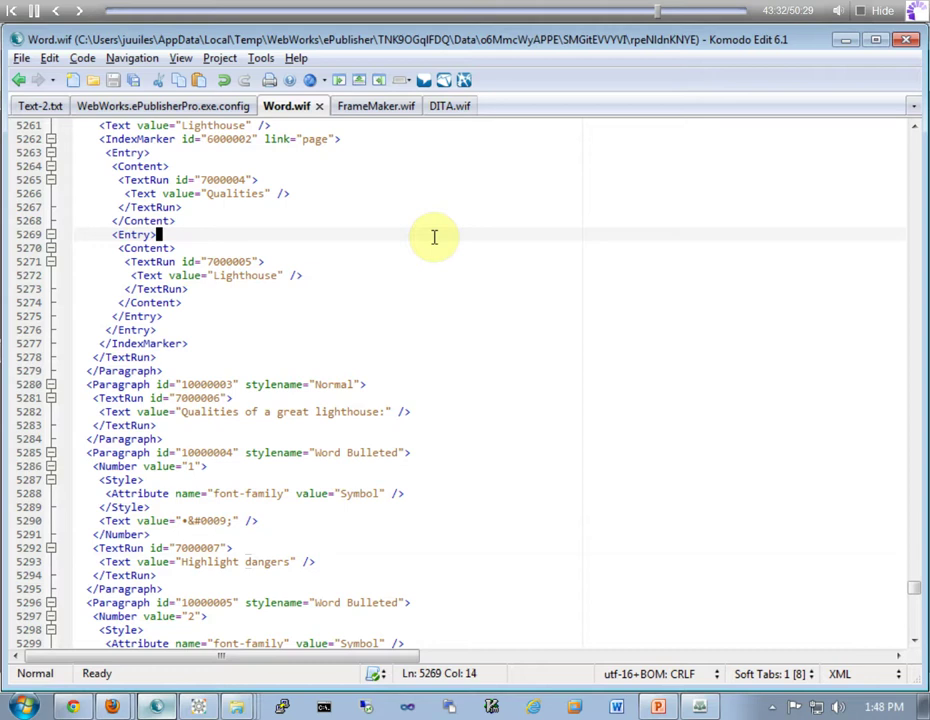
{"action": "key", "text": "ctrl+i"}
{"action": "type", "text": "dangers"}
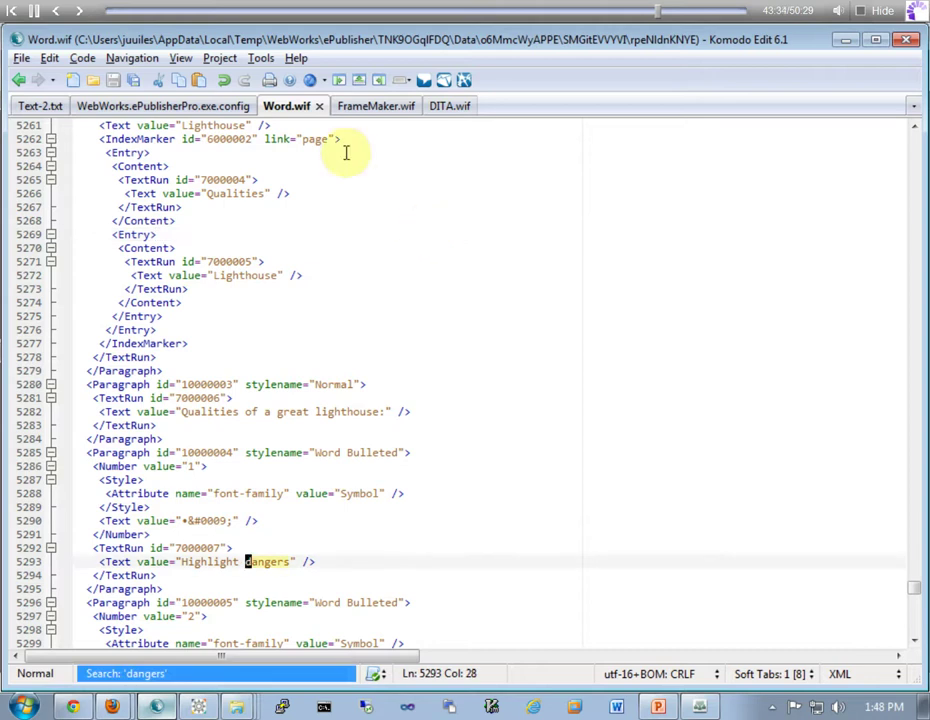
Reopen the regenerated Word.wif from the Start Page, accepting the large-file warning, in XML mode
{"action": "left_click", "coordinate": [319, 106]}
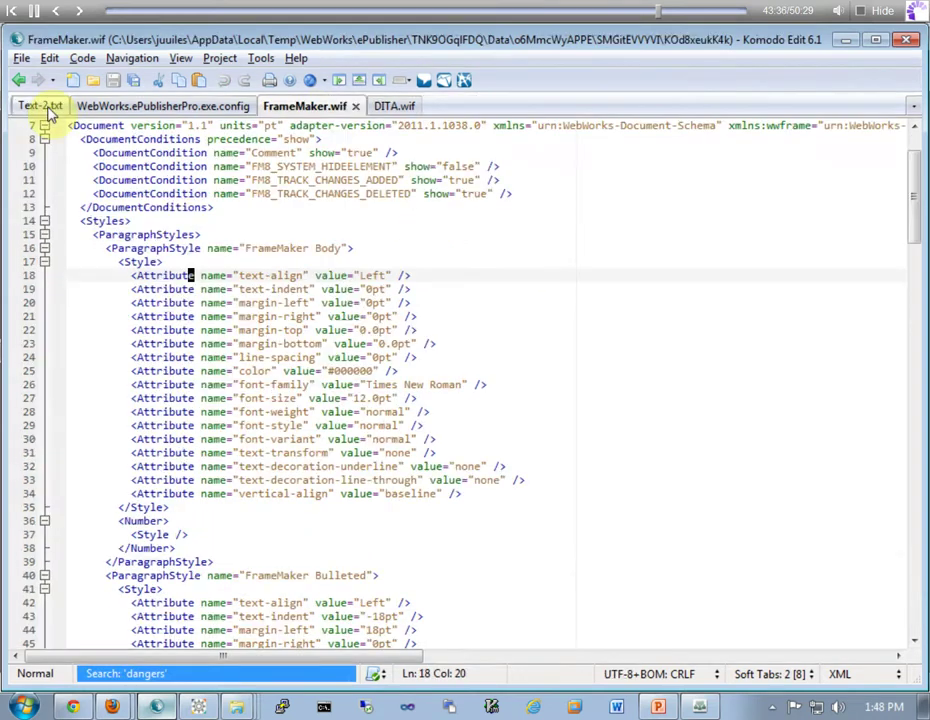
{"action": "left_click", "coordinate": [181, 58]}
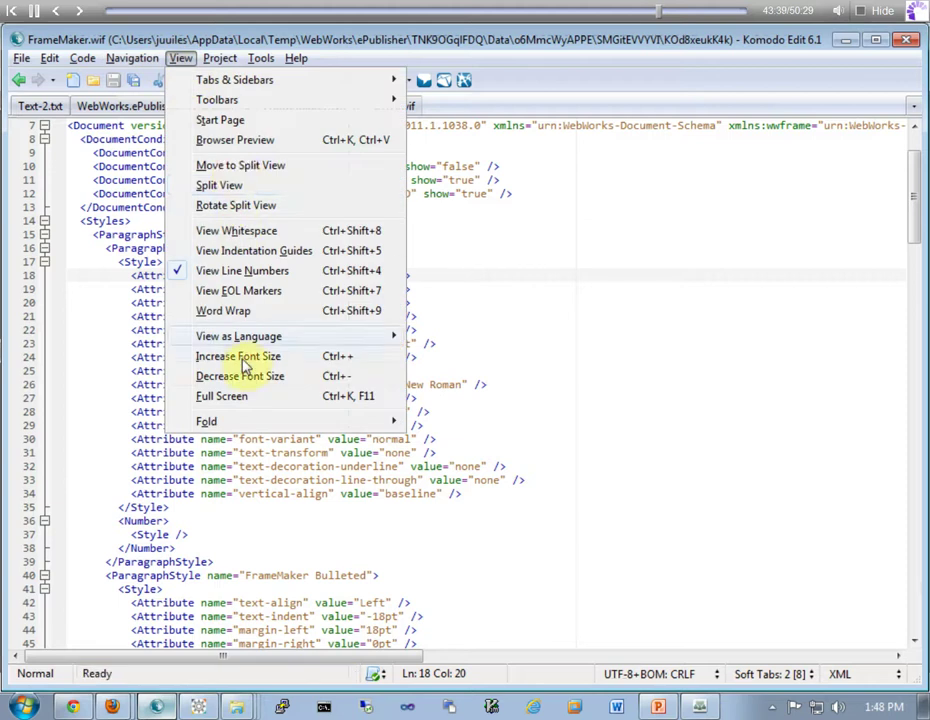
{"action": "left_click", "coordinate": [230, 120]}
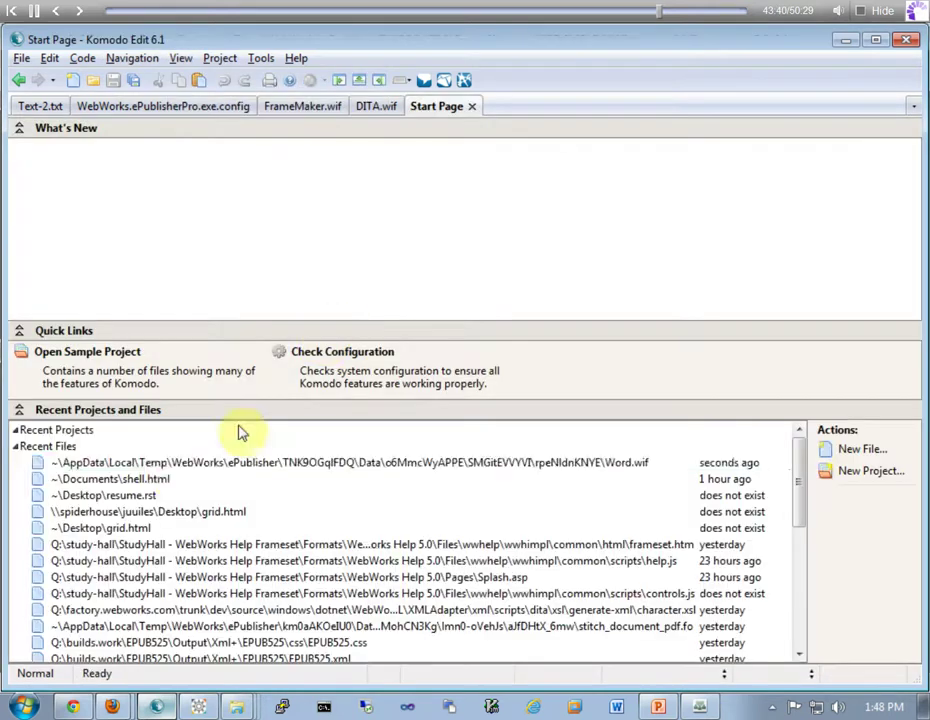
{"action": "double_click", "coordinate": [161, 467]}
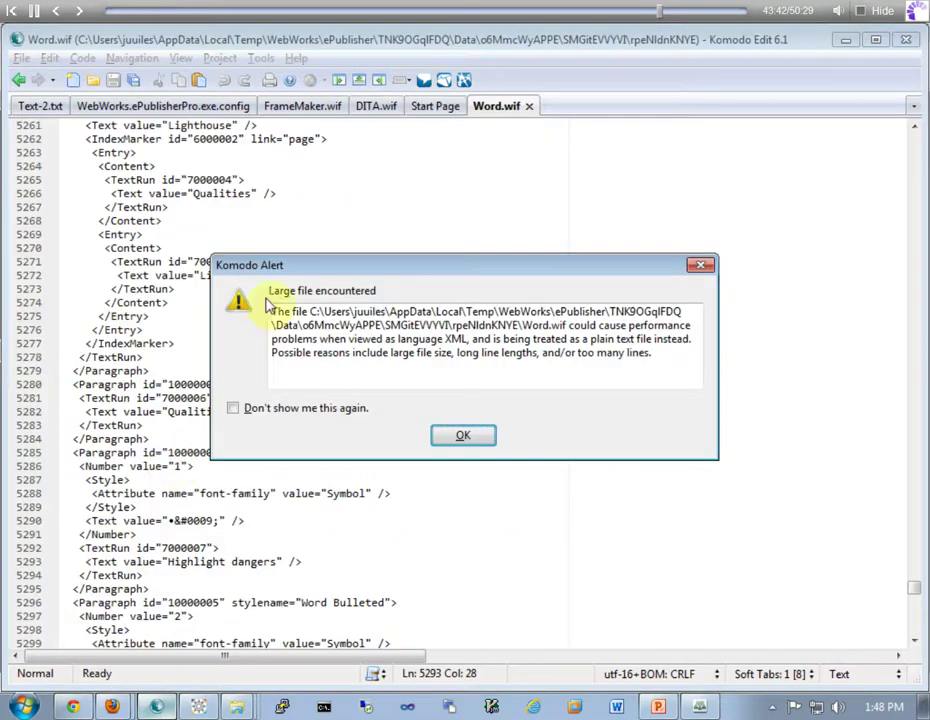
{"action": "left_click", "coordinate": [463, 436]}
{"action": "left_click", "coordinate": [889, 686]}
{"action": "left_click", "coordinate": [816, 570]}
Search the reloaded Word.wif for 'dangers' and scroll through the character styles
{"action": "left_click", "coordinate": [461, 358]}
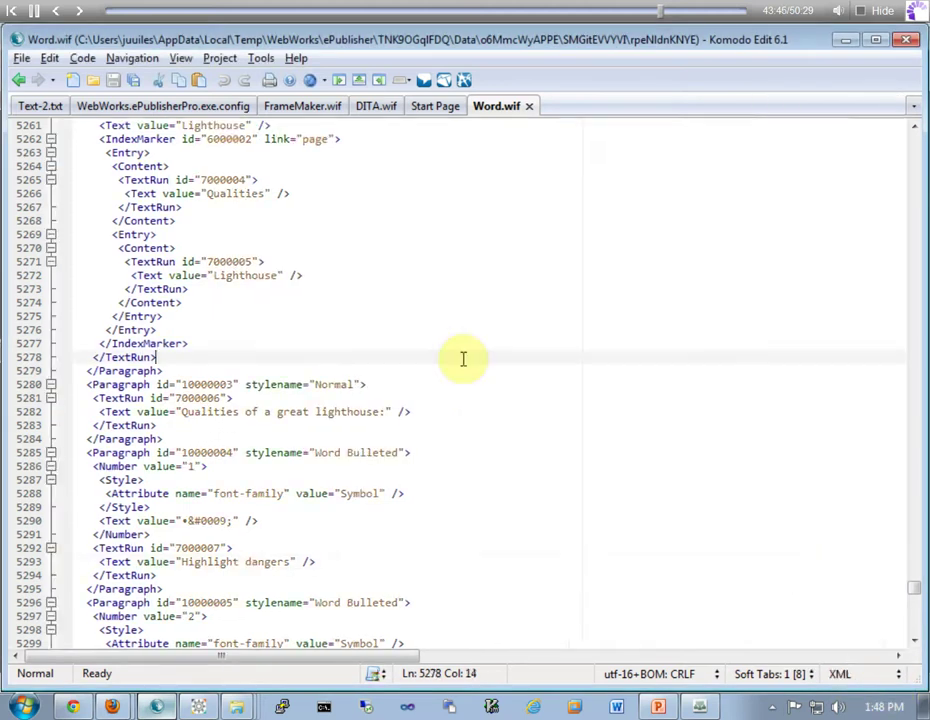
{"action": "key", "text": "ctrl+i"}
{"action": "type", "text": "dangers"}
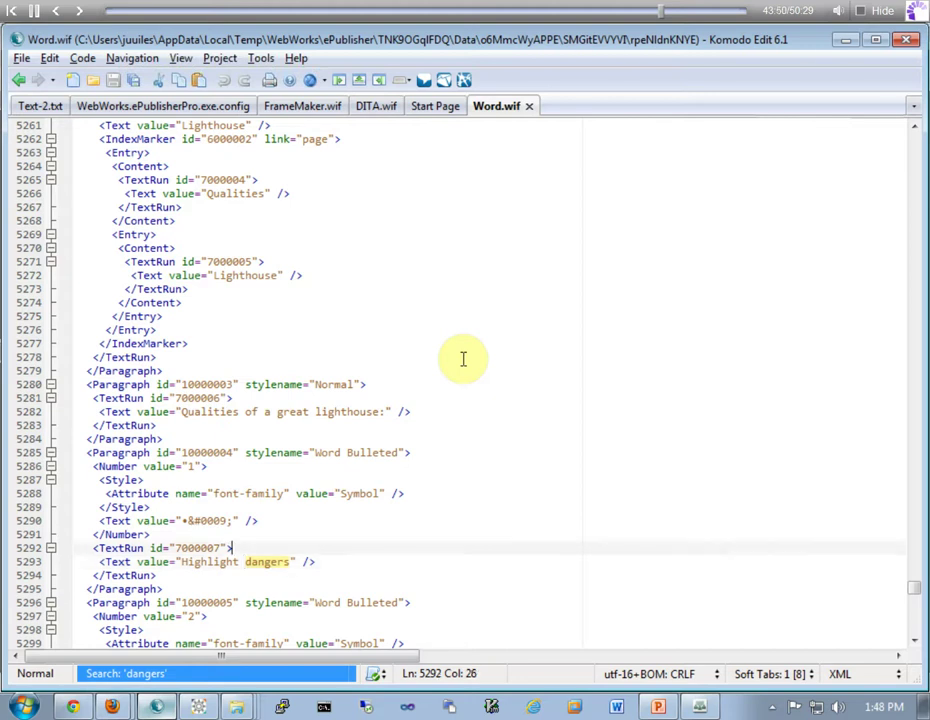
{"action": "scroll", "coordinate": [463, 358], "scroll_direction": "down", "scroll_amount": 19}
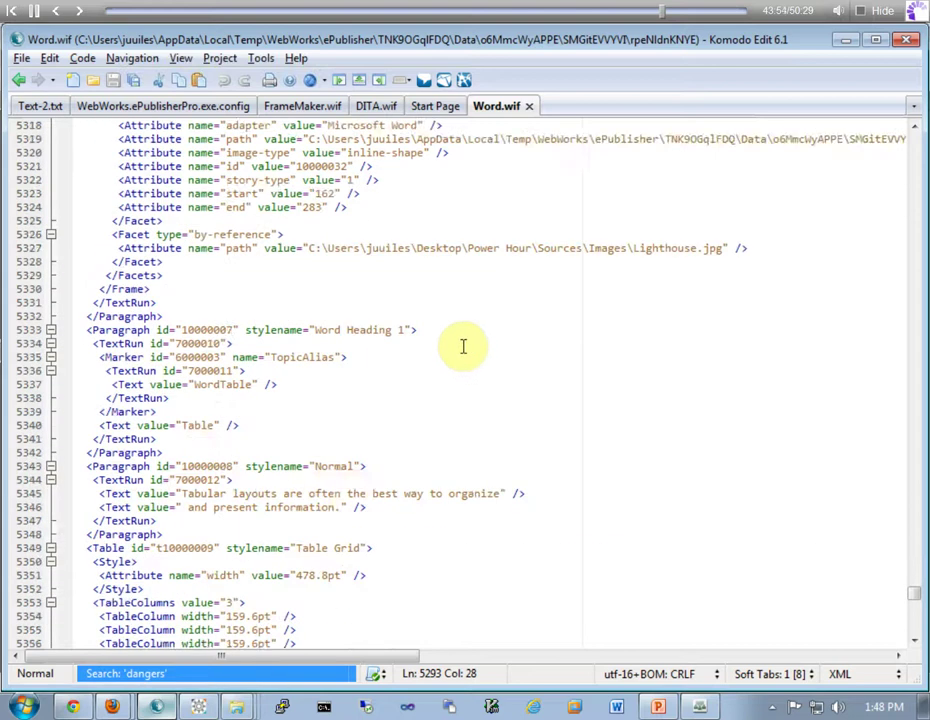
{"action": "scroll", "coordinate": [359, 415], "scroll_direction": "down", "scroll_amount": 18}
{"action": "scroll", "coordinate": [332, 378], "scroll_direction": "down", "scroll_amount": 20}
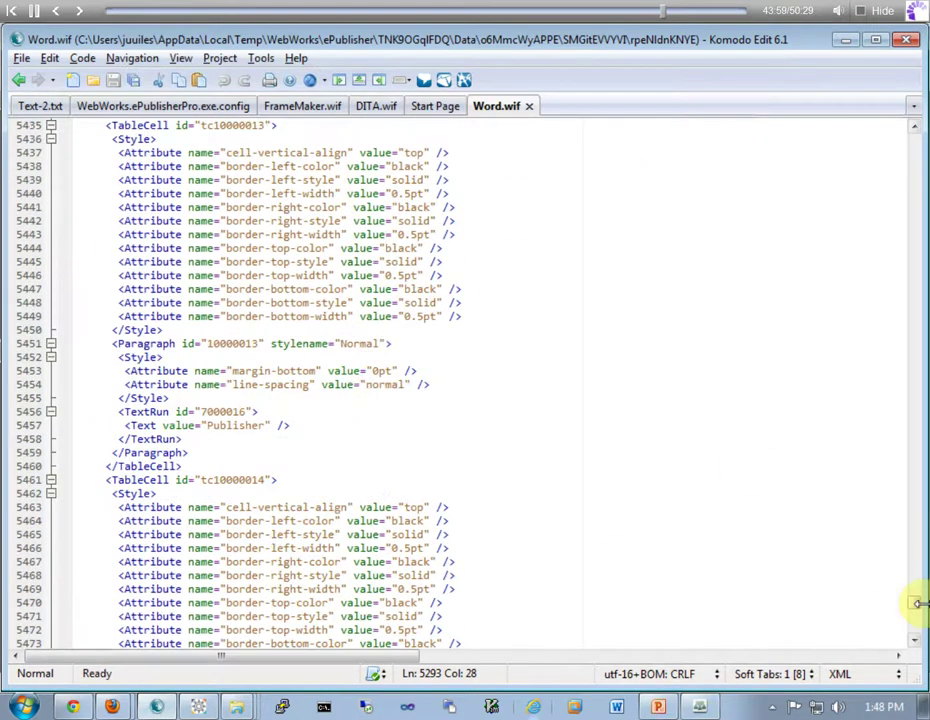
{"action": "left_click_drag", "start_coordinate": [915, 605], "coordinate": [909, 545]}
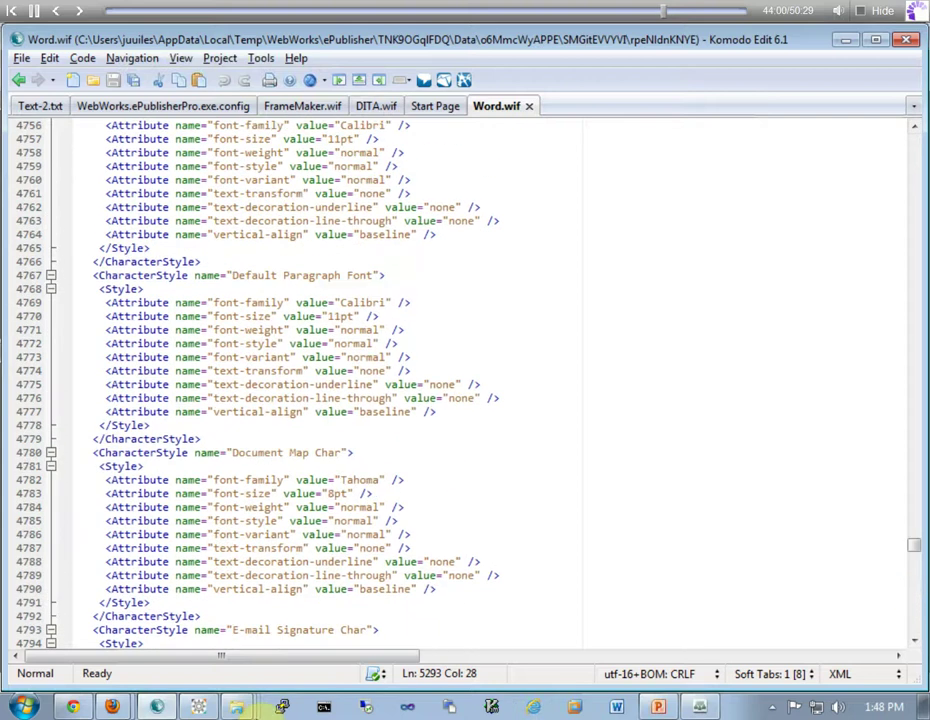
Open Word.docx and apply the Emphasis style to 'dangers' in the Highlight dangers bullet
{"action": "left_click", "coordinate": [199, 707]}
{"action": "double_click", "coordinate": [62, 170]}
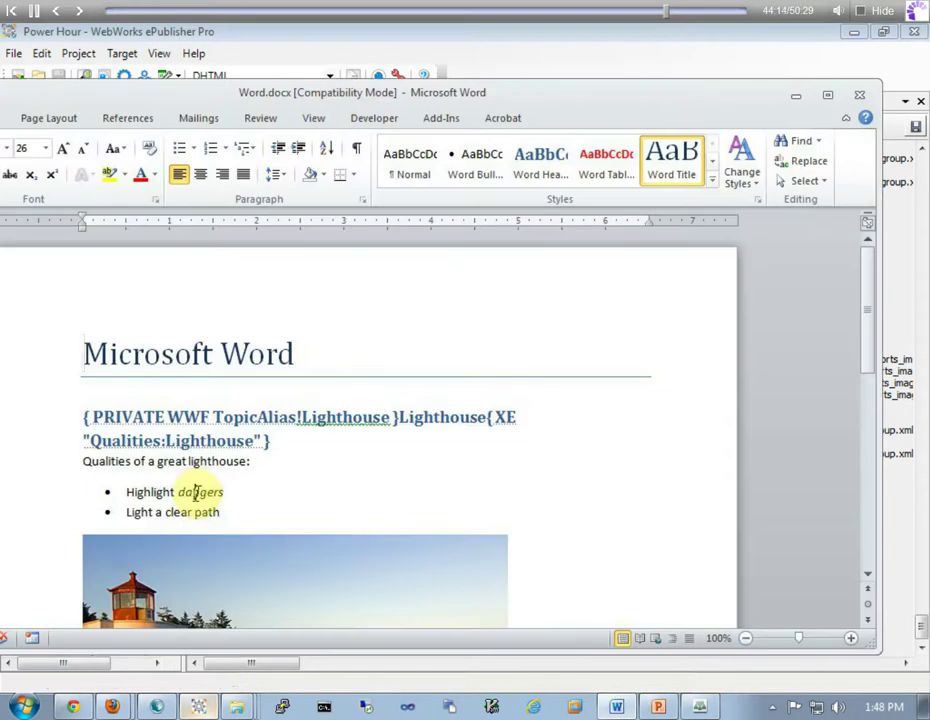
{"action": "double_click", "coordinate": [196, 492]}
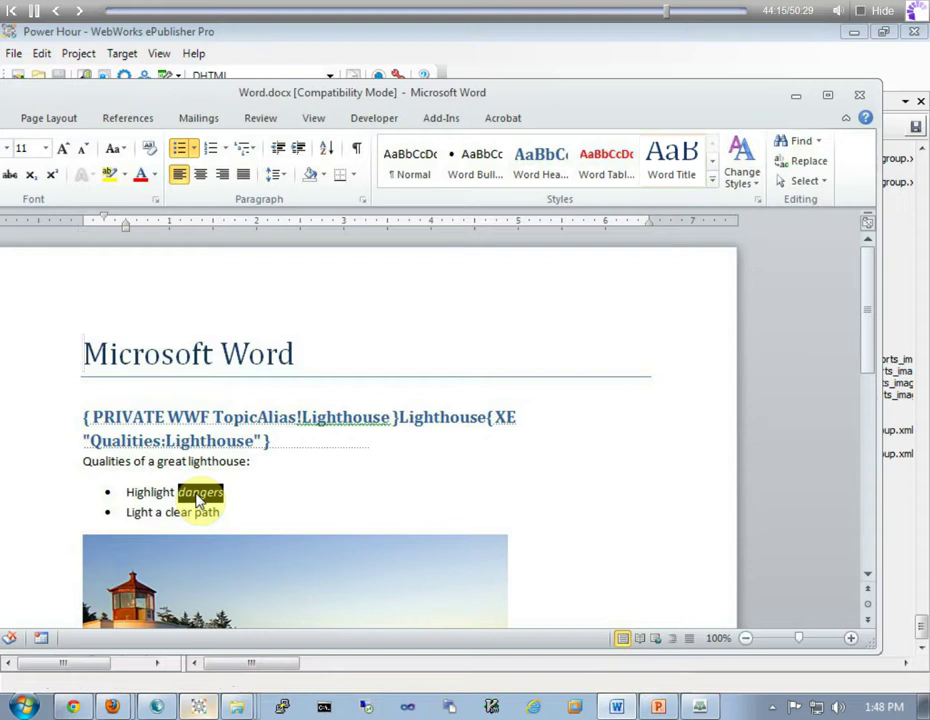
{"action": "left_click", "coordinate": [712, 180]}
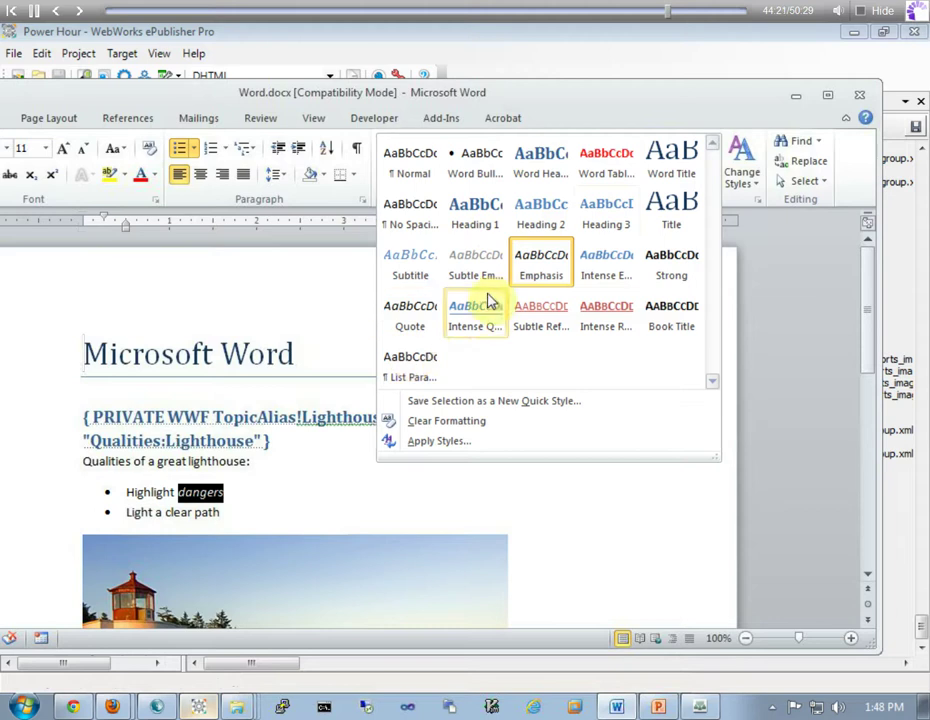
{"action": "left_click", "coordinate": [540, 270]}
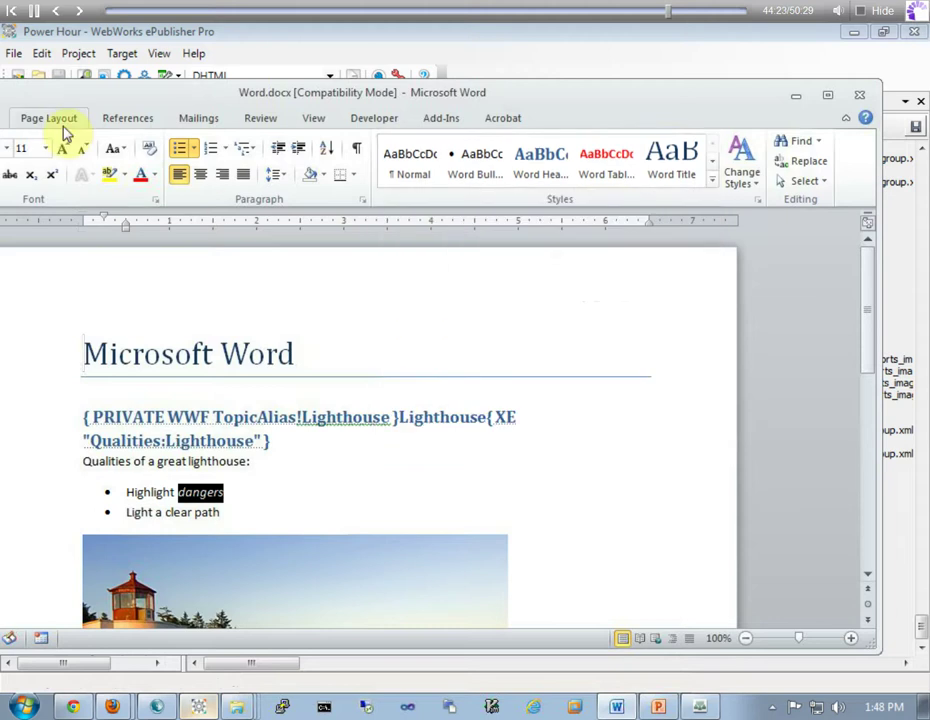
Maximize Word, save Word.docx, and return to ePublisher
{"action": "double_click", "coordinate": [264, 93]}
{"action": "left_click", "coordinate": [46, 92]}
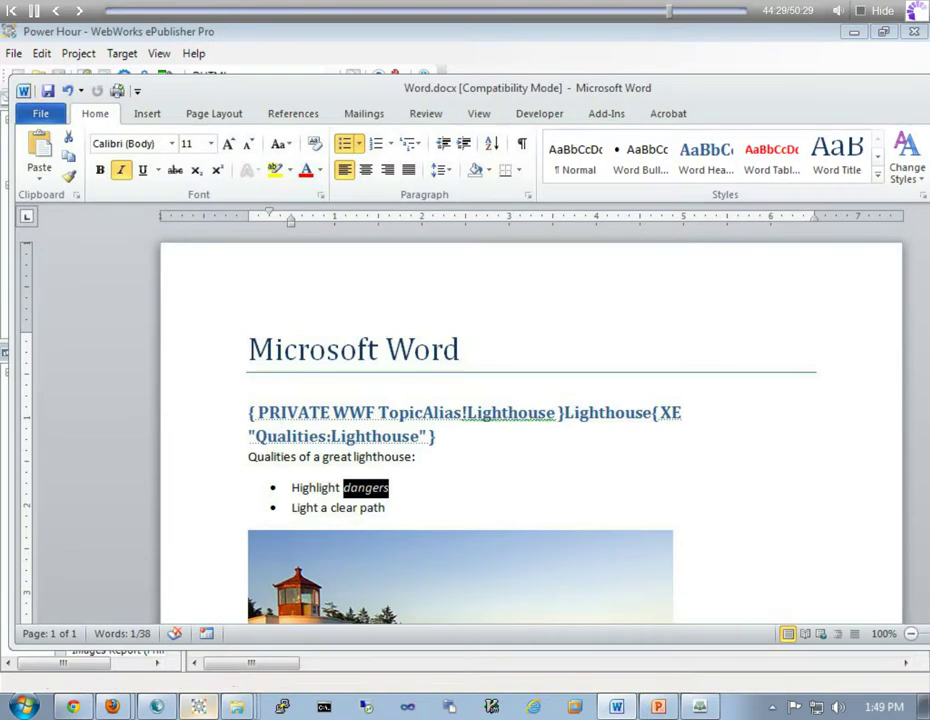
{"action": "key", "text": "alt+Tab"}
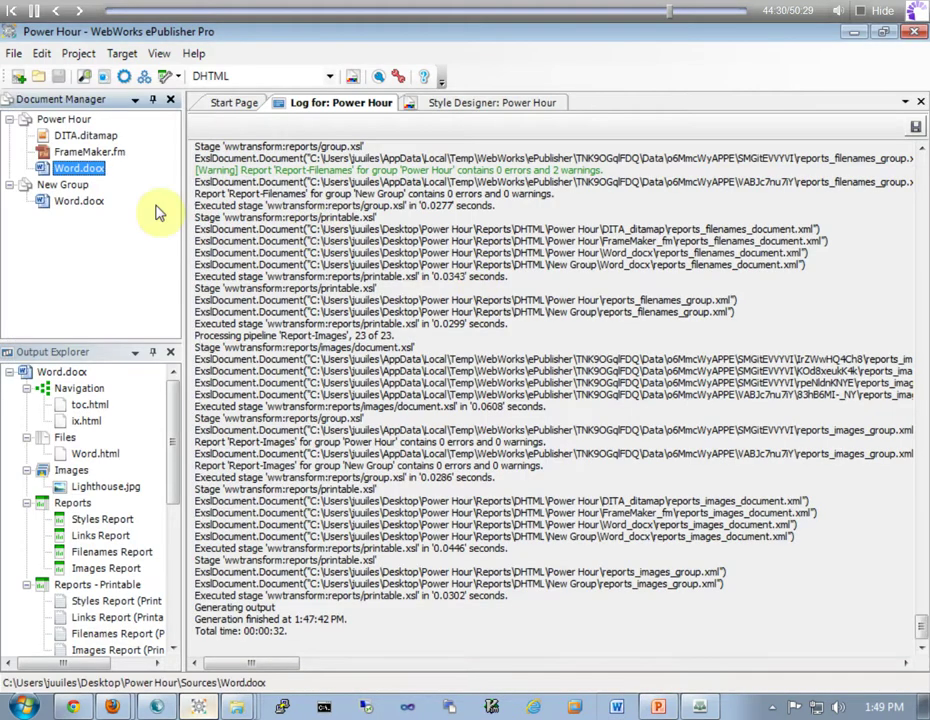
Regenerate all Power Hour documents, finishing at 1:49:40 PM in 00:00:33
{"action": "left_click", "coordinate": [82, 54]}
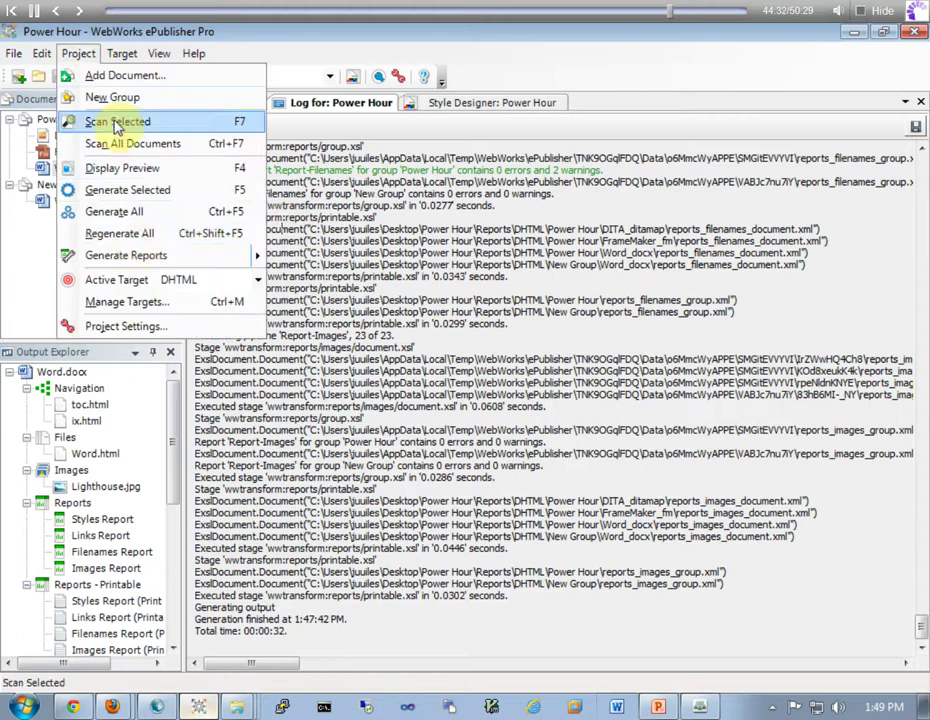
{"action": "left_click", "coordinate": [118, 233]}
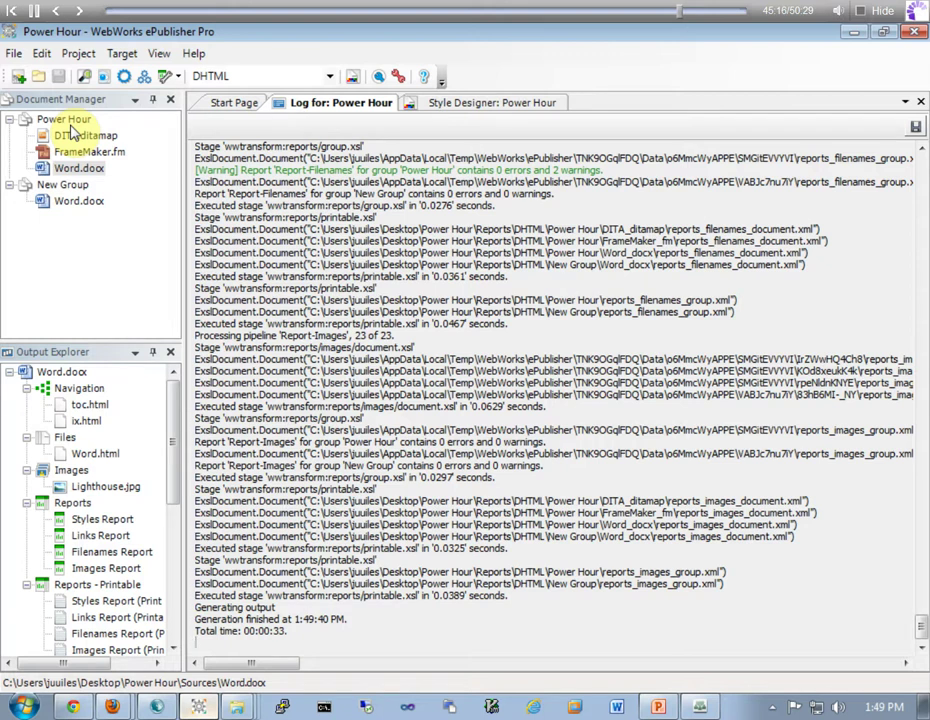
{"action": "left_click", "coordinate": [237, 709]}
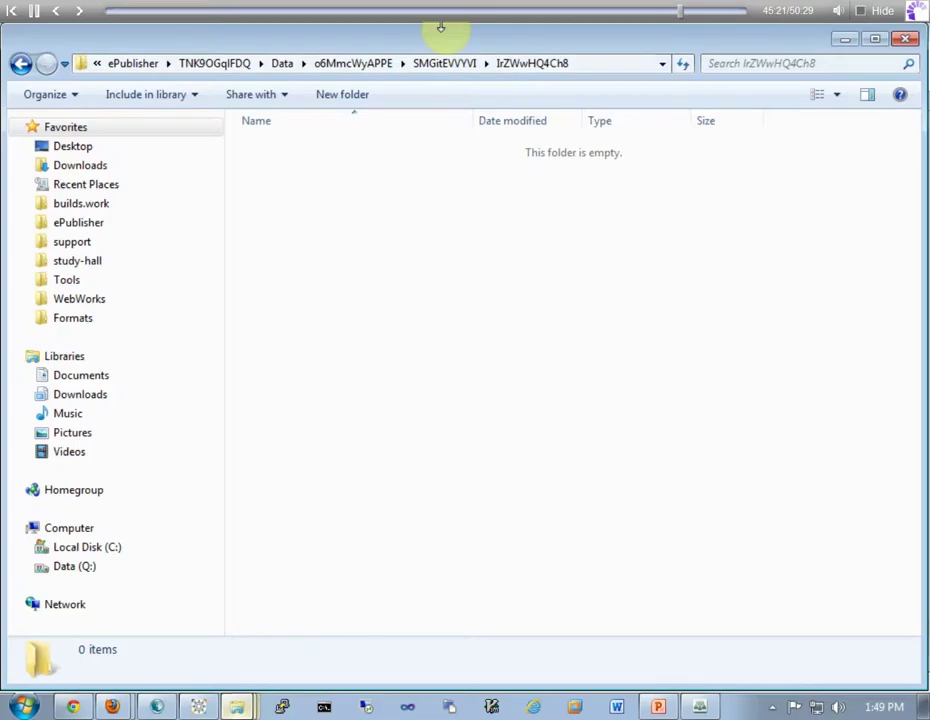
Select the Word.wif regenerated at 1:49 PM in the rpeNldnKNYE folder, then return to Komodo
{"action": "left_click", "coordinate": [443, 63]}
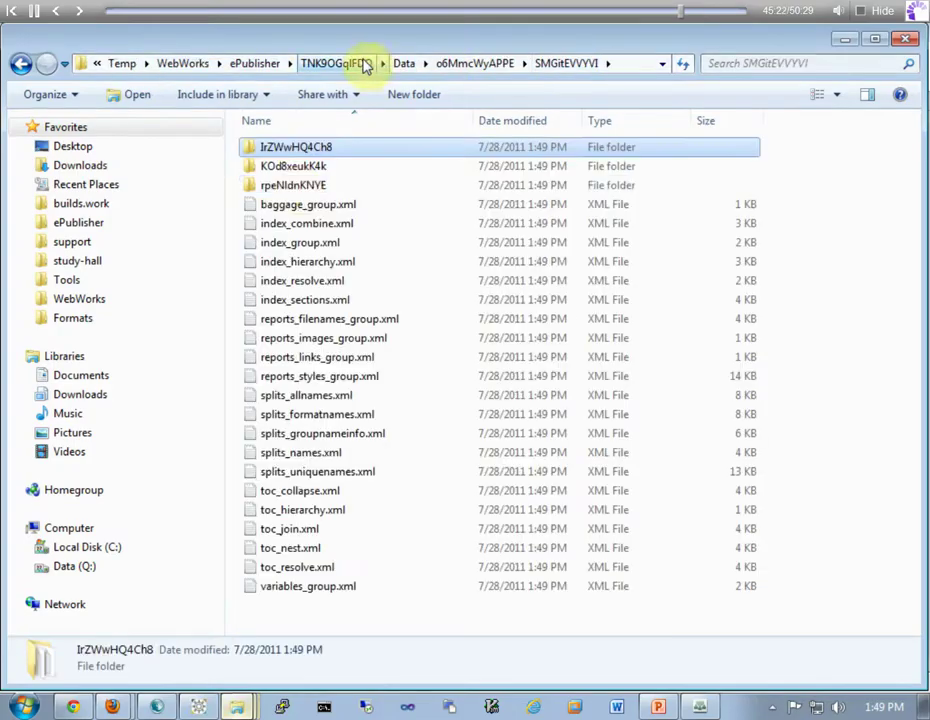
{"action": "double_click", "coordinate": [295, 187]}
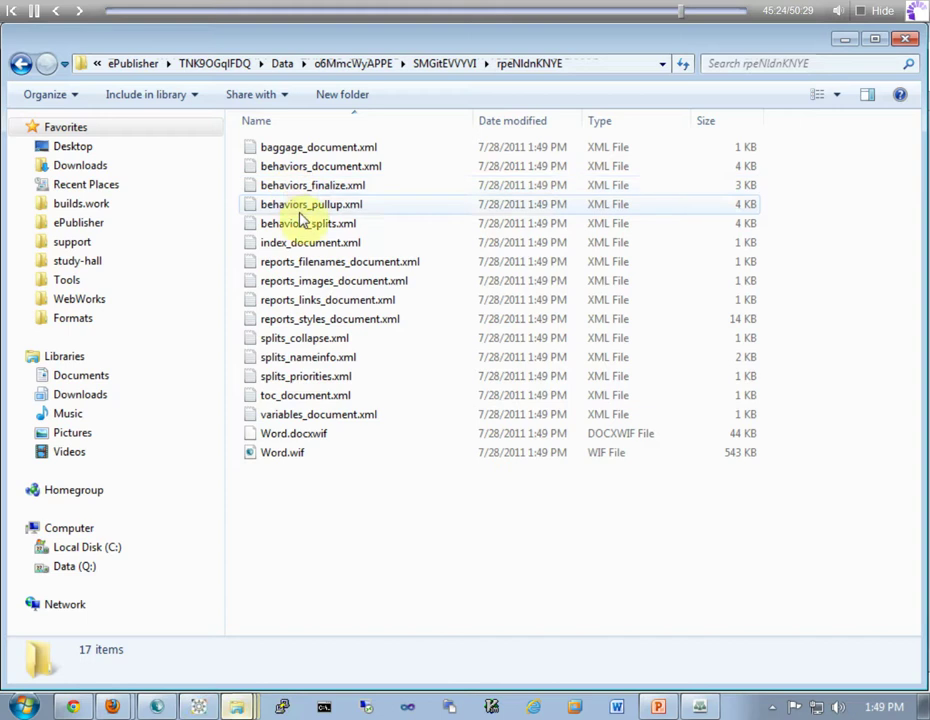
{"action": "left_click", "coordinate": [287, 455]}
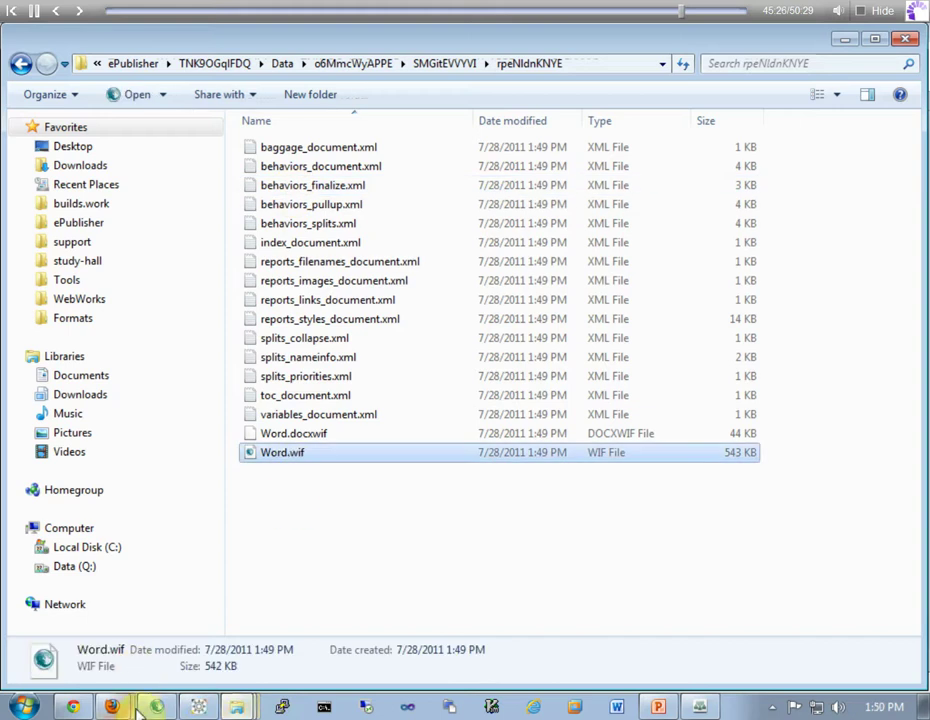
{"action": "left_click", "coordinate": [152, 707]}
Jump to the next 'dangers' match in the open Word.wif
{"action": "scroll", "coordinate": [307, 426], "scroll_direction": "down", "scroll_amount": 1}
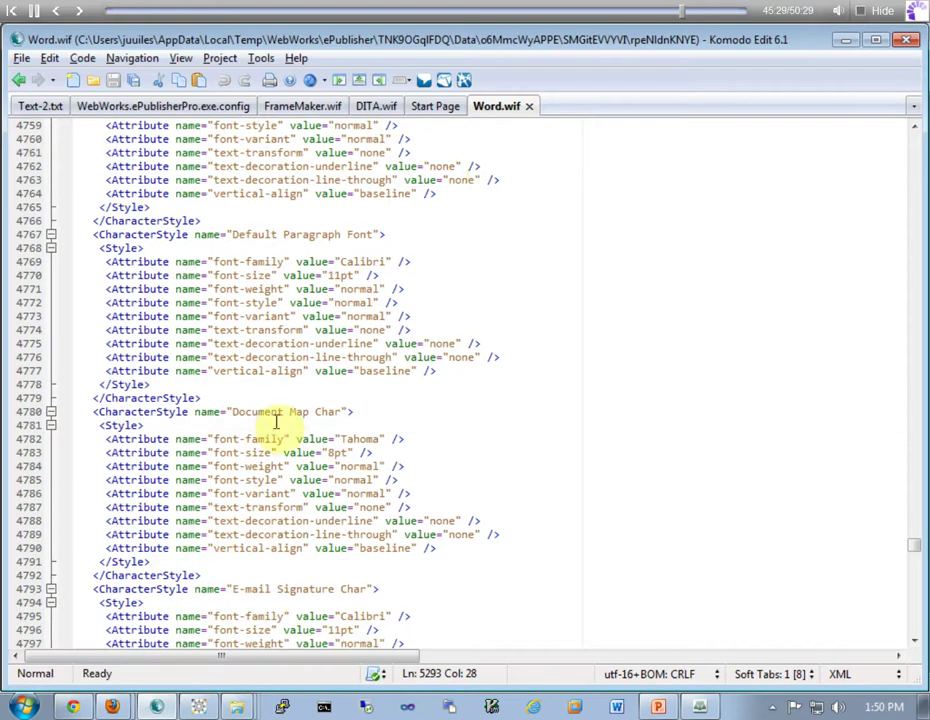
{"action": "left_click", "coordinate": [491, 176]}
{"action": "left_click", "coordinate": [668, 243]}
{"action": "key", "text": "F3"}
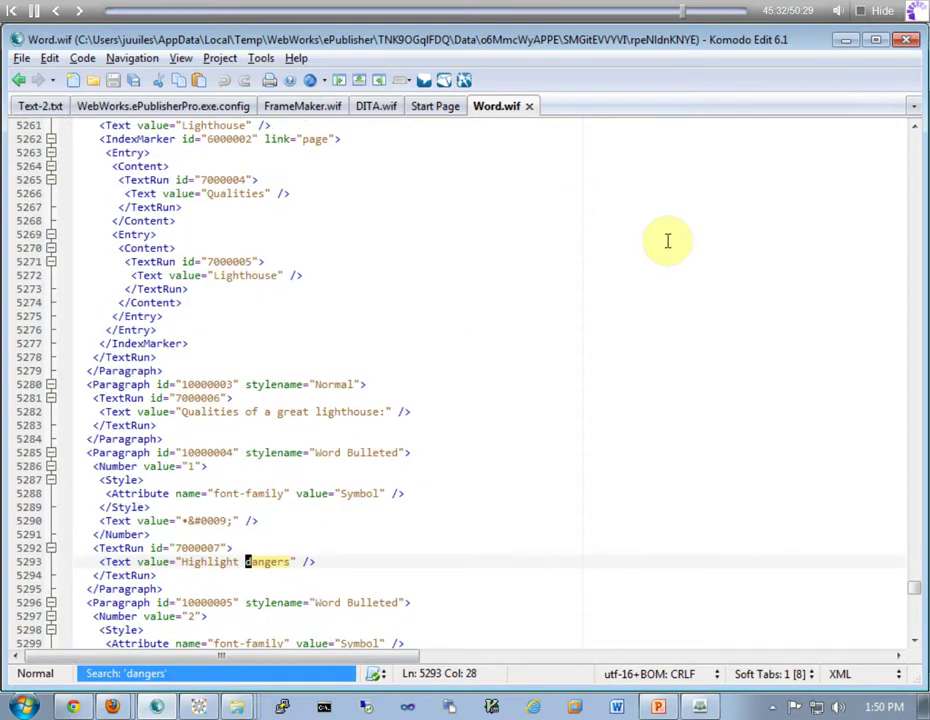
Close the outdated Word.wif and open the regenerated one from Explorer, accepting the large-file warning
{"action": "left_click", "coordinate": [529, 106]}
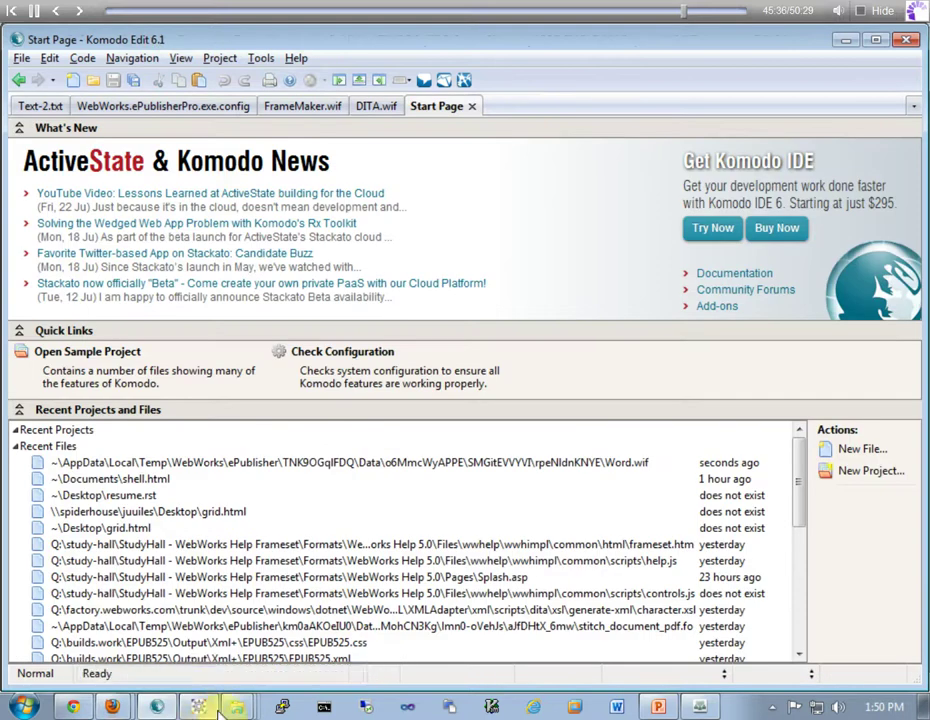
{"action": "left_click", "coordinate": [236, 707]}
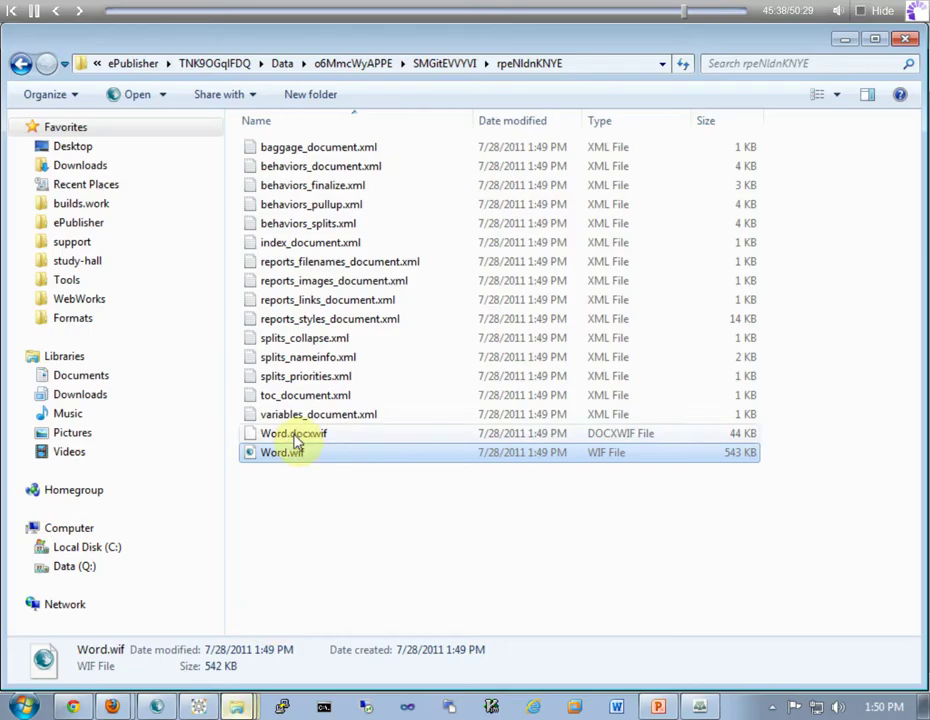
{"action": "right_click", "coordinate": [291, 464]}
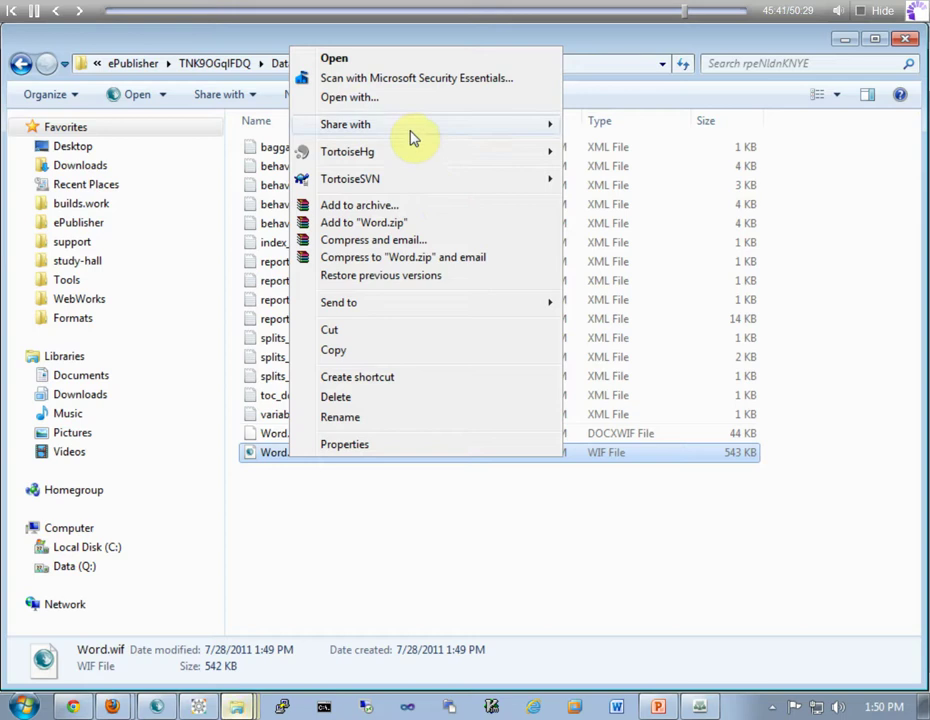
{"action": "left_click", "coordinate": [335, 60]}
{"action": "left_click", "coordinate": [152, 708]}
{"action": "left_click", "coordinate": [465, 434]}
Find 'dangers' near line 5278, then close Word.wif and the Start Page
{"action": "left_click", "coordinate": [506, 363]}
{"action": "key", "text": "F3"}
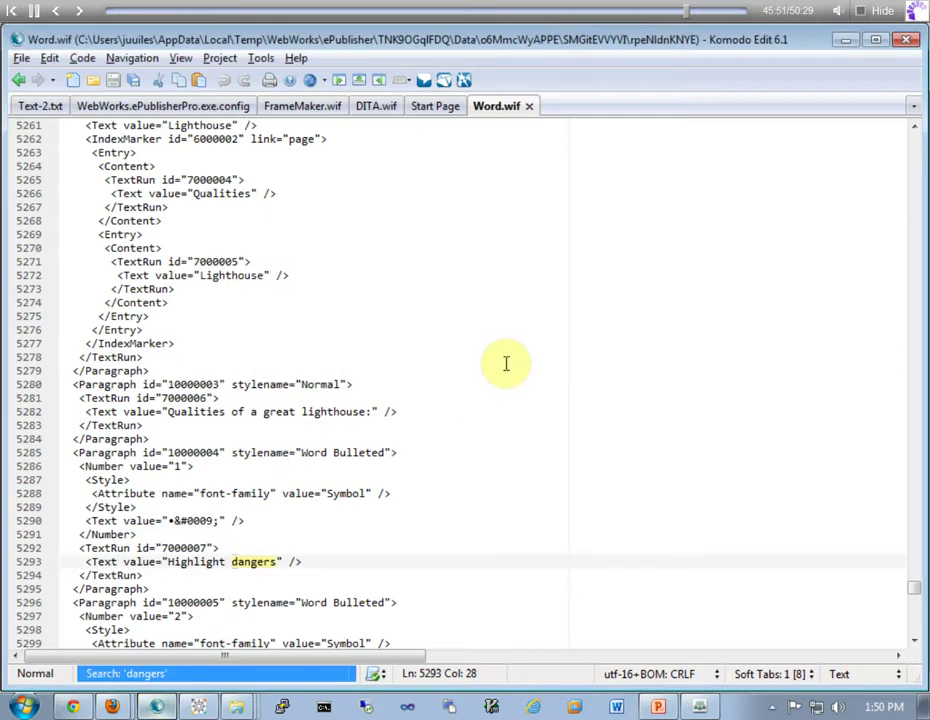
{"action": "left_click", "coordinate": [506, 363]}
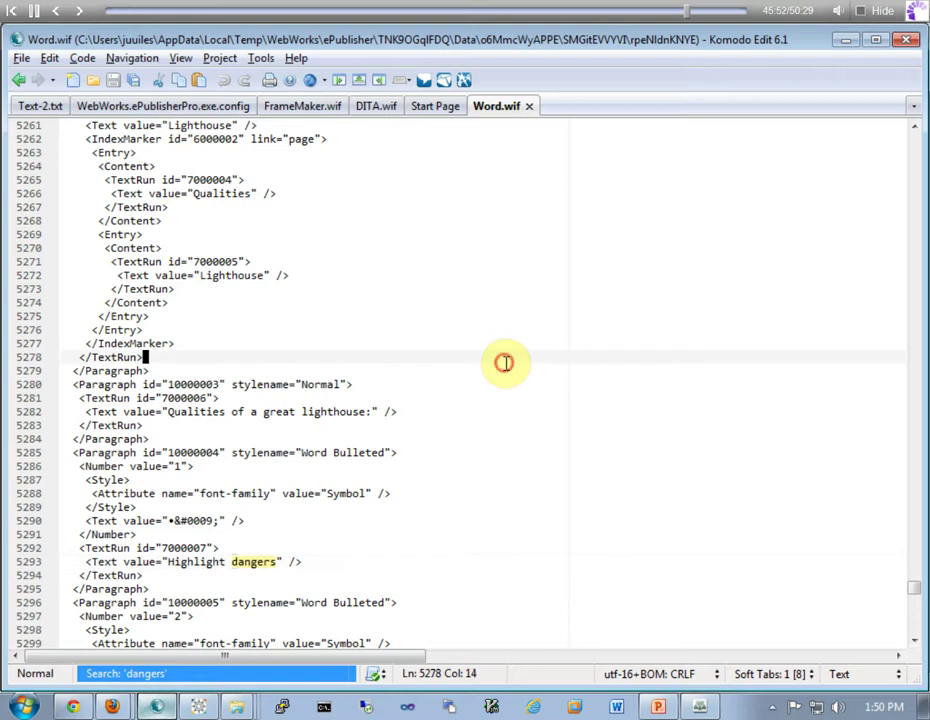
{"action": "left_click", "coordinate": [530, 107]}
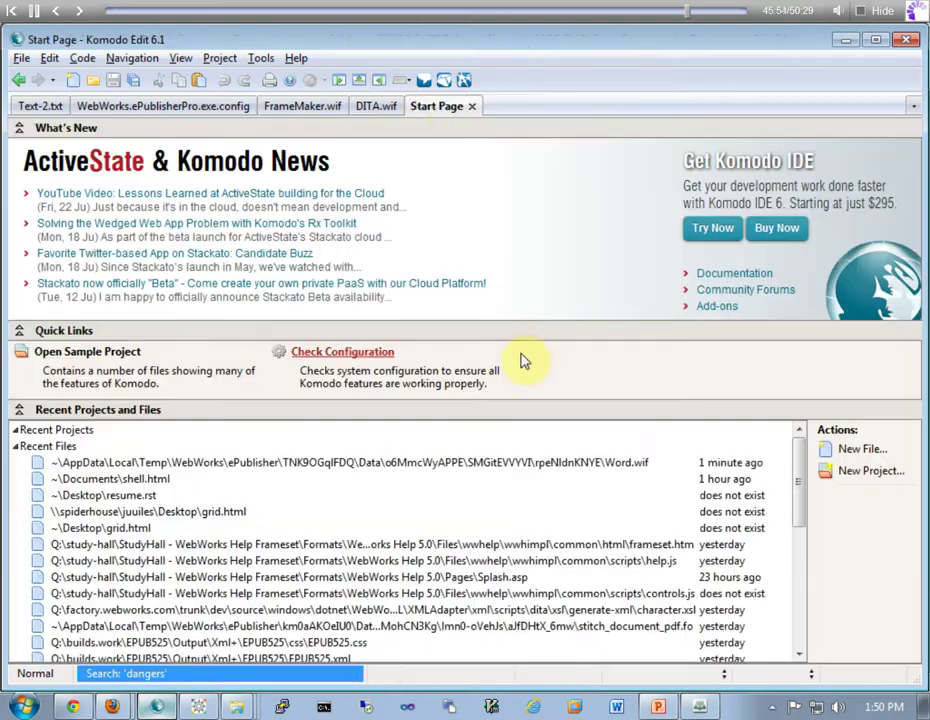
{"action": "left_click", "coordinate": [472, 106]}
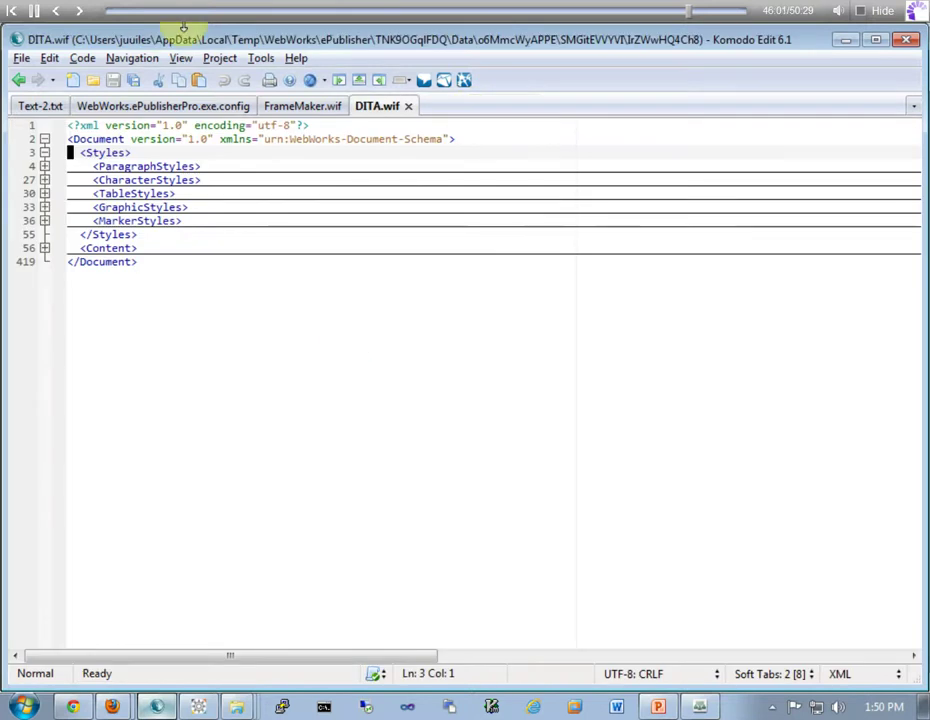
Expand Content in DITA.wif, then collapse Styles and expand Content in FrameMaker.wif
{"action": "left_click", "coordinate": [43, 248]}
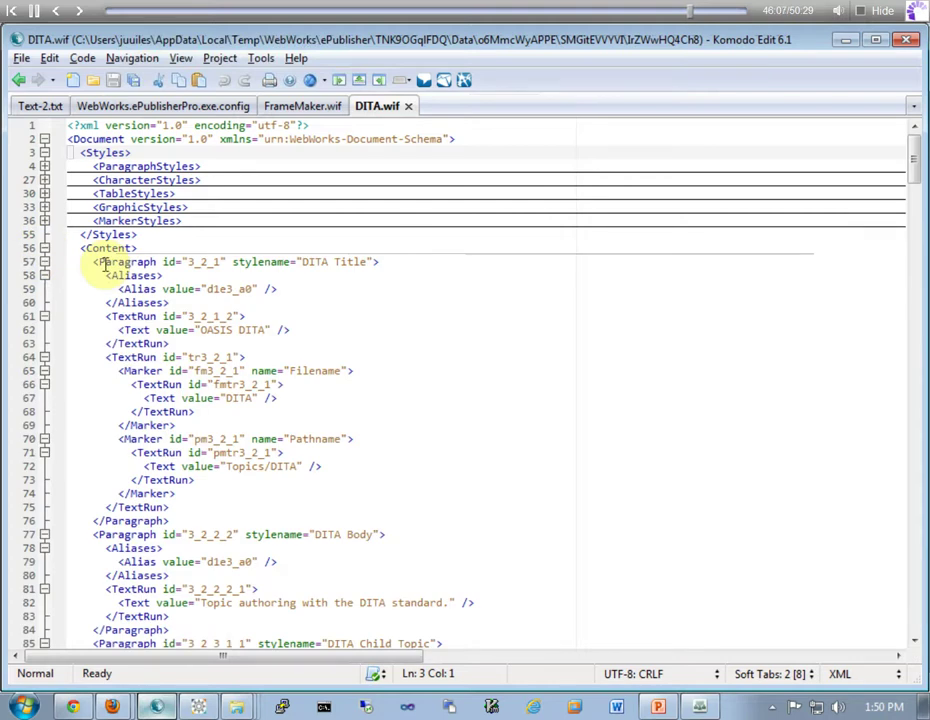
{"action": "left_click", "coordinate": [374, 424]}
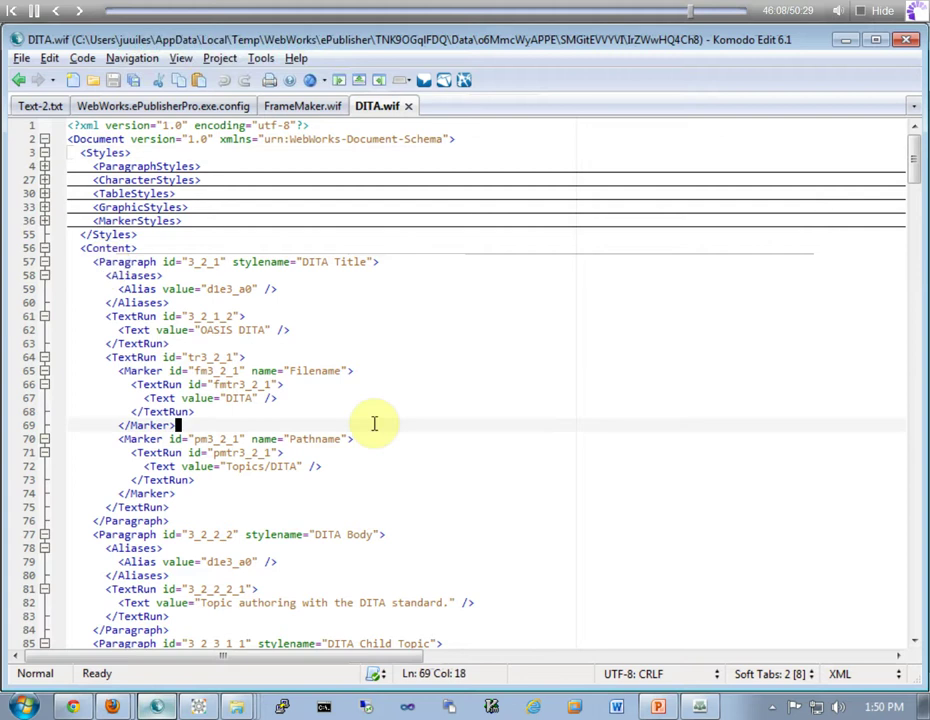
{"action": "left_click", "coordinate": [305, 105]}
{"action": "left_click", "coordinate": [412, 356]}
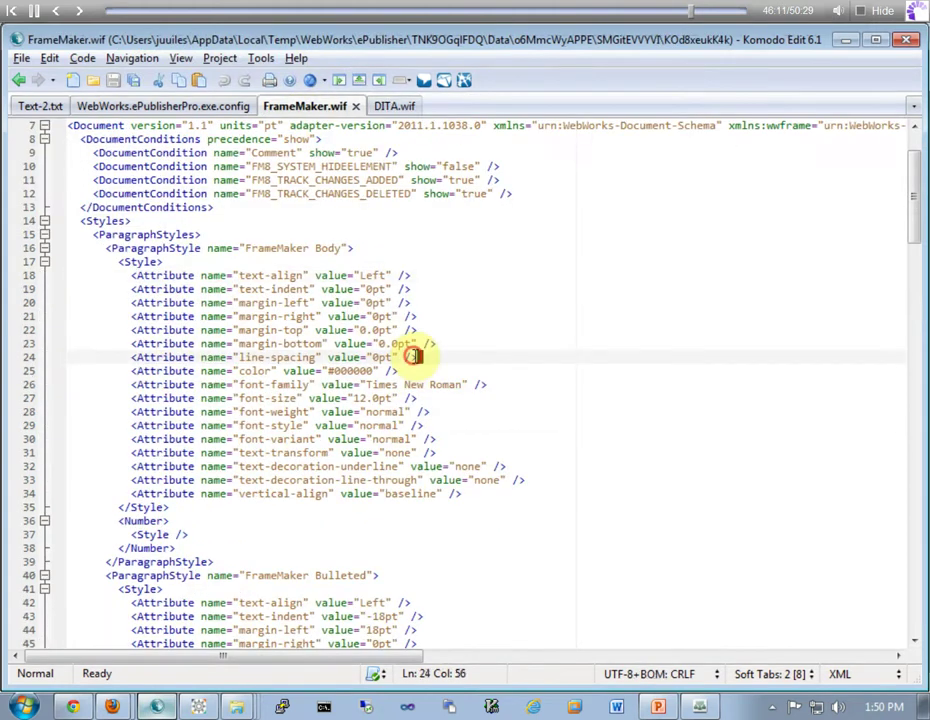
{"action": "left_click", "coordinate": [44, 220]}
{"action": "left_click", "coordinate": [44, 316]}
Search FrameMaker.wif for 'Frame' and select the Desert Frame element with its attributes
{"action": "left_click", "coordinate": [250, 398]}
{"action": "key", "text": "slash"}
{"action": "type", "text": "Frame"}
{"action": "key", "text": "Return"}
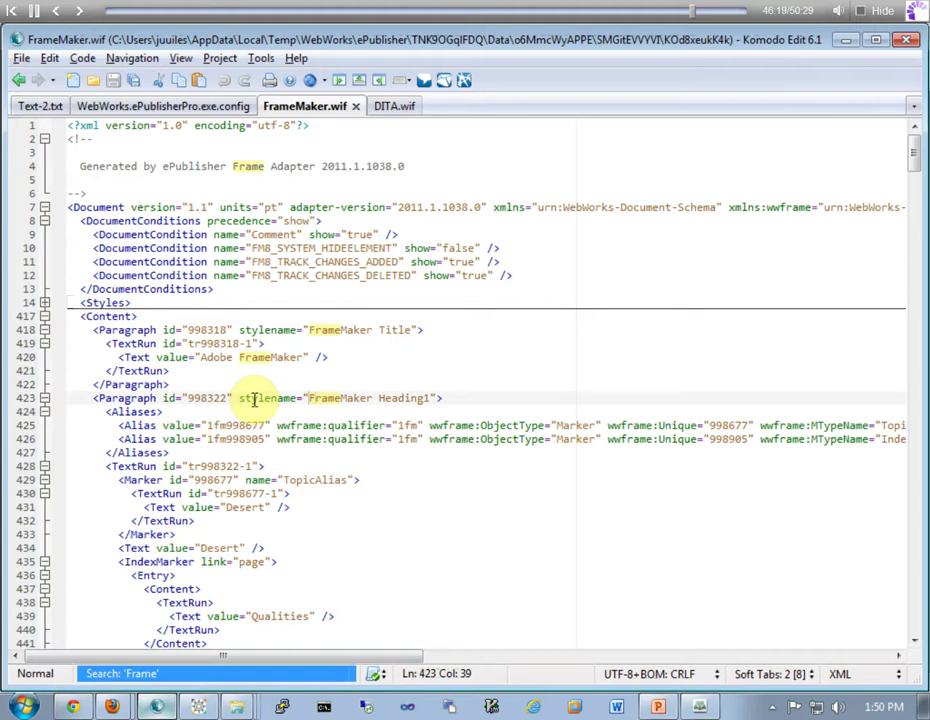
{"action": "key", "text": "n"}
{"action": "key", "text": "n"}
{"action": "key", "text": "n"}
{"action": "key", "text": "n"}
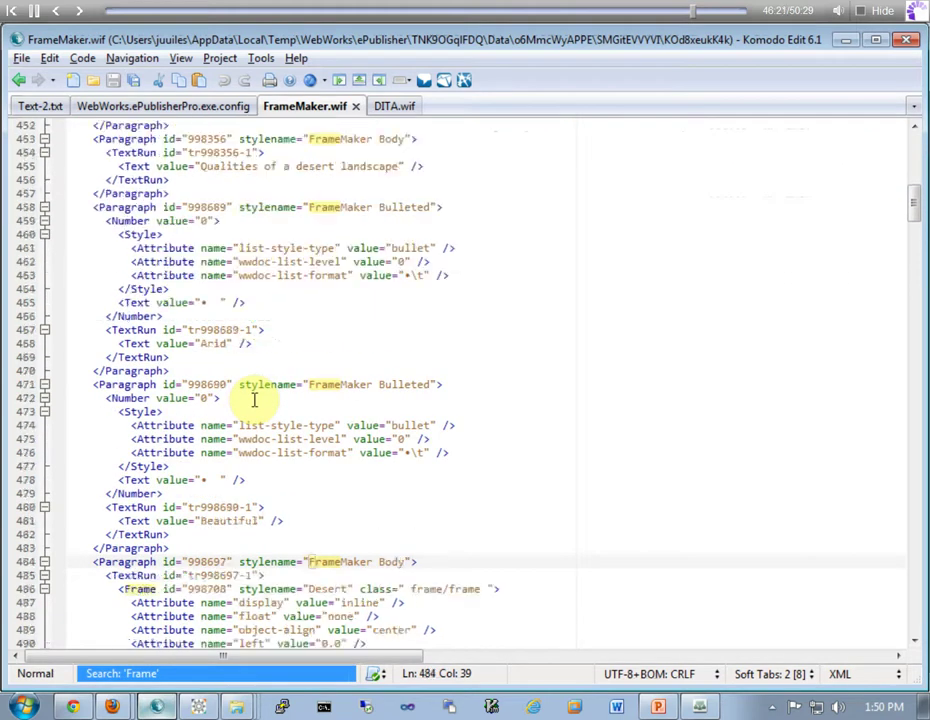
{"action": "key", "text": "n"}
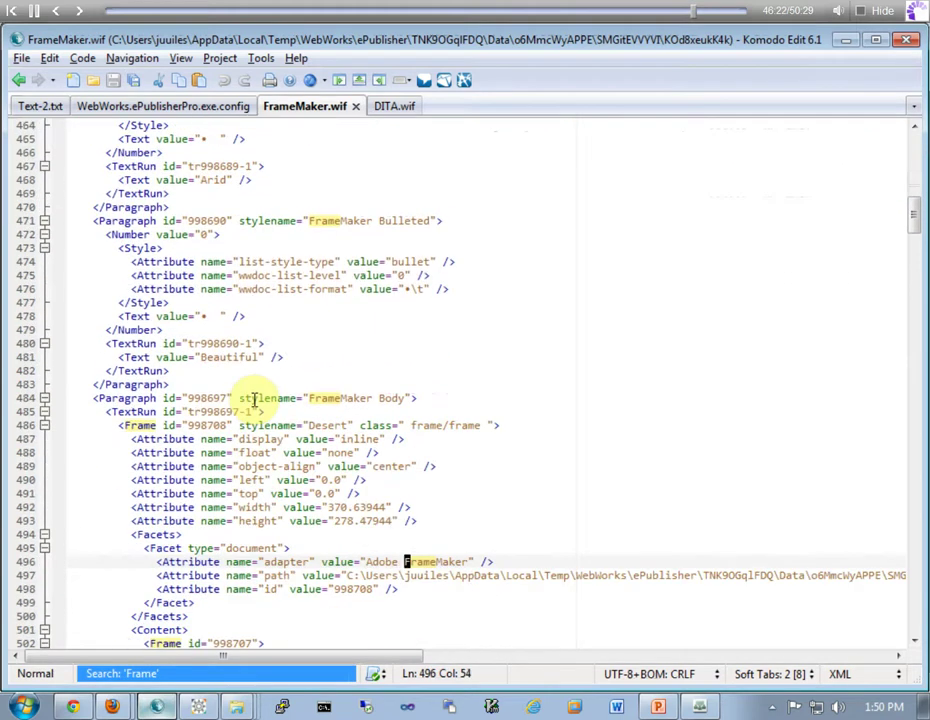
{"action": "left_click", "coordinate": [284, 452]}
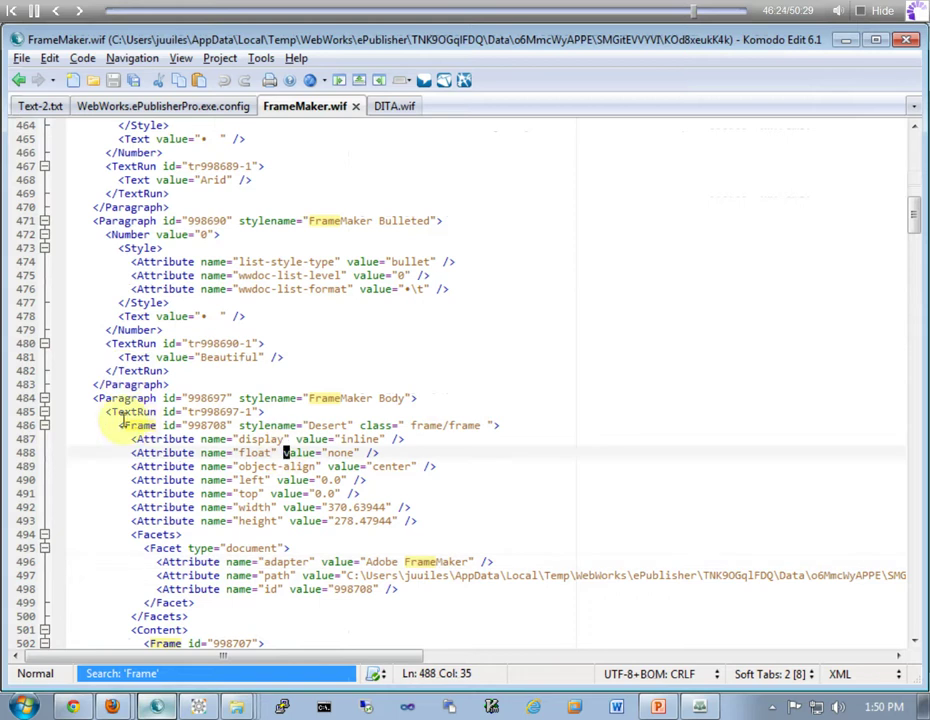
{"action": "left_click_drag", "start_coordinate": [119, 425], "coordinate": [183, 536]}
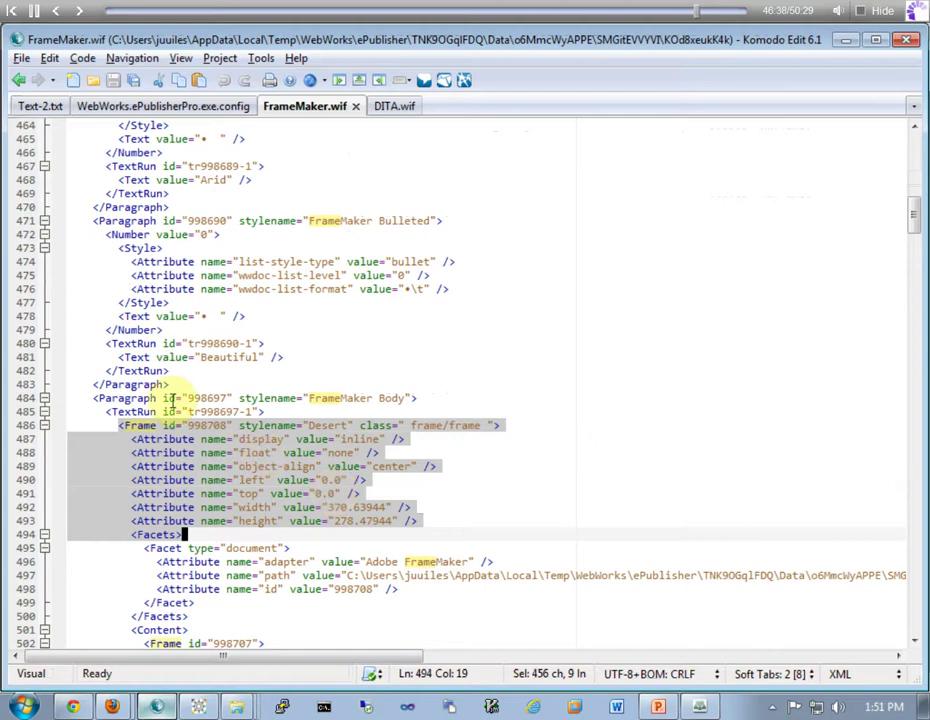
{"action": "left_click", "coordinate": [264, 562]}
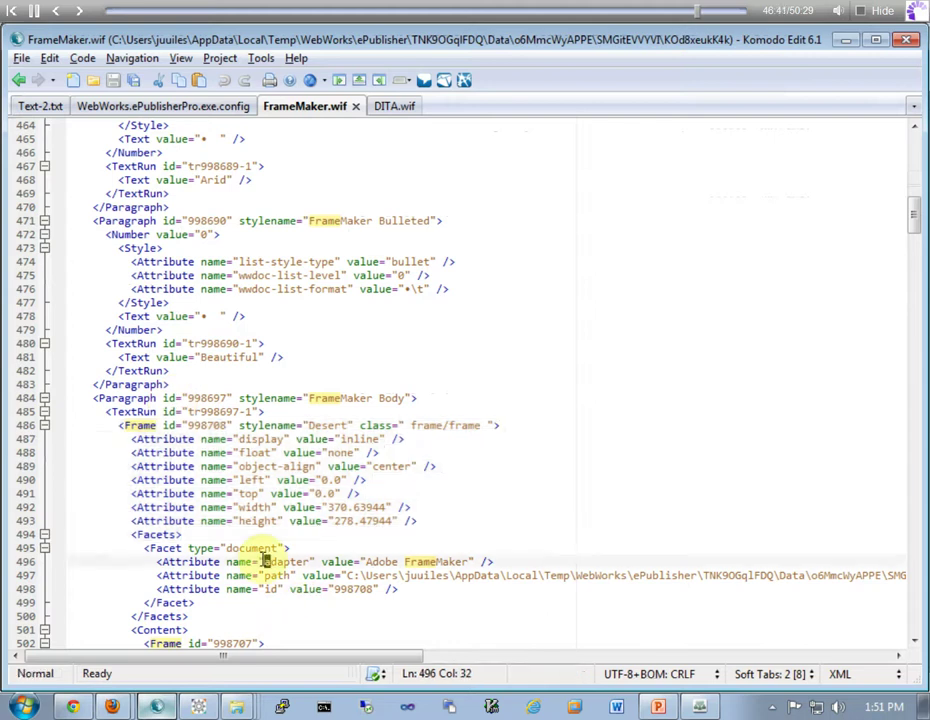
{"action": "left_click", "coordinate": [626, 604]}
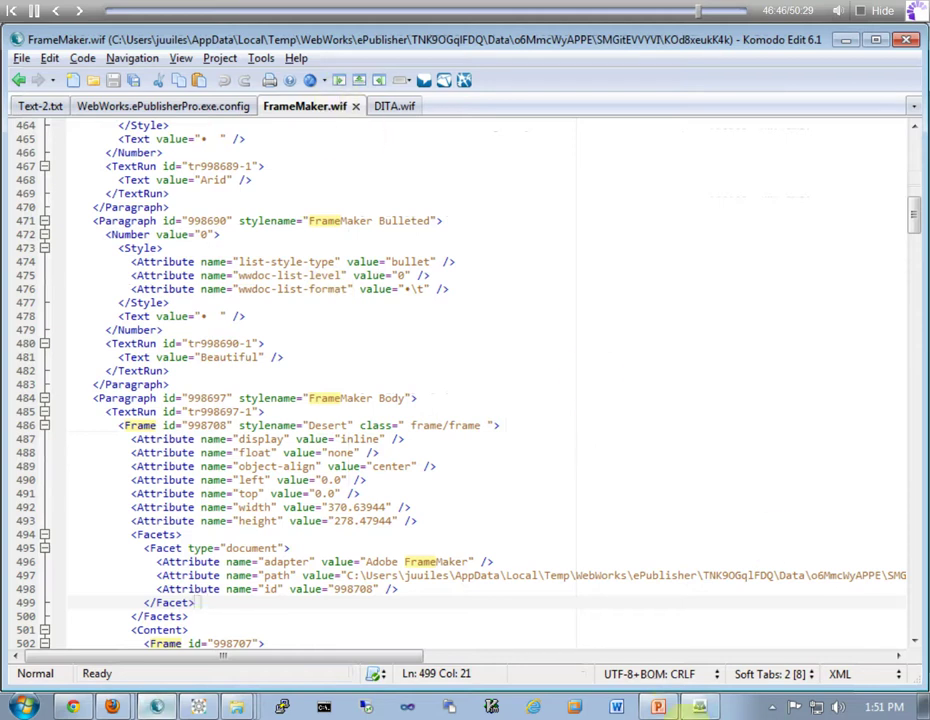
Bring the PowerPoint webinar deck back to the front, showing slide 21 'Understanding ePublisher Document Processing'
{"action": "left_click", "coordinate": [658, 707]}
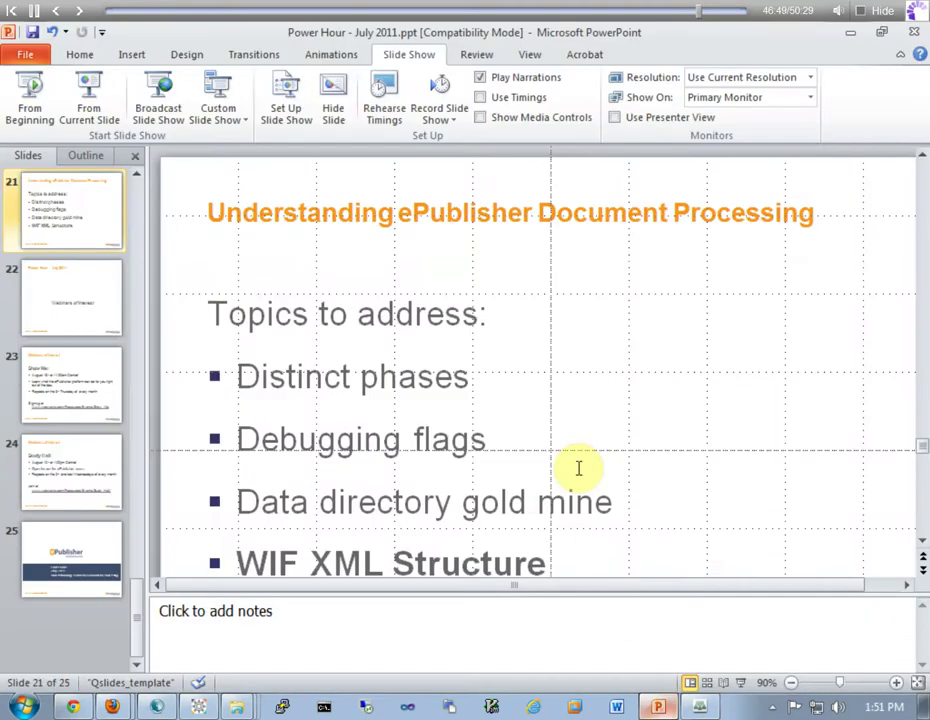